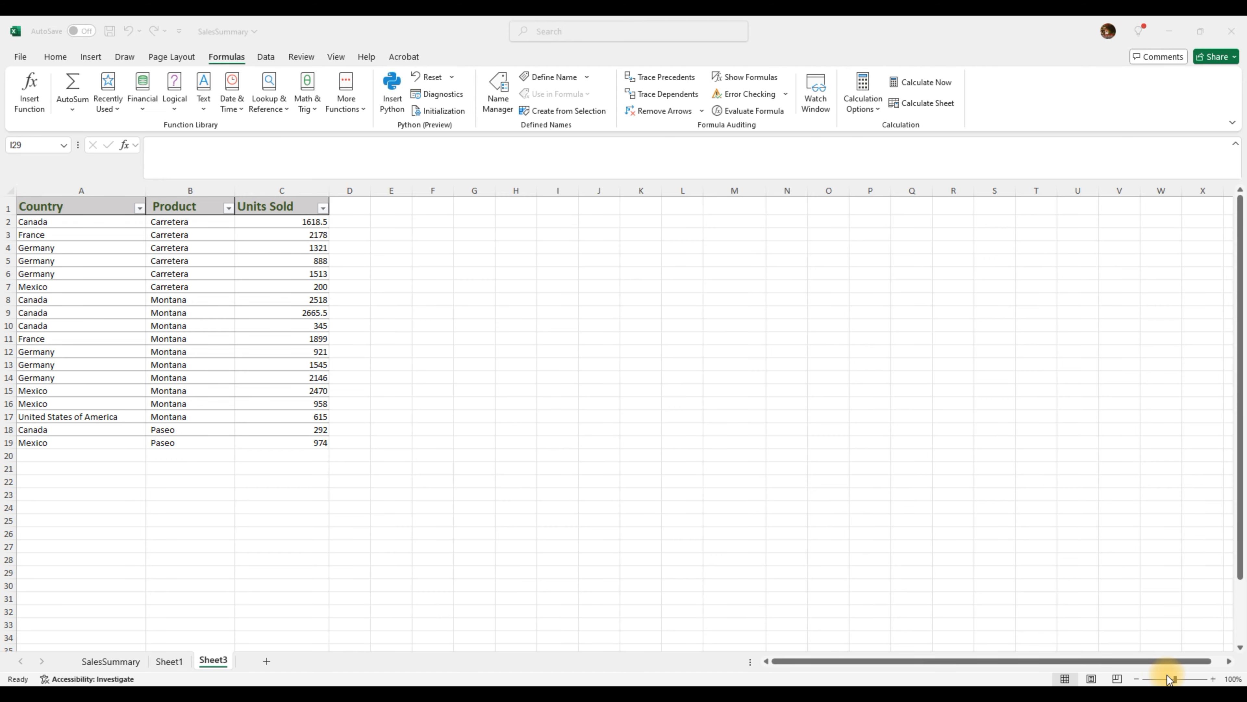
Review the AutoSum, recently used, financial, logical and text functions offered in the function library.
{"action": "left_click", "coordinate": [220, 58]}
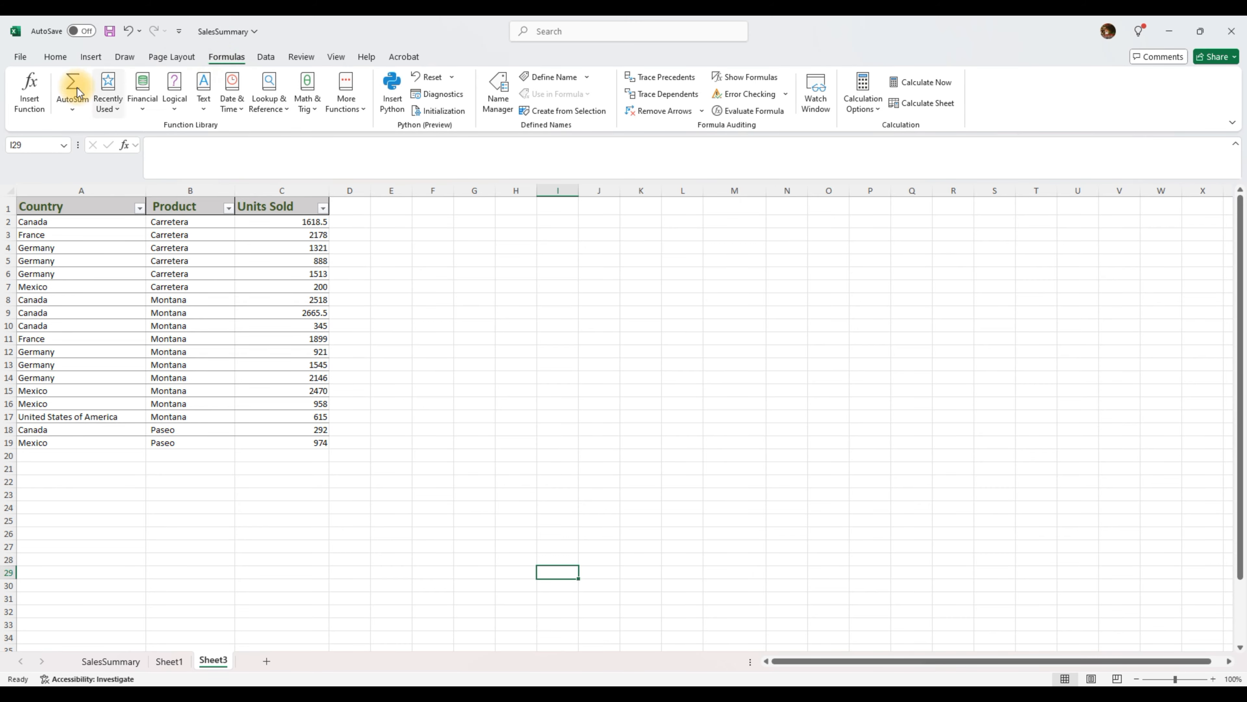
{"action": "left_click", "coordinate": [74, 113]}
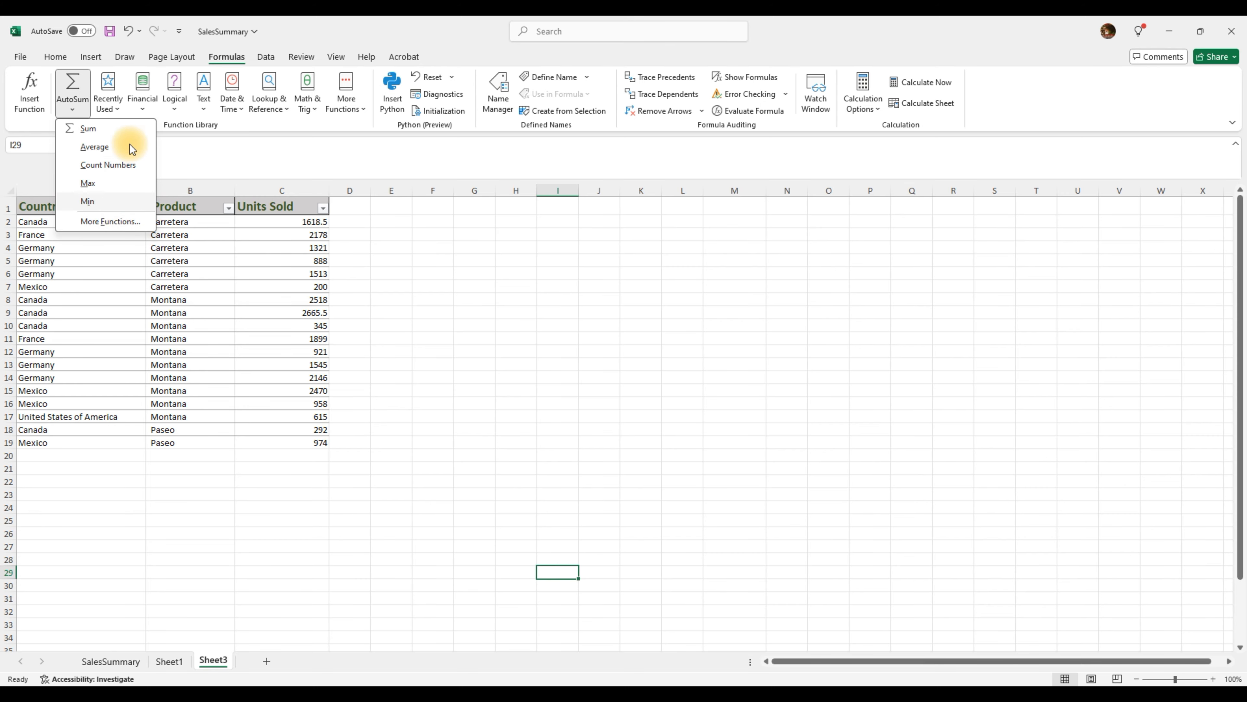
{"action": "left_click", "coordinate": [117, 107]}
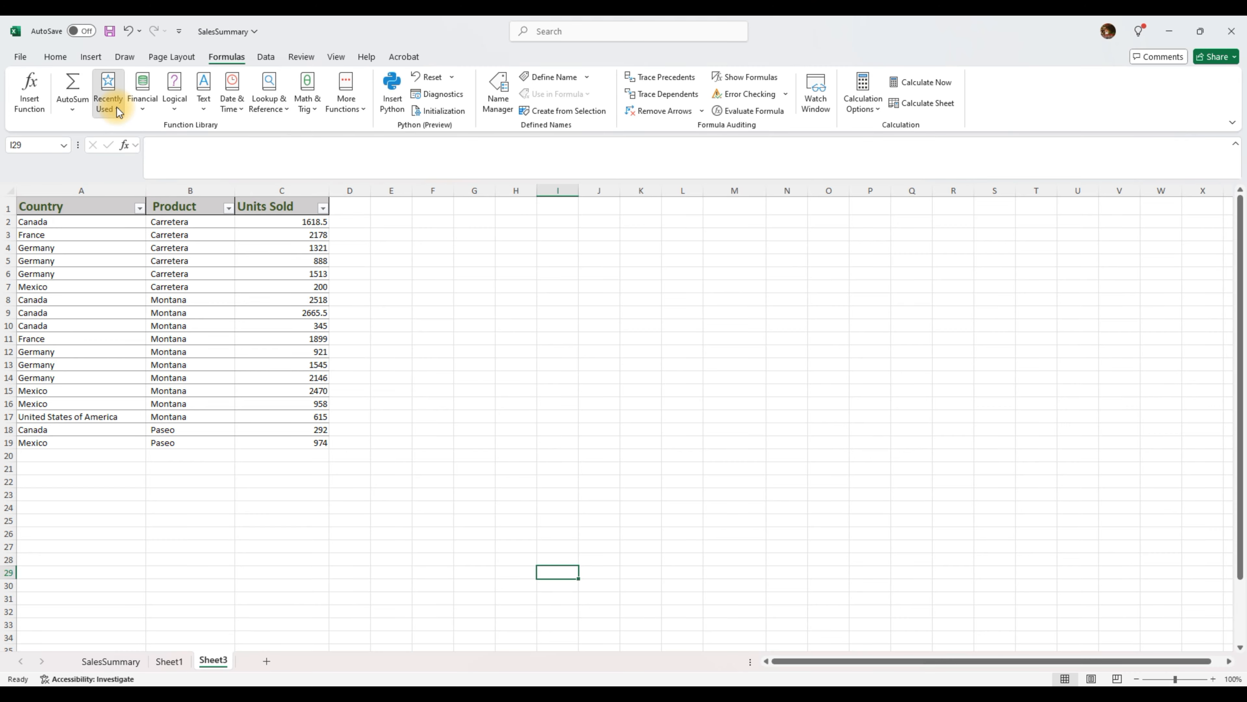
{"action": "left_click", "coordinate": [117, 107]}
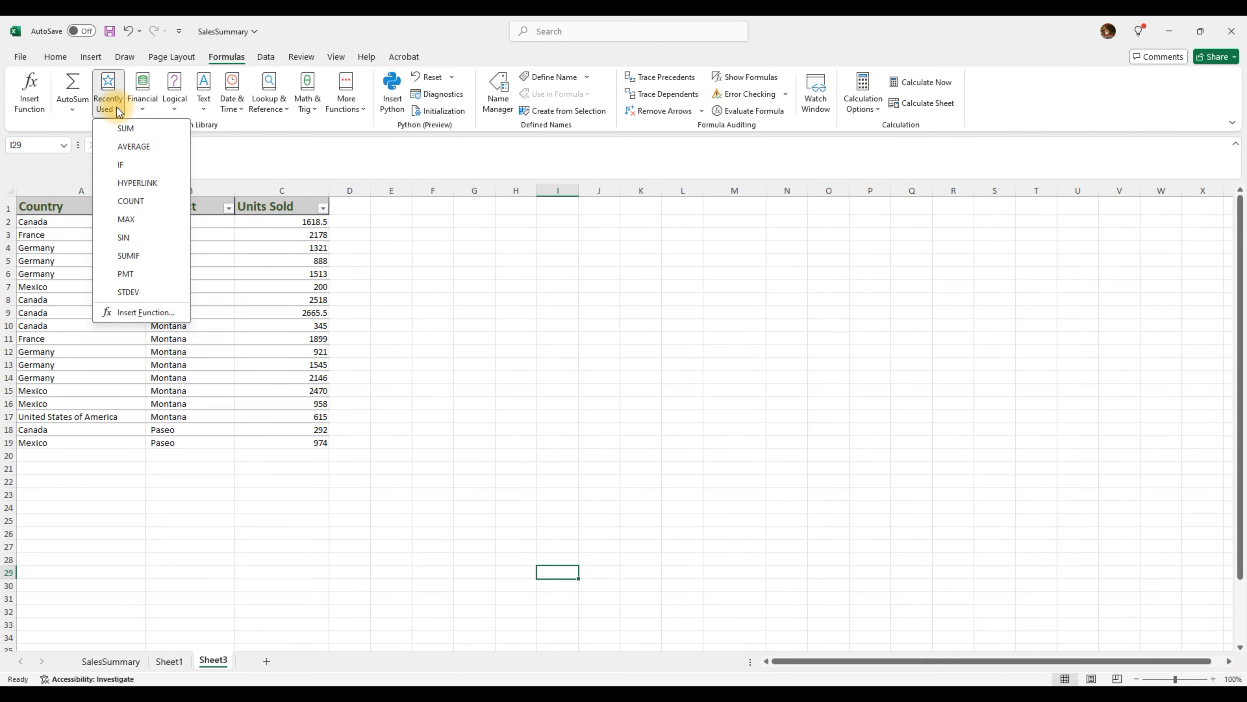
{"action": "left_click", "coordinate": [145, 108]}
{"action": "left_click", "coordinate": [144, 108]}
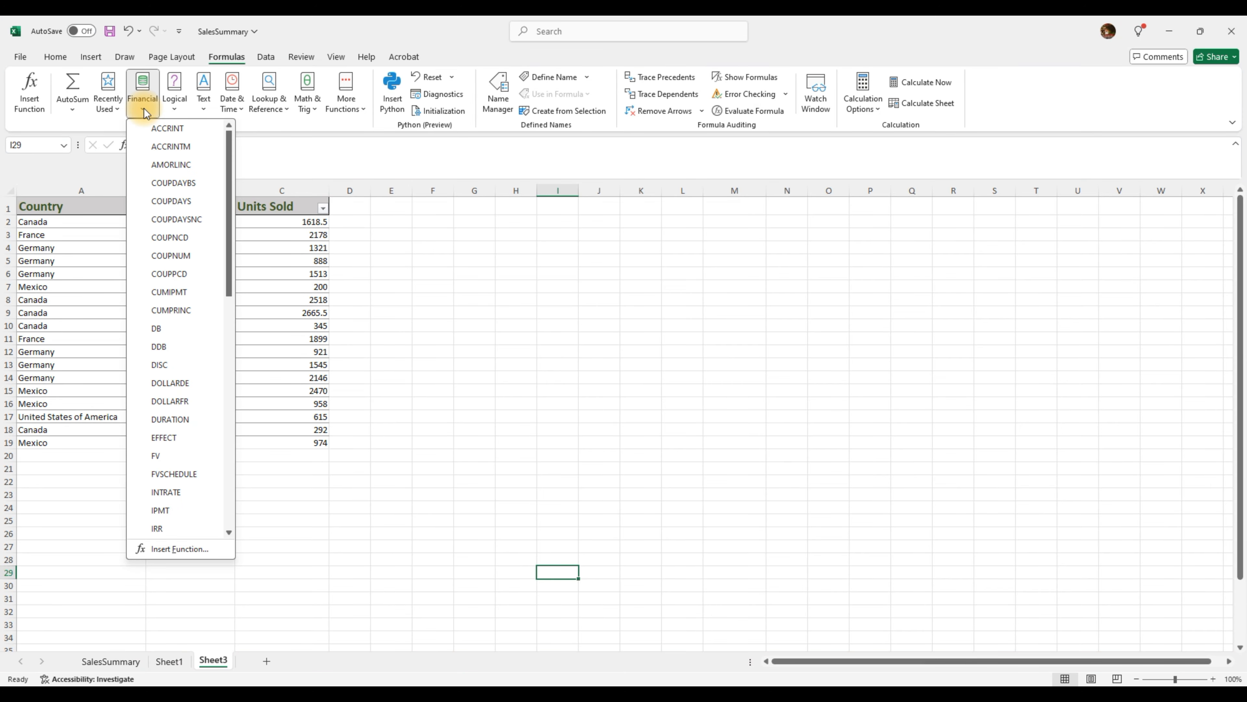
{"action": "left_click", "coordinate": [175, 107]}
{"action": "left_click", "coordinate": [177, 110]}
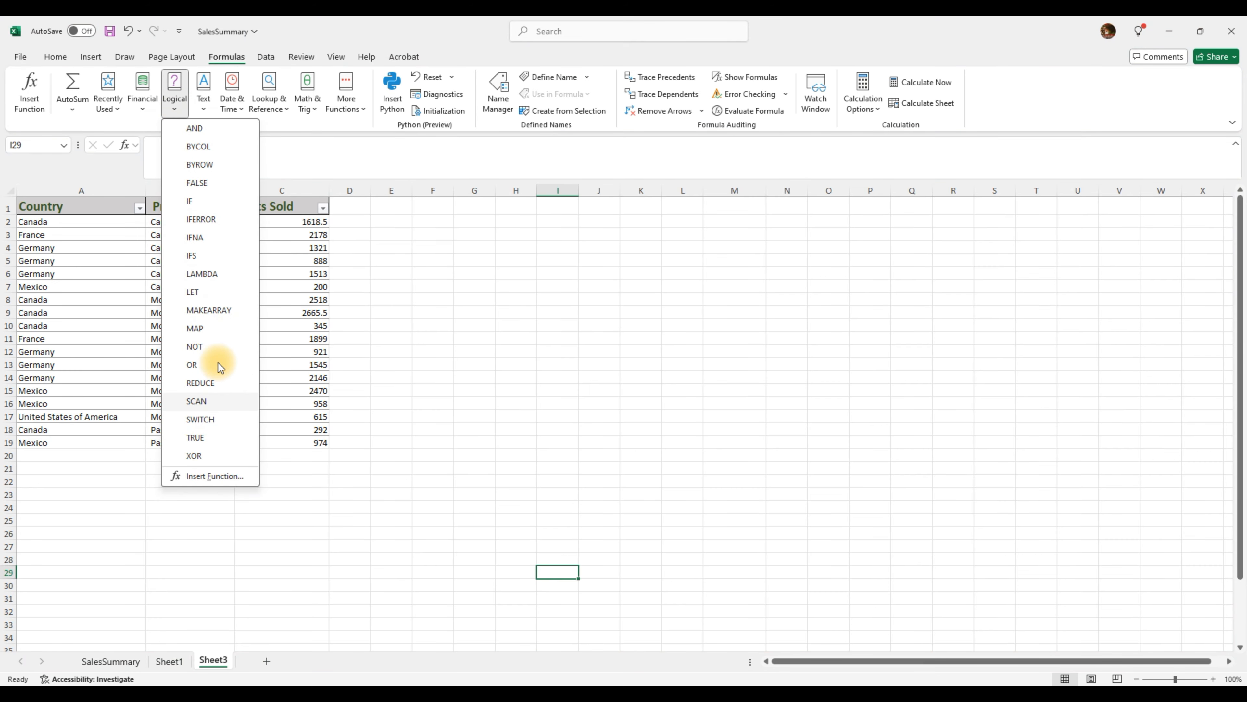
{"action": "left_click", "coordinate": [206, 111]}
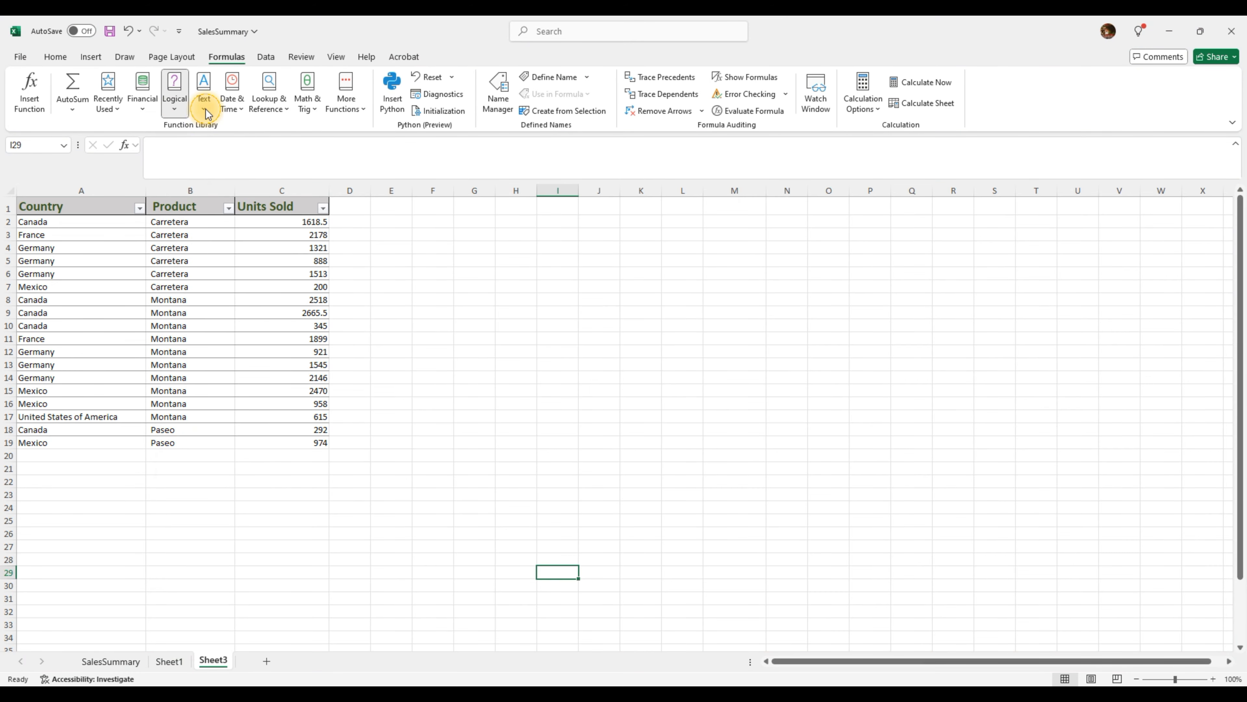
{"action": "left_click", "coordinate": [205, 109]}
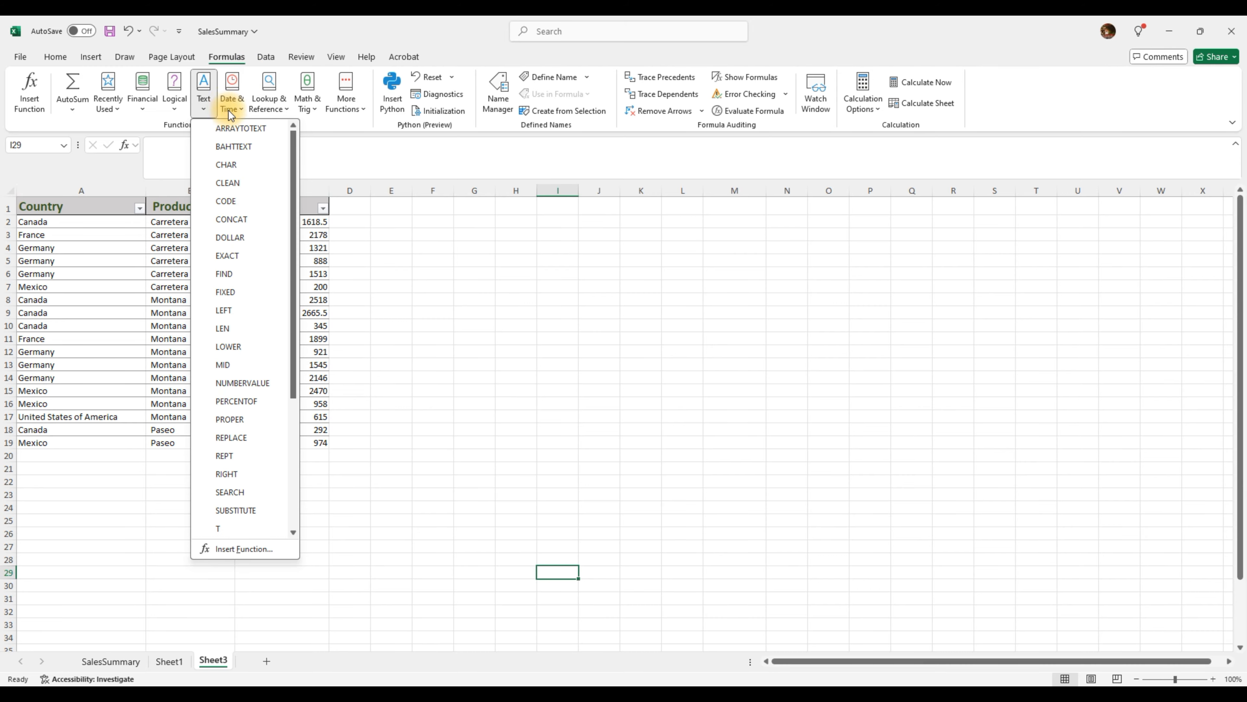
Review the date and time, lookup and reference, math and trigonometry, and additional function categories in the function library.
{"action": "left_click", "coordinate": [238, 110]}
{"action": "left_click", "coordinate": [238, 110]}
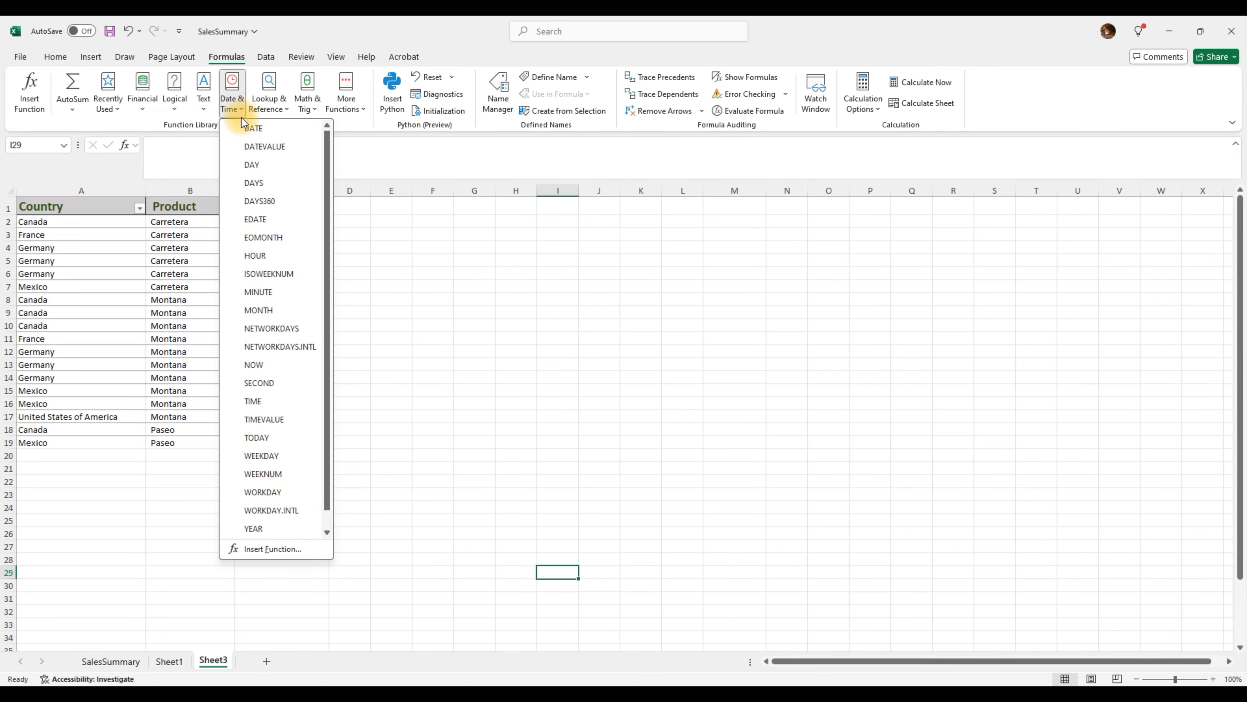
{"action": "left_click", "coordinate": [286, 108]}
{"action": "left_click", "coordinate": [288, 108]}
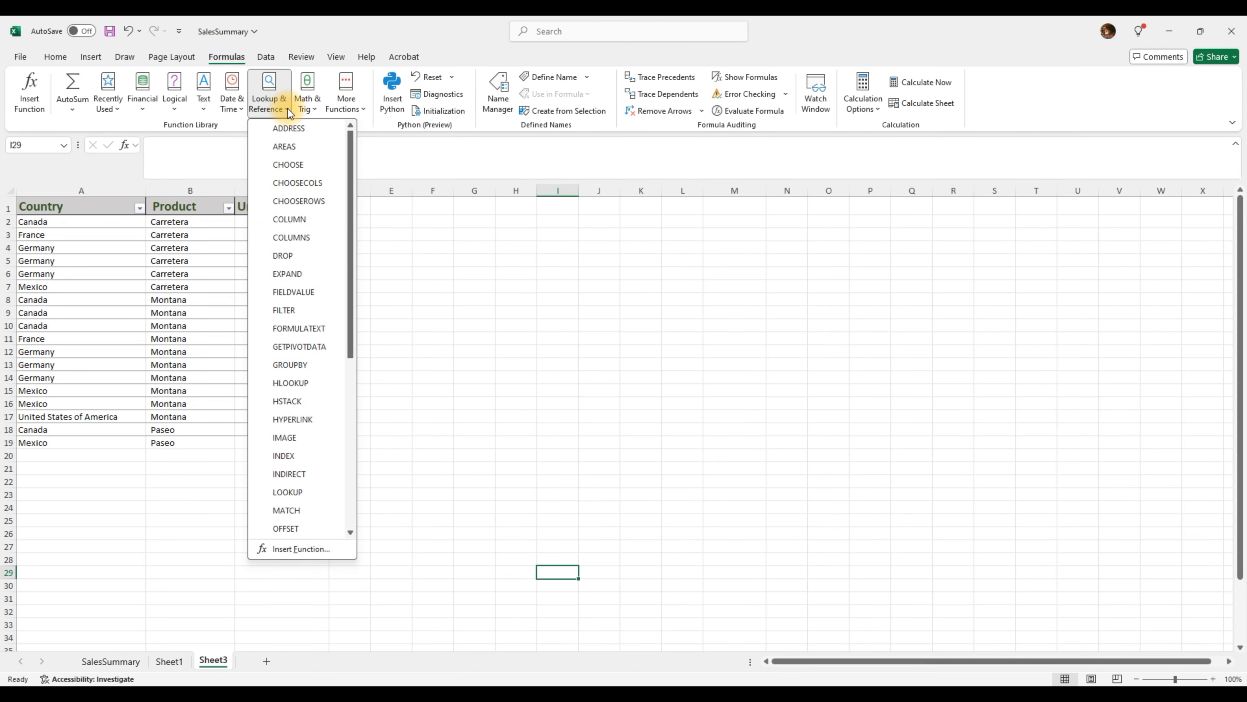
{"action": "left_click", "coordinate": [317, 108]}
{"action": "left_click", "coordinate": [318, 108]}
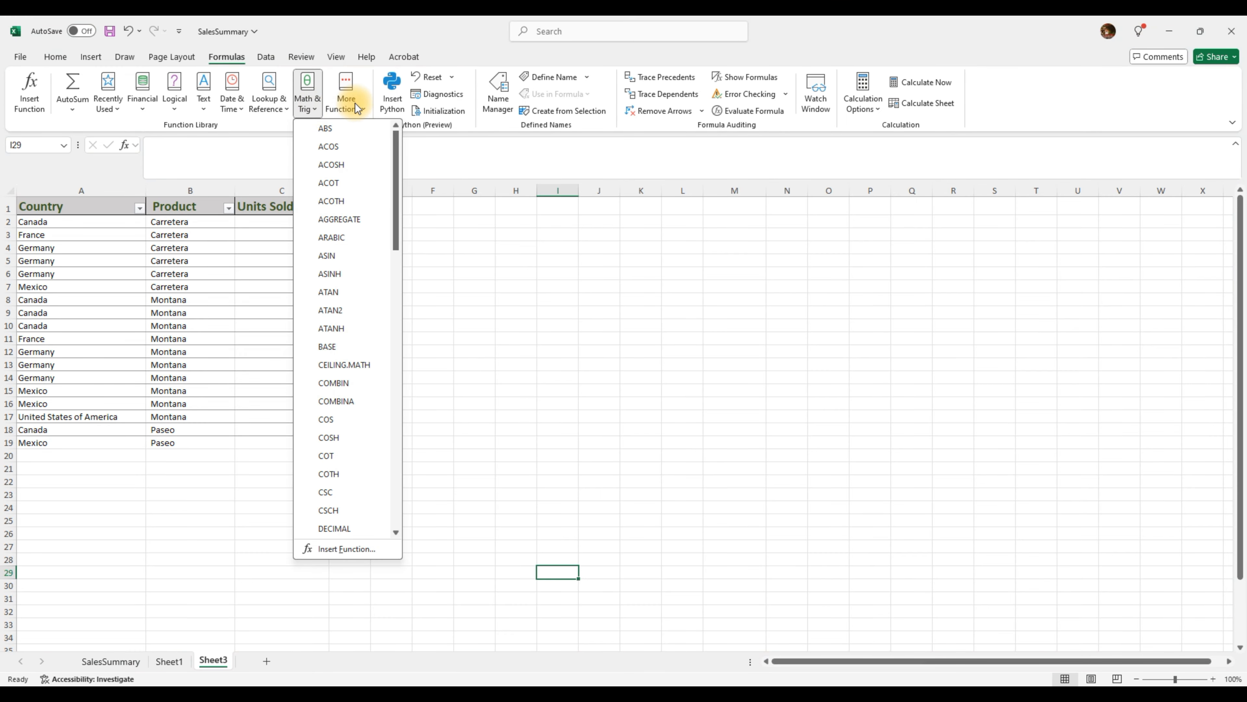
{"action": "left_click", "coordinate": [365, 108]}
{"action": "left_click", "coordinate": [365, 108]}
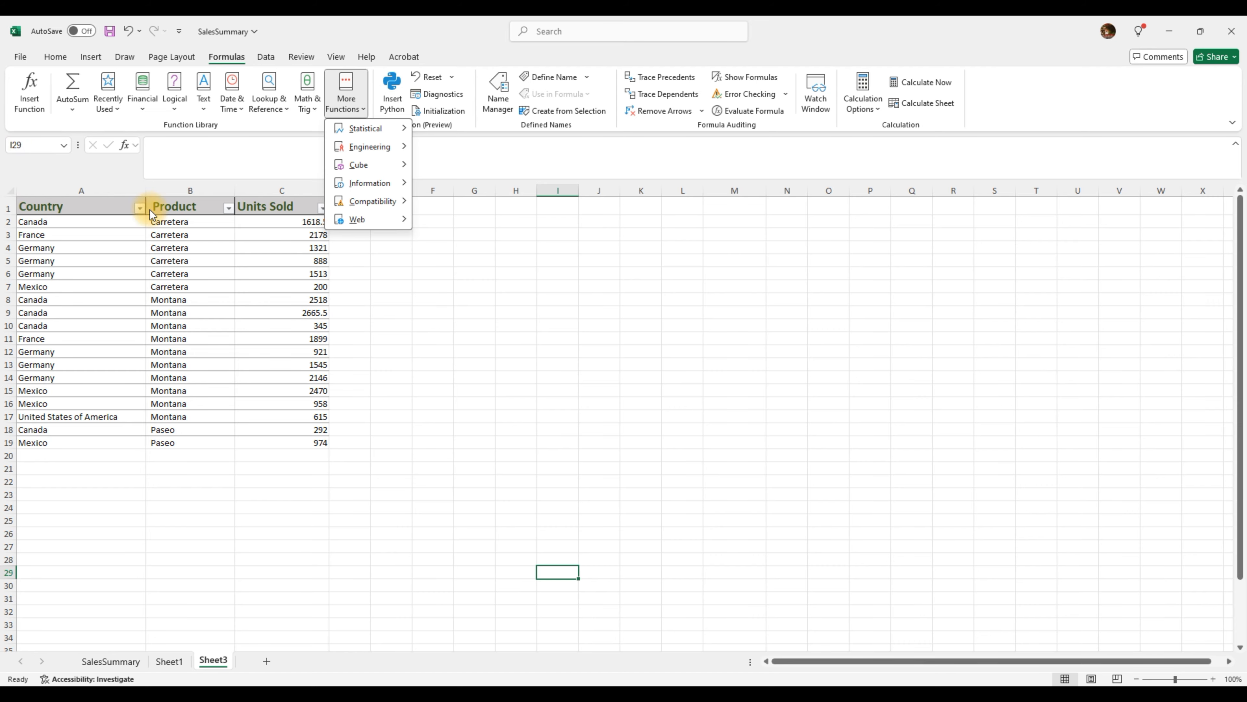
{"action": "left_click", "coordinate": [373, 351]}
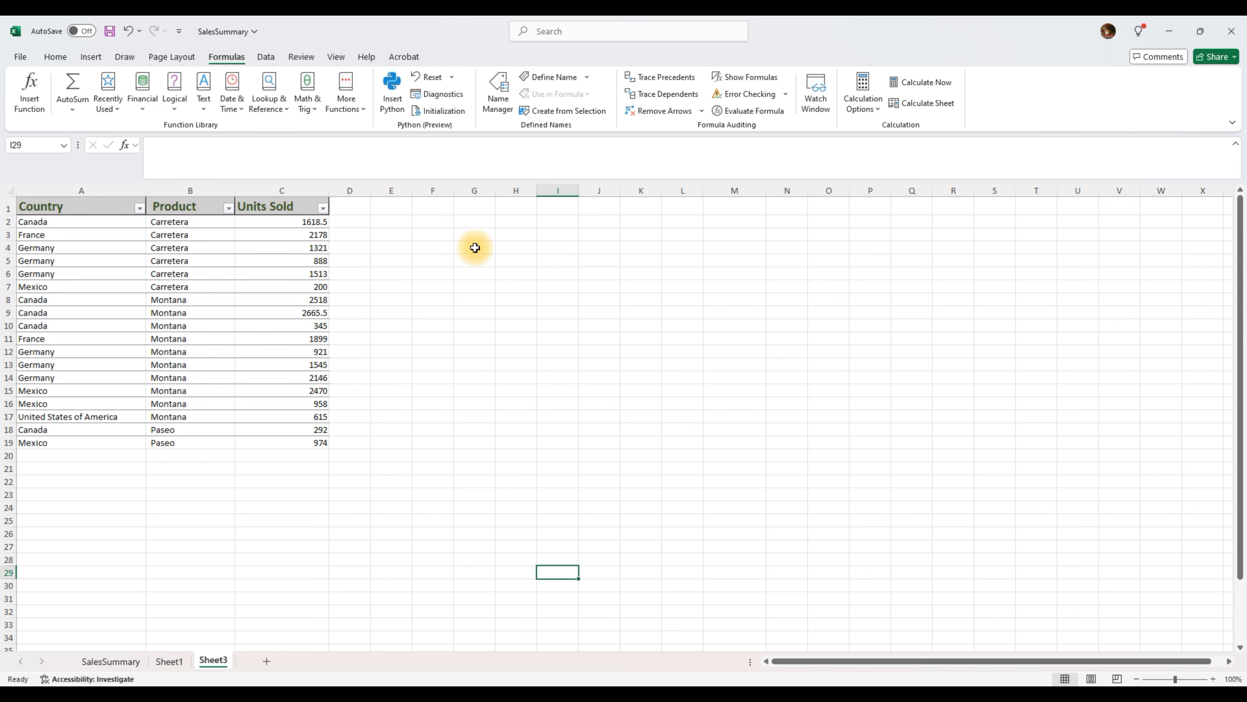
Examine the sales table in A1:C19, going through its Country, Product and Units Sold columns and their cell references.
{"action": "left_click", "coordinate": [519, 248]}
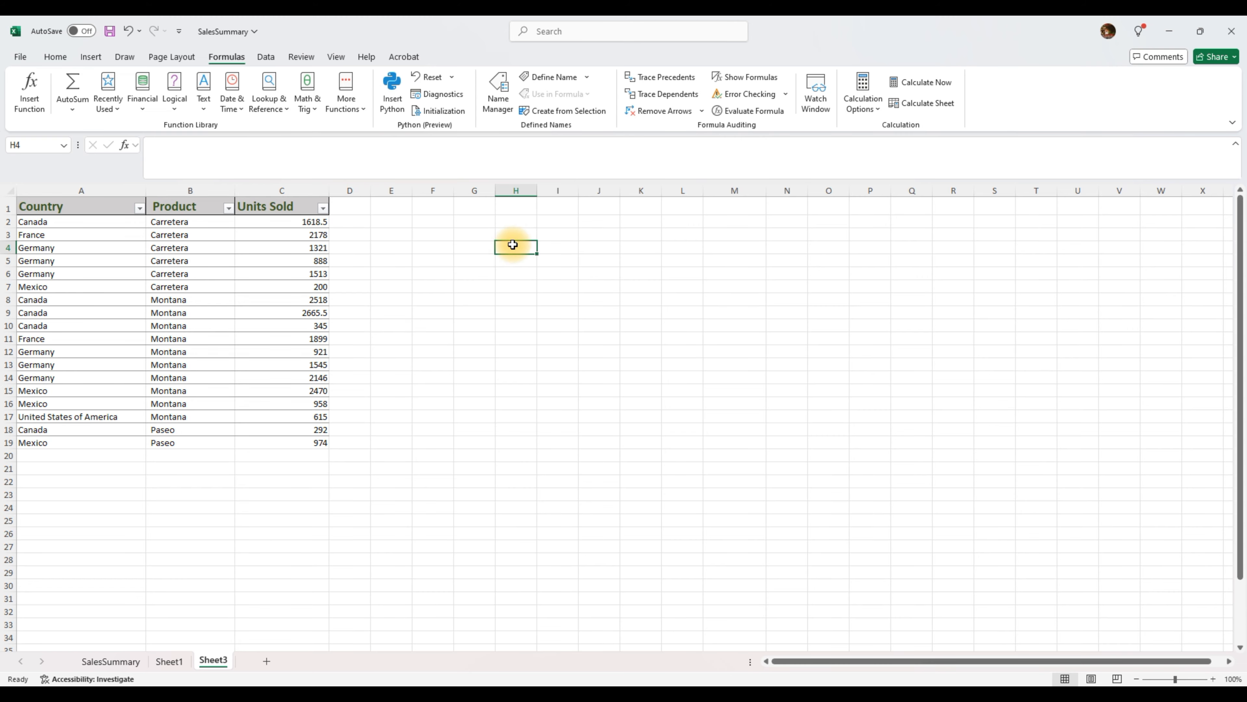
{"action": "left_click", "coordinate": [29, 147]}
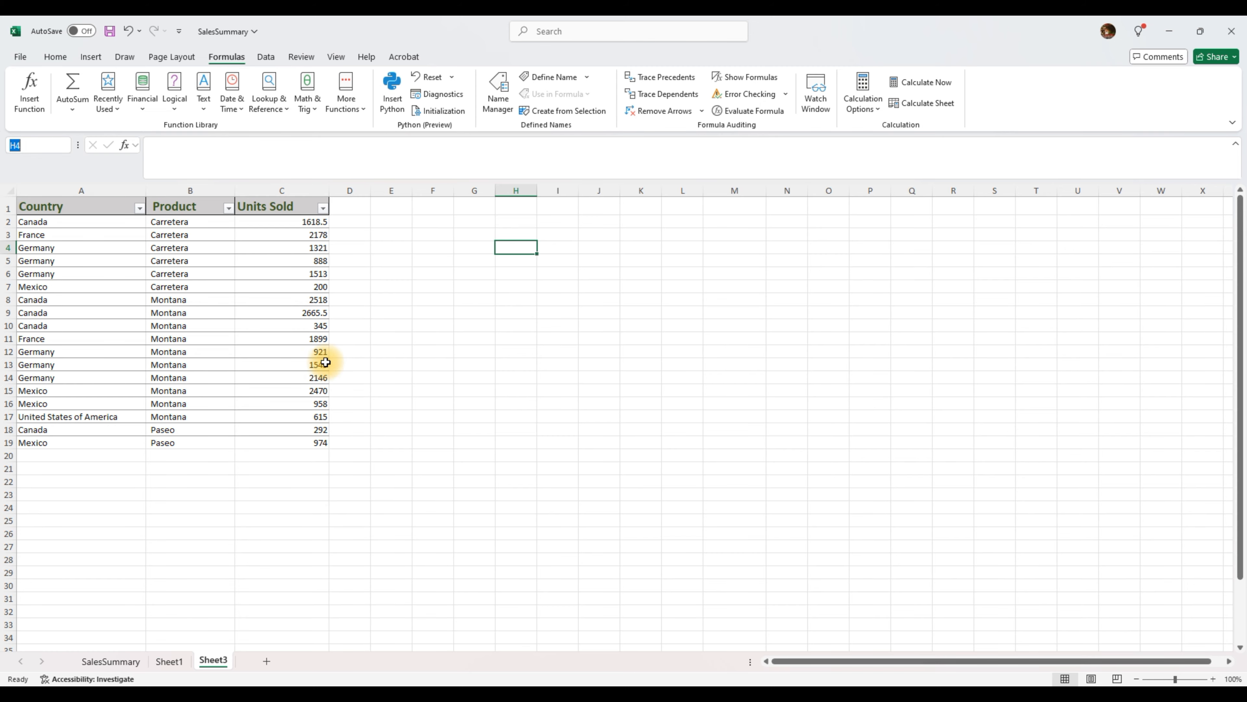
{"action": "left_click_drag", "start_coordinate": [26, 206], "coordinate": [315, 442]}
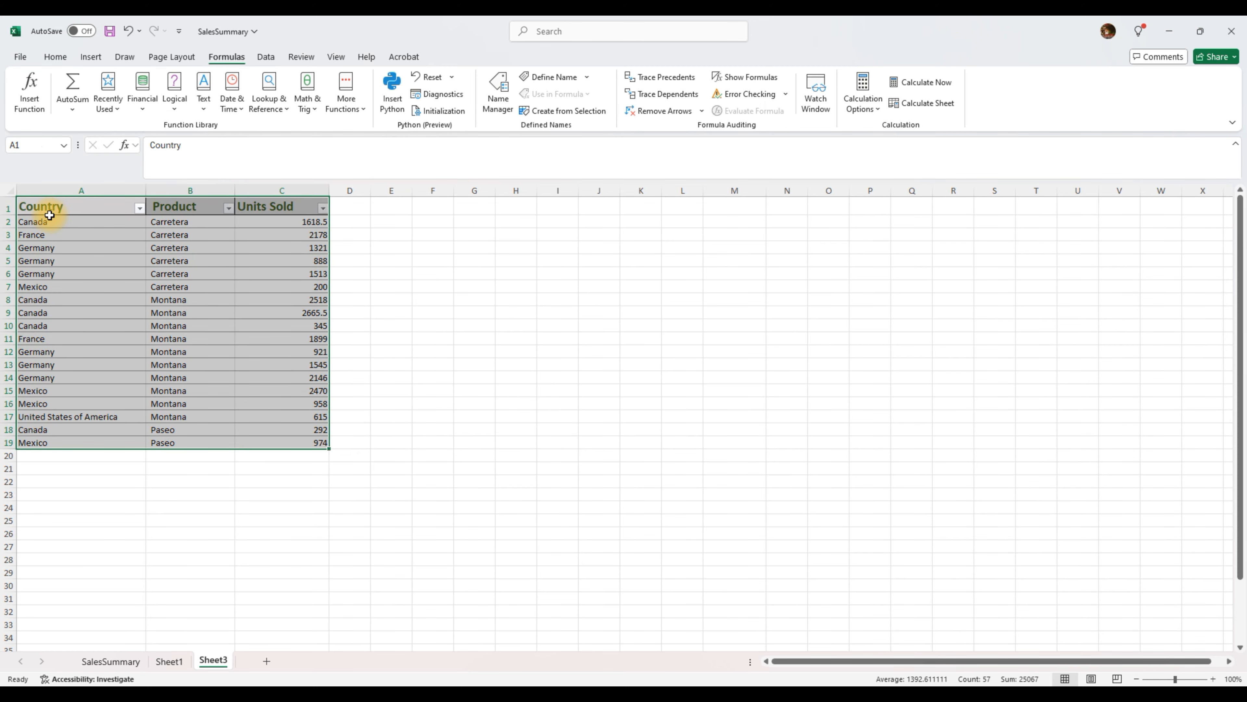
{"action": "left_click_drag", "start_coordinate": [50, 221], "coordinate": [51, 430]}
{"action": "left_click_drag", "start_coordinate": [177, 222], "coordinate": [191, 442]}
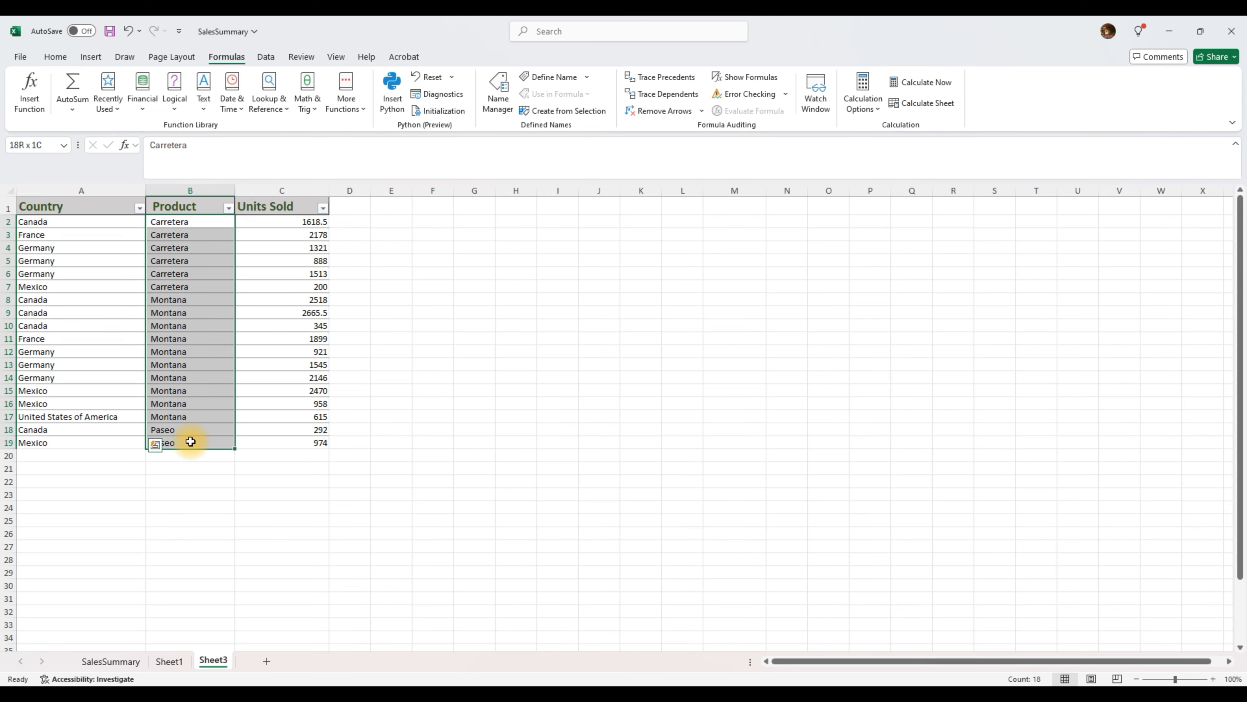
{"action": "left_click", "coordinate": [316, 224]}
{"action": "left_click_drag", "start_coordinate": [316, 225], "coordinate": [308, 446]}
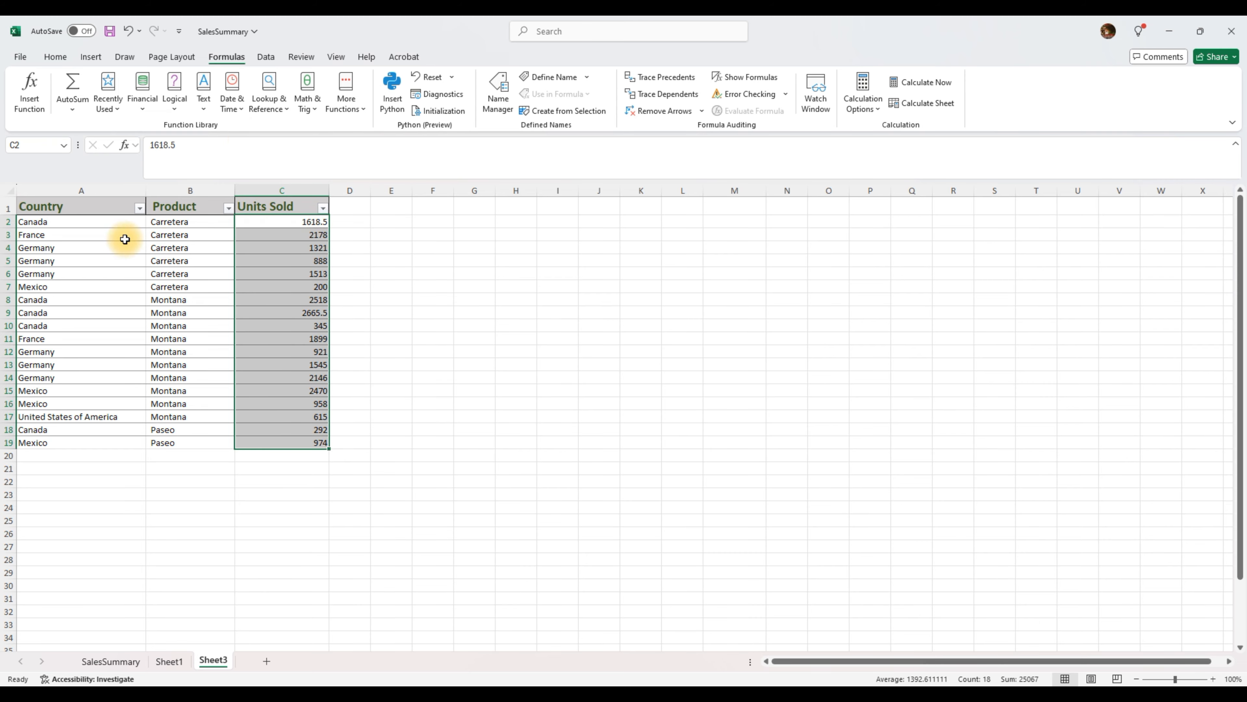
{"action": "left_click", "coordinate": [127, 258]}
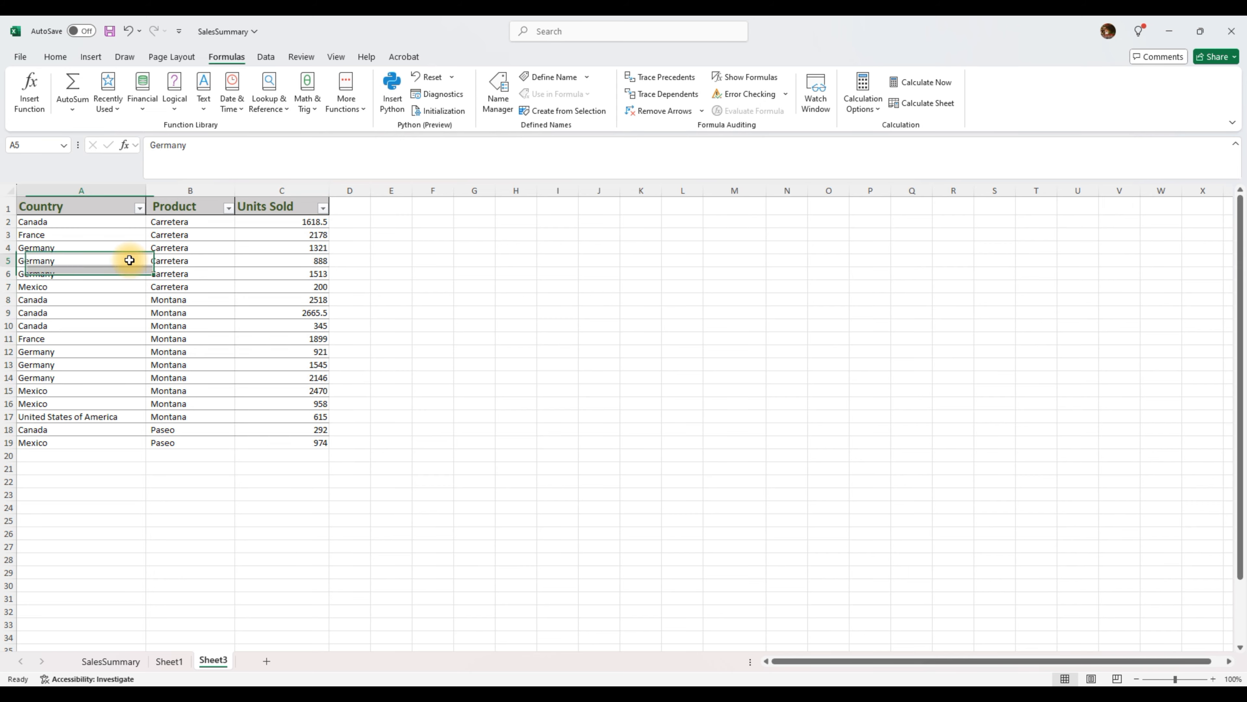
{"action": "left_click", "coordinate": [69, 222]}
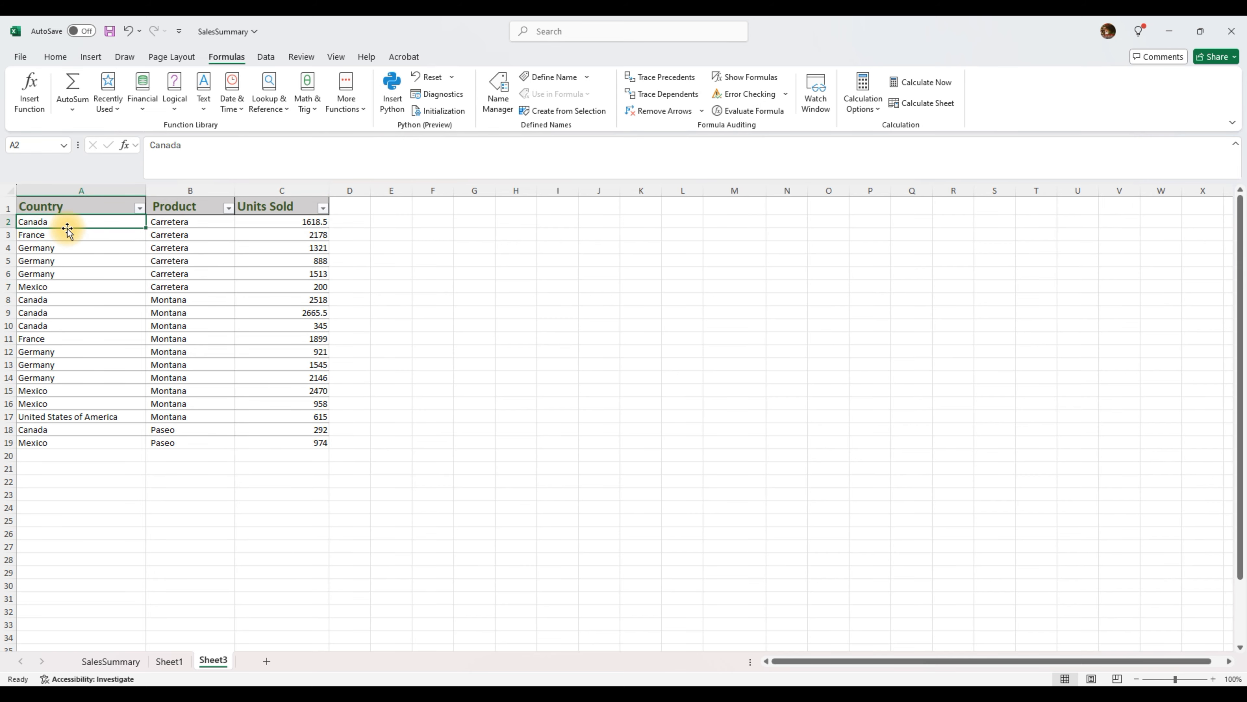
{"action": "left_click", "coordinate": [300, 231]}
{"action": "left_click", "coordinate": [305, 222]}
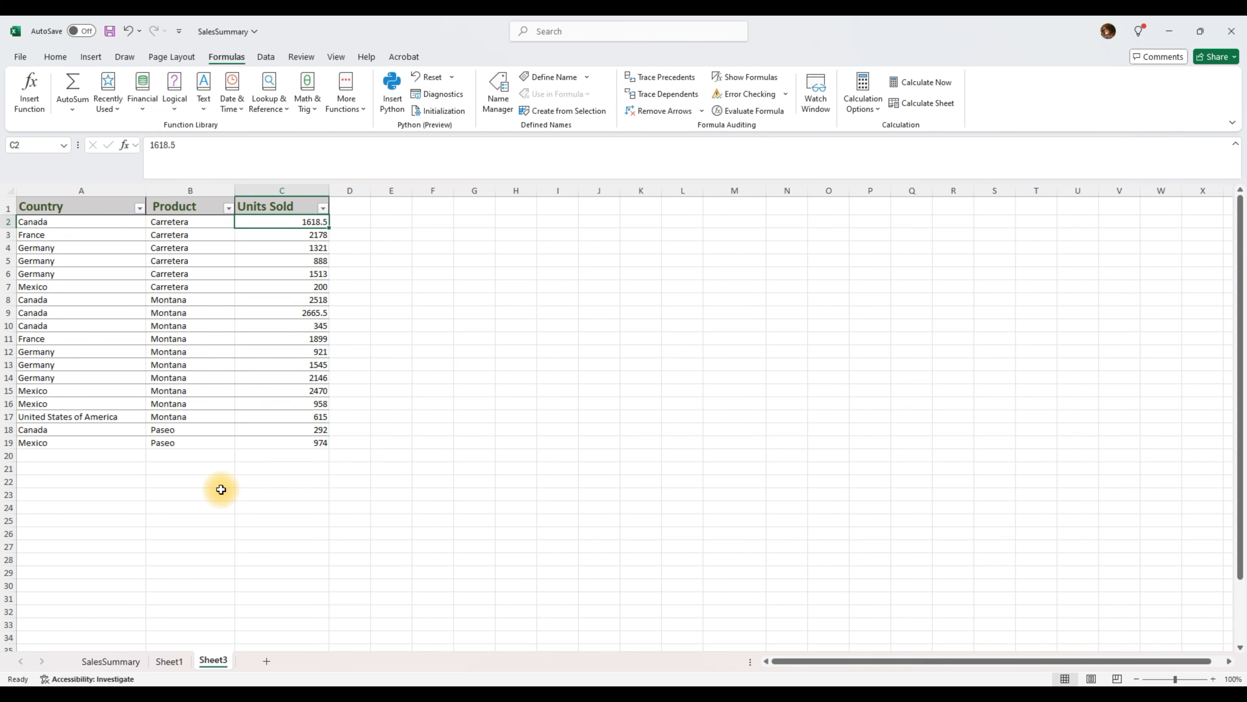
Total the Units Sold values in C20 with a formula that adds every cell from C2 through C19 individually (=C2+C3+…+C19).
{"action": "left_click", "coordinate": [300, 453]}
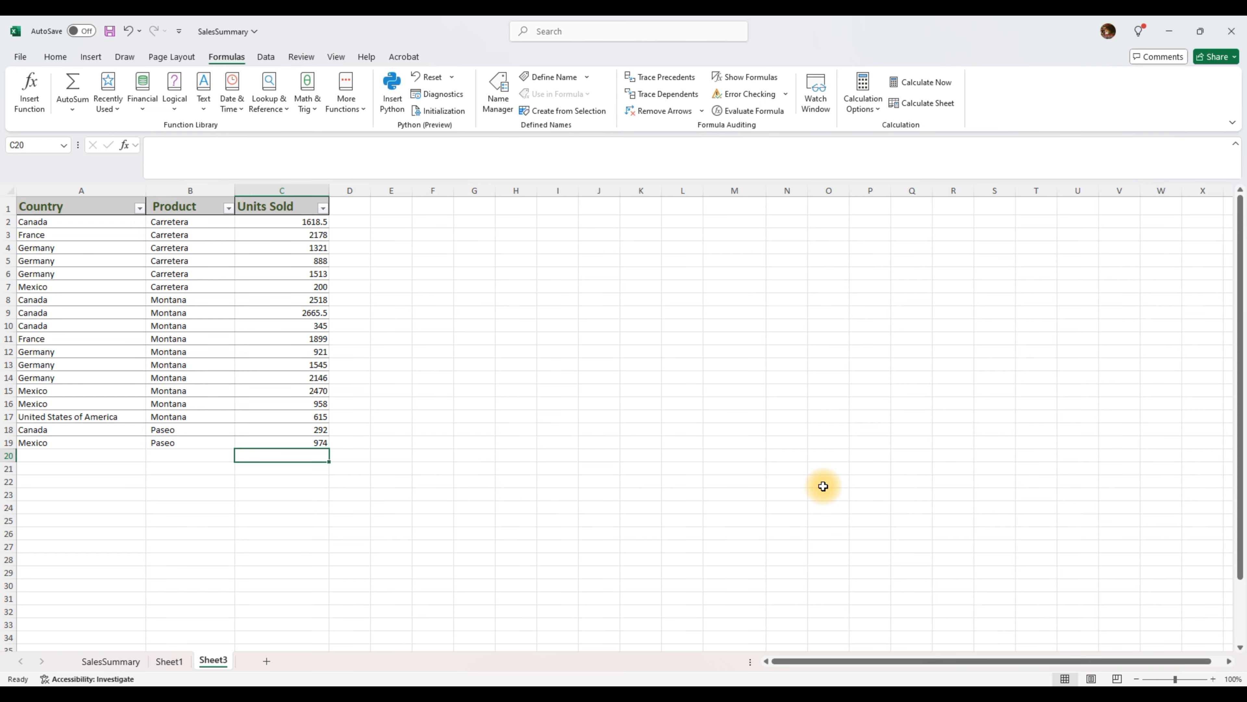
{"action": "type", "text": "="}
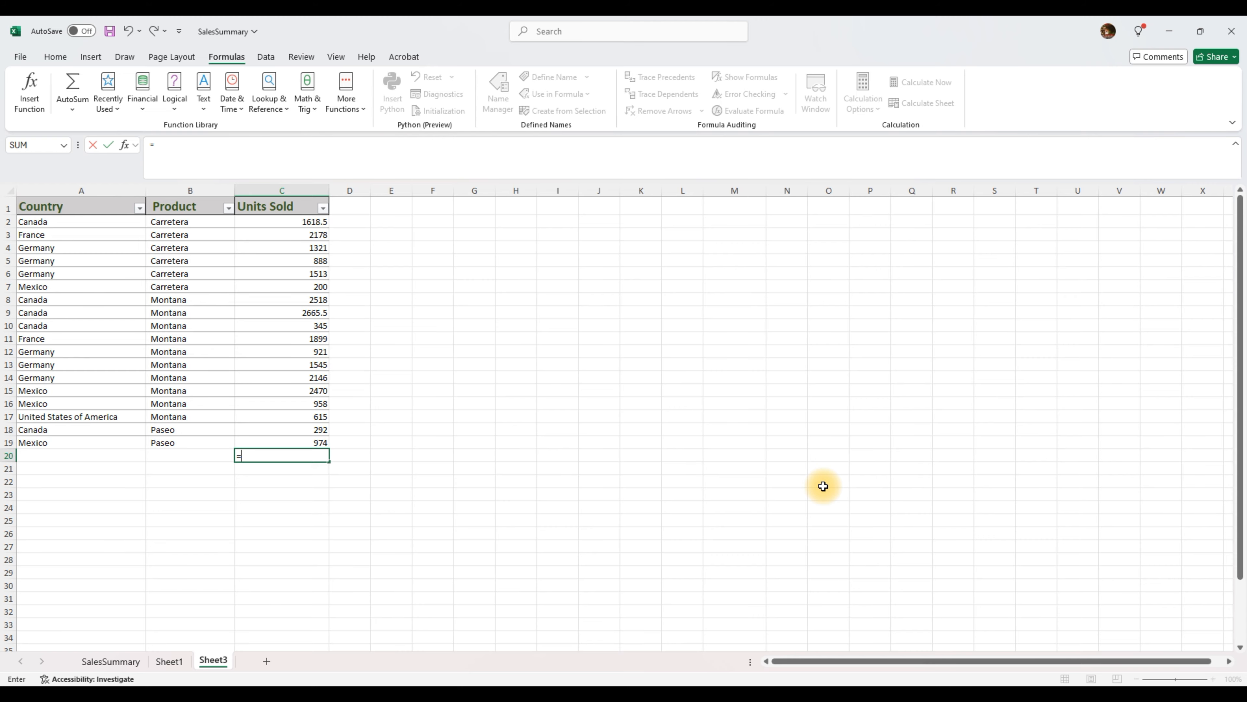
{"action": "left_click", "coordinate": [302, 222]}
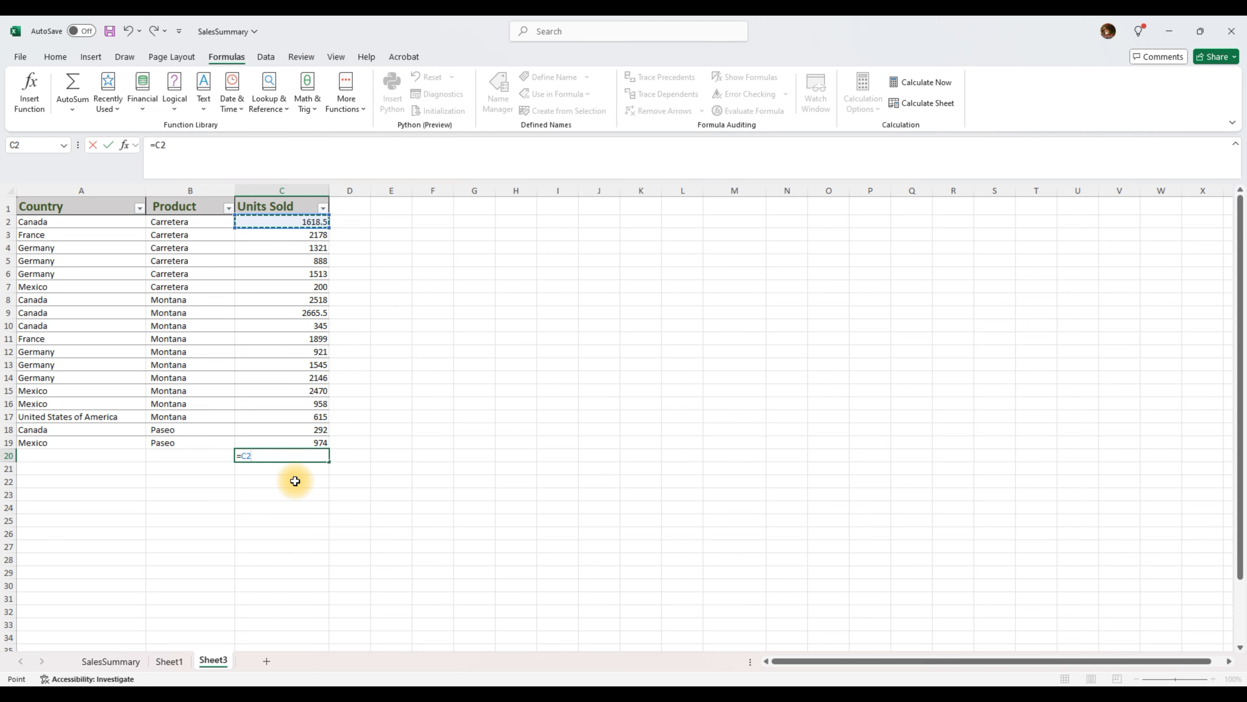
{"action": "type", "text": "+"}
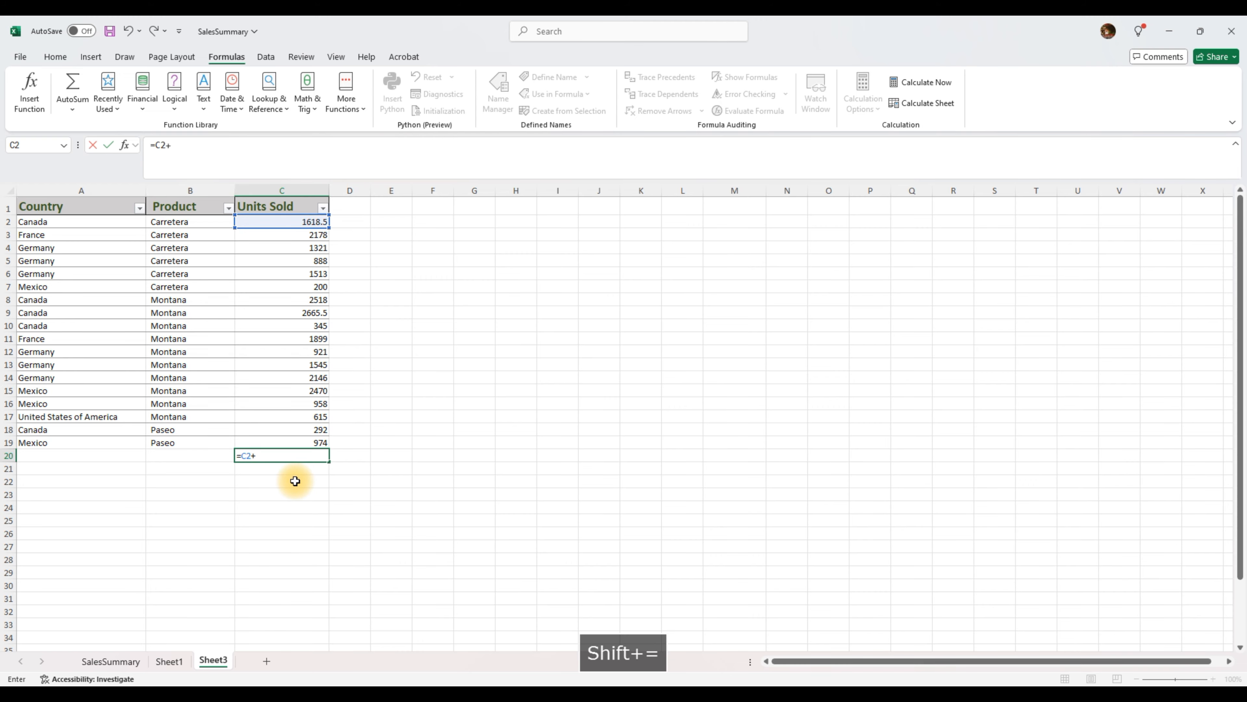
{"action": "left_click", "coordinate": [311, 235]}
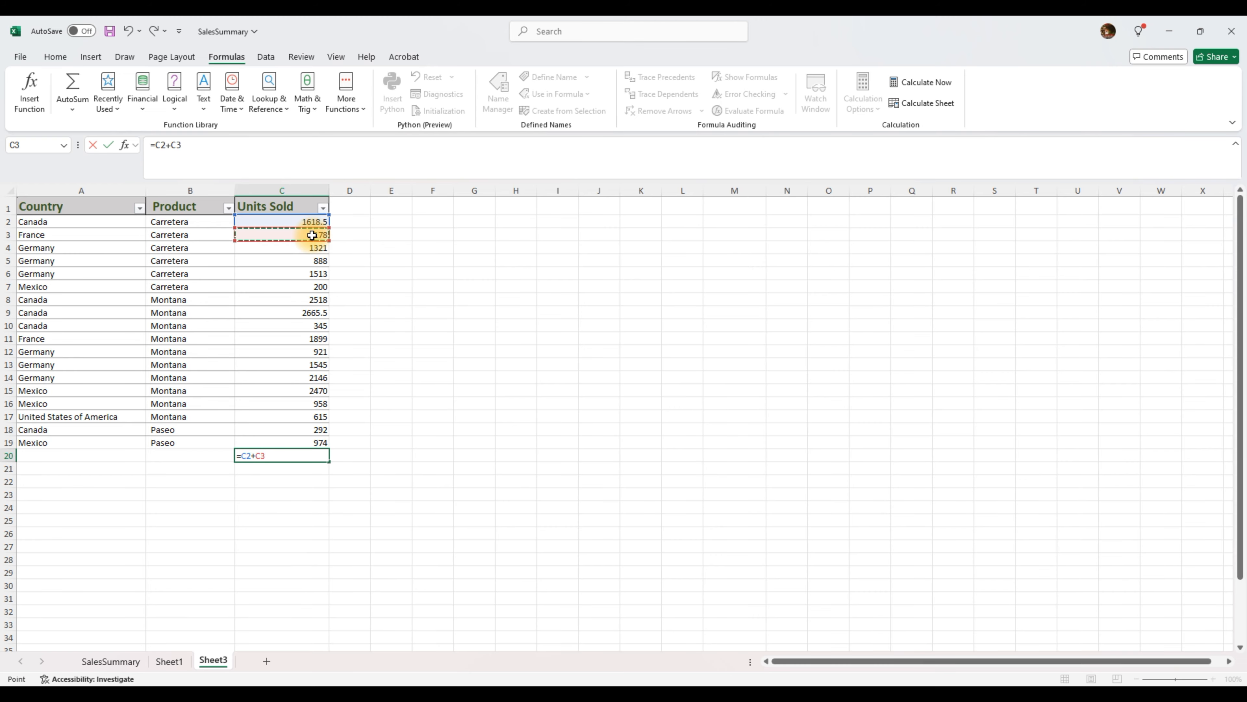
{"action": "type", "text": "+"}
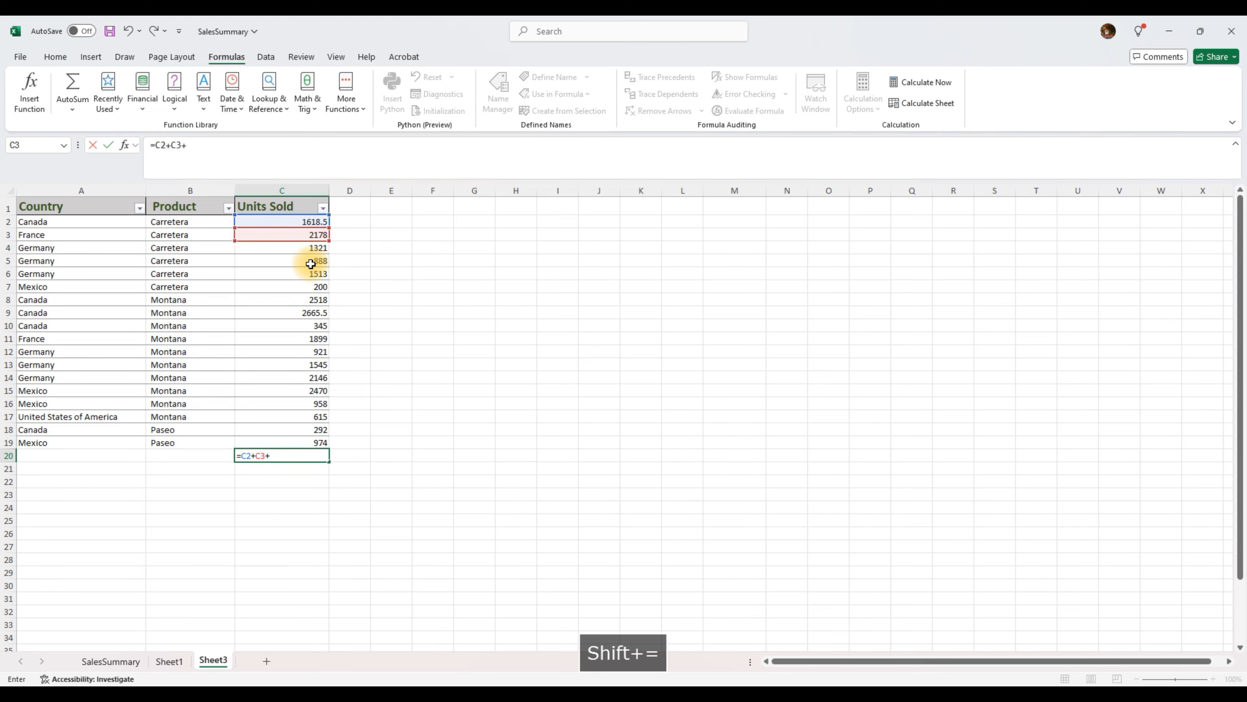
{"action": "left_click", "coordinate": [316, 247]}
{"action": "type", "text": "+"}
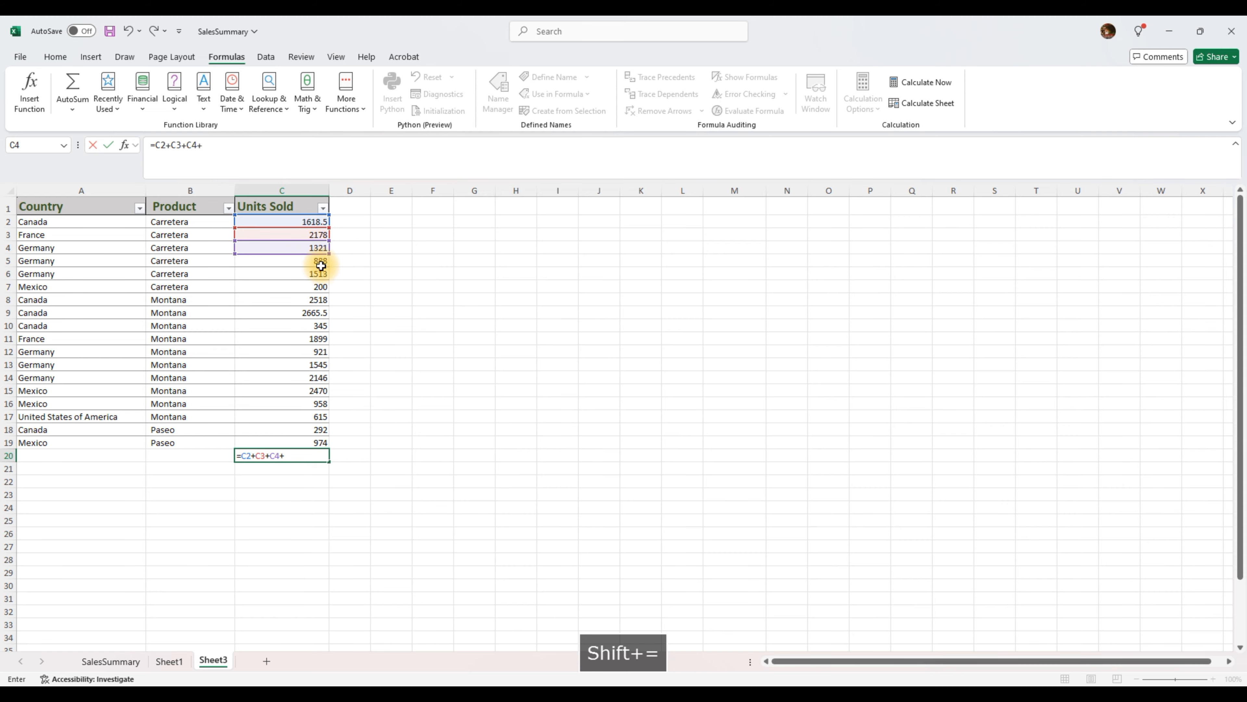
{"action": "left_click", "coordinate": [313, 261]}
{"action": "type", "text": "+"}
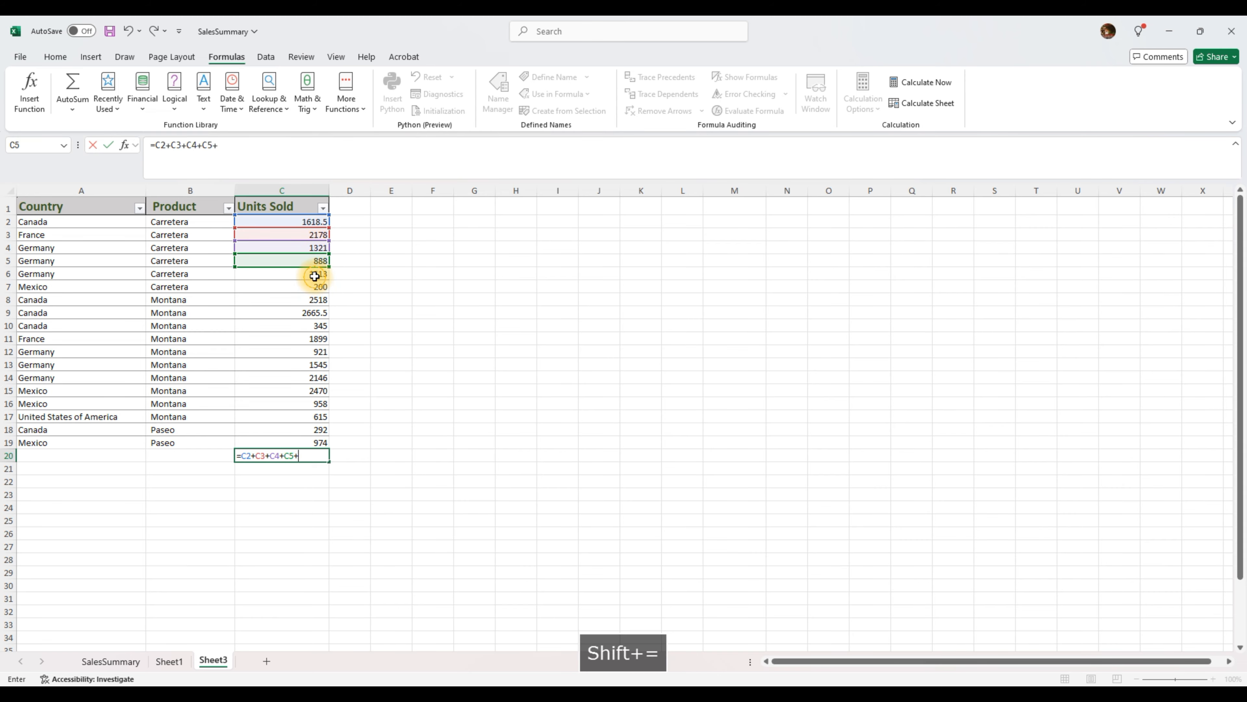
{"action": "left_click", "coordinate": [315, 276]}
{"action": "type", "text": "+"}
{"action": "left_click", "coordinate": [318, 288]}
{"action": "type", "text": "+"}
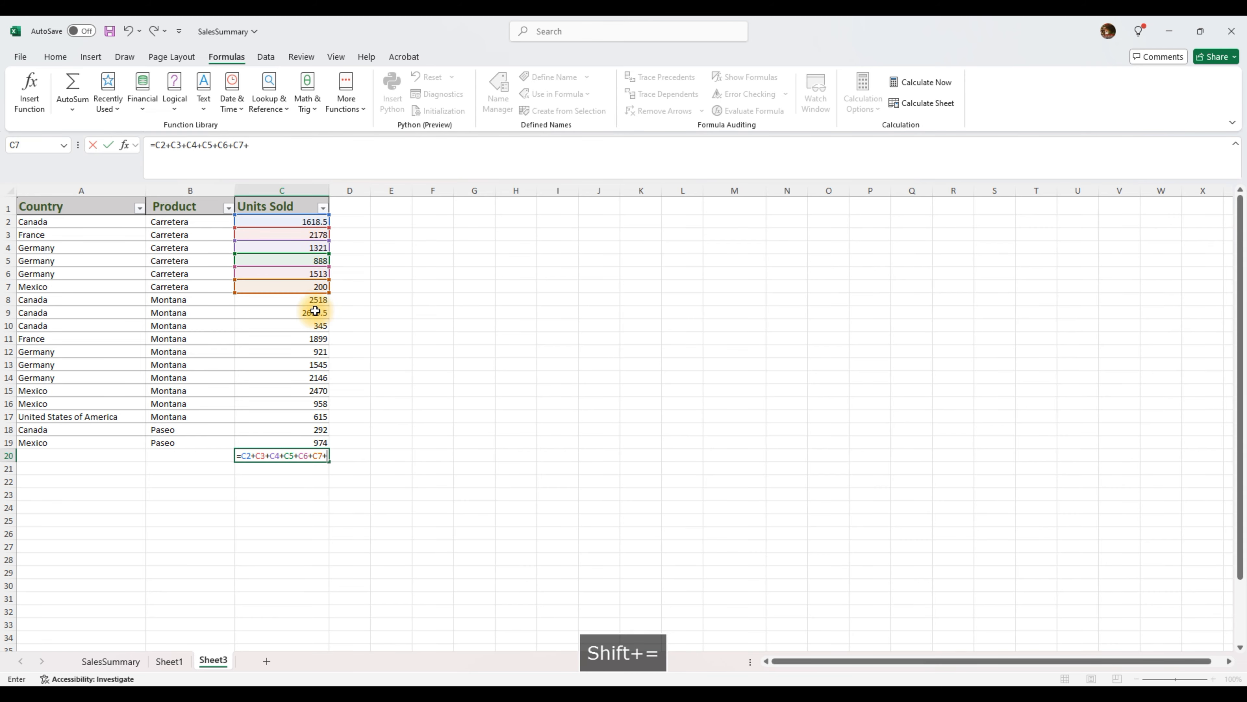
{"action": "left_click", "coordinate": [317, 301]}
{"action": "type", "text": "+"}
{"action": "left_click", "coordinate": [315, 313]}
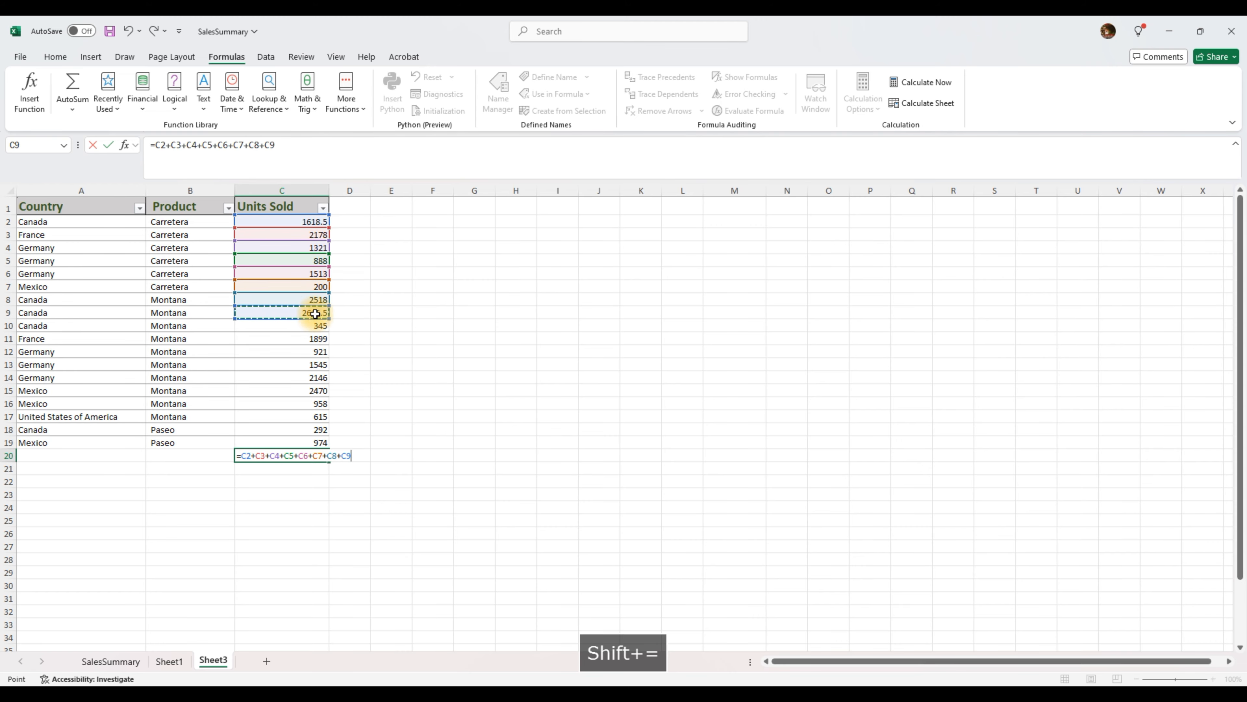
{"action": "type", "text": "+"}
{"action": "left_click", "coordinate": [315, 326]}
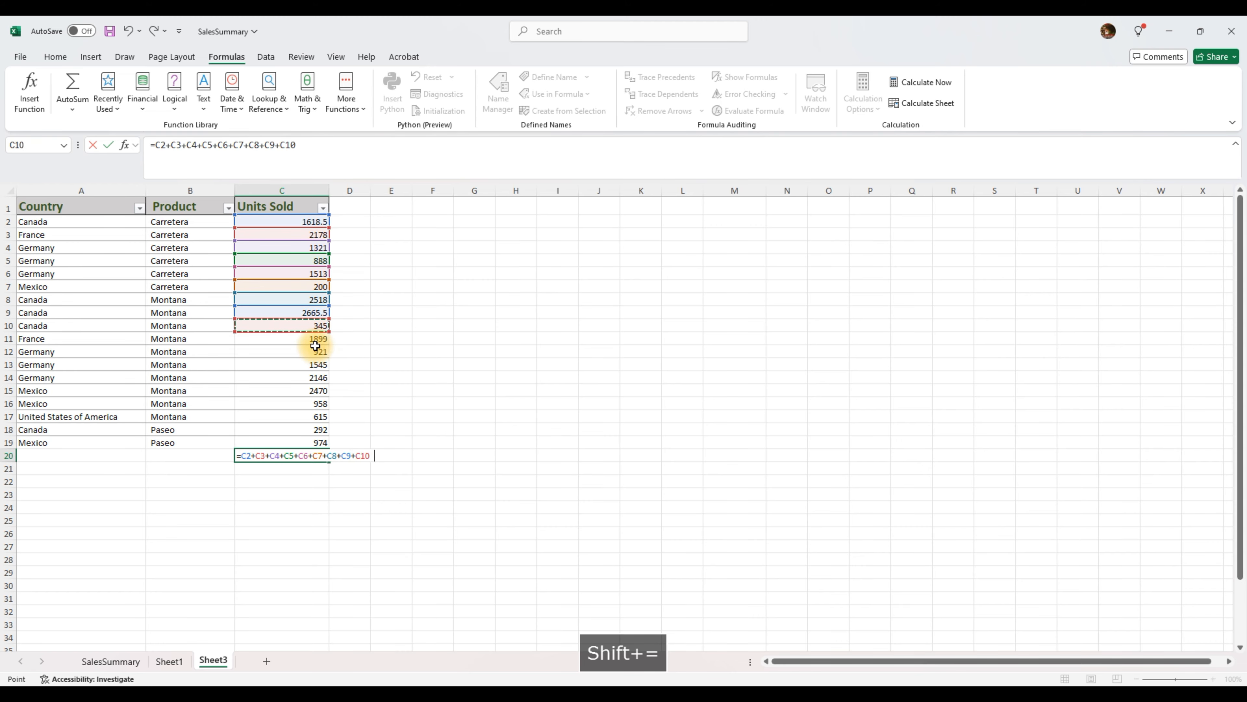
{"action": "type", "text": "+"}
{"action": "left_click", "coordinate": [315, 339]}
{"action": "type", "text": "+"}
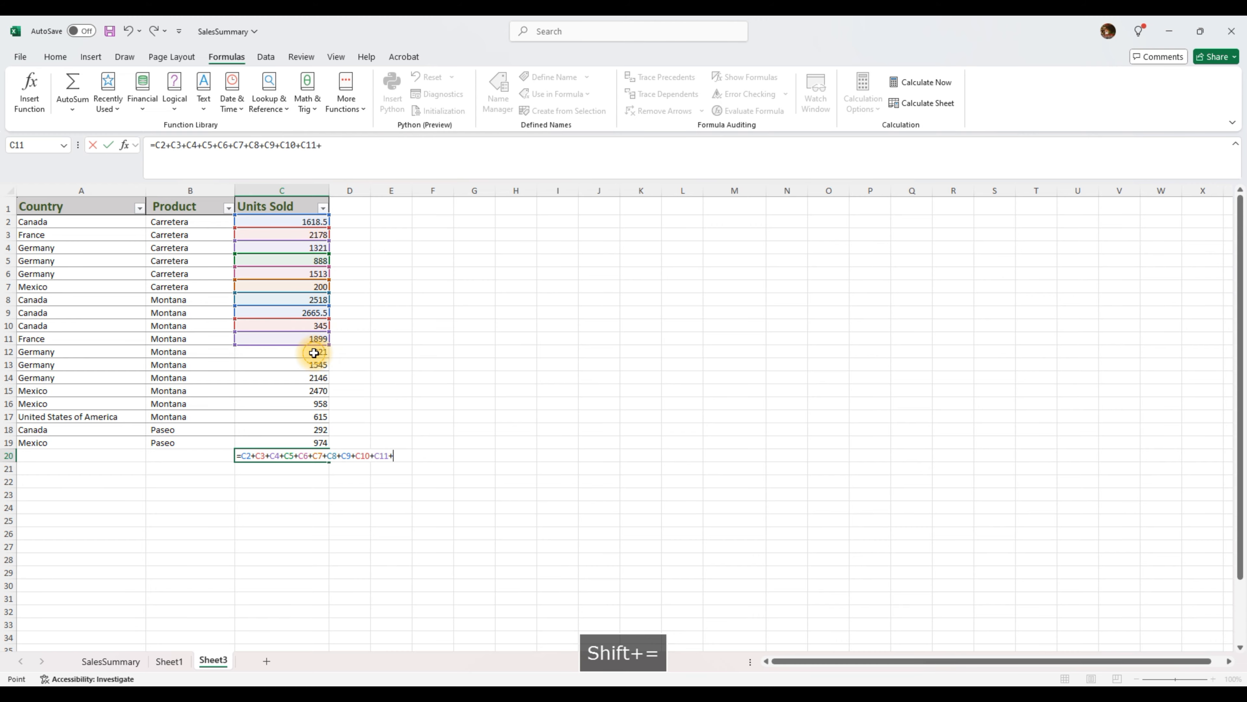
{"action": "left_click", "coordinate": [316, 352]}
{"action": "type", "text": "+"}
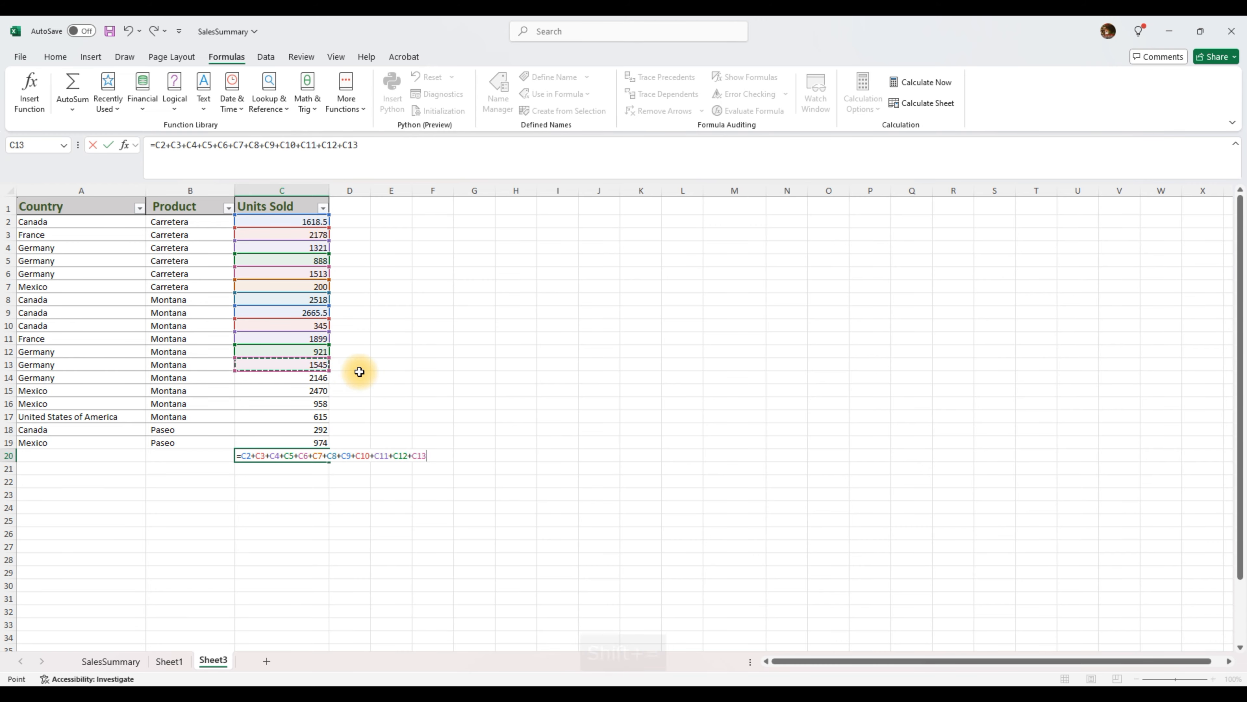
{"action": "left_click", "coordinate": [321, 368]}
{"action": "type", "text": "+"}
{"action": "left_click", "coordinate": [323, 379]}
{"action": "type", "text": "+"}
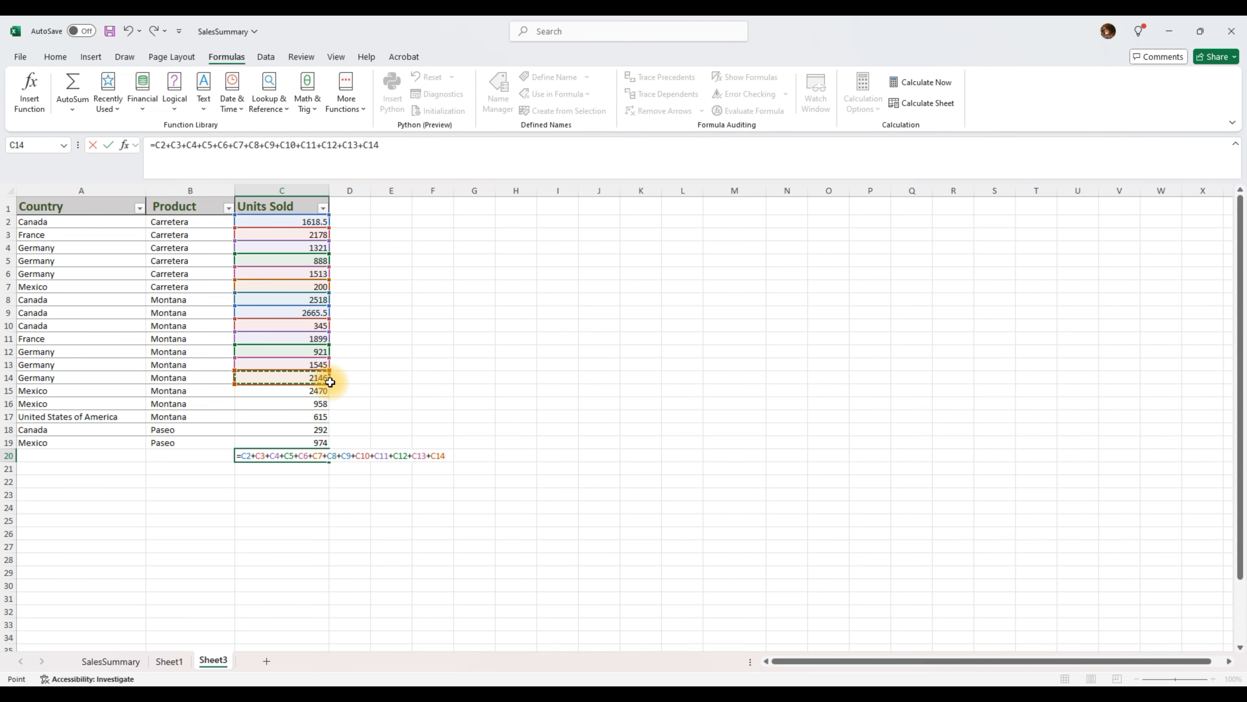
{"action": "left_click", "coordinate": [321, 390]}
{"action": "type", "text": "+"}
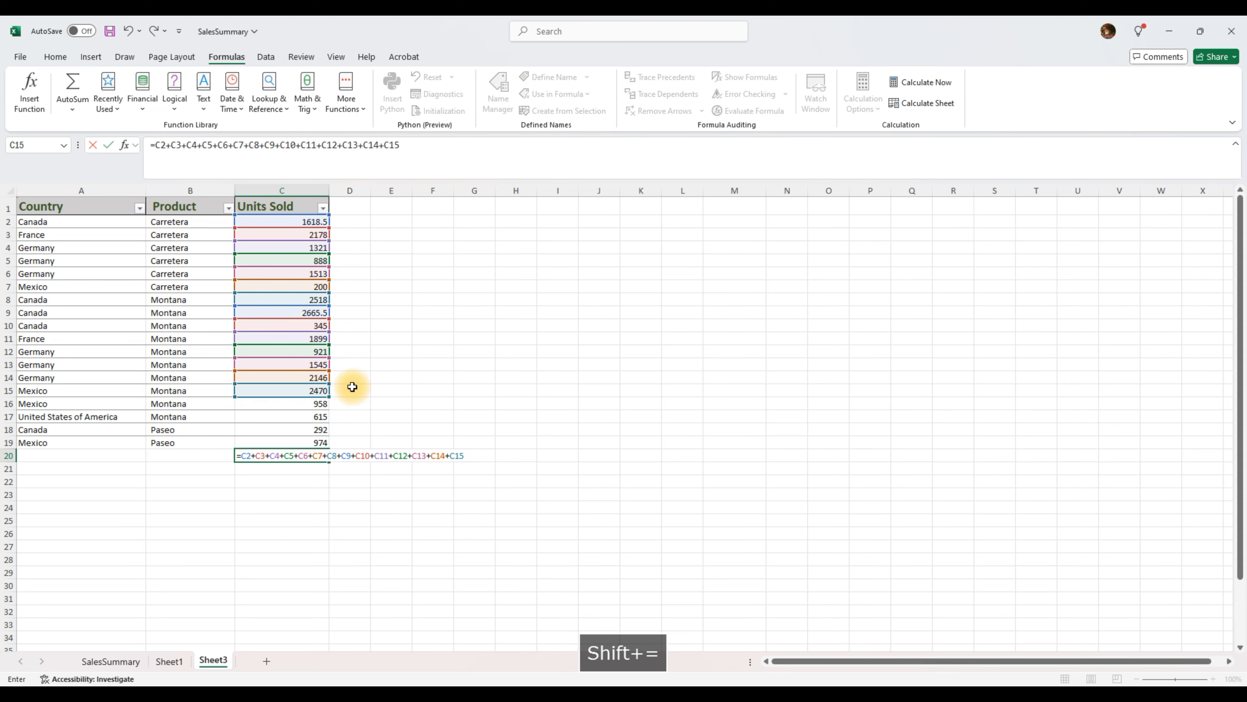
{"action": "left_click", "coordinate": [324, 404]}
{"action": "type", "text": "+"}
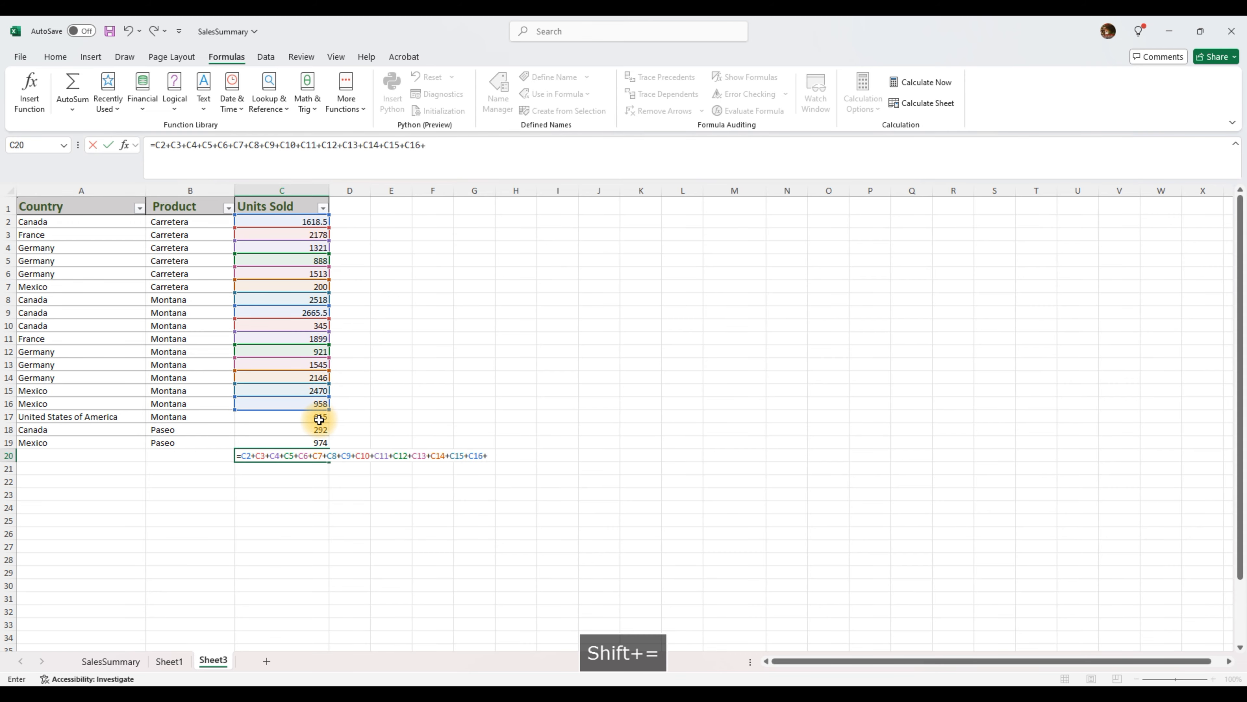
{"action": "left_click", "coordinate": [326, 419]}
{"action": "type", "text": "+"}
{"action": "left_click", "coordinate": [320, 429]}
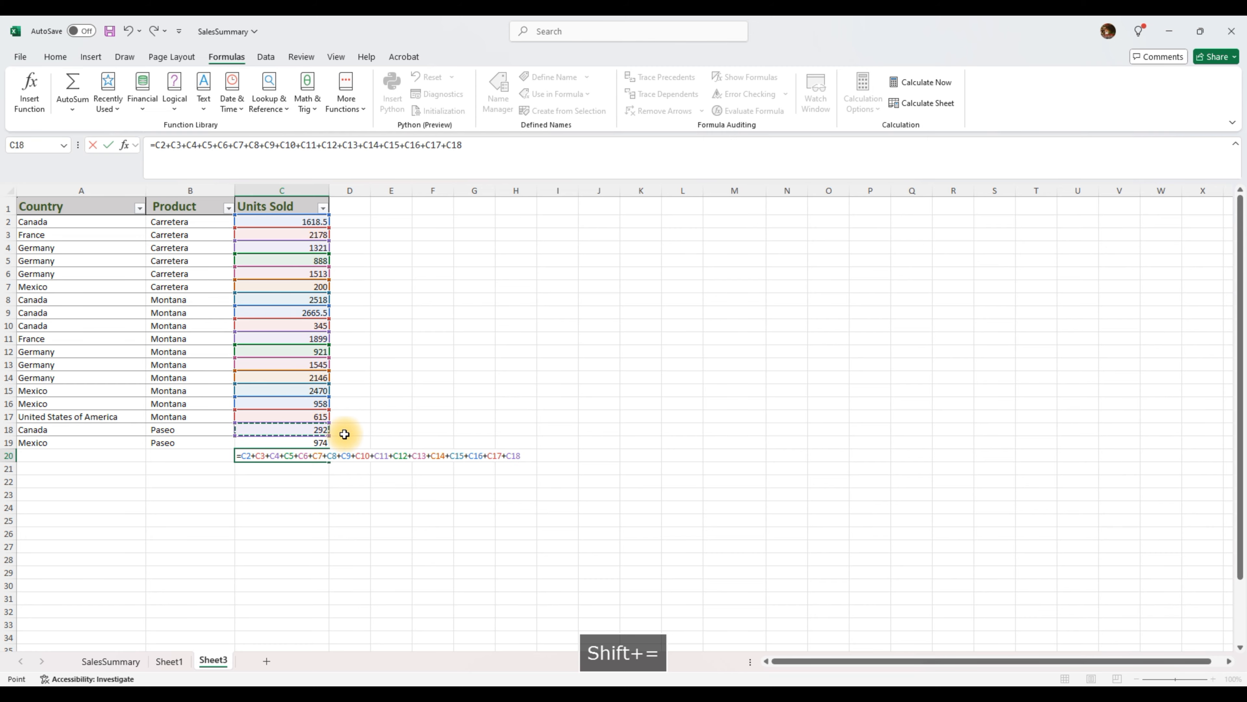
{"action": "type", "text": "+"}
{"action": "left_click", "coordinate": [328, 442]}
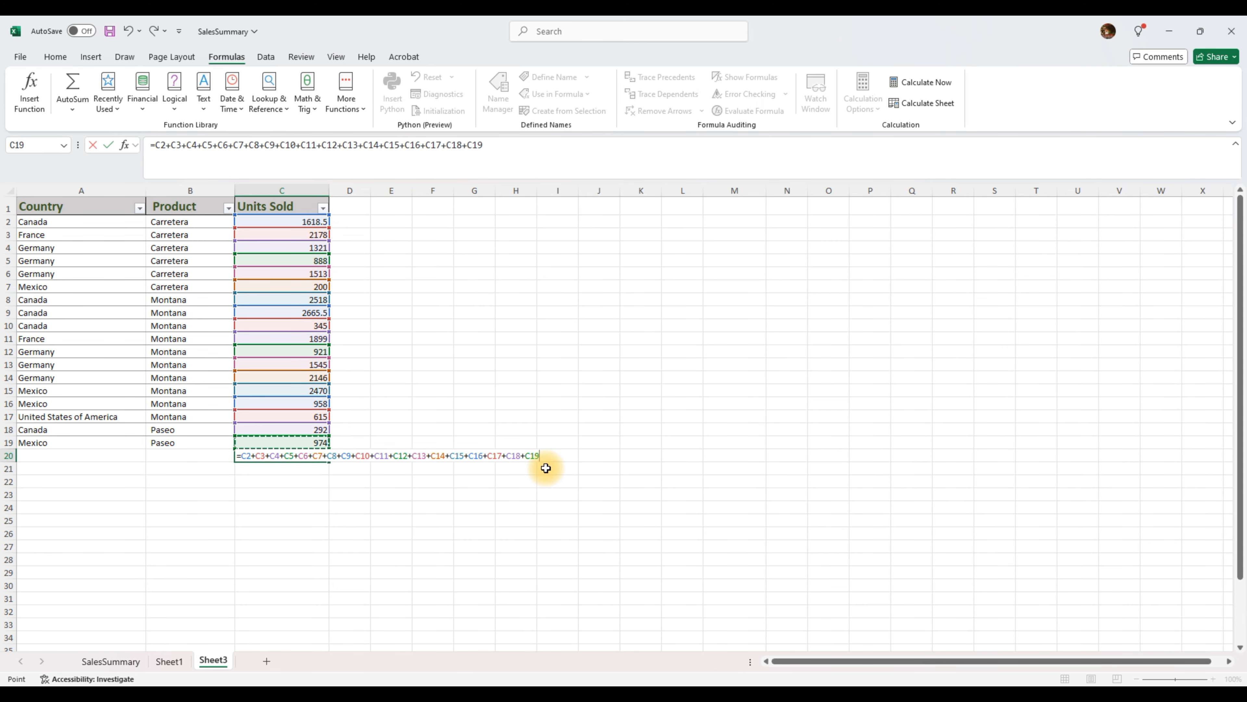
{"action": "key", "text": "Return"}
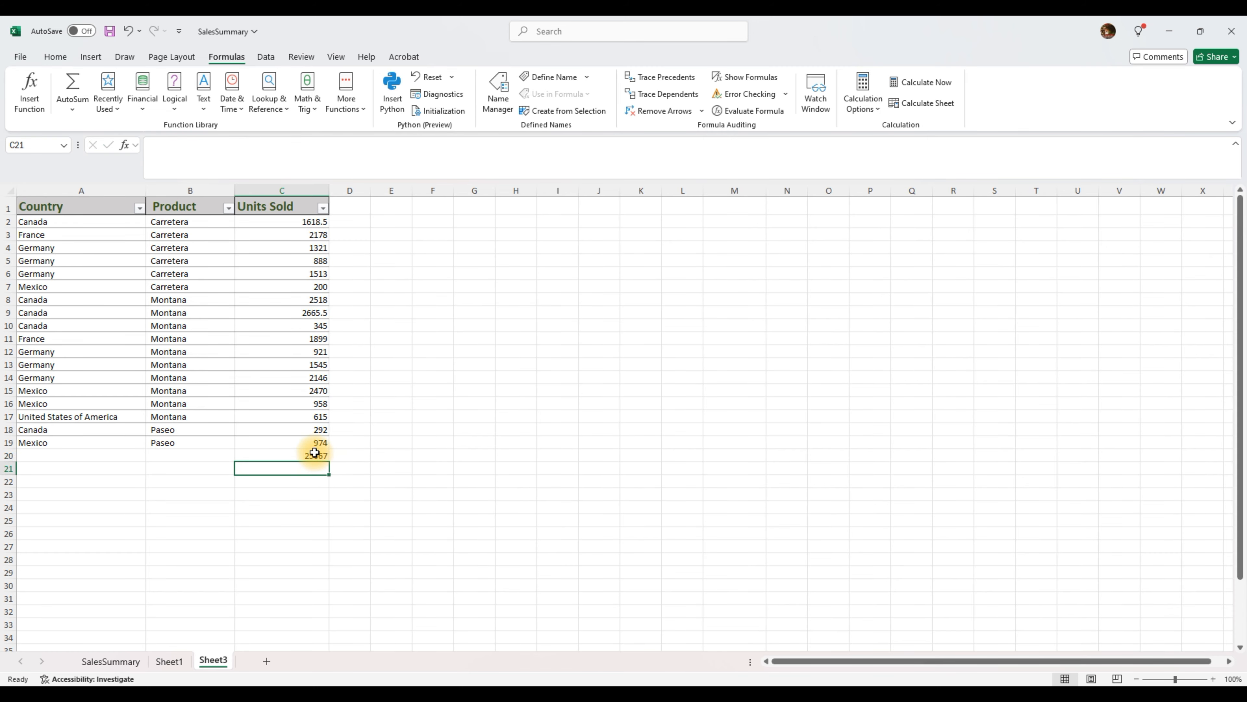
Inspect the cell references used by the addition formula in C20, leaving the formula as it is.
{"action": "left_click", "coordinate": [301, 456]}
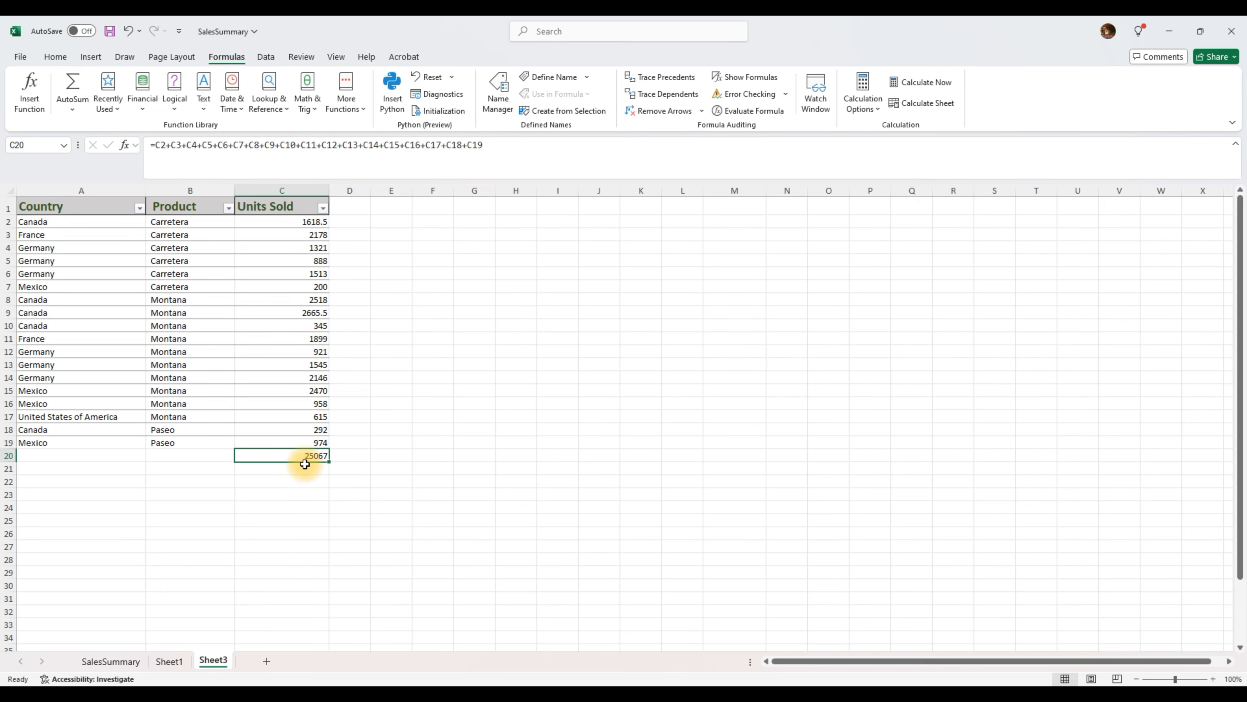
{"action": "key", "text": "F2"}
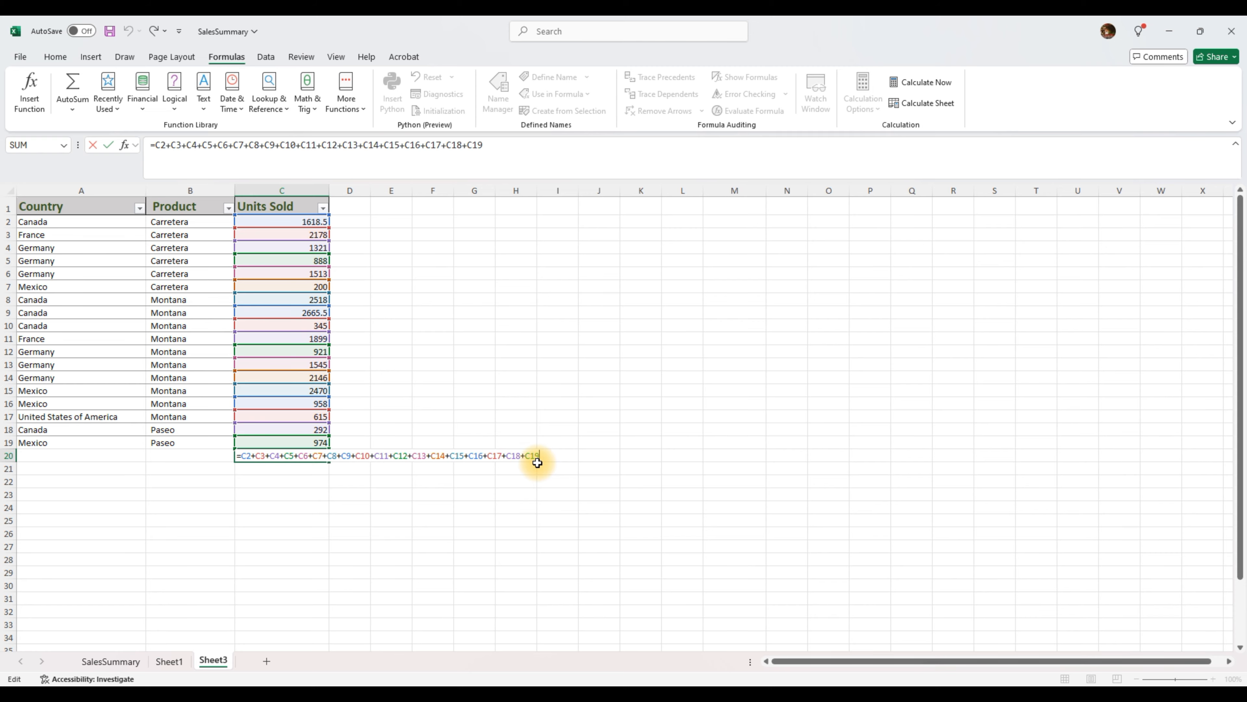
{"action": "key", "text": "Escape"}
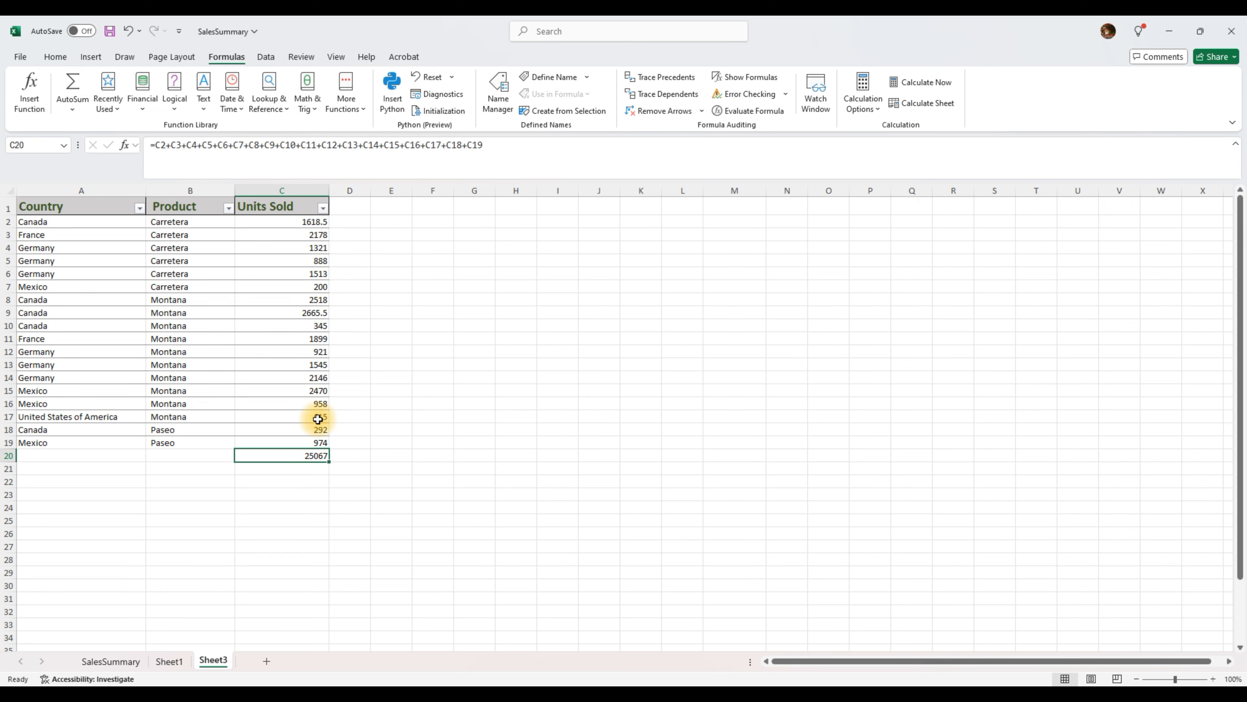
Insert an AutoSum Sum formula in C21 and set its range to C2:C19, leaving out the total in C20.
{"action": "left_click", "coordinate": [308, 470]}
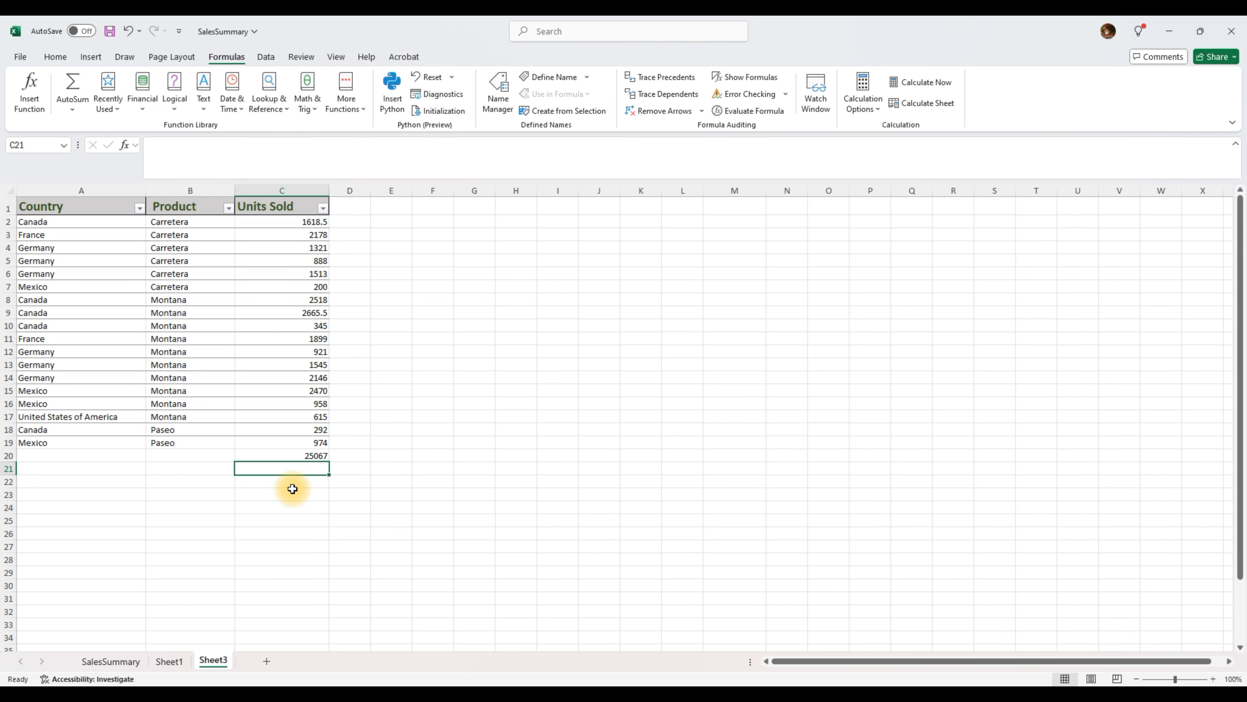
{"action": "left_click", "coordinate": [76, 100]}
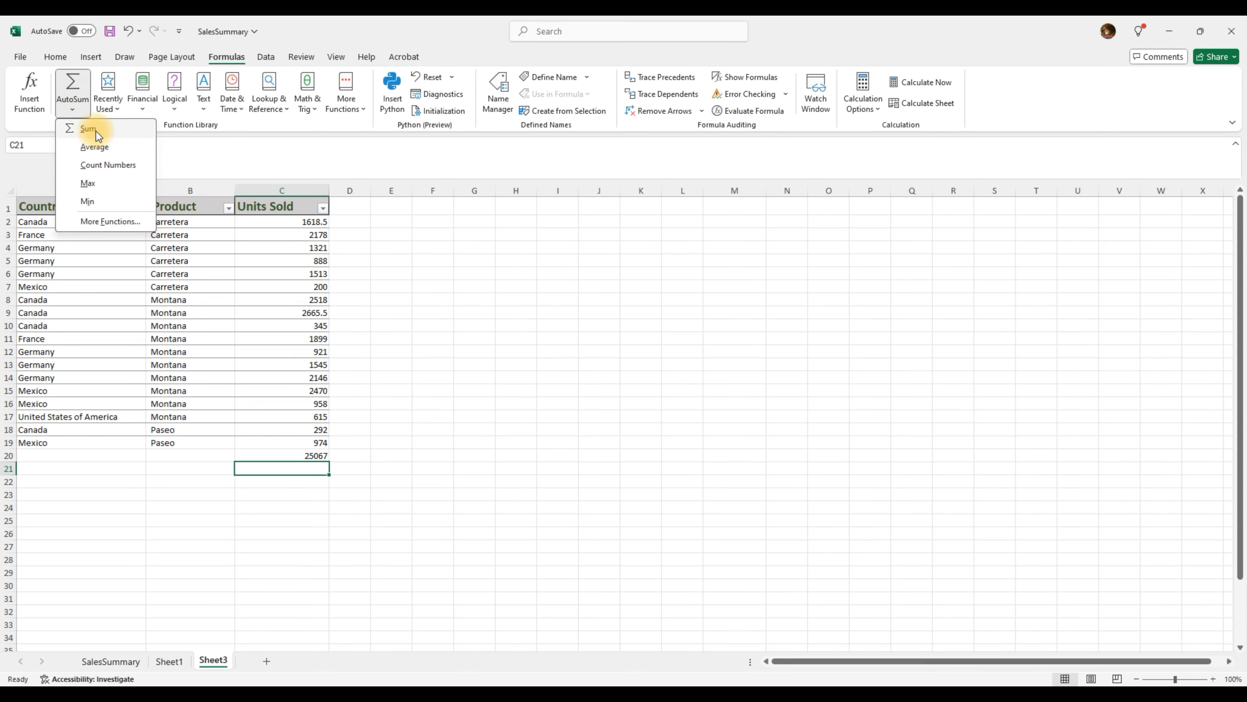
{"action": "left_click", "coordinate": [88, 129]}
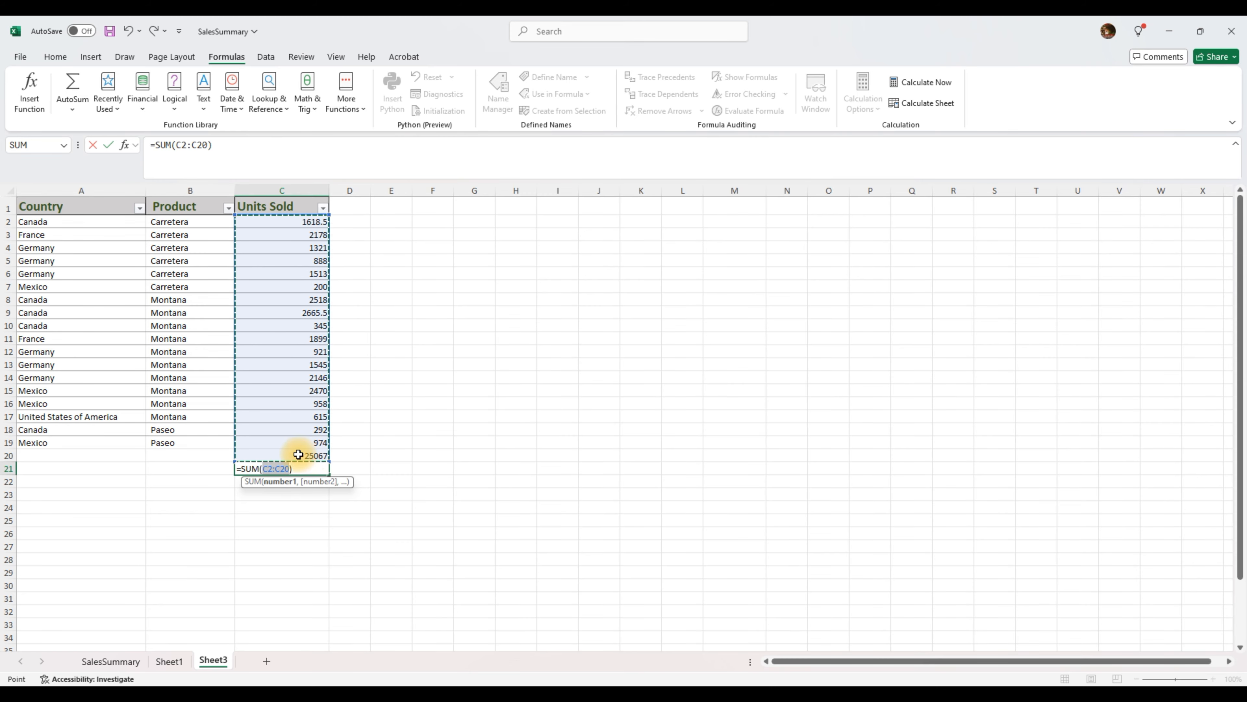
{"action": "left_click", "coordinate": [293, 222]}
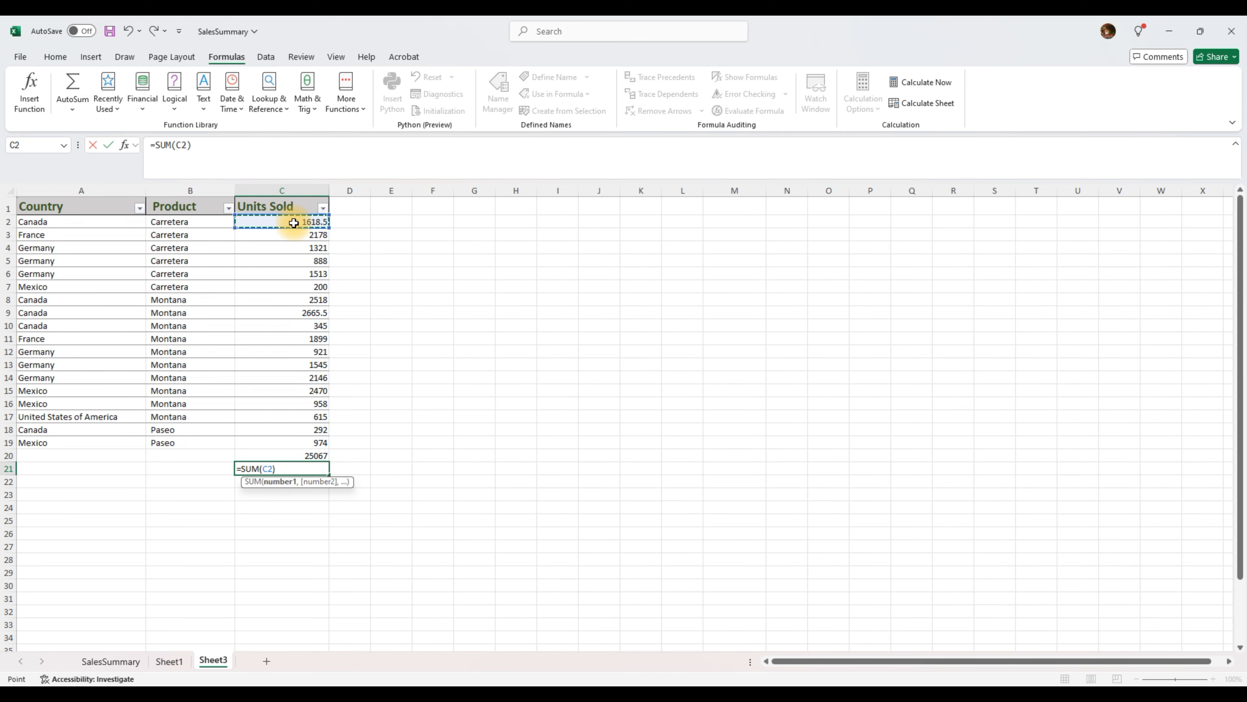
{"action": "left_click_drag", "start_coordinate": [298, 252], "coordinate": [292, 353]}
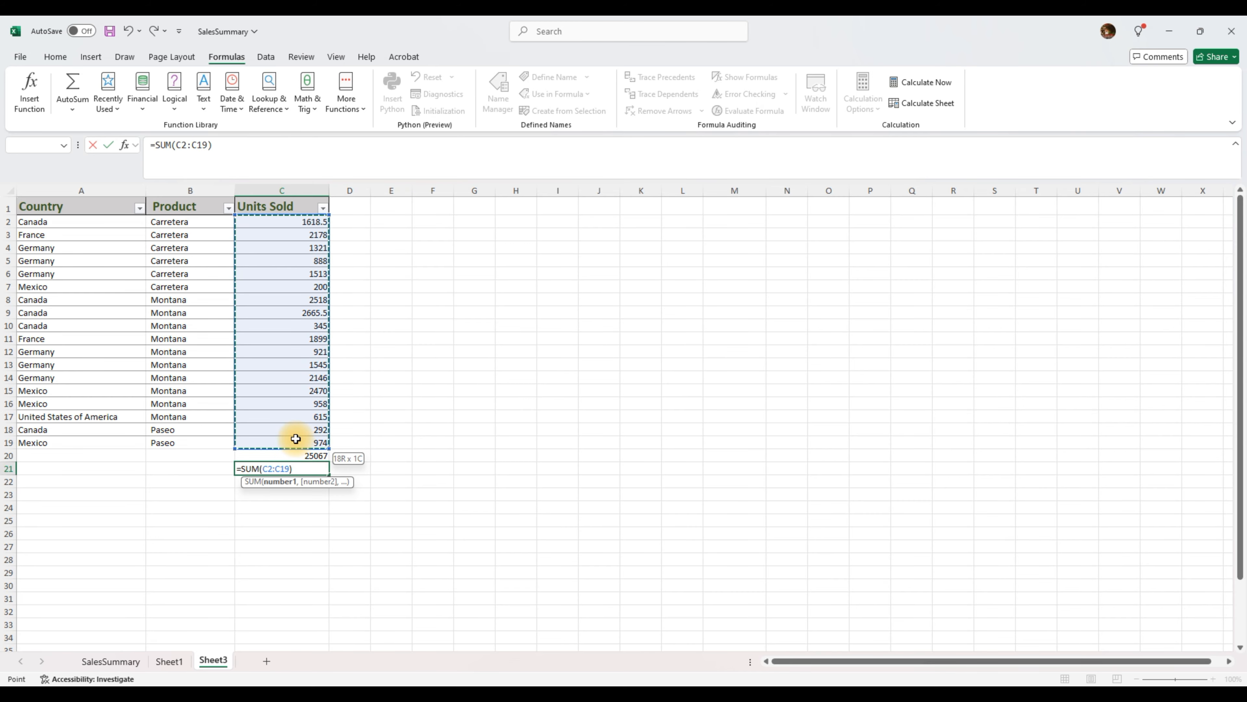
{"action": "left_click_drag", "start_coordinate": [296, 439], "coordinate": [295, 440]}
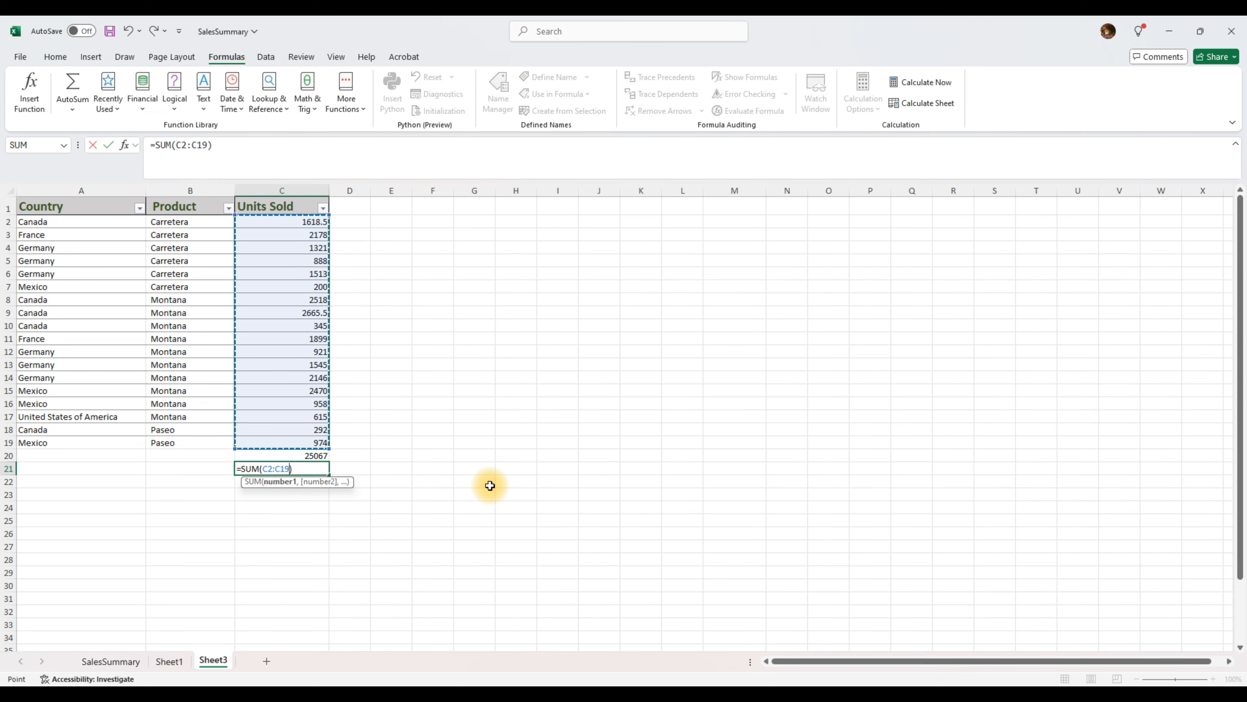
{"action": "key", "text": "Return"}
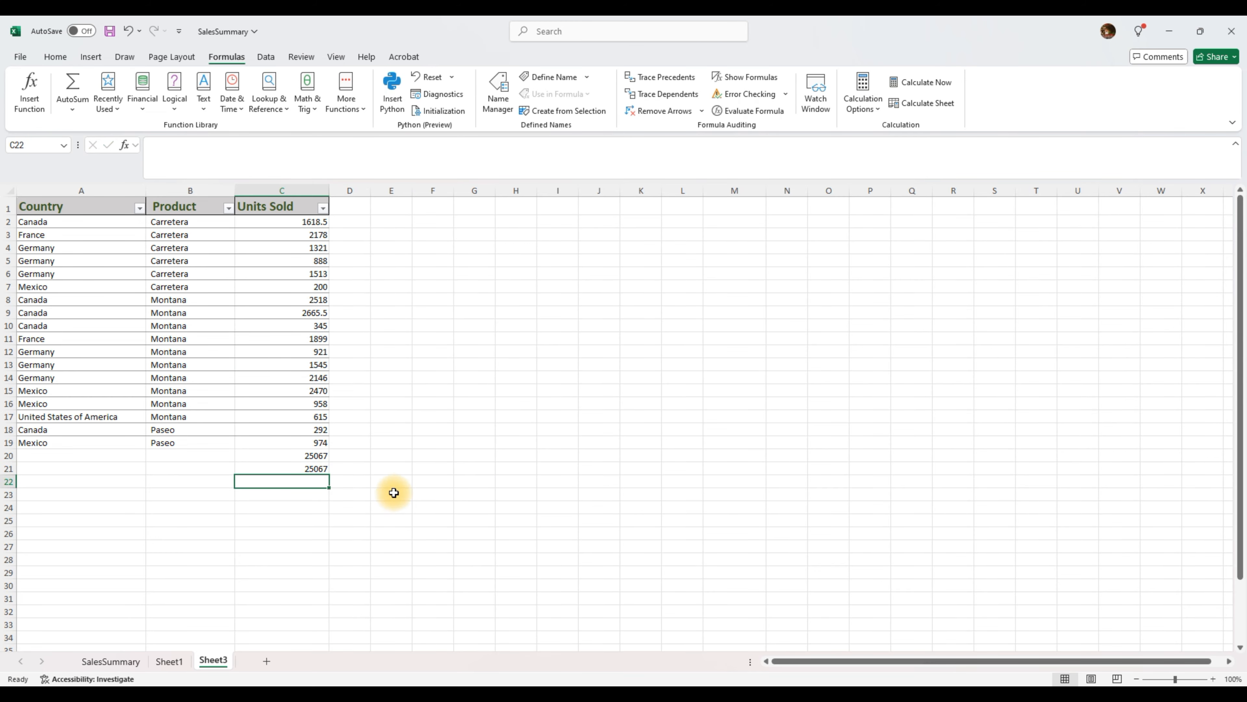
Compare the cell-by-cell addition formula in C20 with the SUM formula in C21.
{"action": "left_click", "coordinate": [308, 456]}
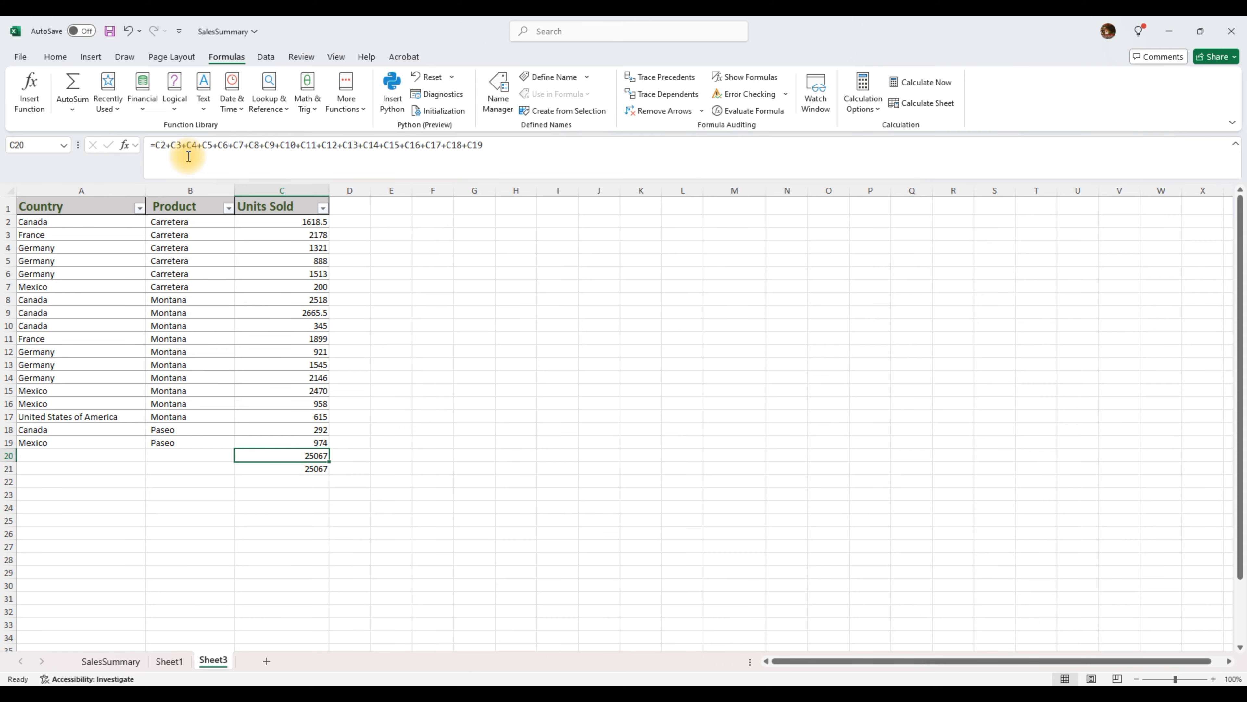
{"action": "left_click", "coordinate": [509, 145]}
{"action": "triple_click", "coordinate": [197, 144]}
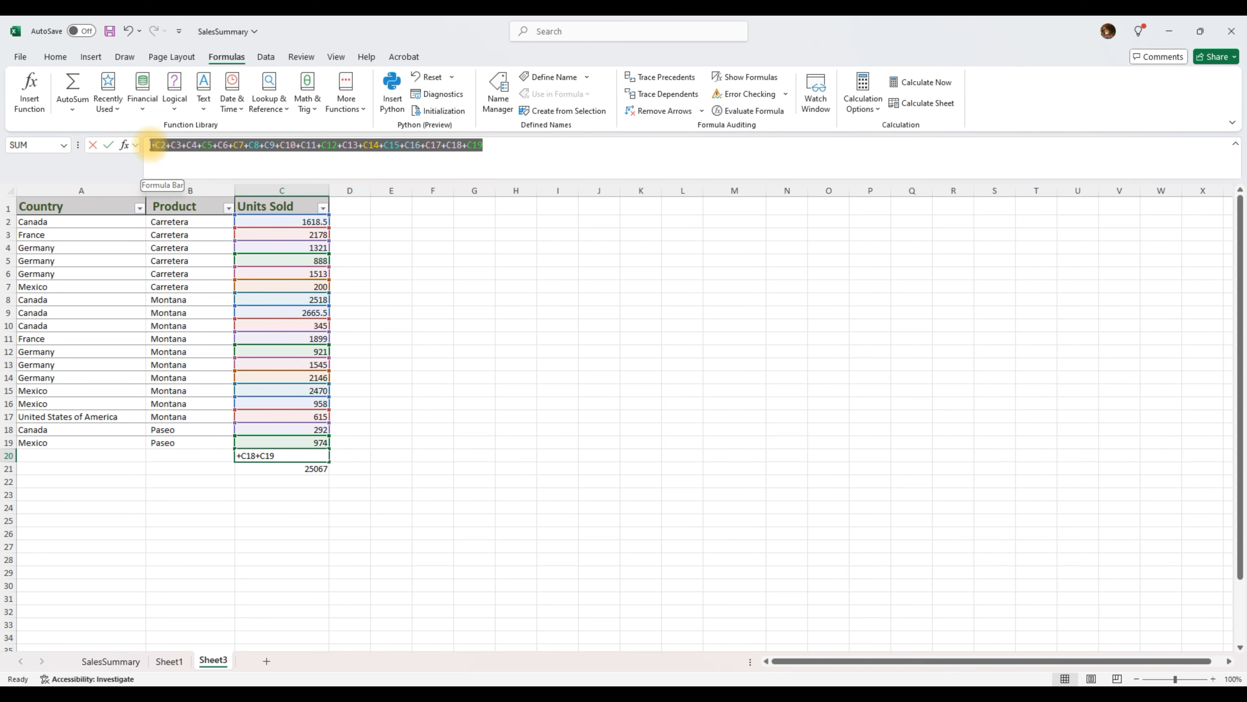
{"action": "type", "text": "="}
{"action": "left_click", "coordinate": [516, 455]}
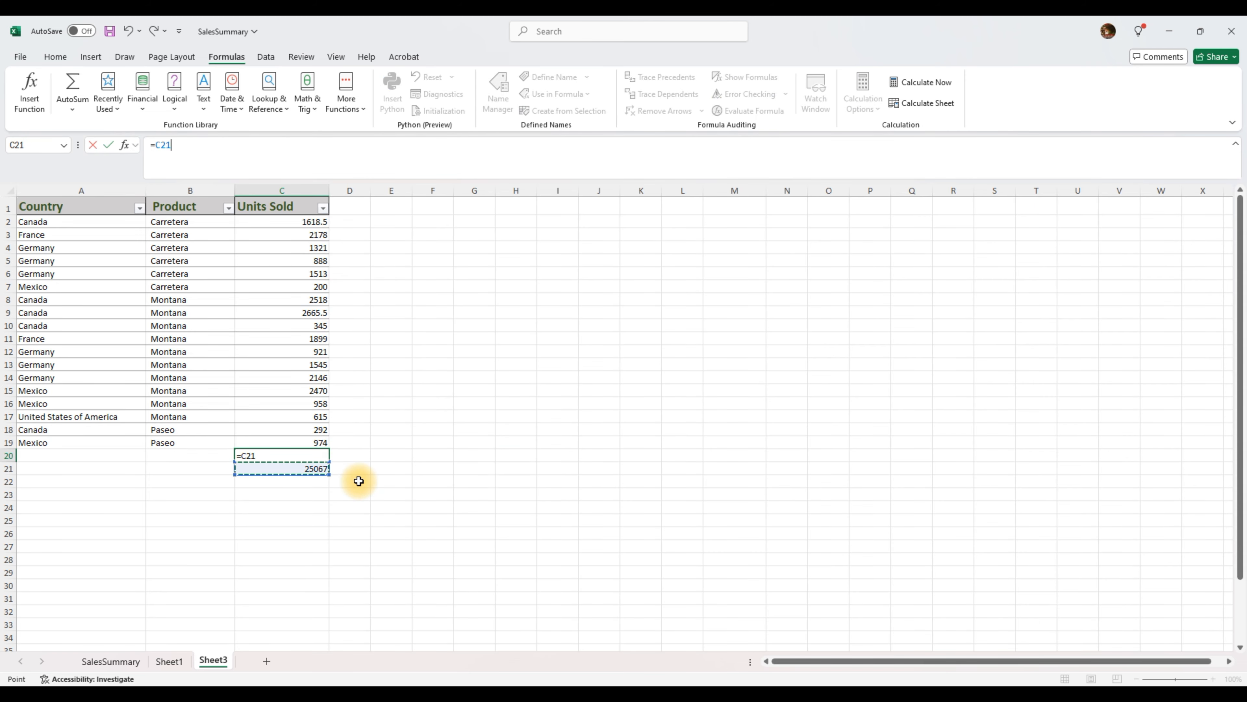
{"action": "key", "text": "Escape"}
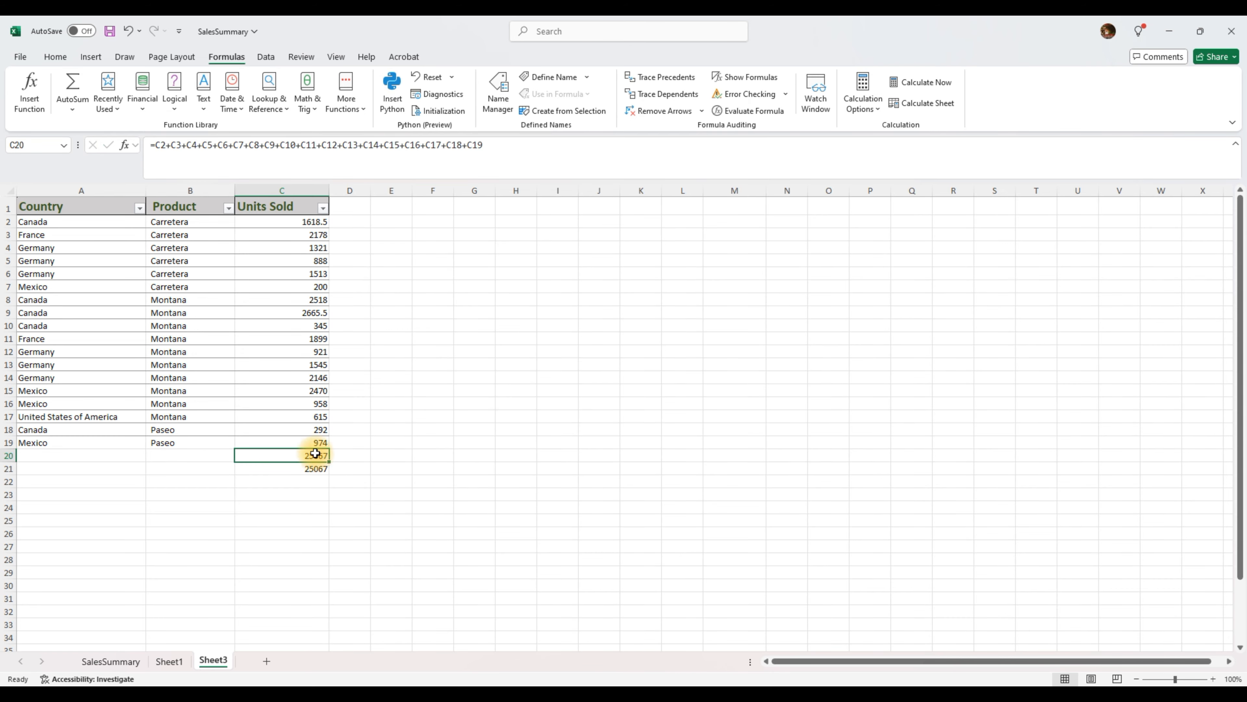
{"action": "left_click", "coordinate": [172, 145]}
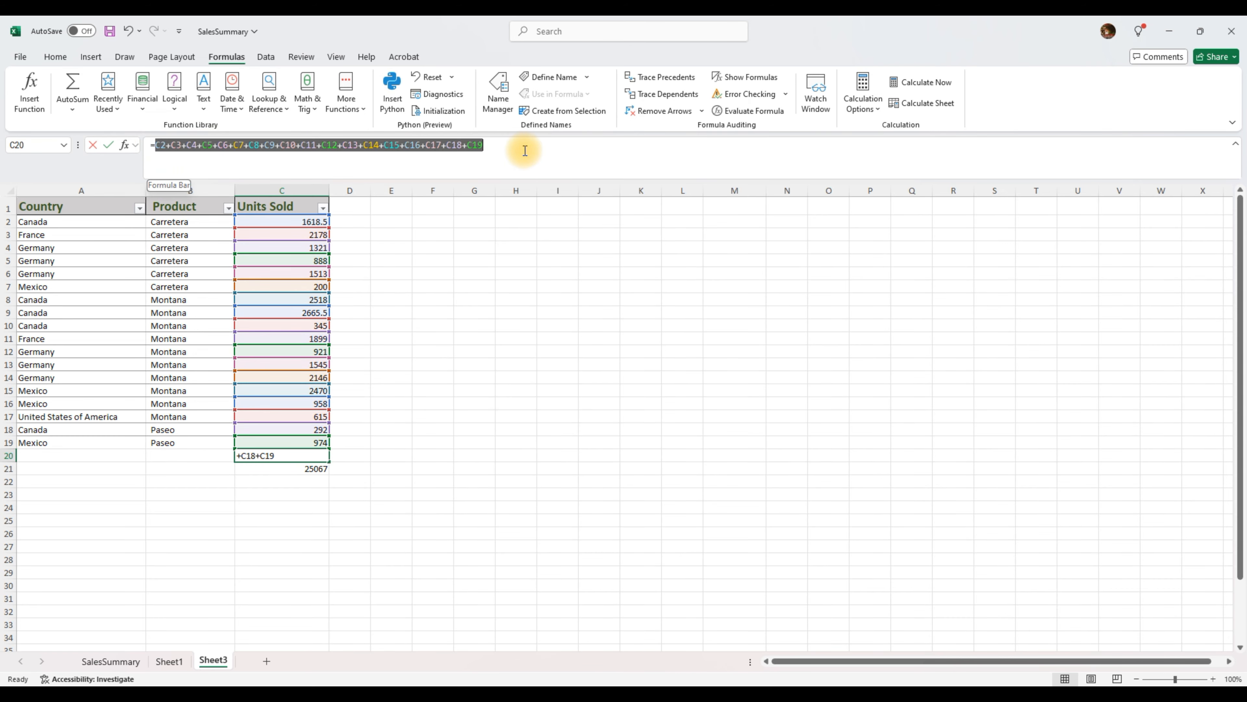
{"action": "key", "text": "Escape"}
{"action": "left_click", "coordinate": [319, 469]}
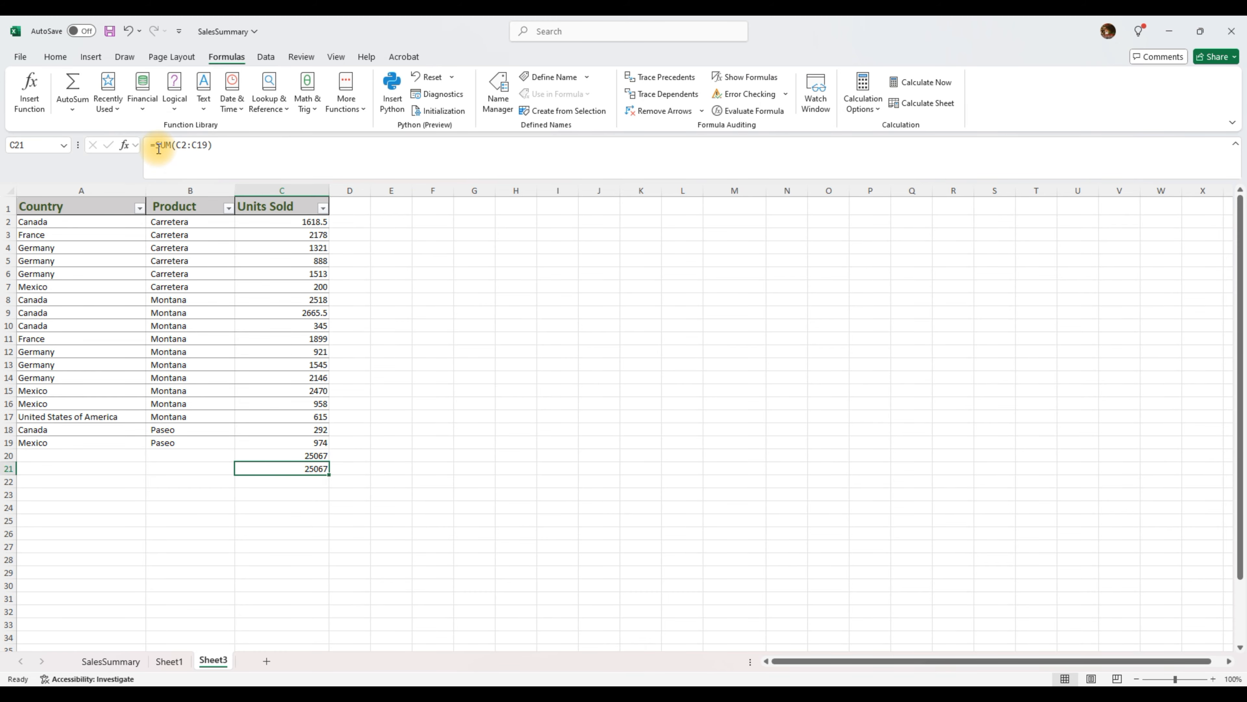
Examine the SUM(C2:C19) expression in C21 against the long addition formula in C20, leaving both formulas as they are.
{"action": "left_click_drag", "start_coordinate": [155, 145], "coordinate": [221, 144]}
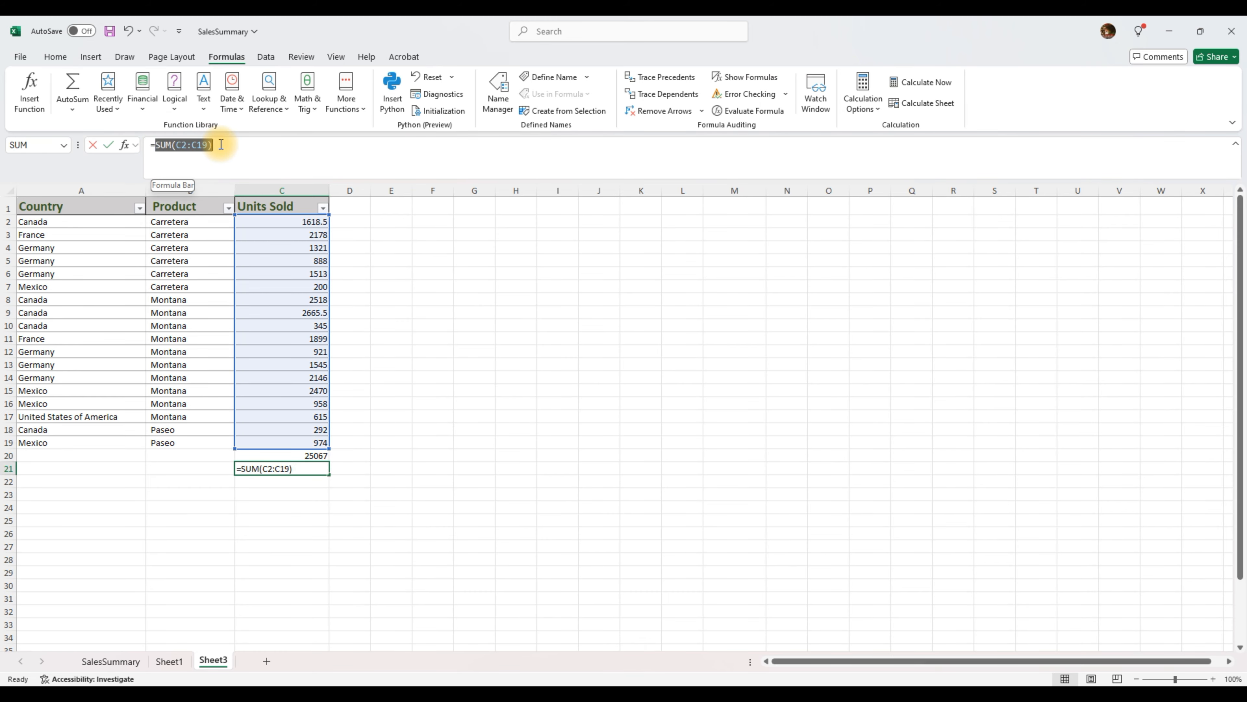
{"action": "key", "text": "Escape"}
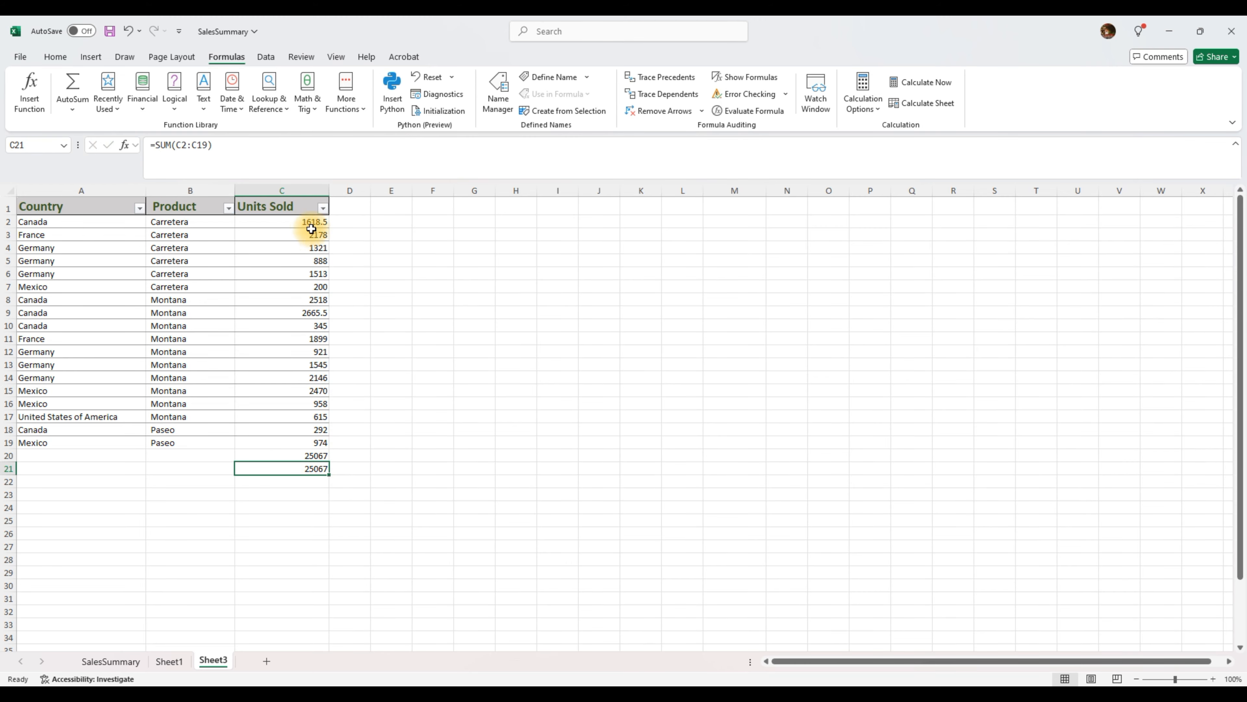
{"action": "left_click", "coordinate": [314, 456]}
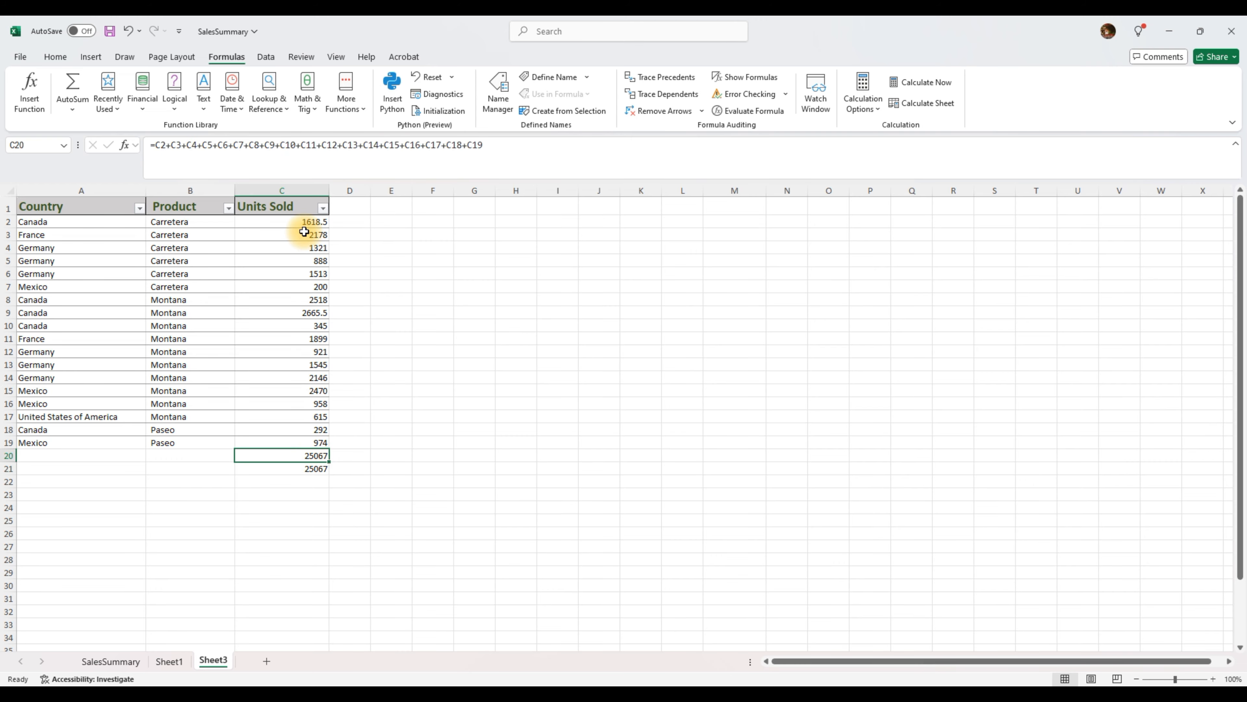
{"action": "left_click", "coordinate": [305, 470]}
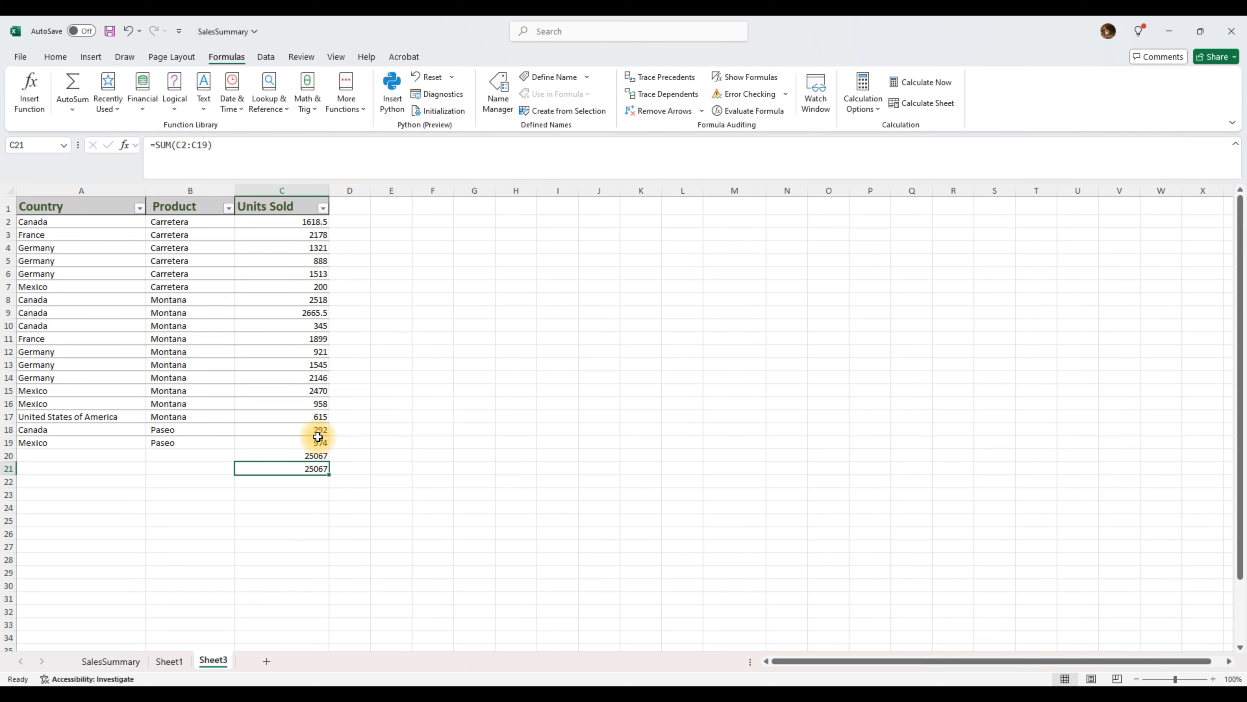
{"action": "key", "text": "Escape"}
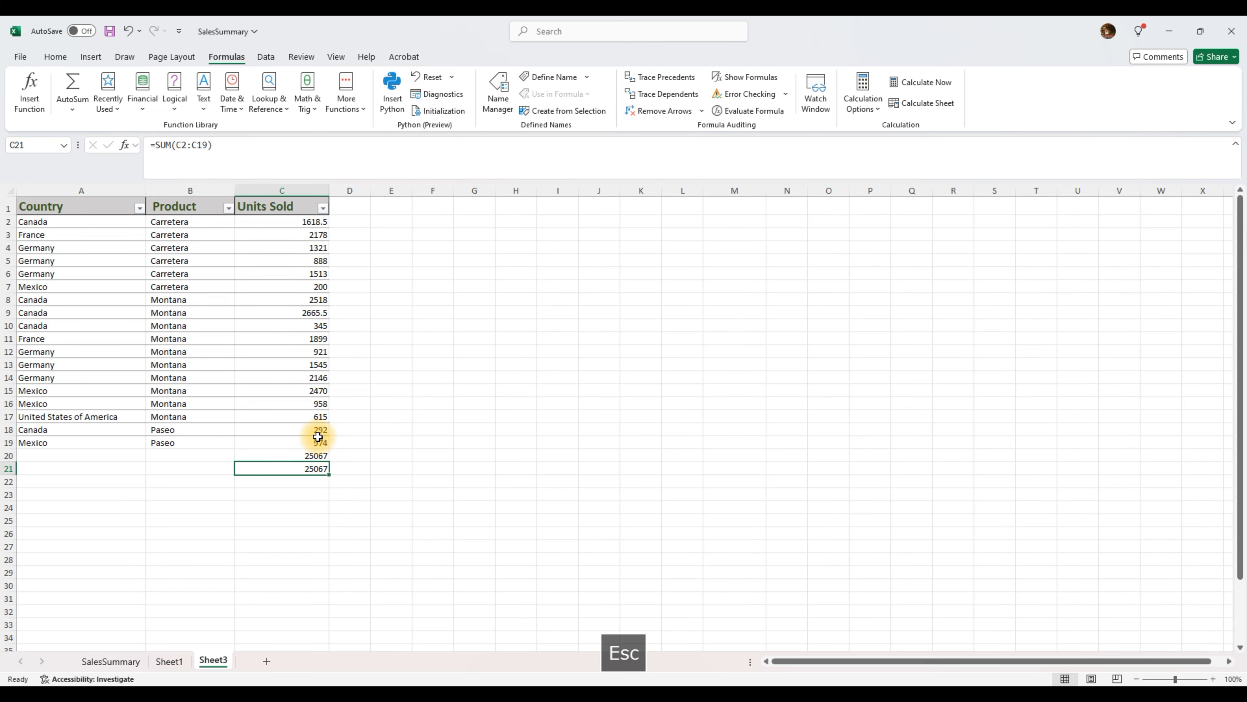
Clear both Units Sold totals from cells C20 and C21.
{"action": "left_click", "coordinate": [308, 452]}
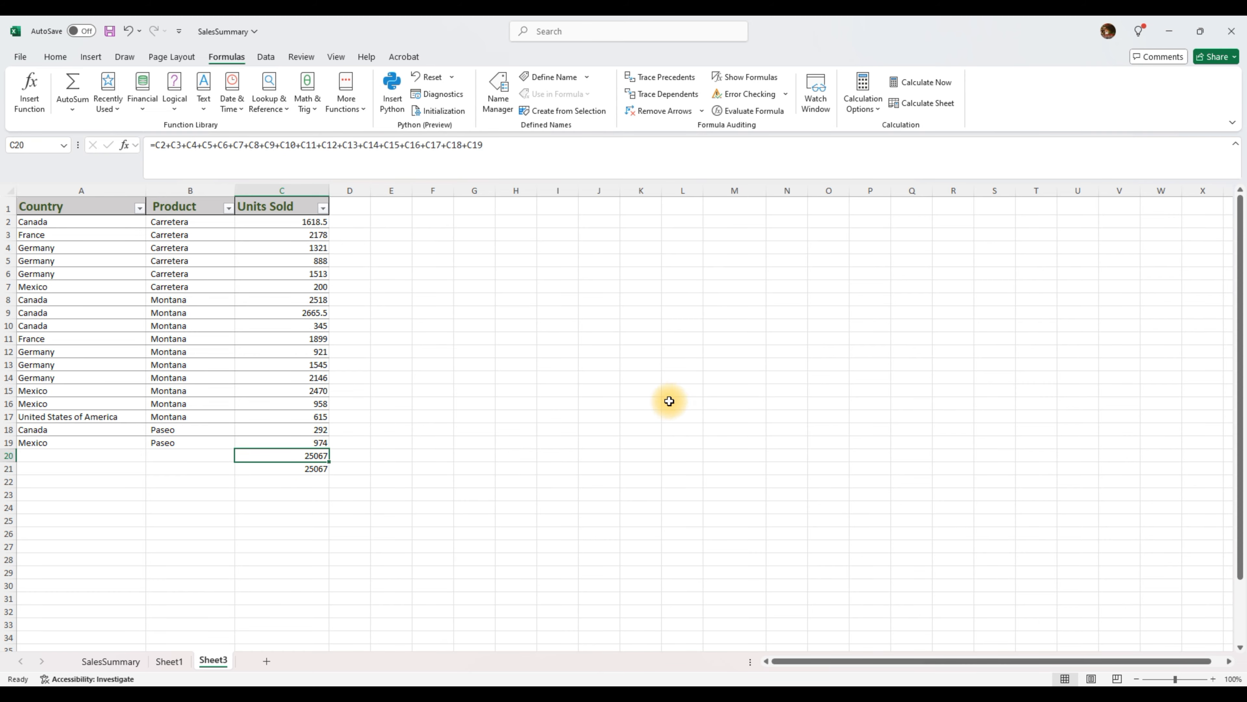
{"action": "key", "text": "Delete"}
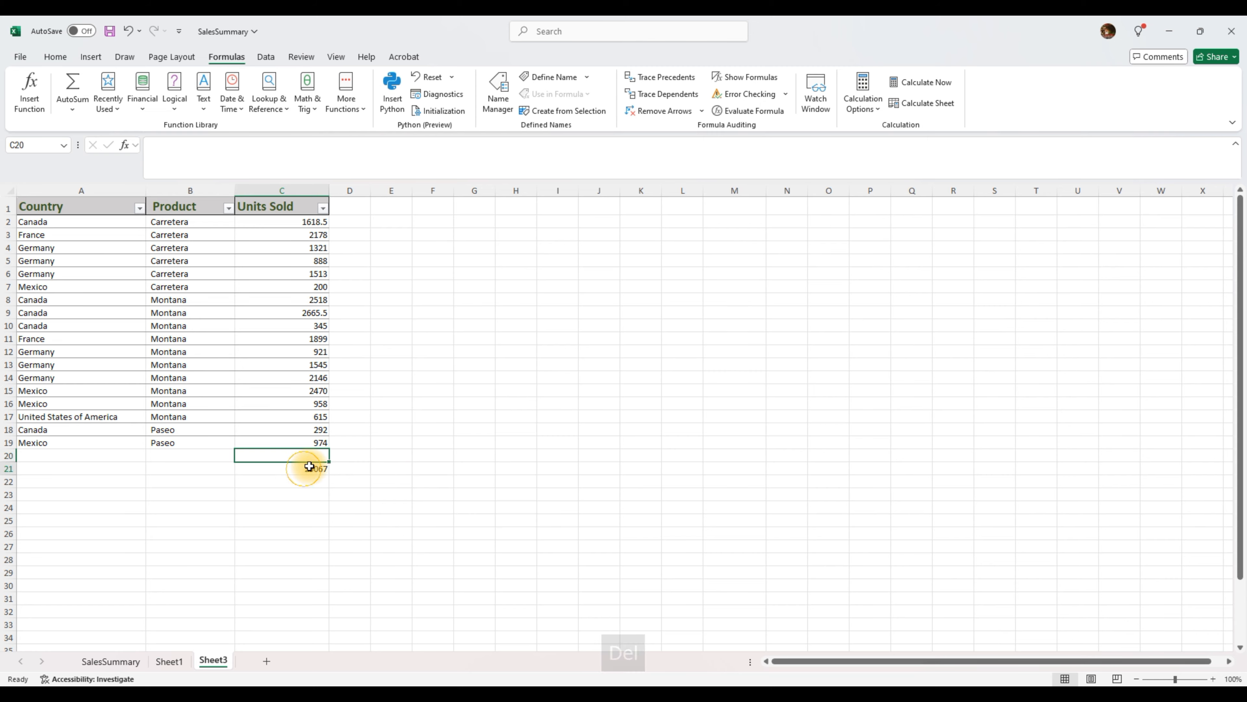
{"action": "left_click", "coordinate": [308, 466]}
{"action": "key", "text": "Delete"}
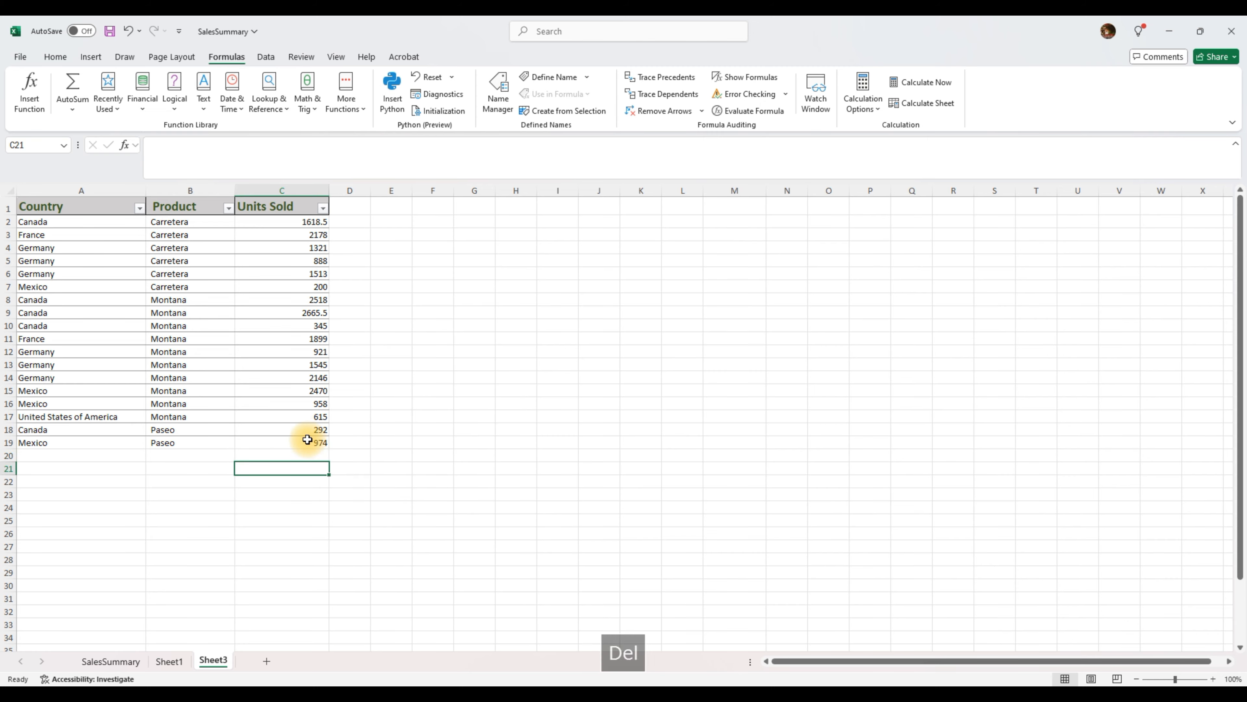
Total the Units Sold values in C20 with an AutoSum formula over C2:C19 and check the resulting formula.
{"action": "left_click", "coordinate": [318, 454]}
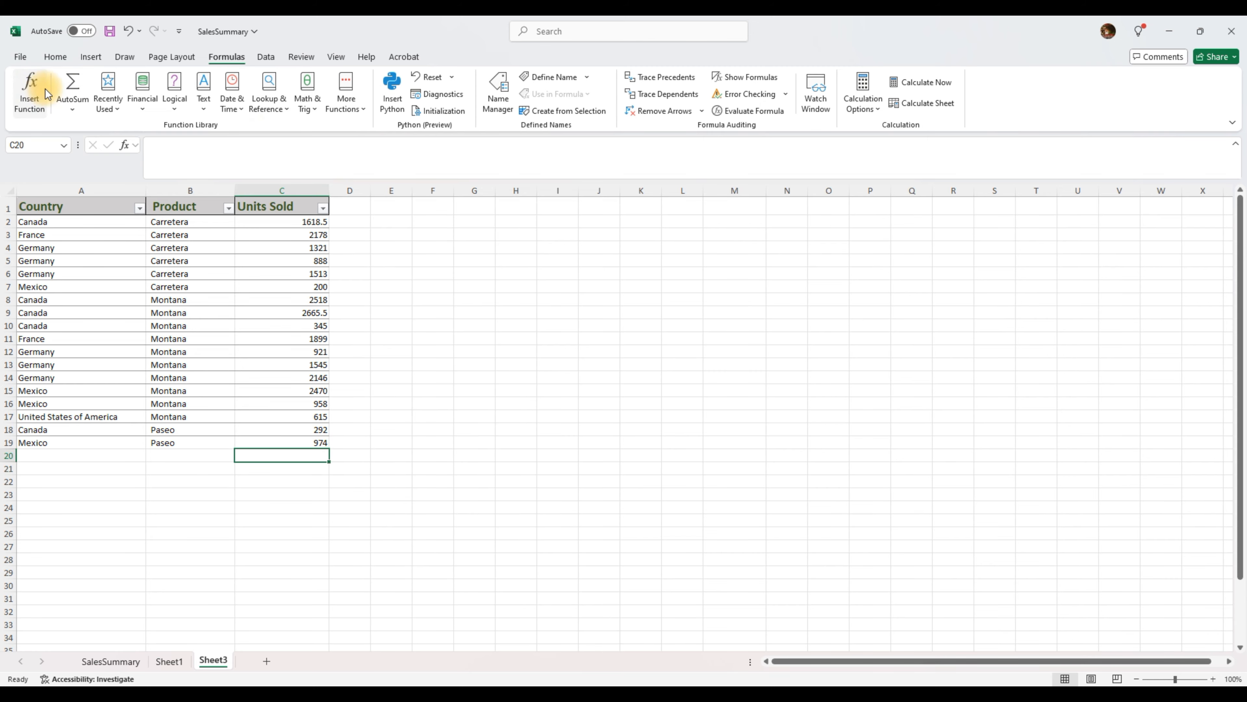
{"action": "left_click", "coordinate": [72, 84]}
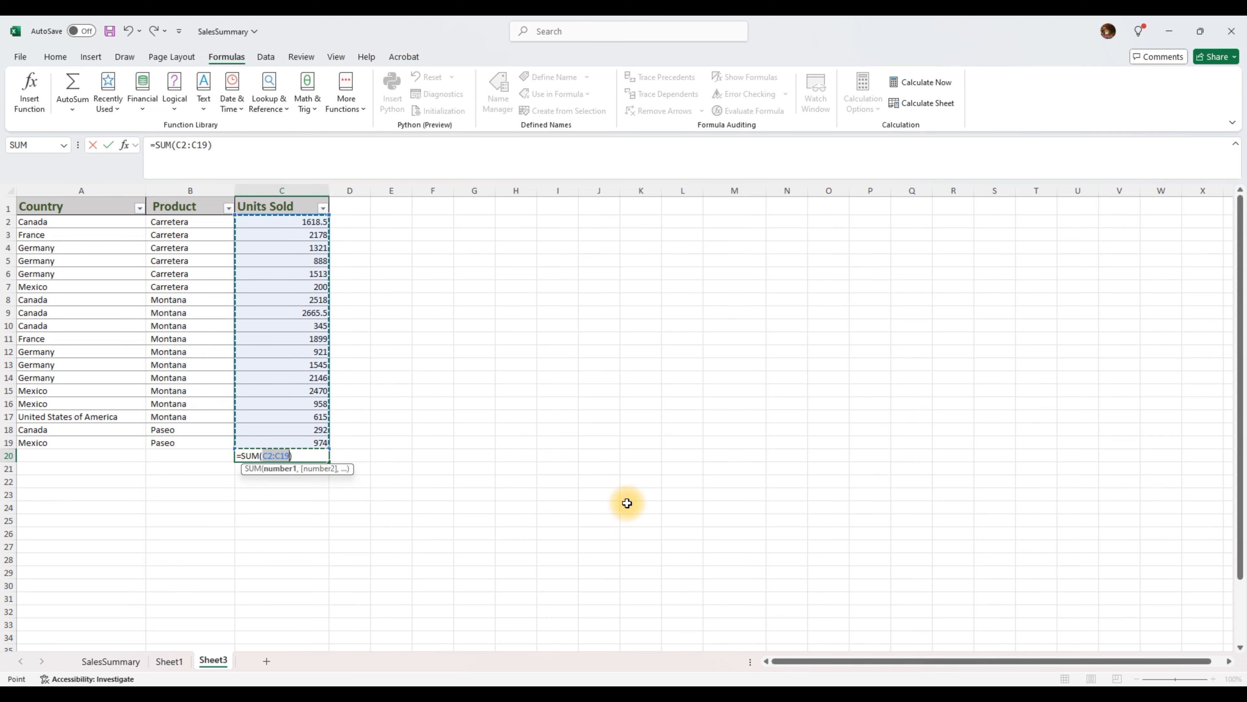
{"action": "key", "text": "Return"}
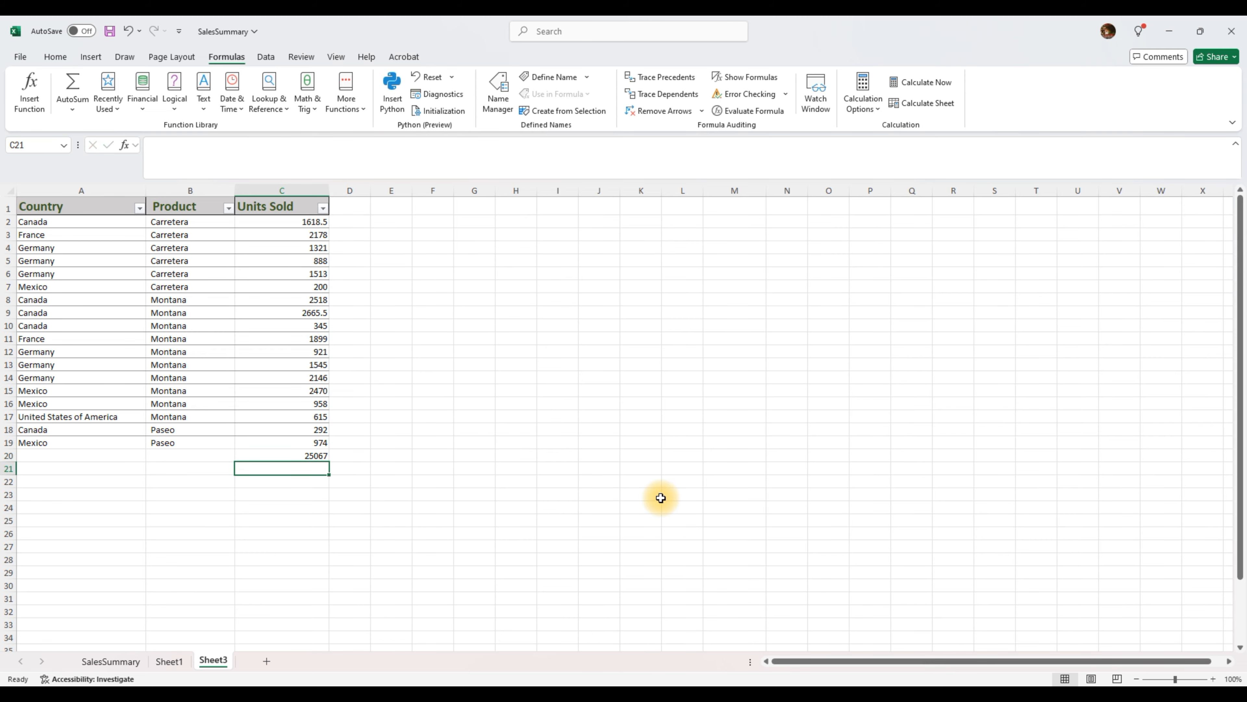
{"action": "left_click", "coordinate": [310, 457]}
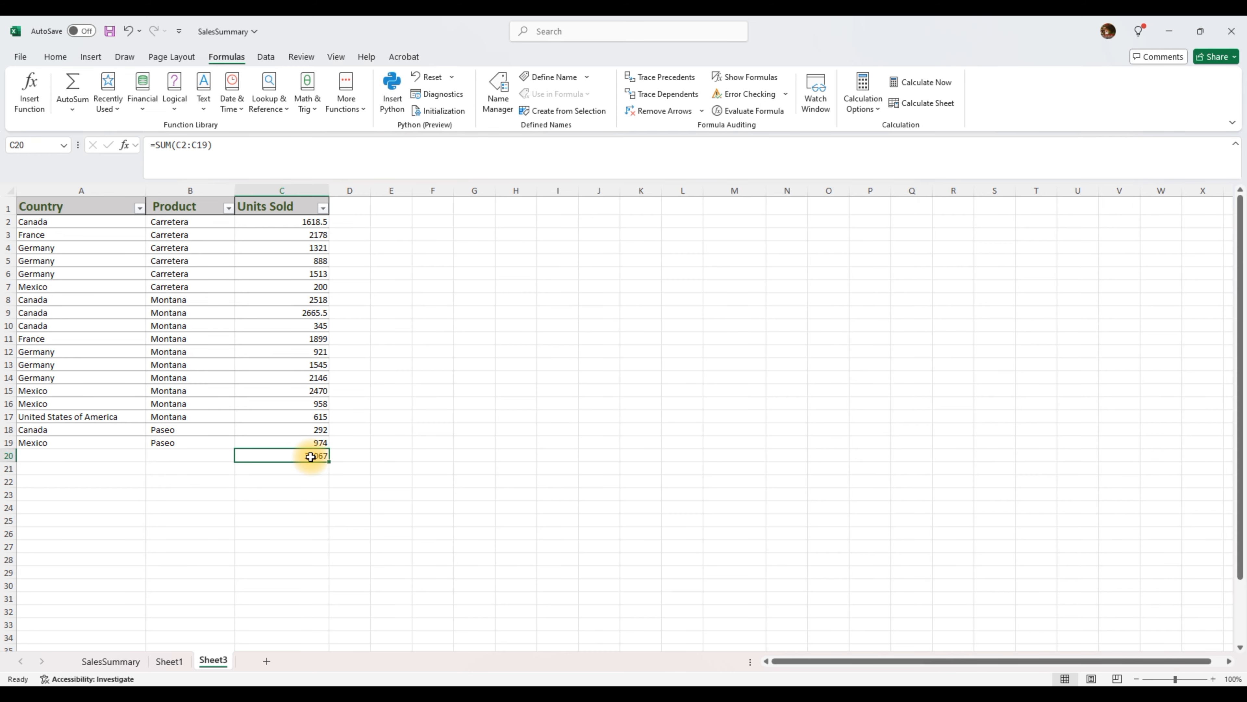
{"action": "left_click", "coordinate": [76, 113]}
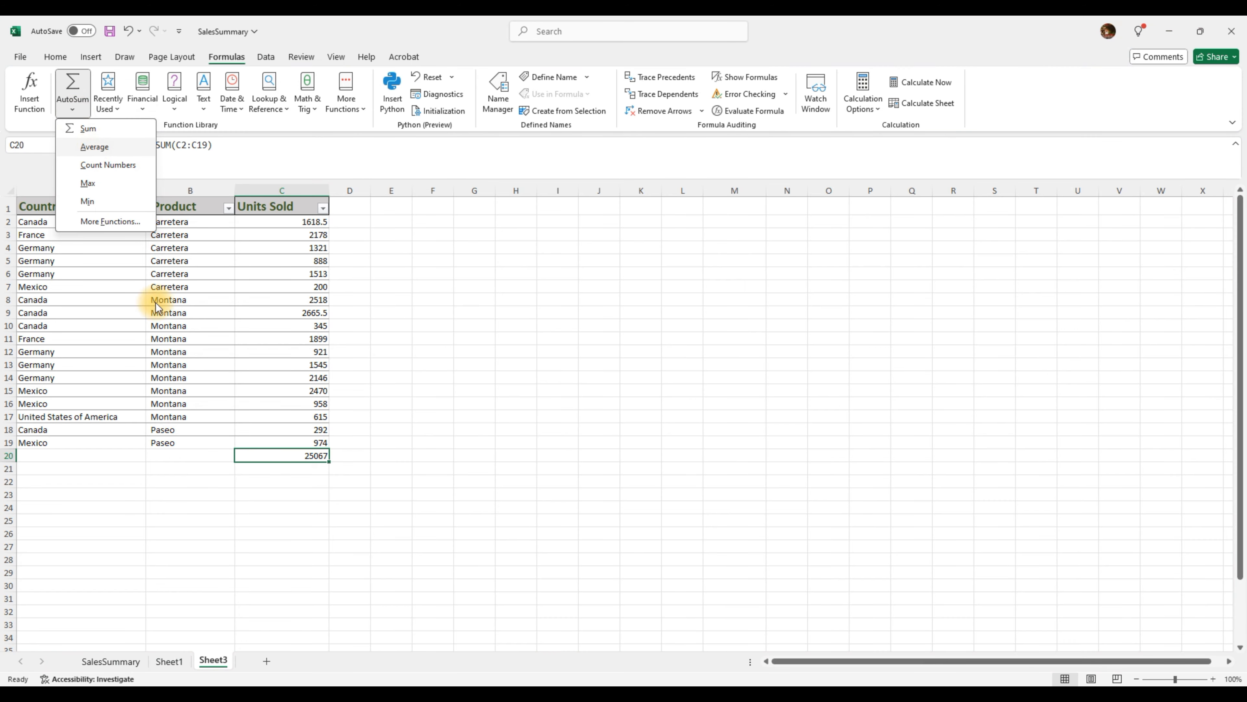
{"action": "left_click", "coordinate": [300, 470]}
{"action": "left_click", "coordinate": [299, 470]}
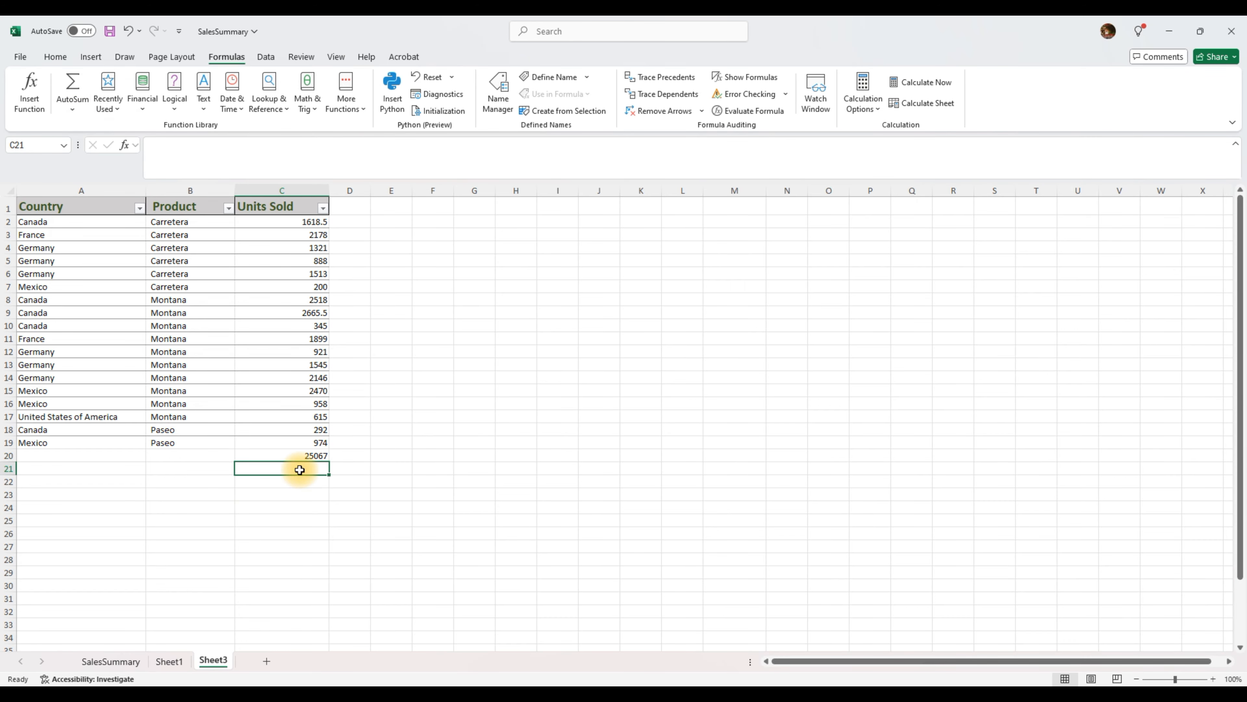
Clear the total from C20 and replace it with an AutoSum Average formula over C2:C19.
{"action": "left_click", "coordinate": [304, 457]}
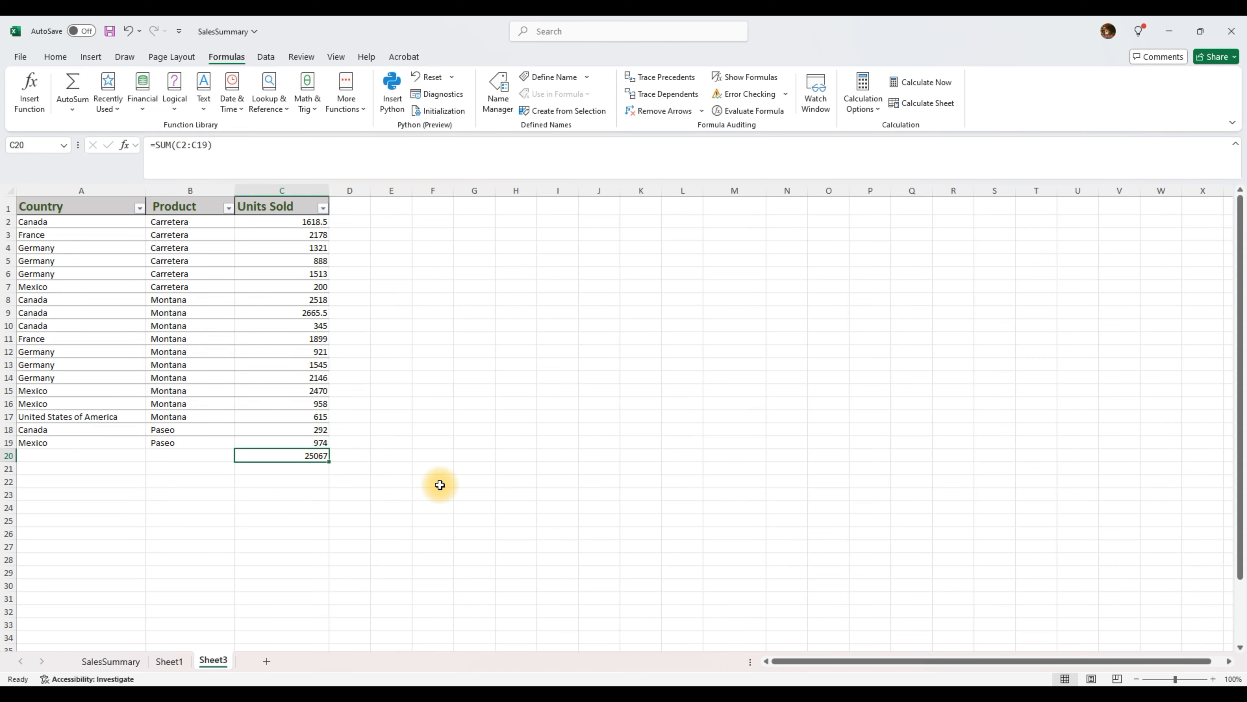
{"action": "key", "text": "Delete"}
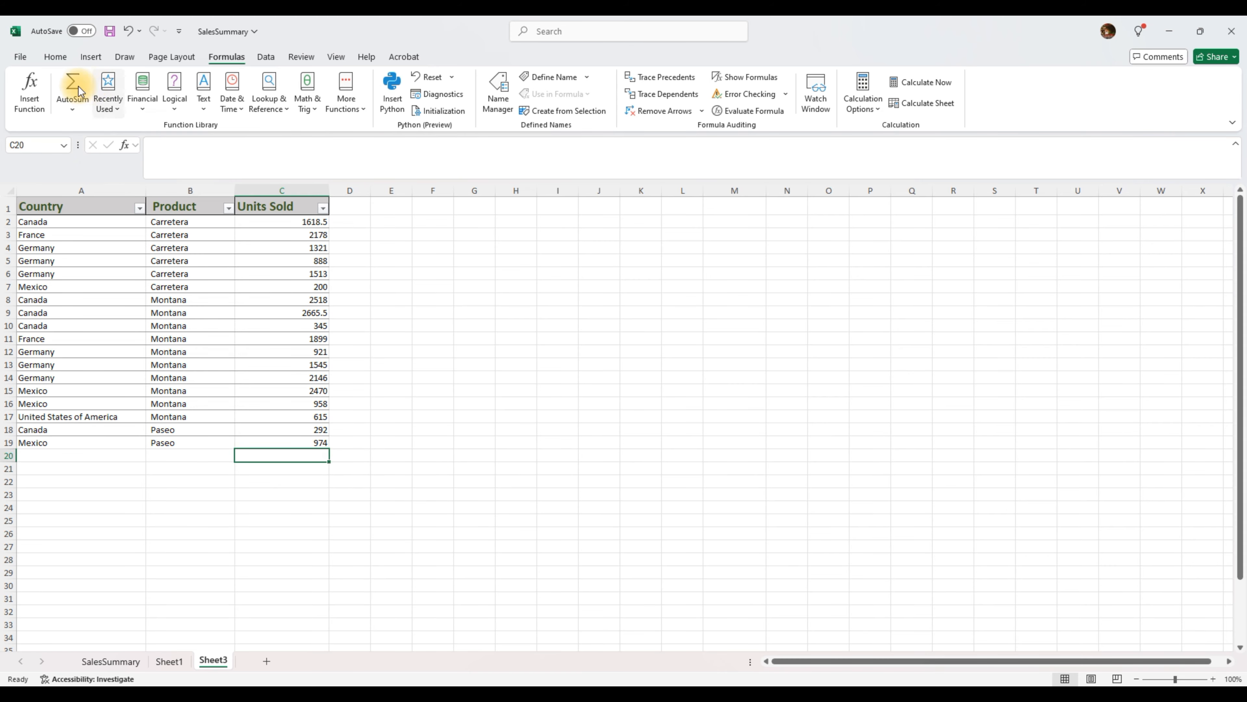
{"action": "left_click", "coordinate": [76, 111]}
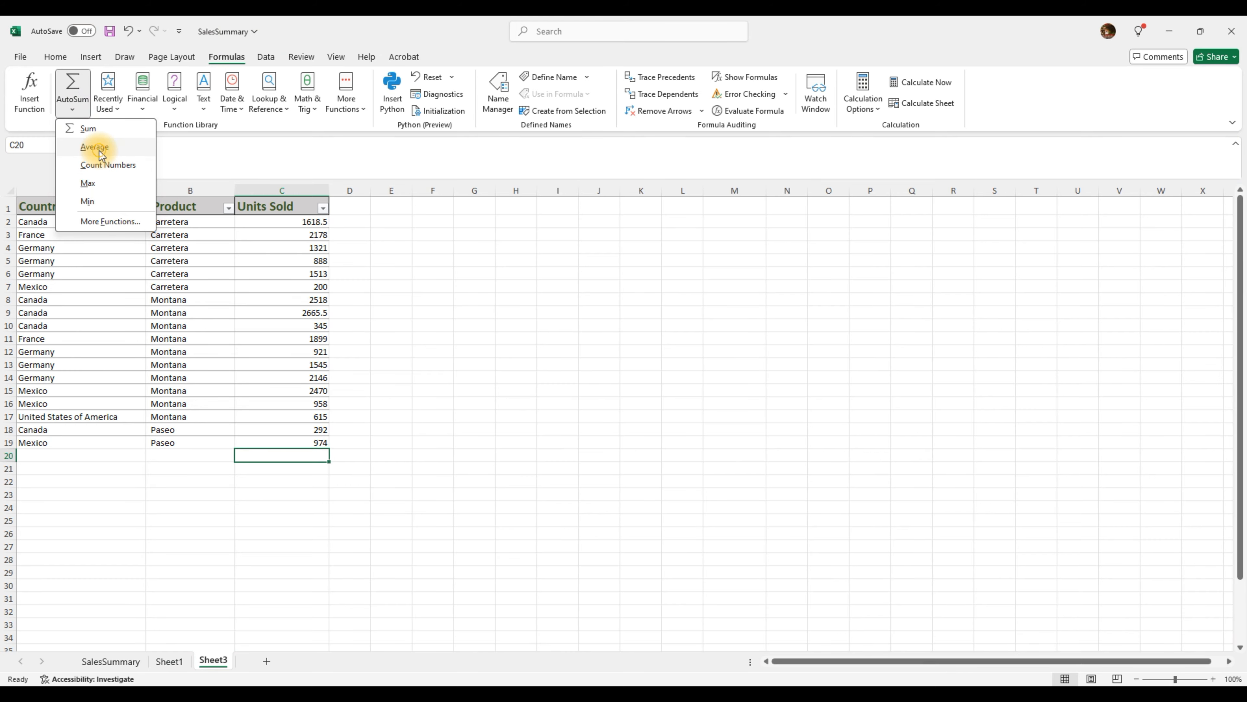
{"action": "left_click", "coordinate": [83, 126]}
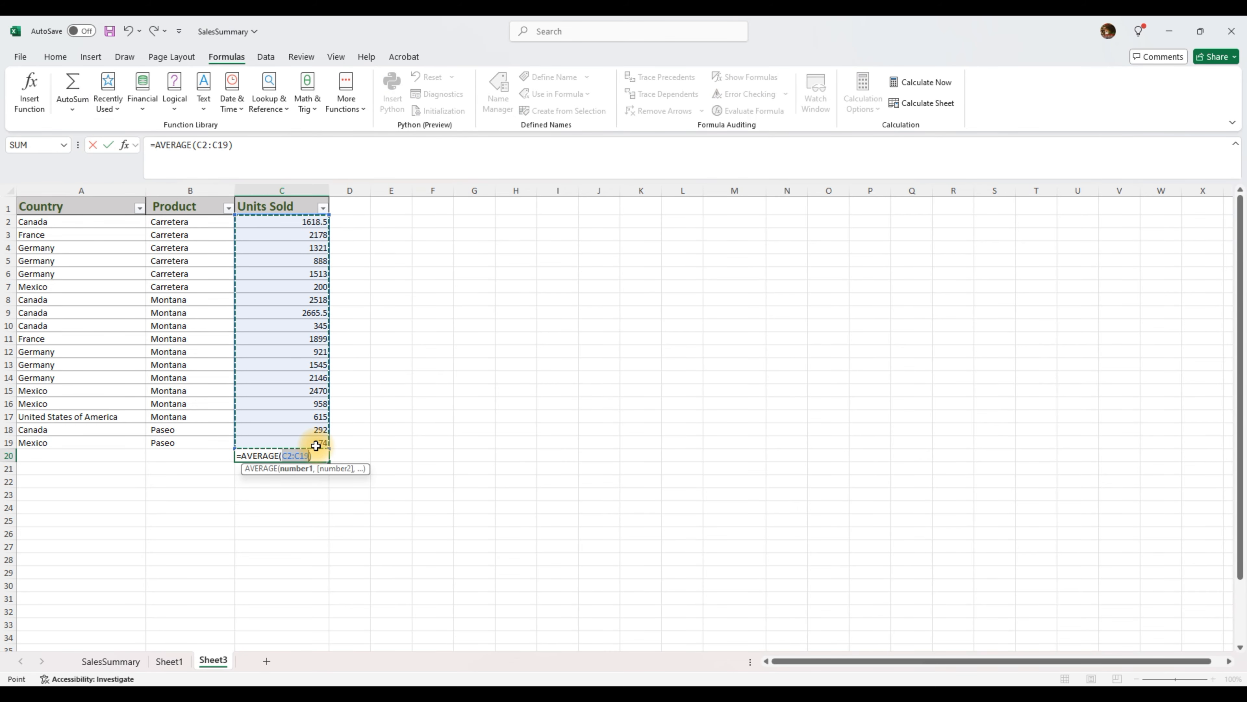
{"action": "key", "text": "Return"}
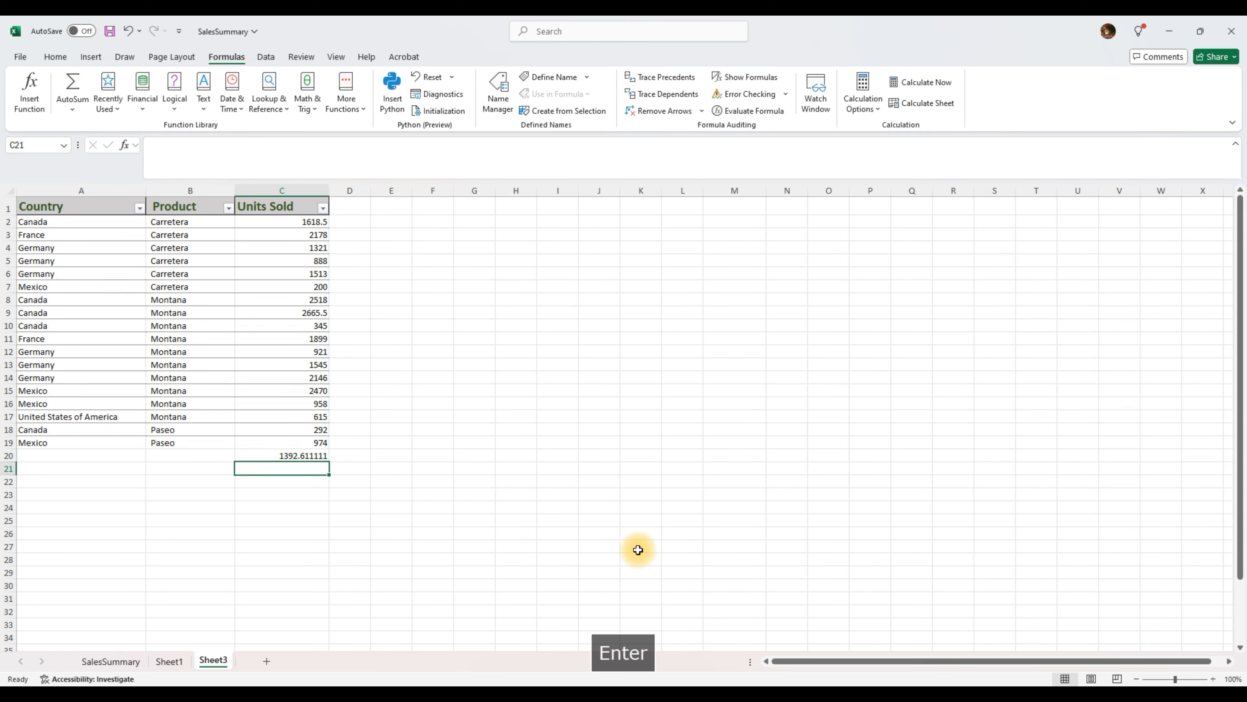
{"action": "left_click", "coordinate": [301, 456]}
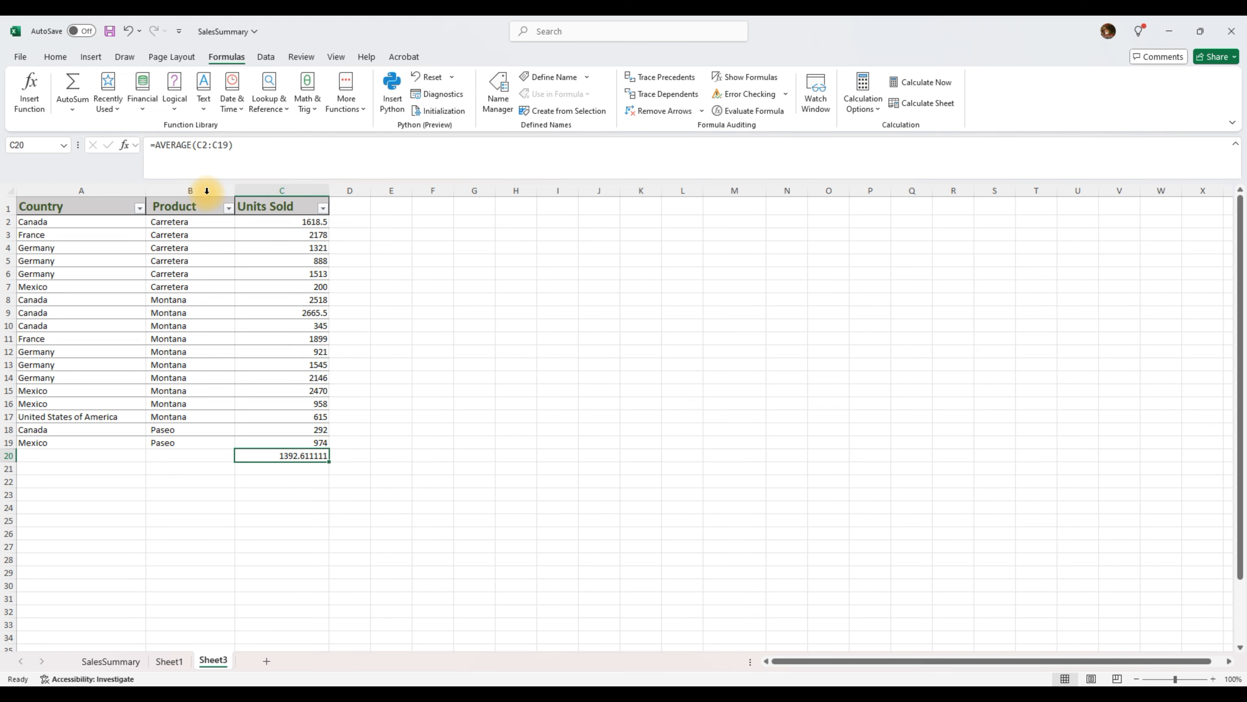
Format the average in C20 to show two decimal places.
{"action": "left_click", "coordinate": [58, 59]}
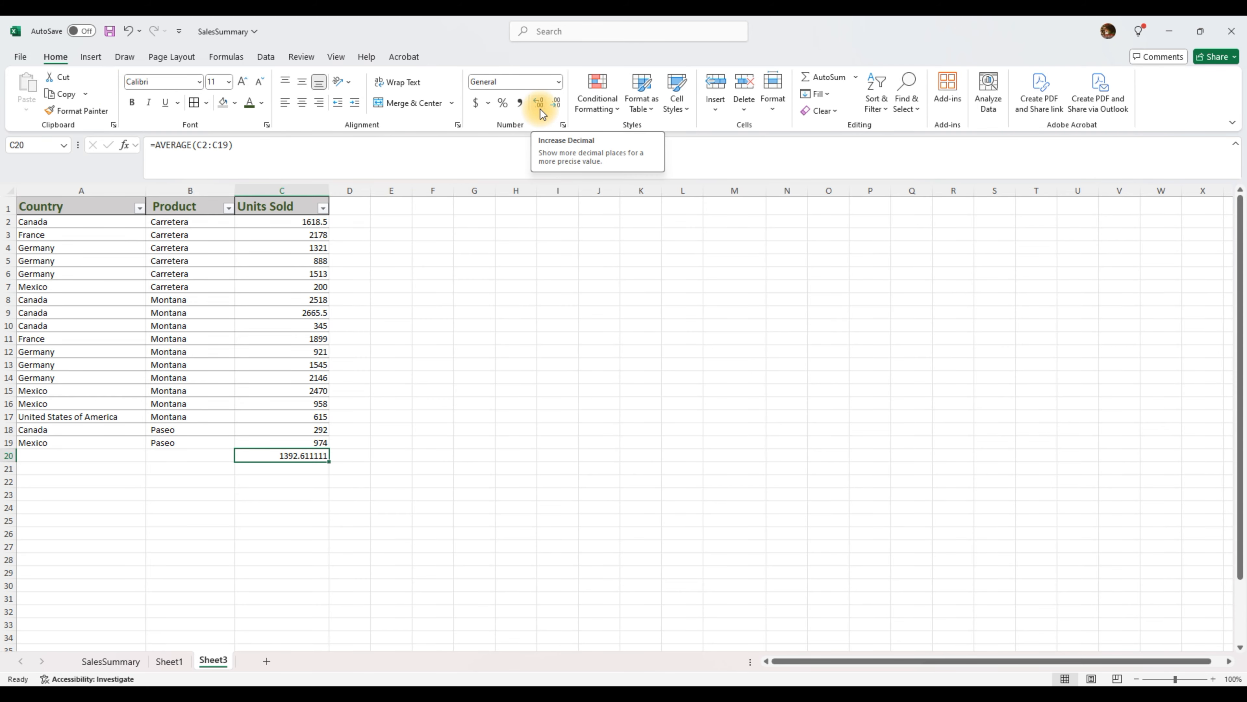
{"action": "left_click", "coordinate": [540, 109]}
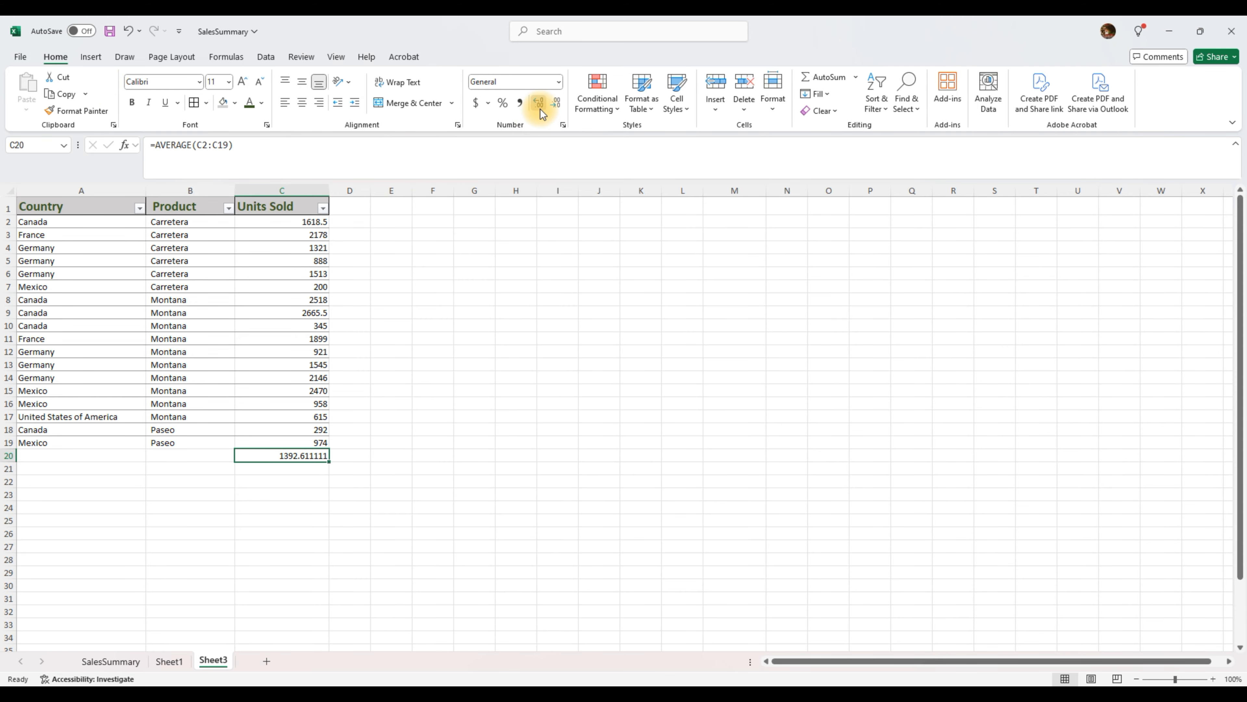
{"action": "left_click", "coordinate": [558, 109]}
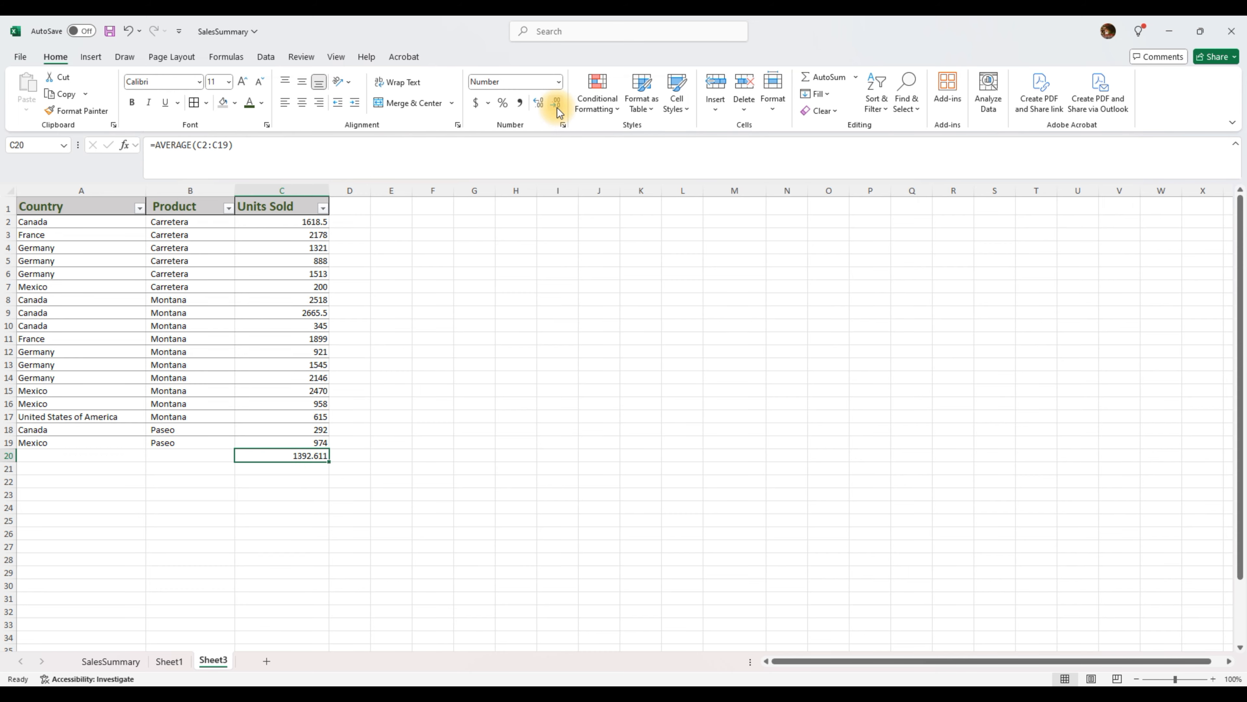
{"action": "left_click", "coordinate": [558, 110]}
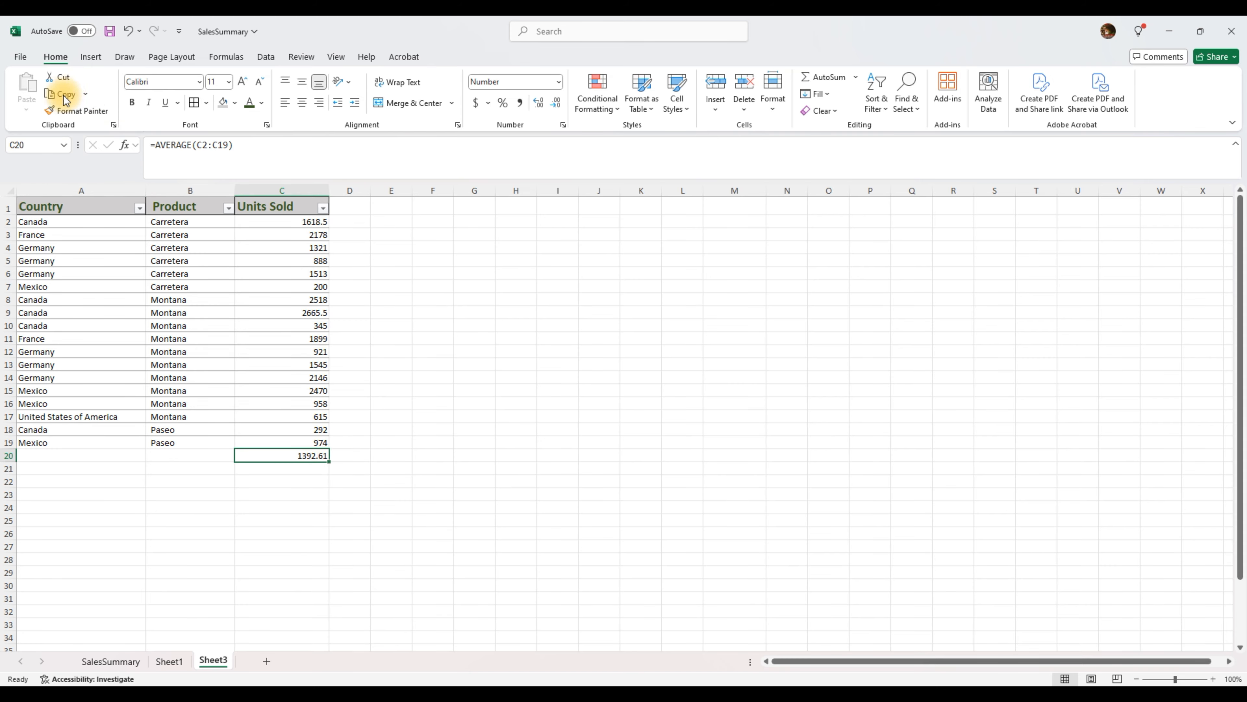
Replace the average in C20 with a Count Numbers formula over C2:C19 and check it against the Country entries in A2:A19.
{"action": "left_click", "coordinate": [221, 56]}
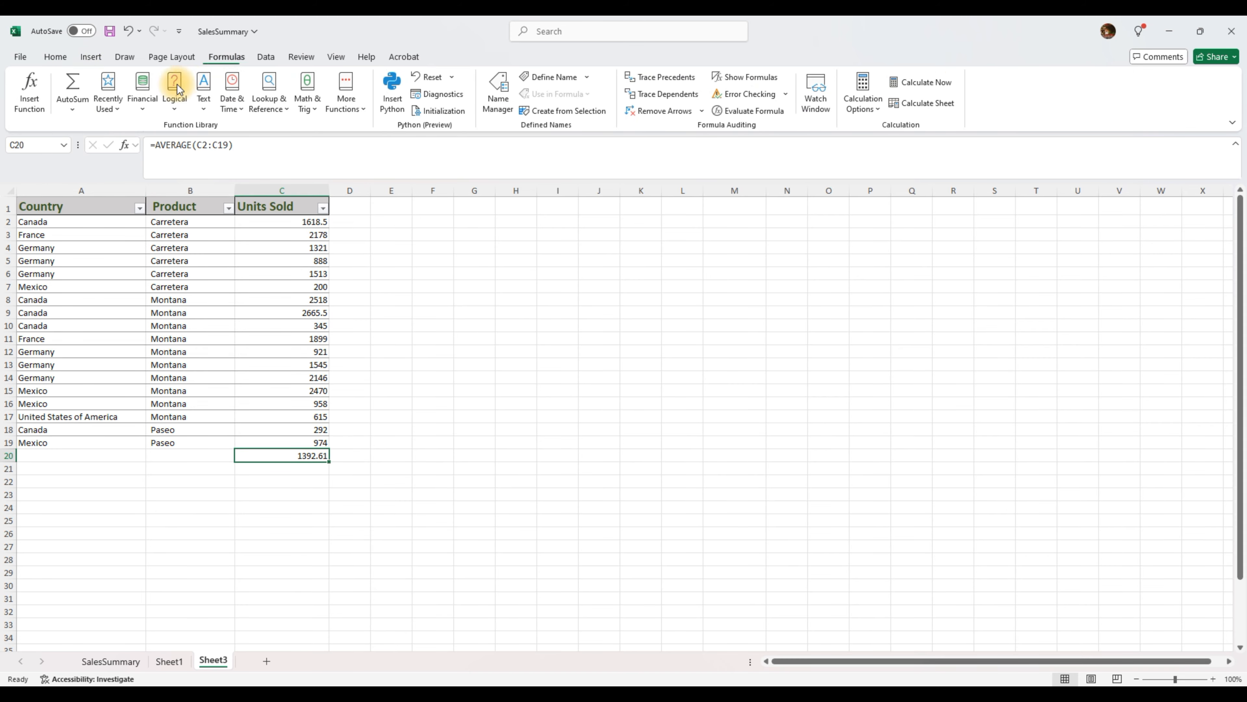
{"action": "left_click", "coordinate": [74, 114]}
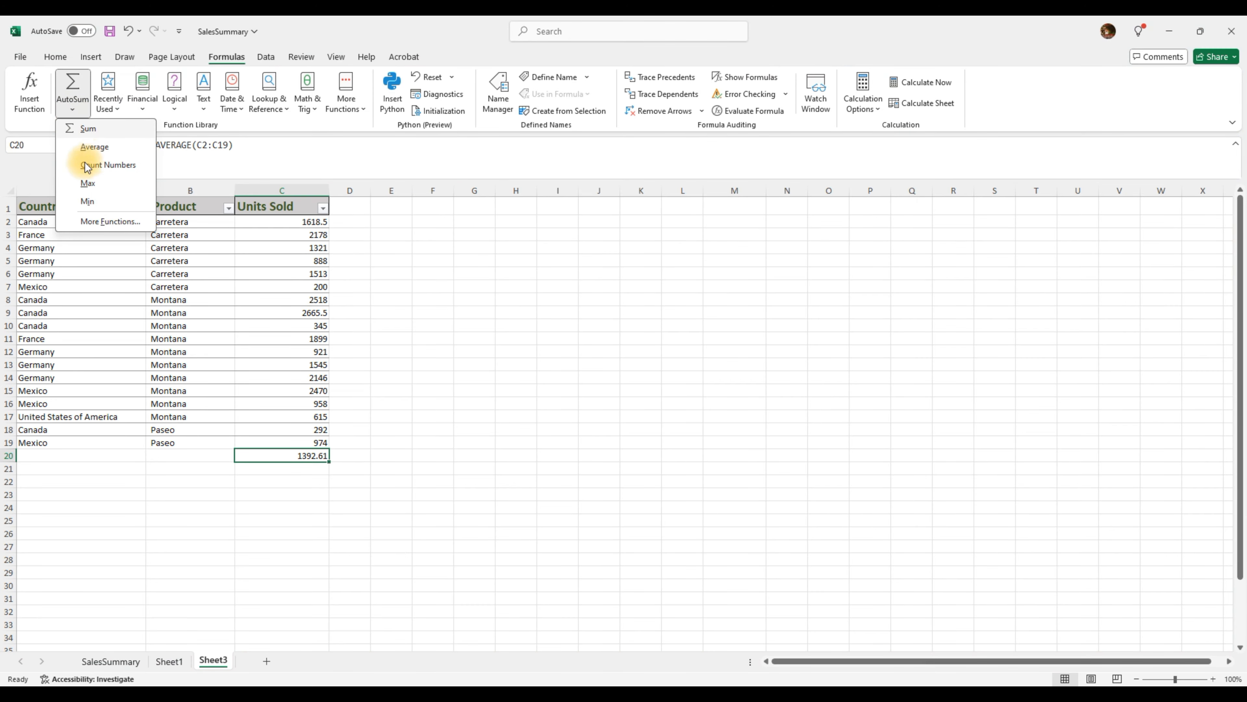
{"action": "left_click", "coordinate": [103, 171]}
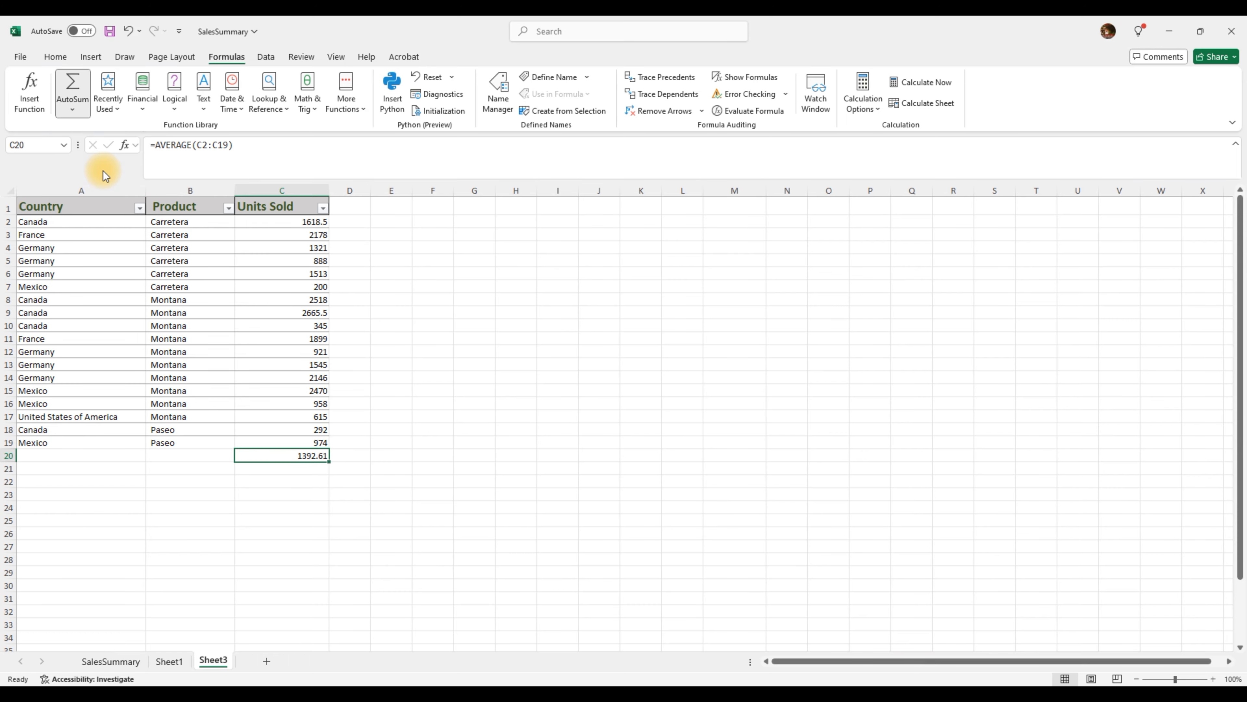
{"action": "key", "text": "Return"}
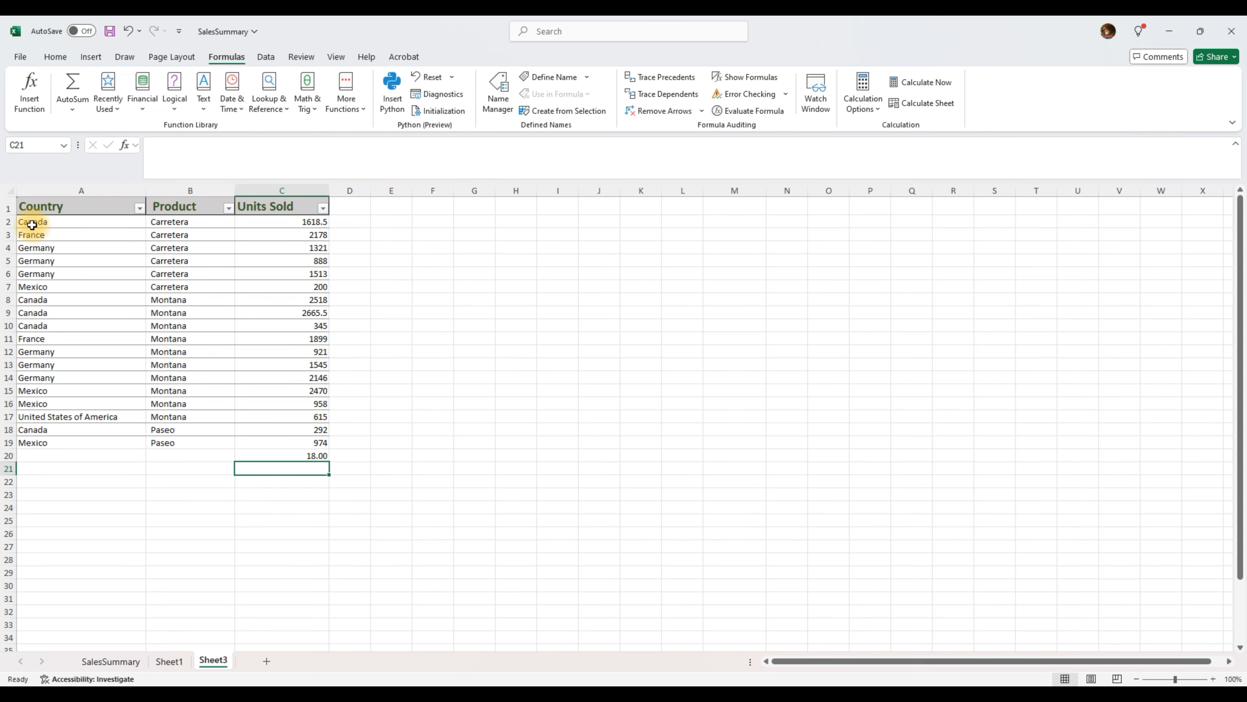
{"action": "left_click_drag", "start_coordinate": [32, 225], "coordinate": [40, 446]}
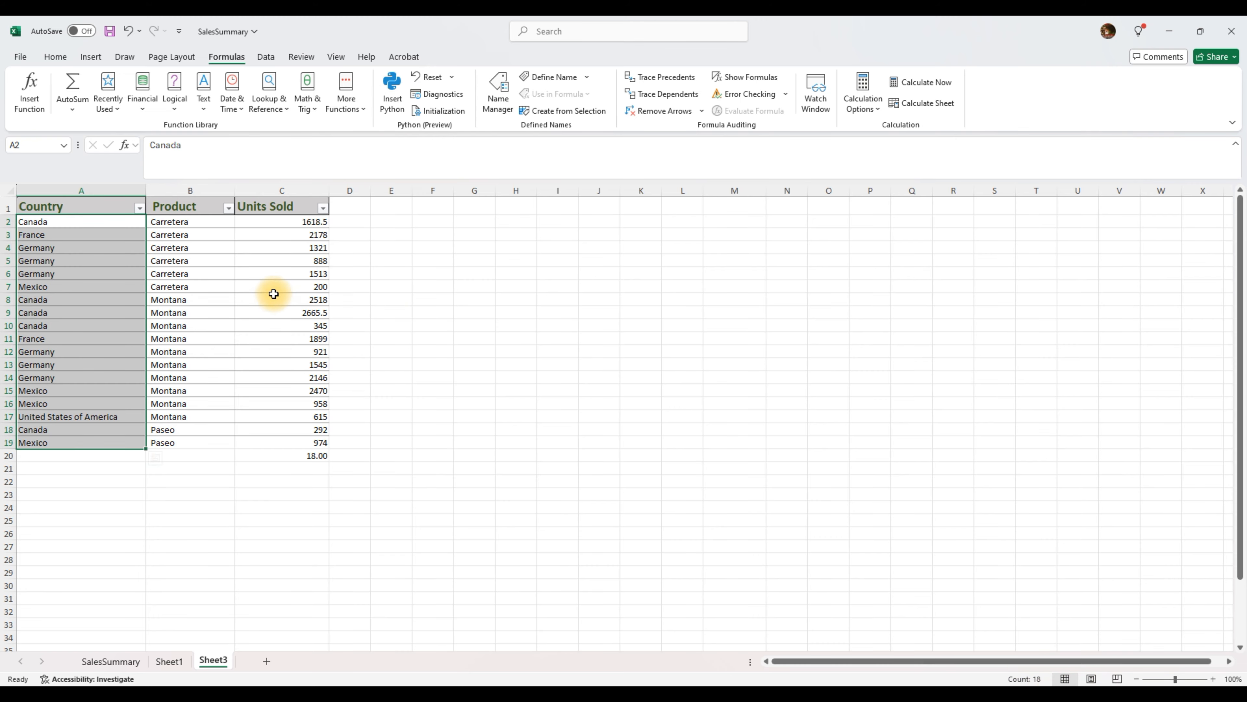
{"action": "left_click", "coordinate": [309, 452]}
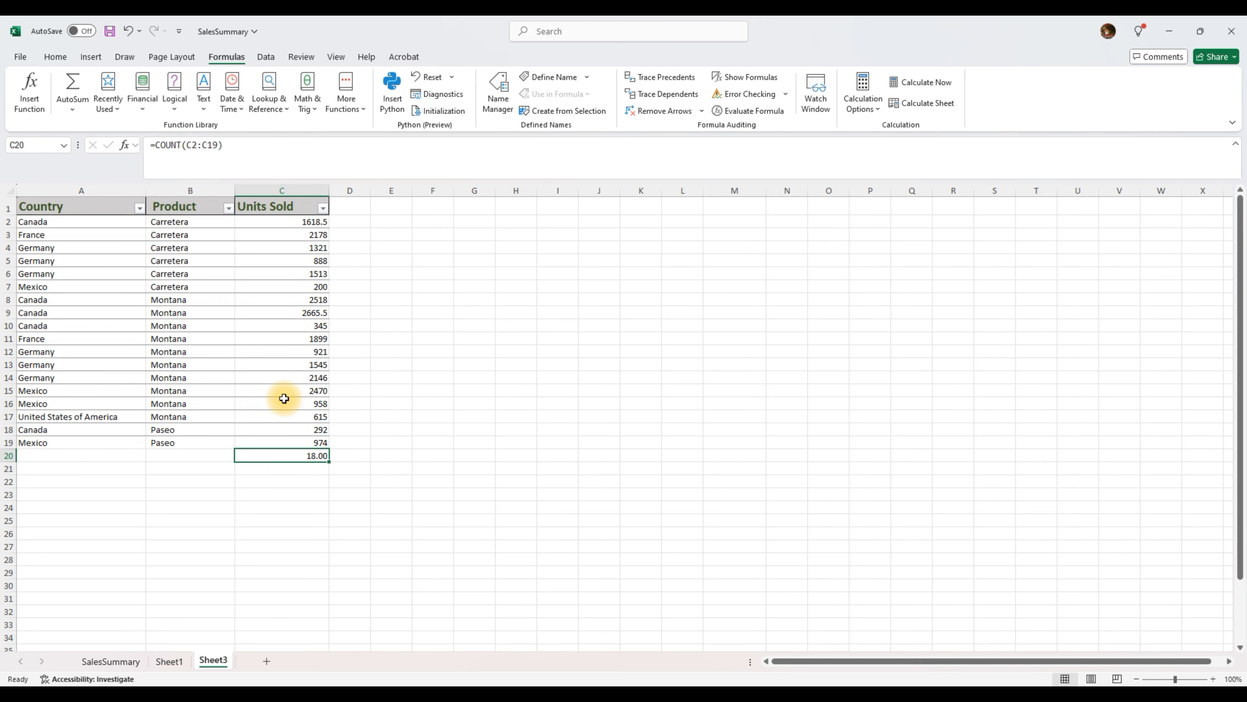
Replace the count in C20 with an AutoSum Max formula over C2:C19 and locate the matching value in the Units Sold column.
{"action": "left_click", "coordinate": [76, 110]}
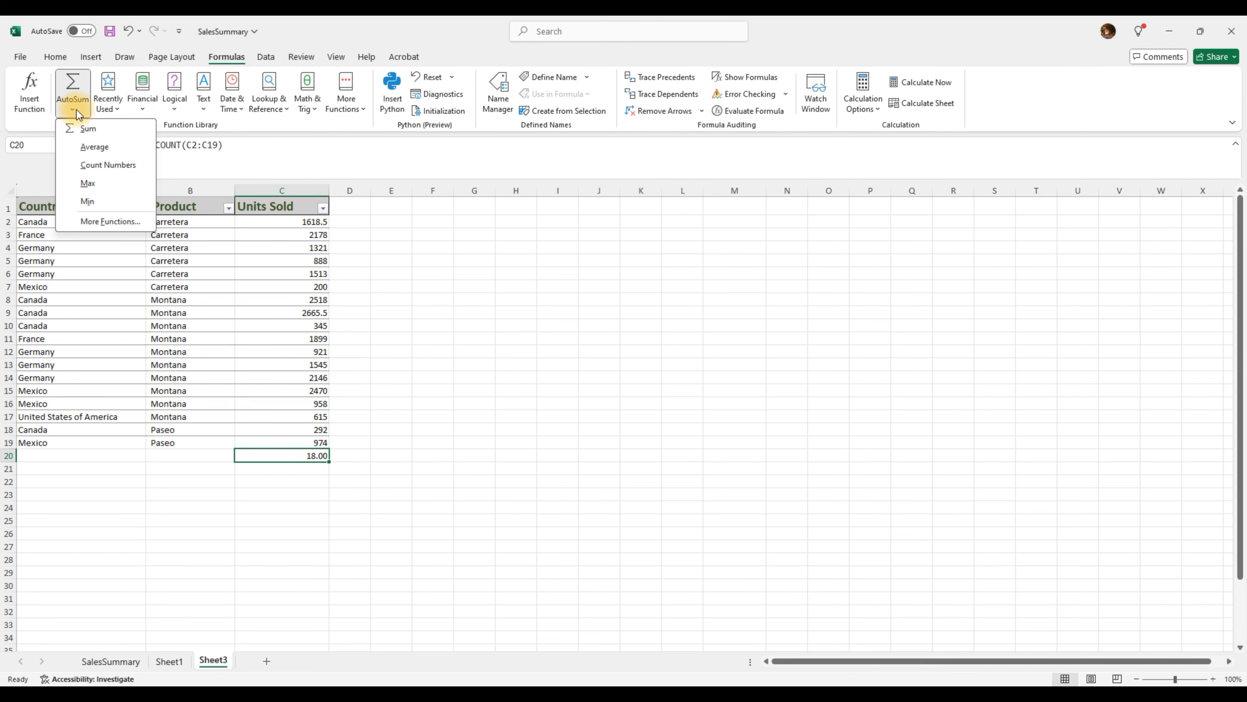
{"action": "left_click", "coordinate": [93, 183]}
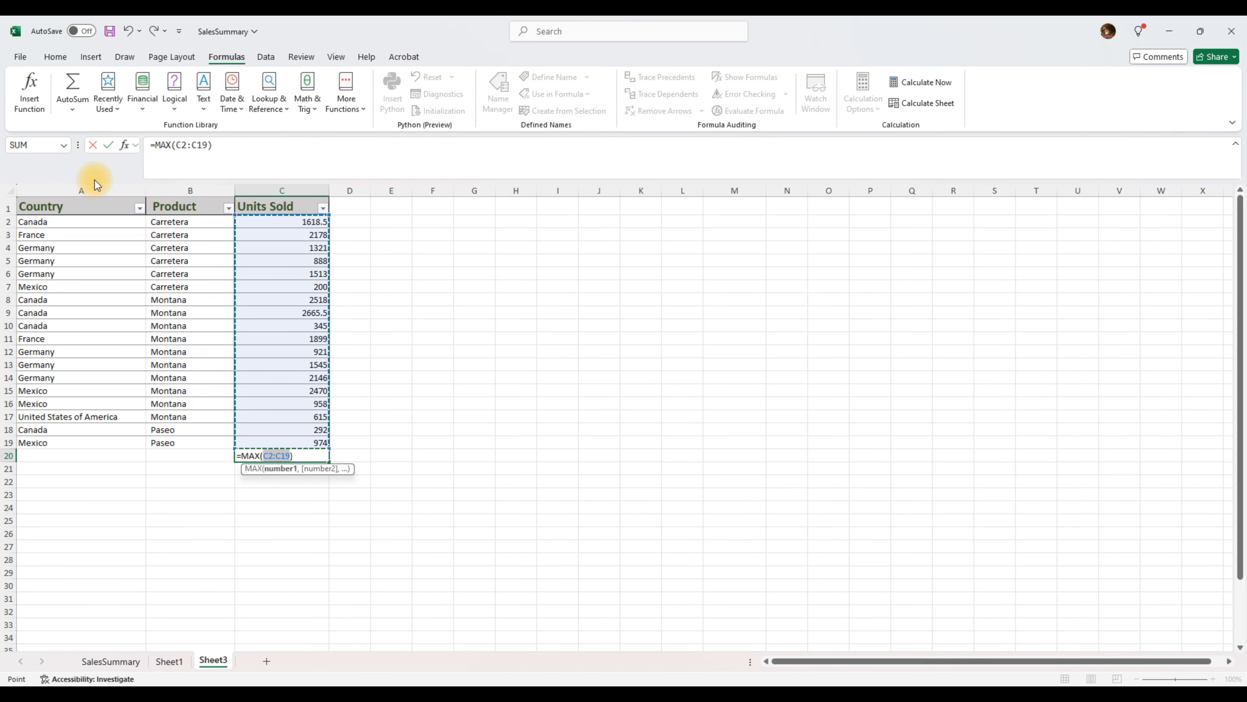
{"action": "key", "text": "Return"}
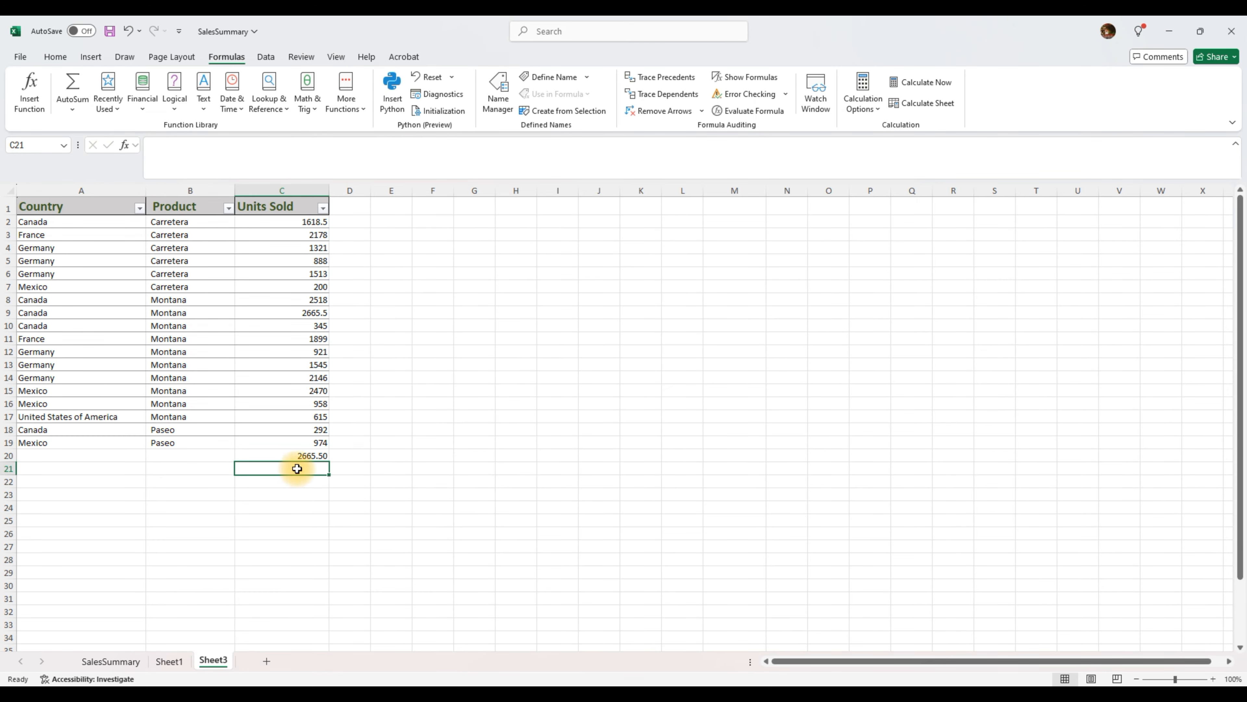
{"action": "left_click", "coordinate": [312, 456]}
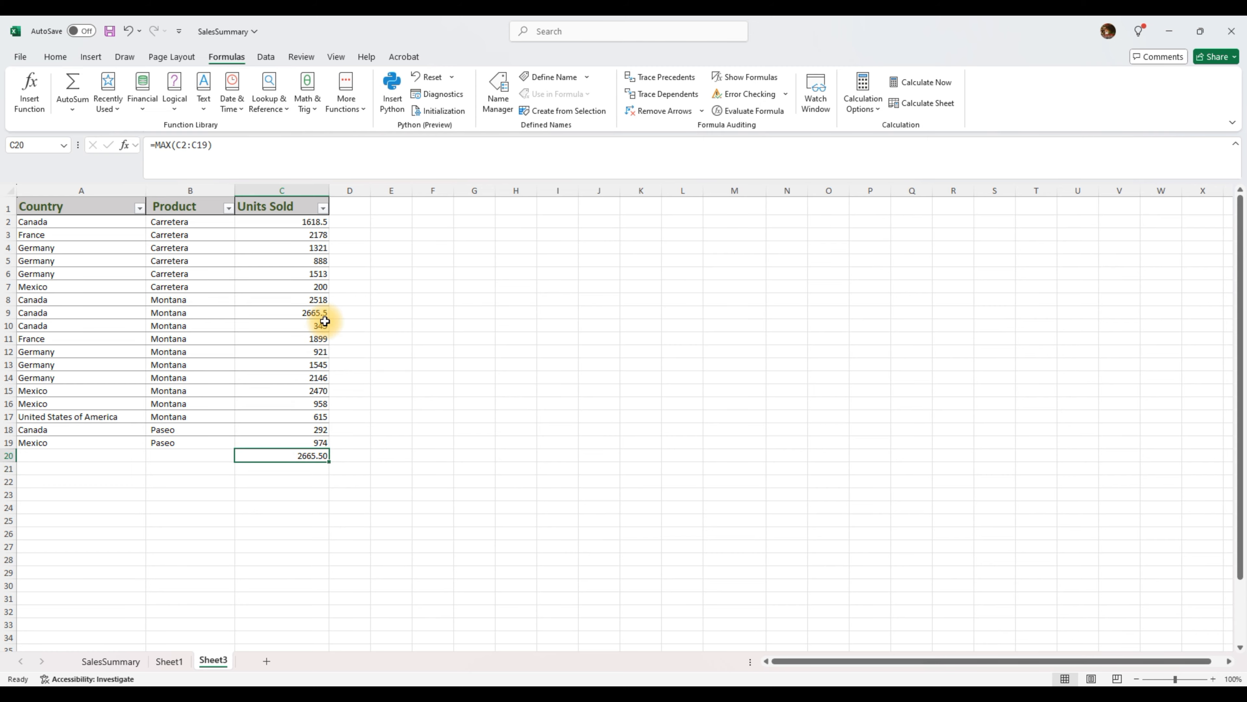
{"action": "left_click", "coordinate": [304, 314]}
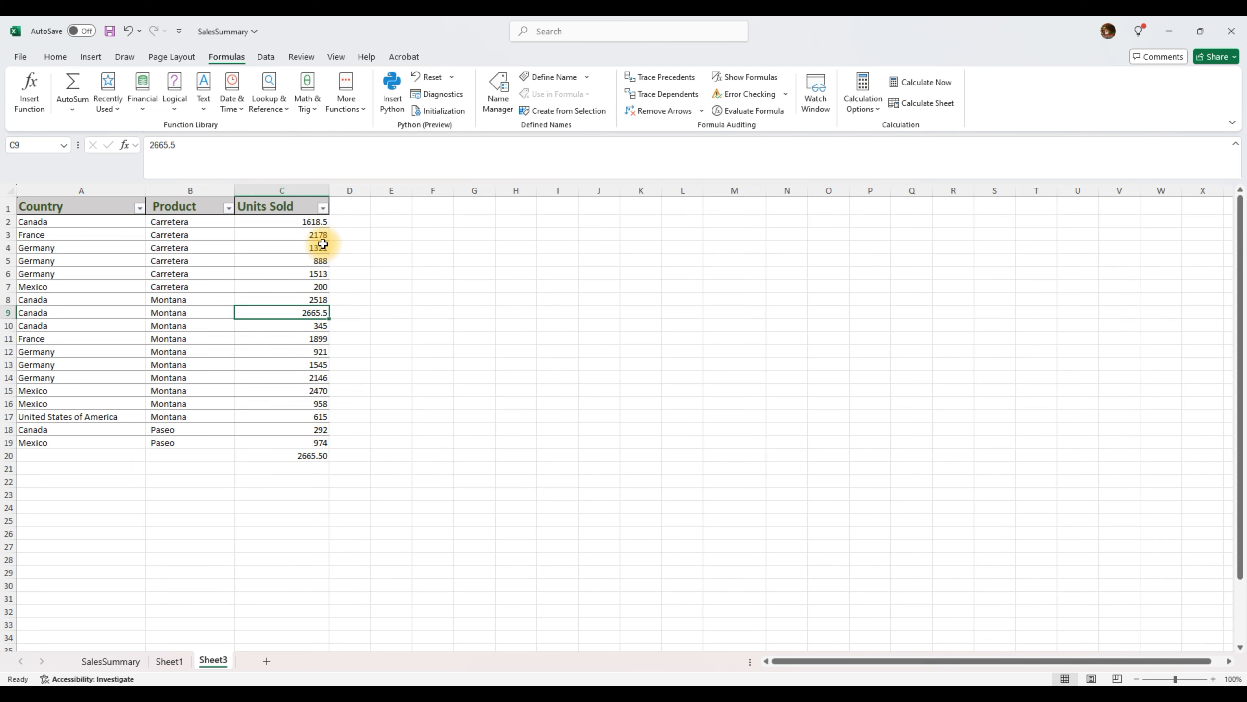
Replace the maximum in C20 with an AutoSum Min formula over C2:C19.
{"action": "left_click", "coordinate": [306, 460]}
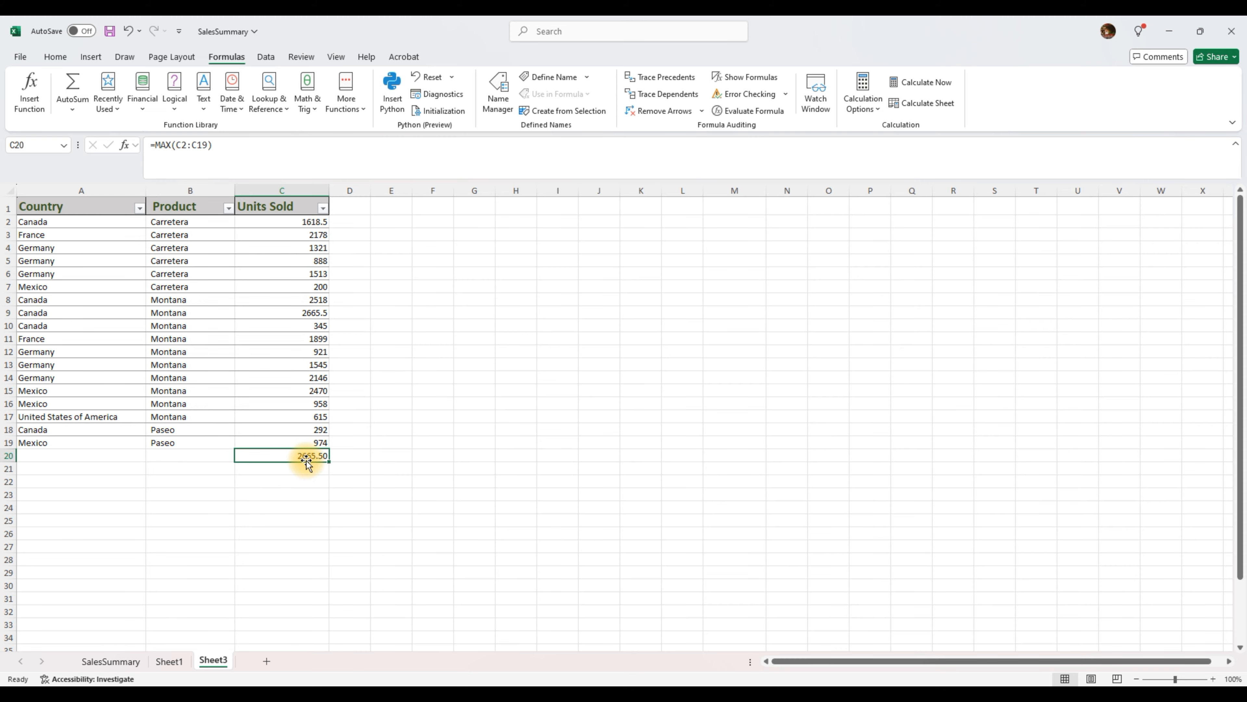
{"action": "left_click", "coordinate": [77, 113]}
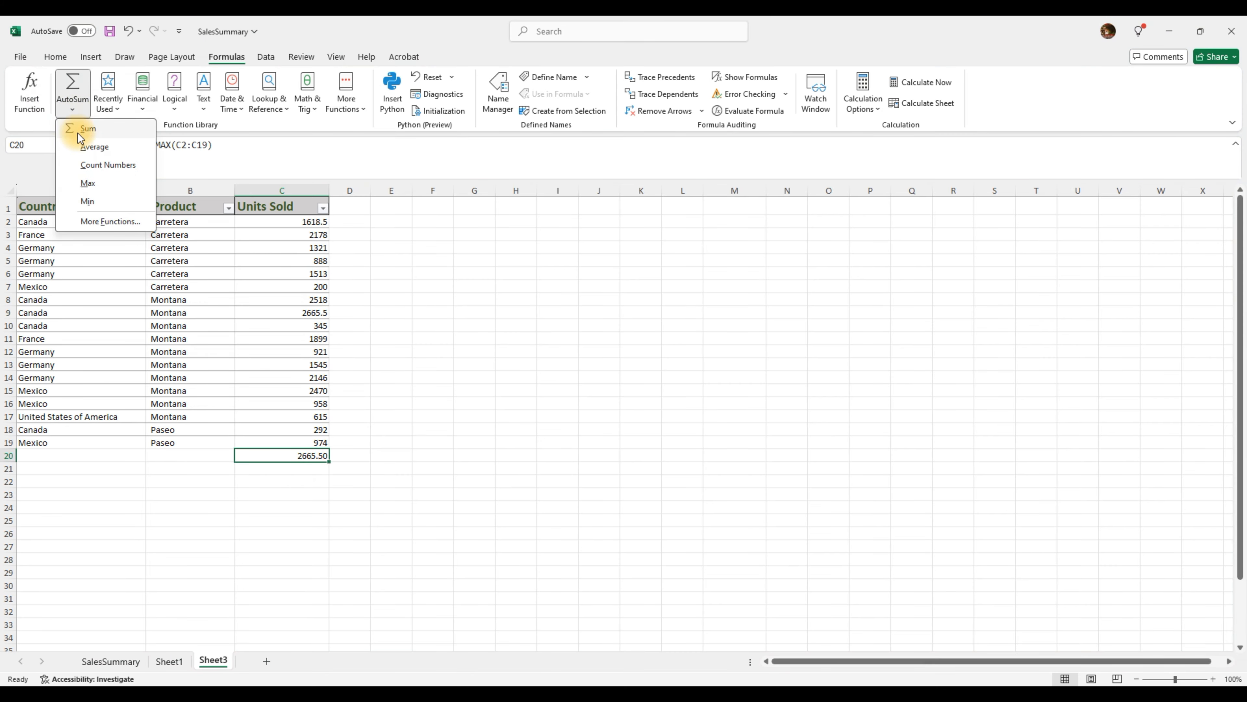
{"action": "left_click", "coordinate": [93, 202]}
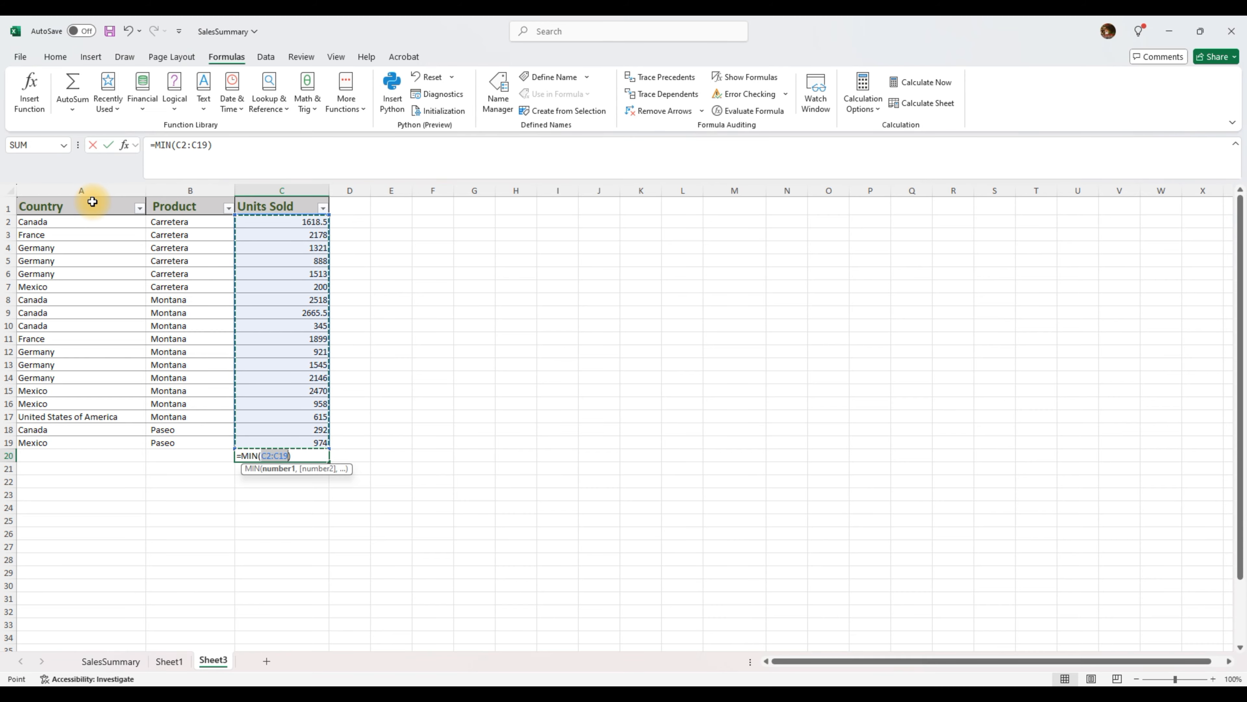
{"action": "key", "text": "Return"}
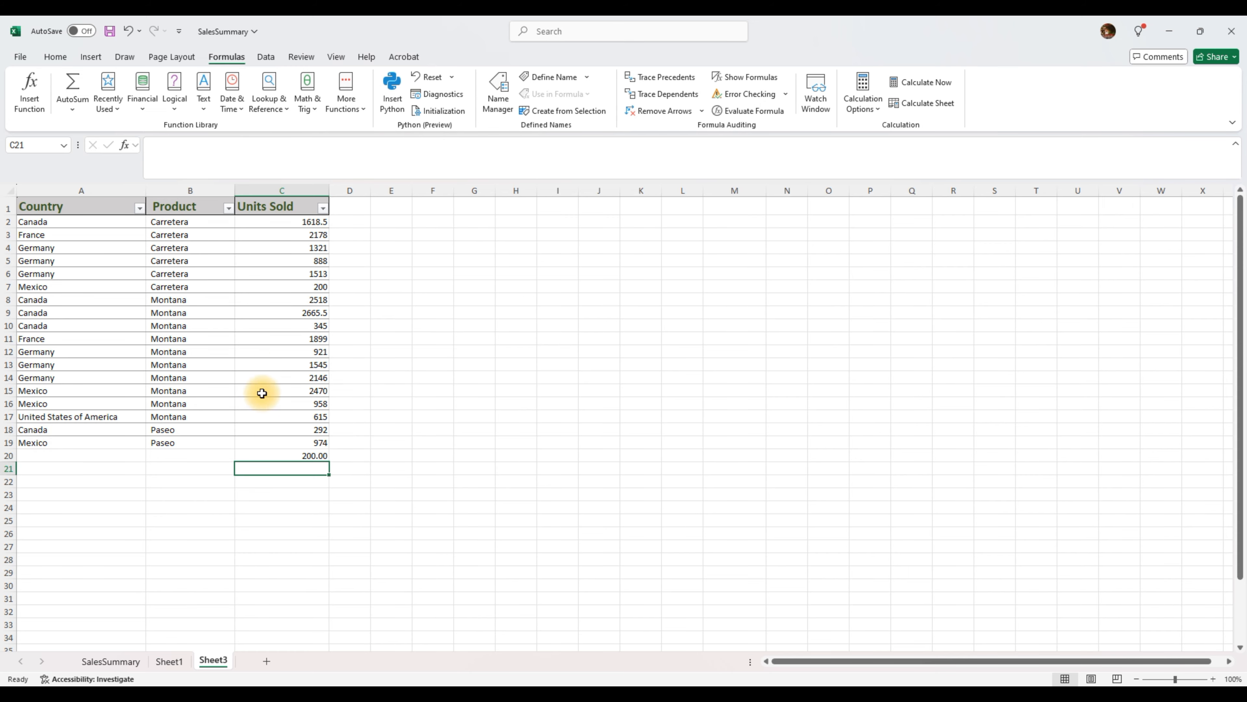
Clear the Min formula from C20.
{"action": "left_click", "coordinate": [305, 455]}
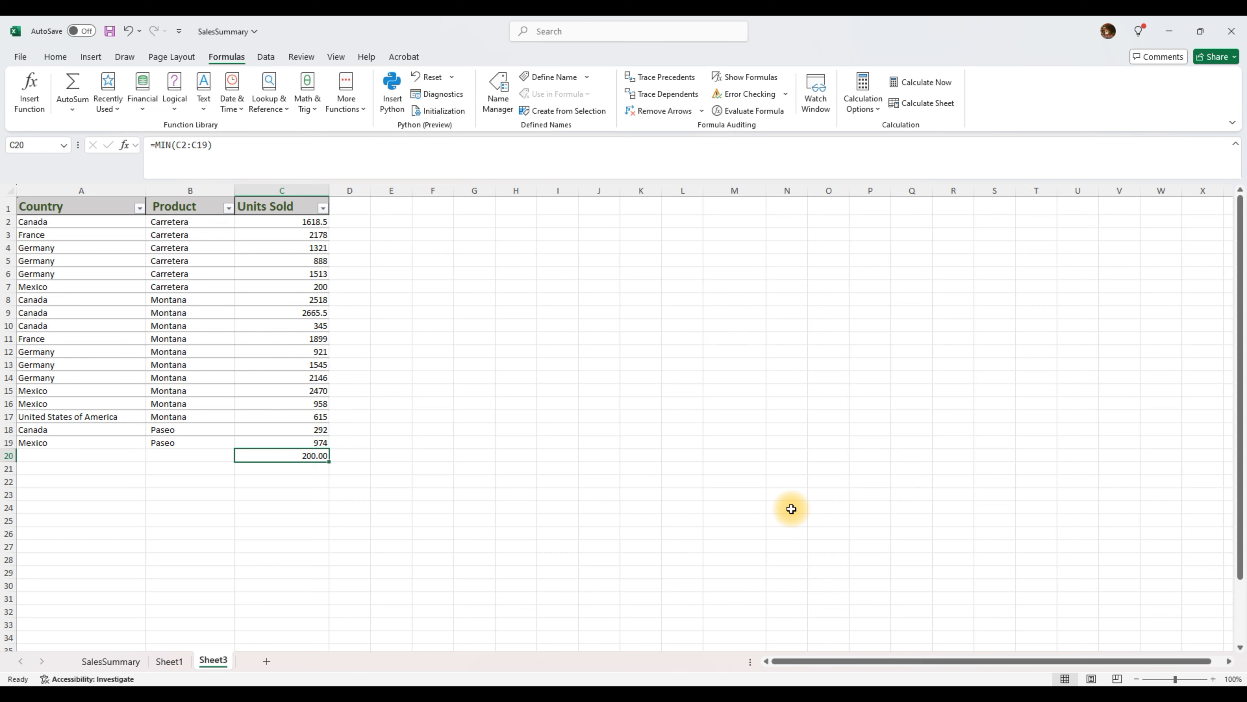
{"action": "key", "text": "Delete"}
{"action": "left_click", "coordinate": [73, 102]}
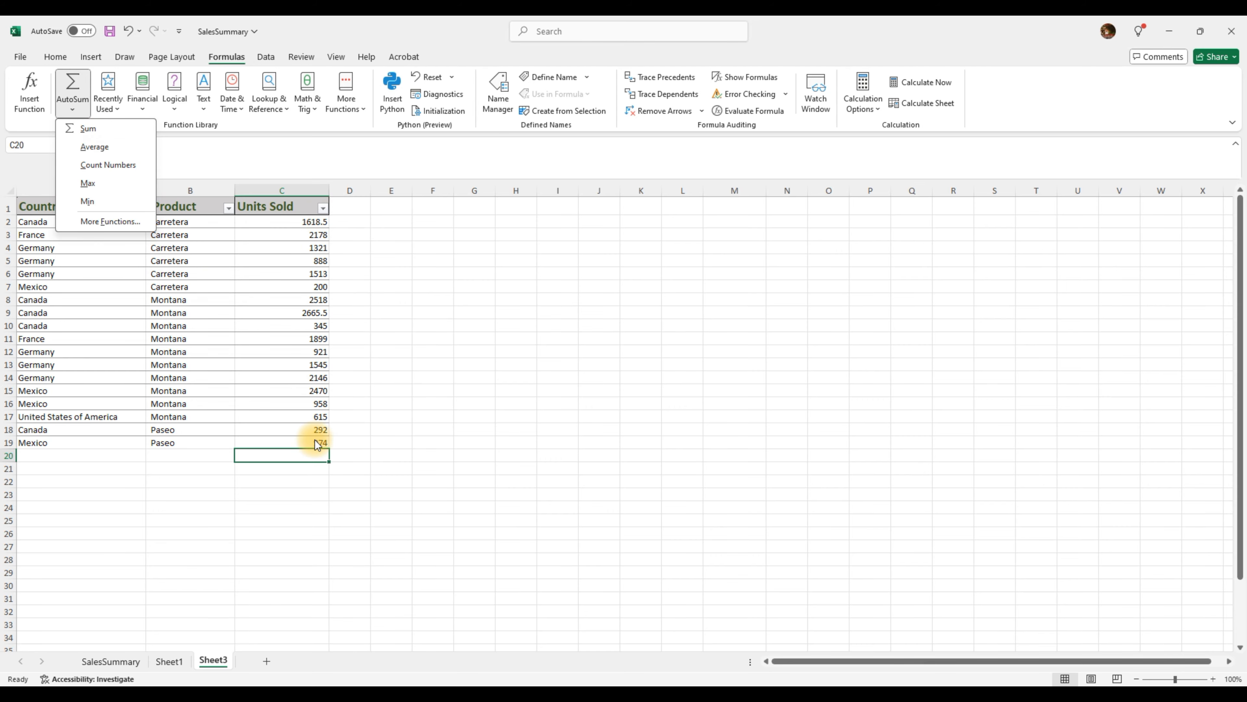
{"action": "key", "text": "Escape"}
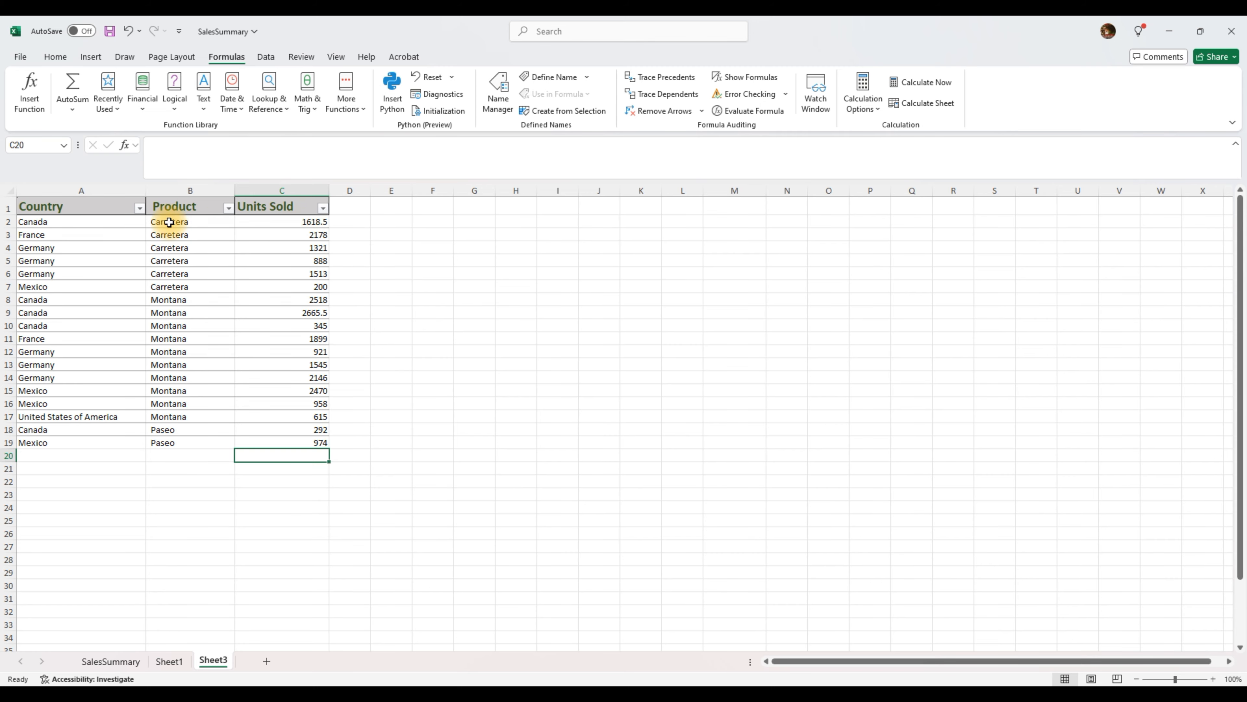
Locate the Canada records in row 2, rows 8 to 10 and row 18.
{"action": "left_click", "coordinate": [51, 222]}
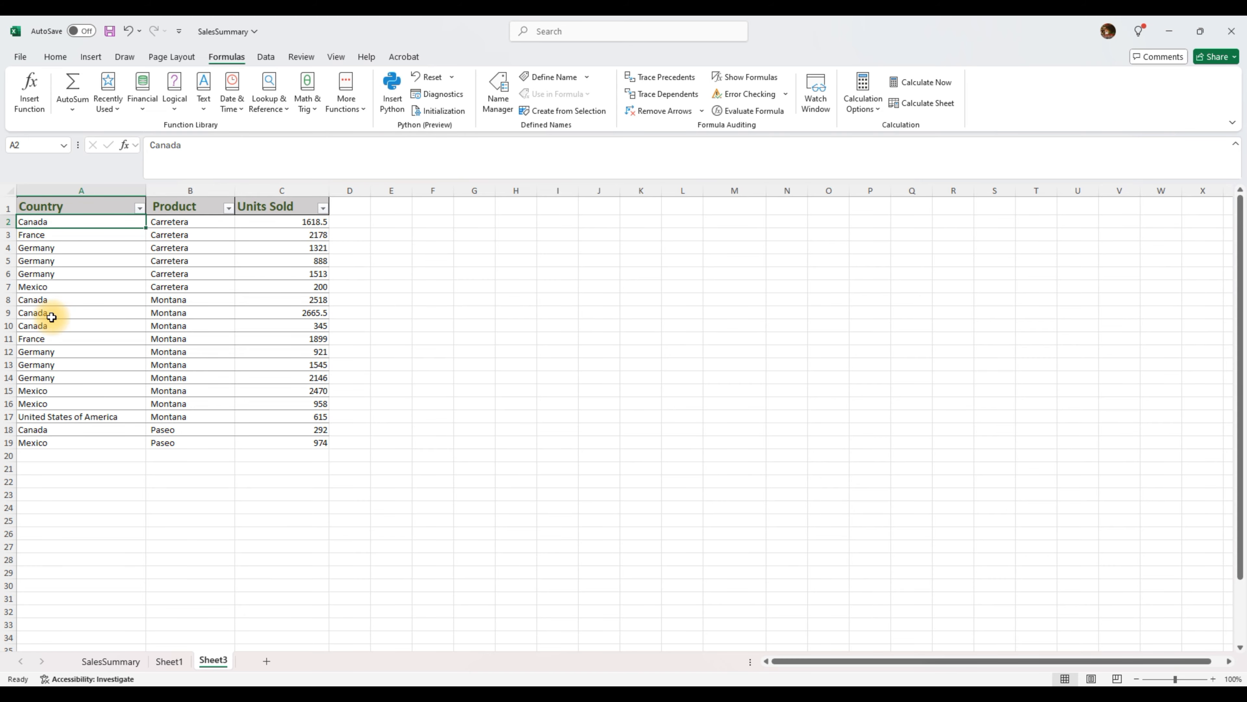
{"action": "left_click_drag", "start_coordinate": [32, 301], "coordinate": [273, 324]}
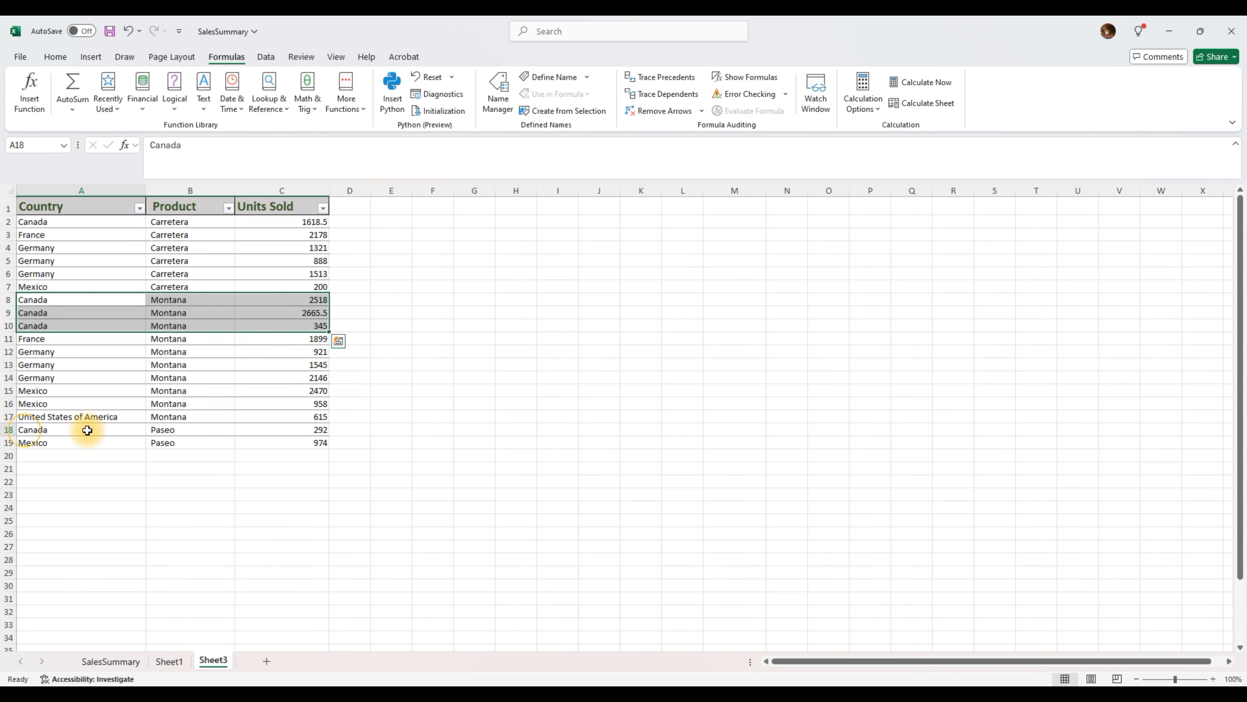
{"action": "left_click_drag", "start_coordinate": [87, 430], "coordinate": [282, 429]}
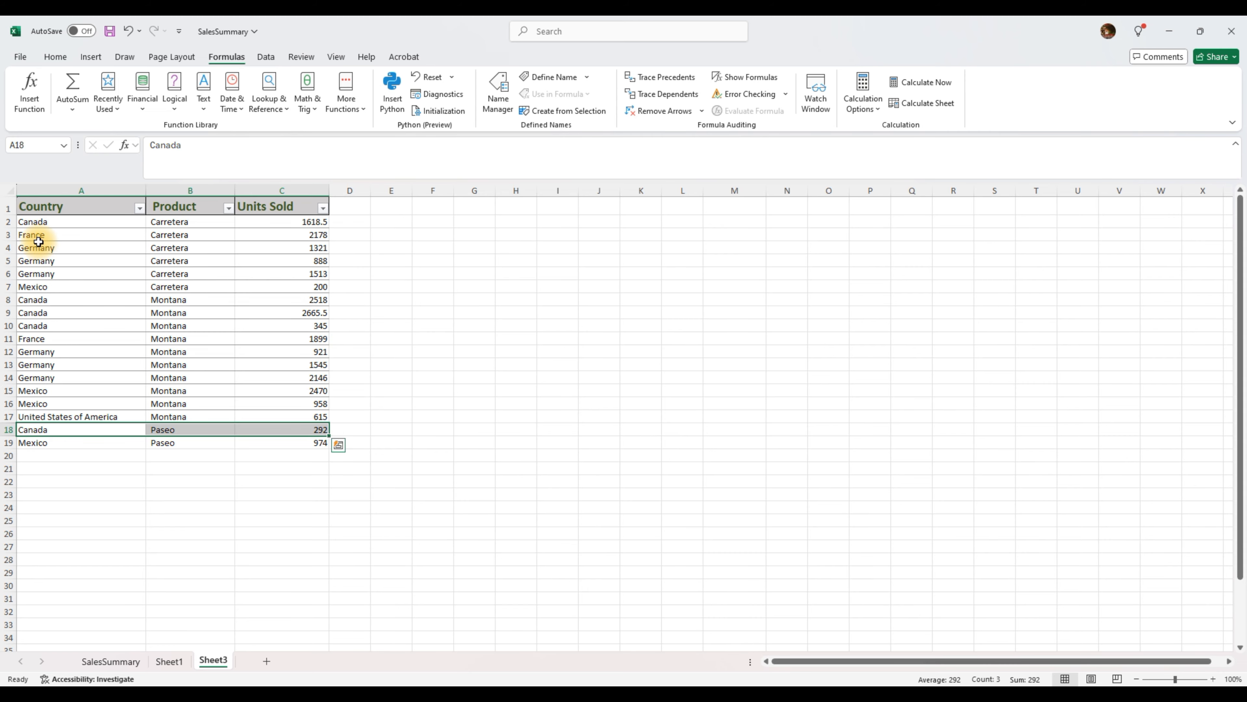
Apply the light grey fill to the Canada records in A2:C2, A8:C10 and A18:C18.
{"action": "left_click", "coordinate": [30, 221]}
{"action": "left_click_drag", "start_coordinate": [91, 228], "coordinate": [314, 222]}
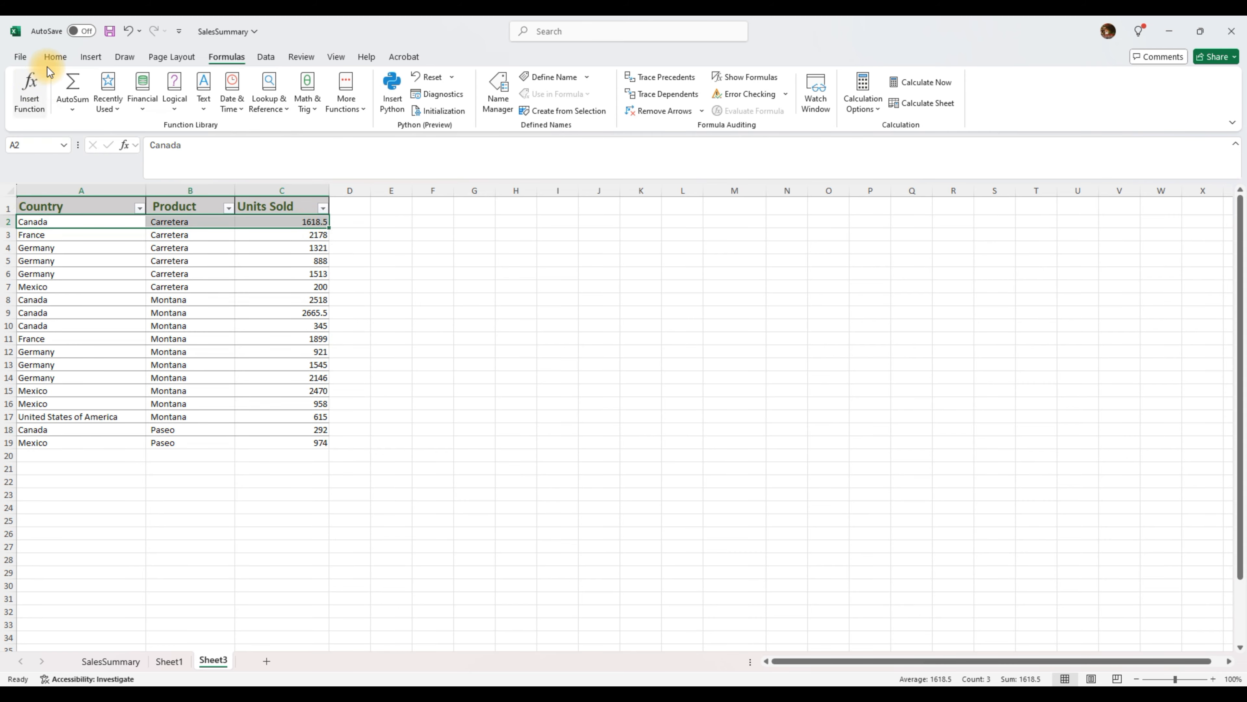
{"action": "left_click", "coordinate": [57, 56]}
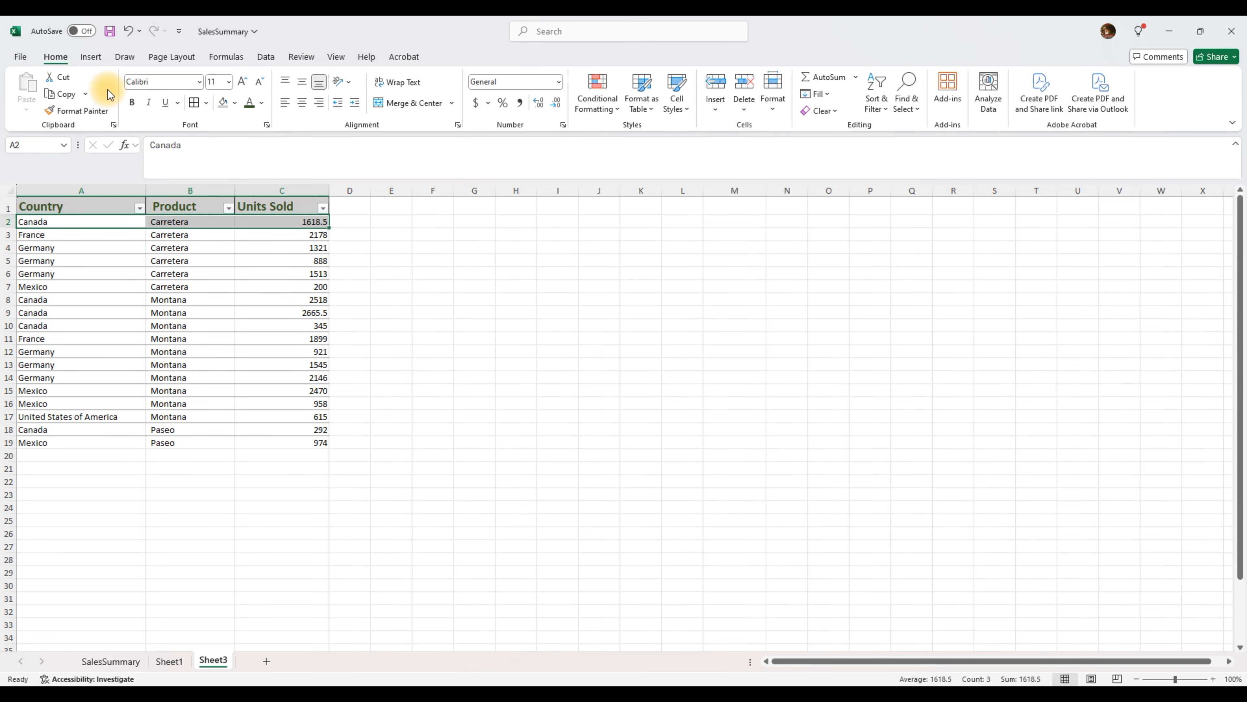
{"action": "left_click", "coordinate": [225, 103]}
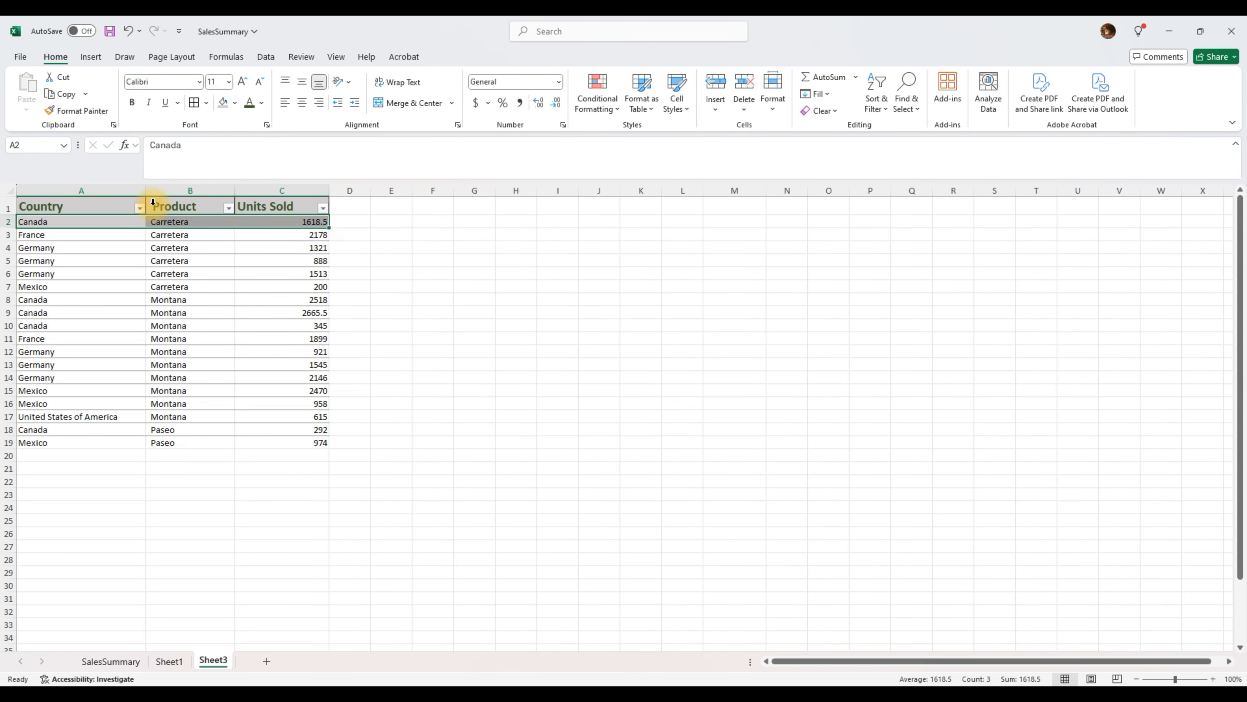
{"action": "left_click_drag", "start_coordinate": [26, 313], "coordinate": [260, 339]}
{"action": "left_click_drag", "start_coordinate": [29, 301], "coordinate": [304, 322]}
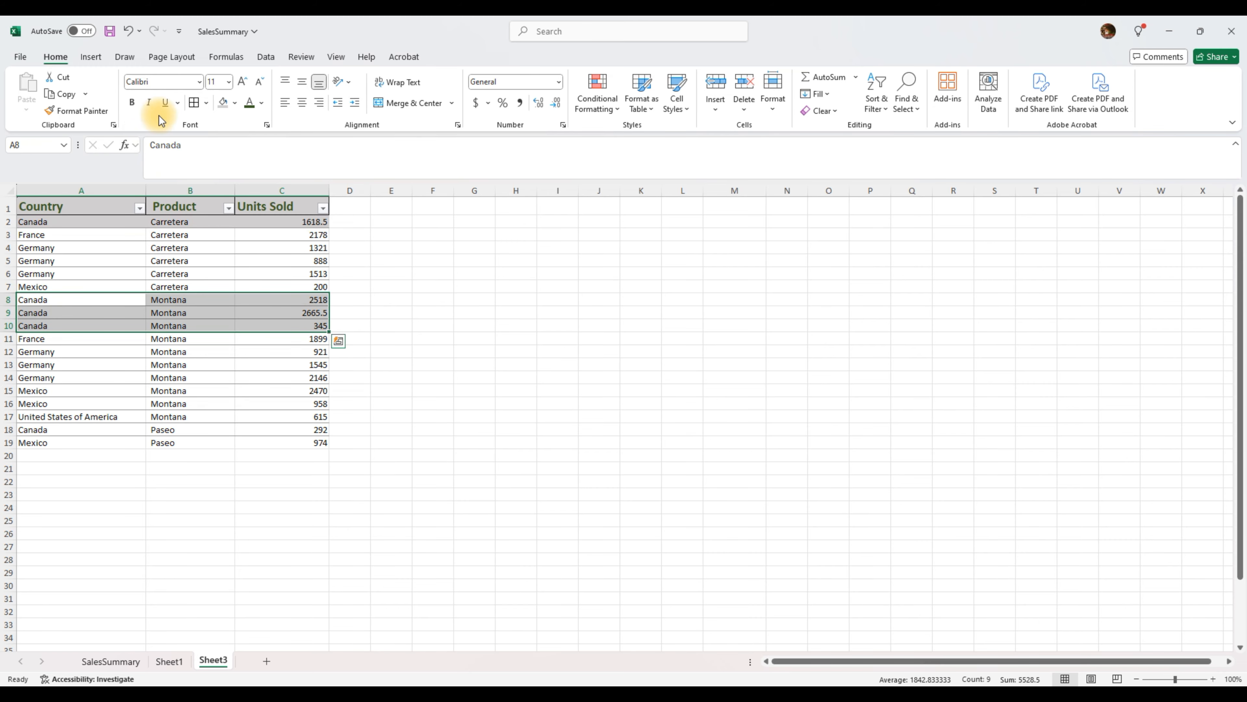
{"action": "left_click", "coordinate": [224, 104]}
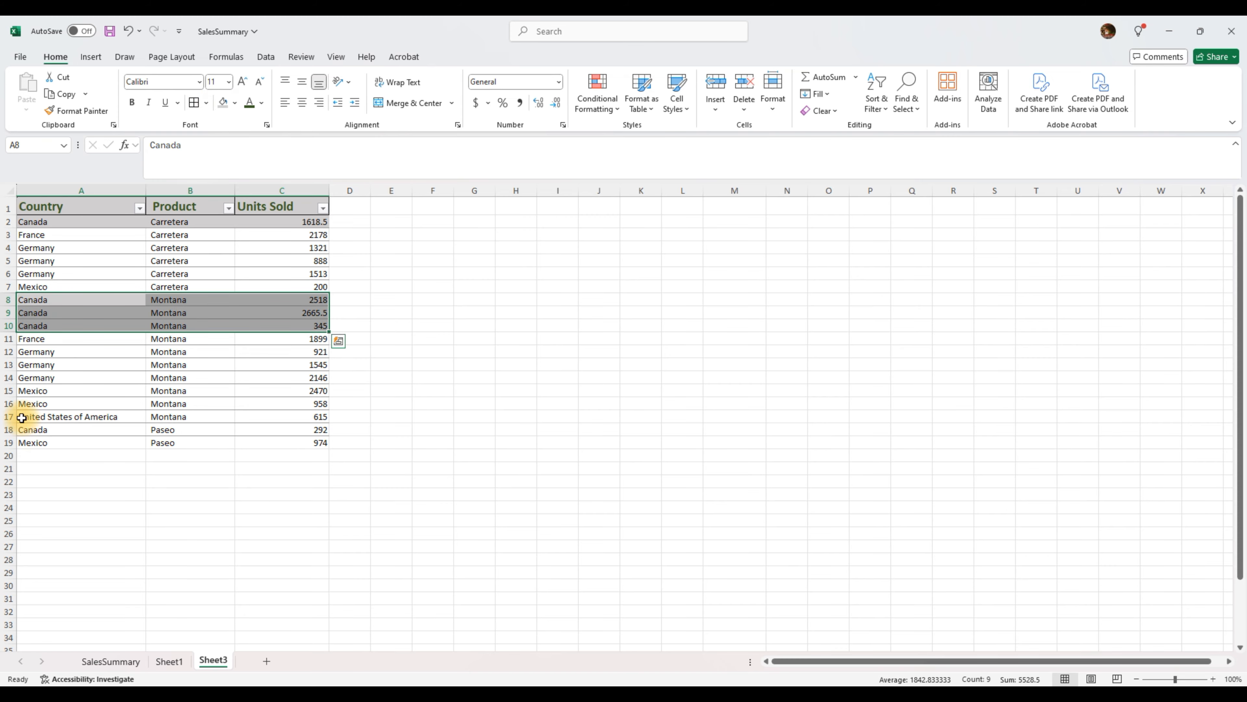
{"action": "left_click", "coordinate": [25, 429]}
{"action": "left_click_drag", "start_coordinate": [260, 442], "coordinate": [300, 426]}
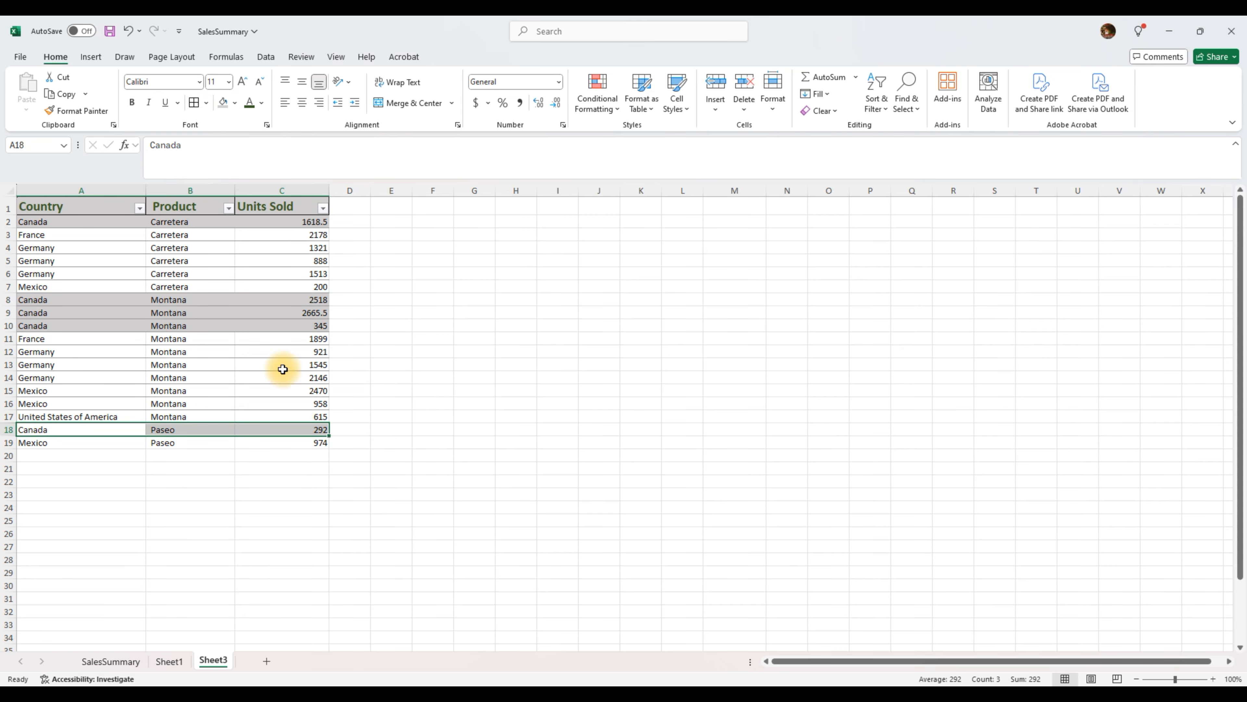
{"action": "left_click", "coordinate": [226, 104]}
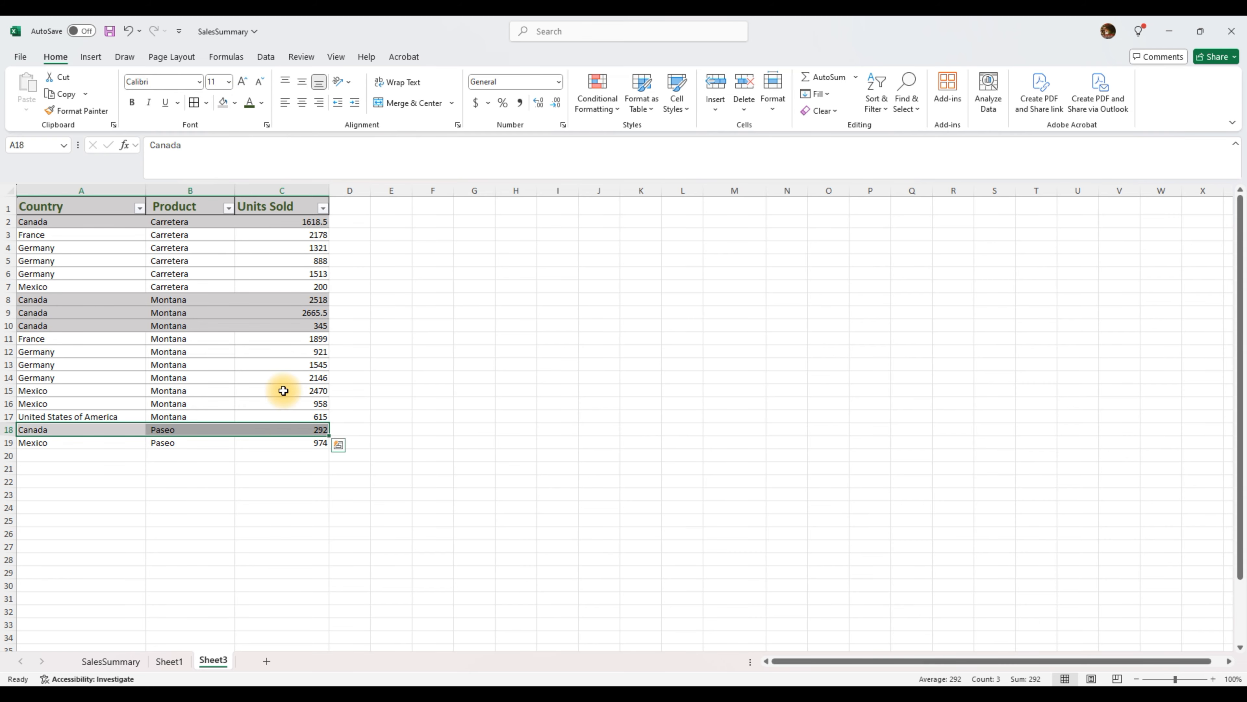
{"action": "left_click", "coordinate": [416, 403]}
Review the shaded Canada entries in the Country column and select the empty cell C20 below Units Sold.
{"action": "left_click", "coordinate": [45, 224]}
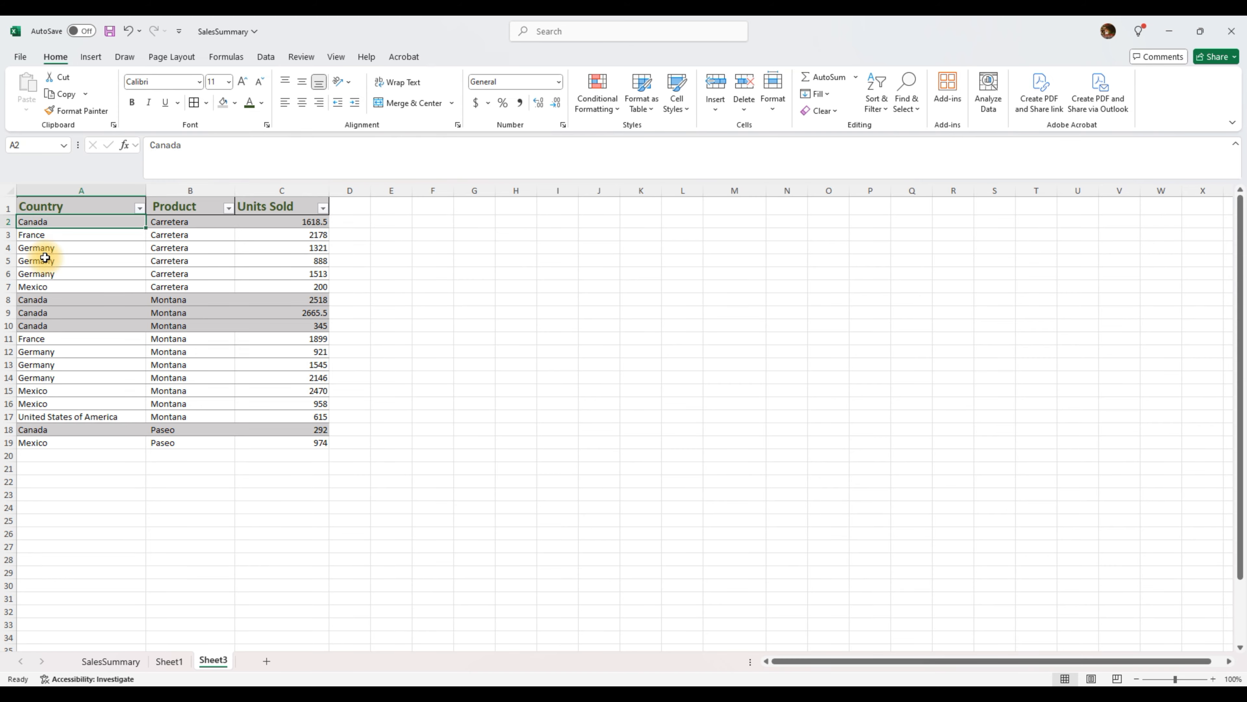
{"action": "left_click", "coordinate": [41, 312]}
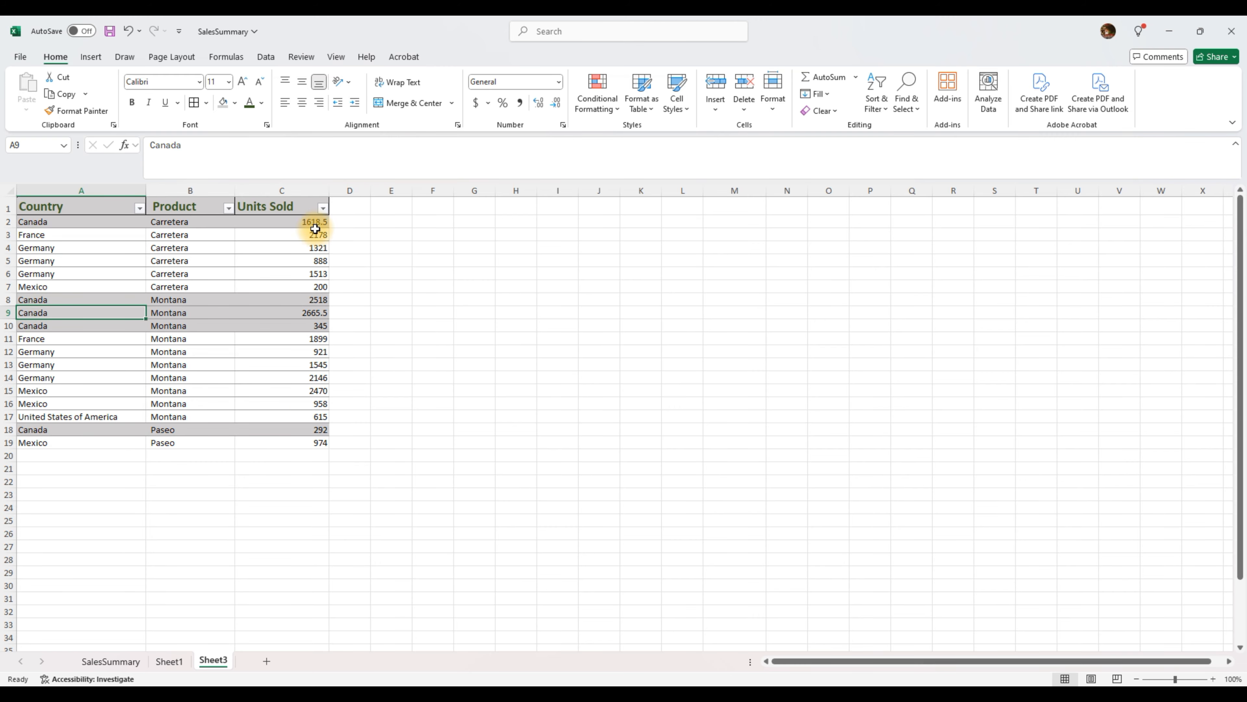
{"action": "left_click", "coordinate": [313, 456]}
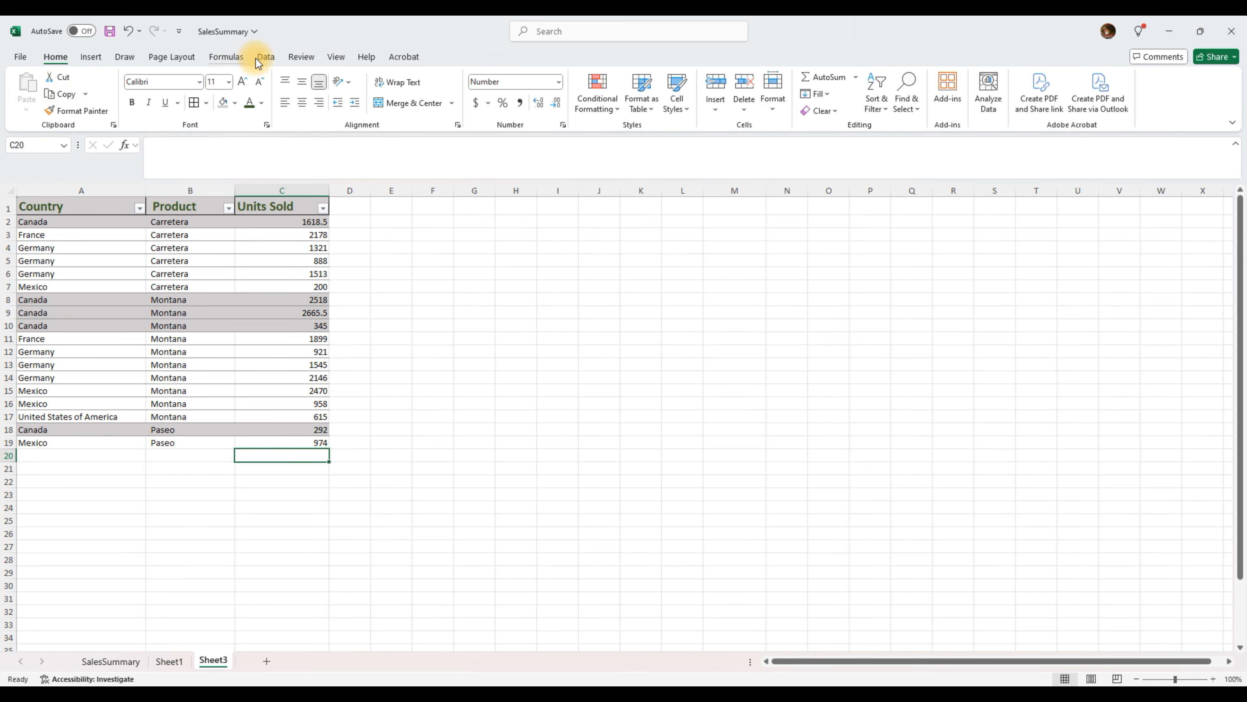
{"action": "left_click", "coordinate": [228, 59]}
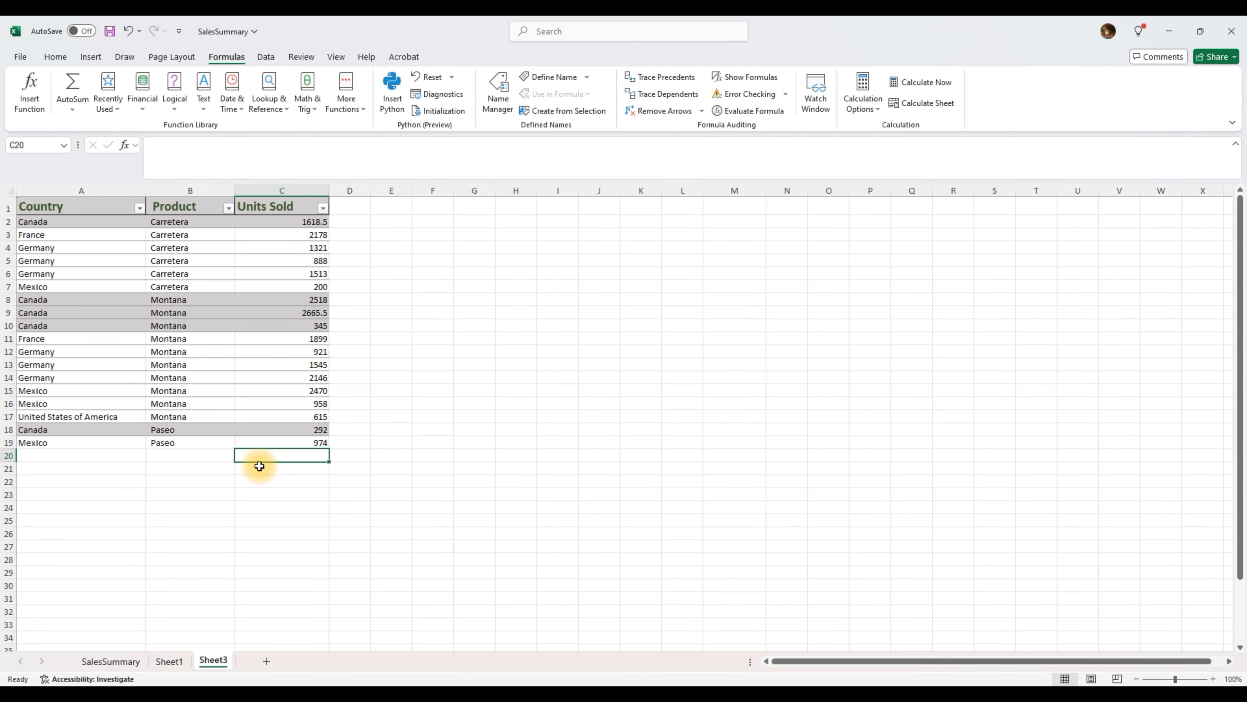
{"action": "type", "text": "=sum"}
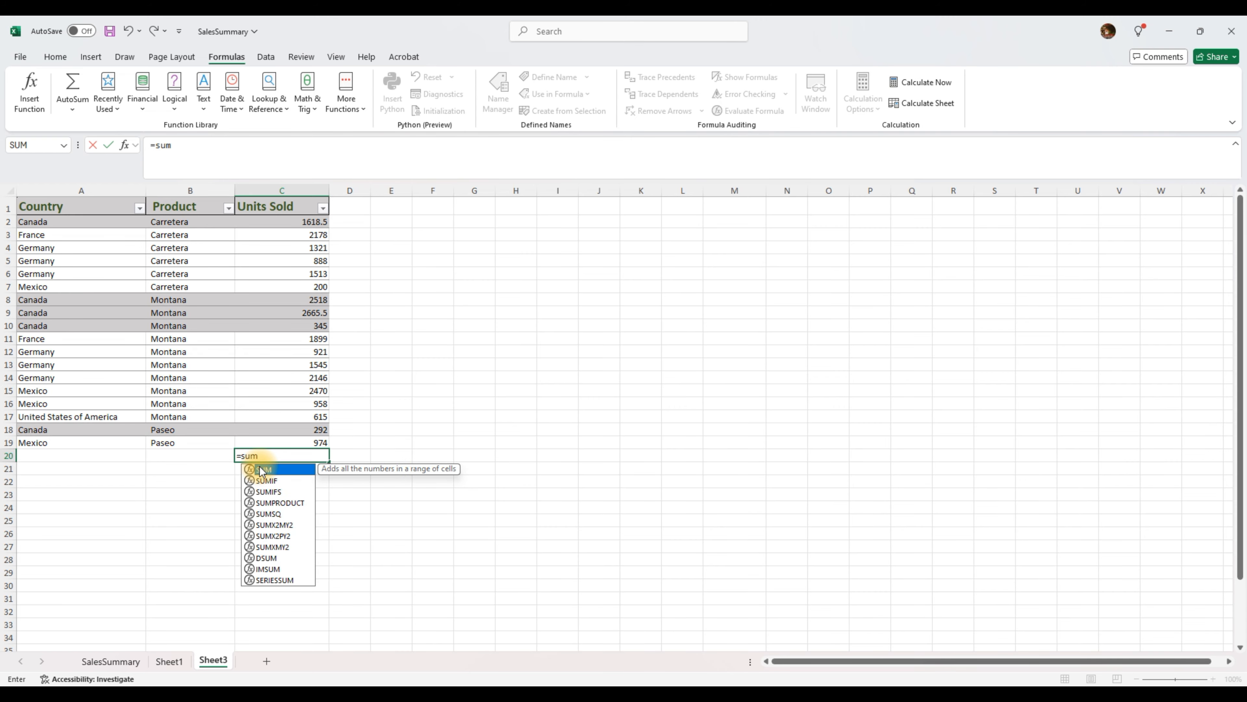
{"action": "left_click", "coordinate": [268, 481]}
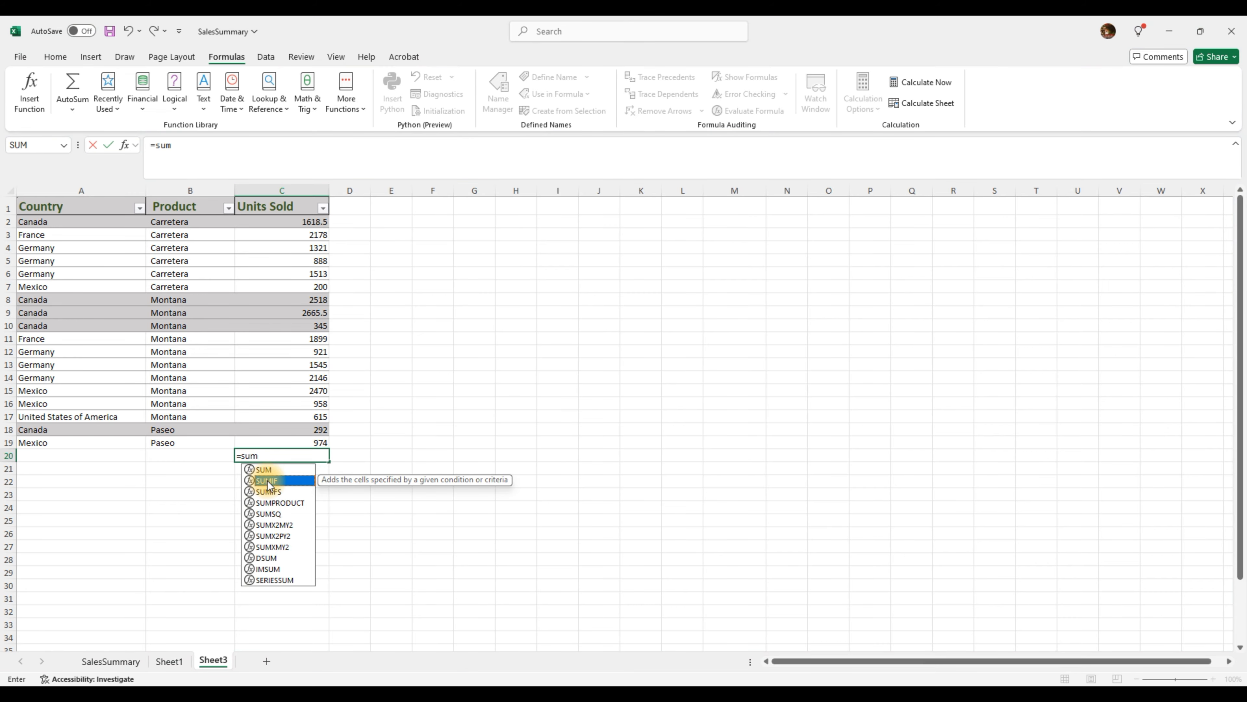
{"action": "double_click", "coordinate": [267, 482]}
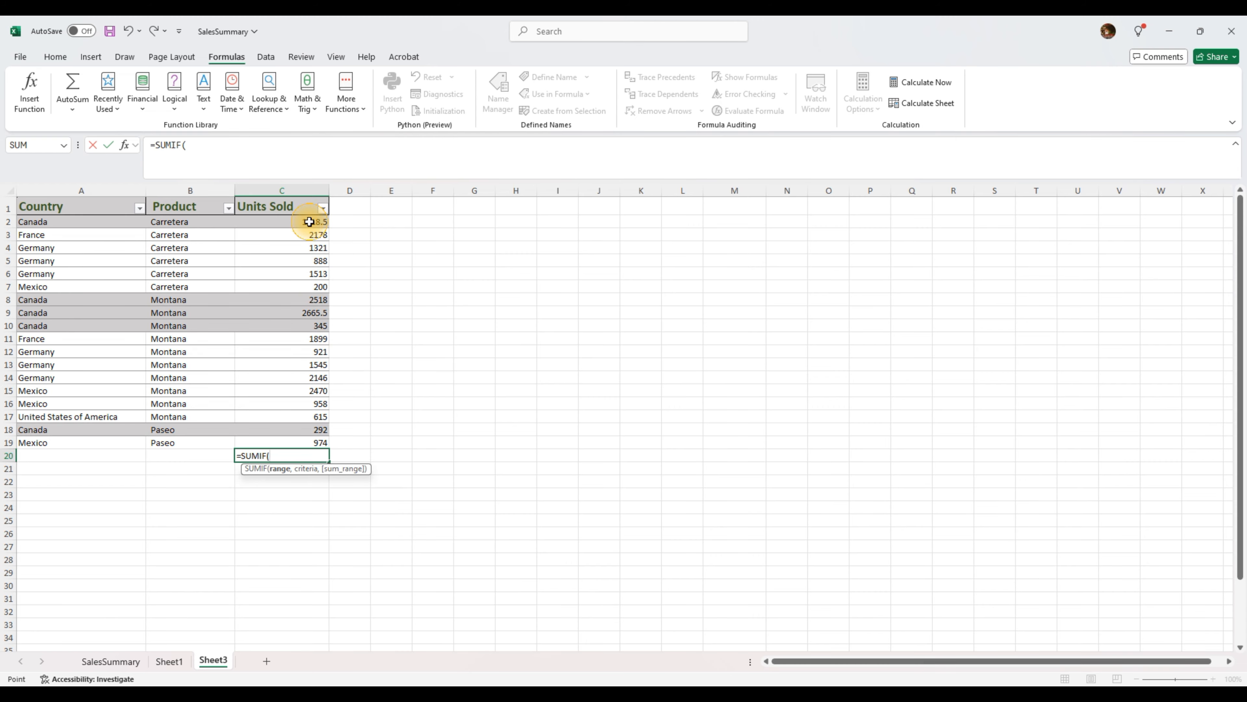
{"action": "left_click_drag", "start_coordinate": [307, 298], "coordinate": [308, 442]}
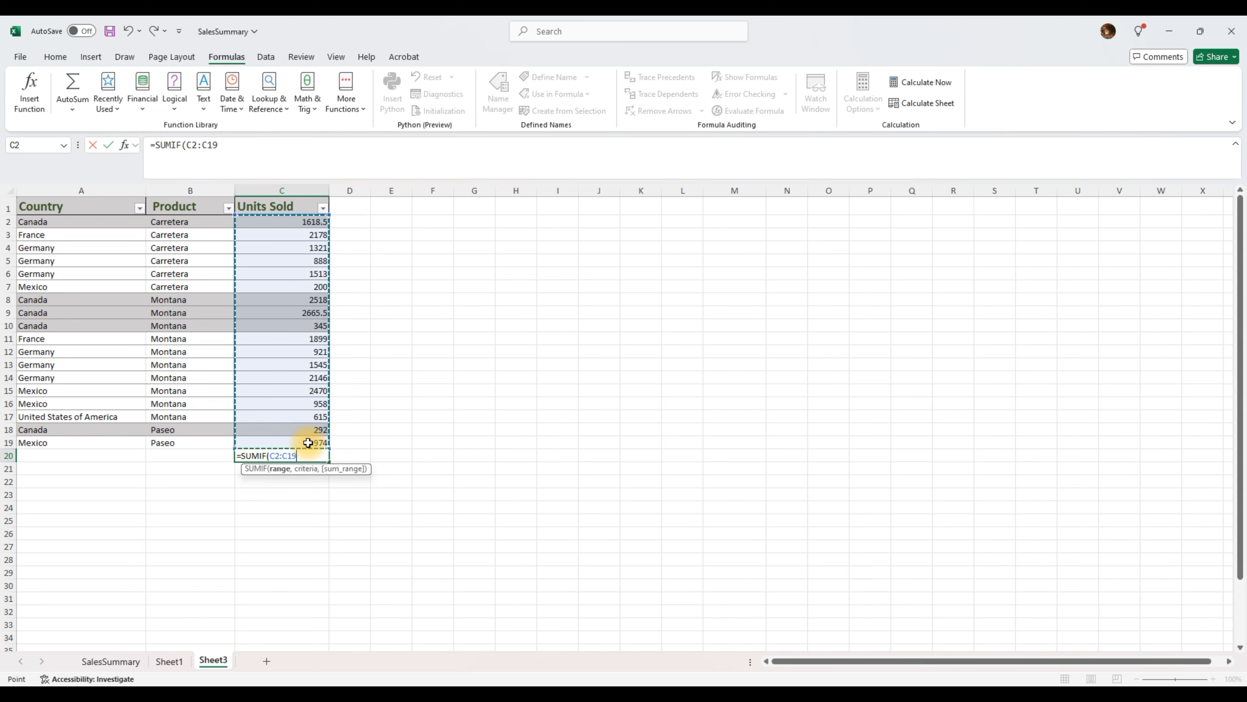
{"action": "key", "text": "BackSpace"}
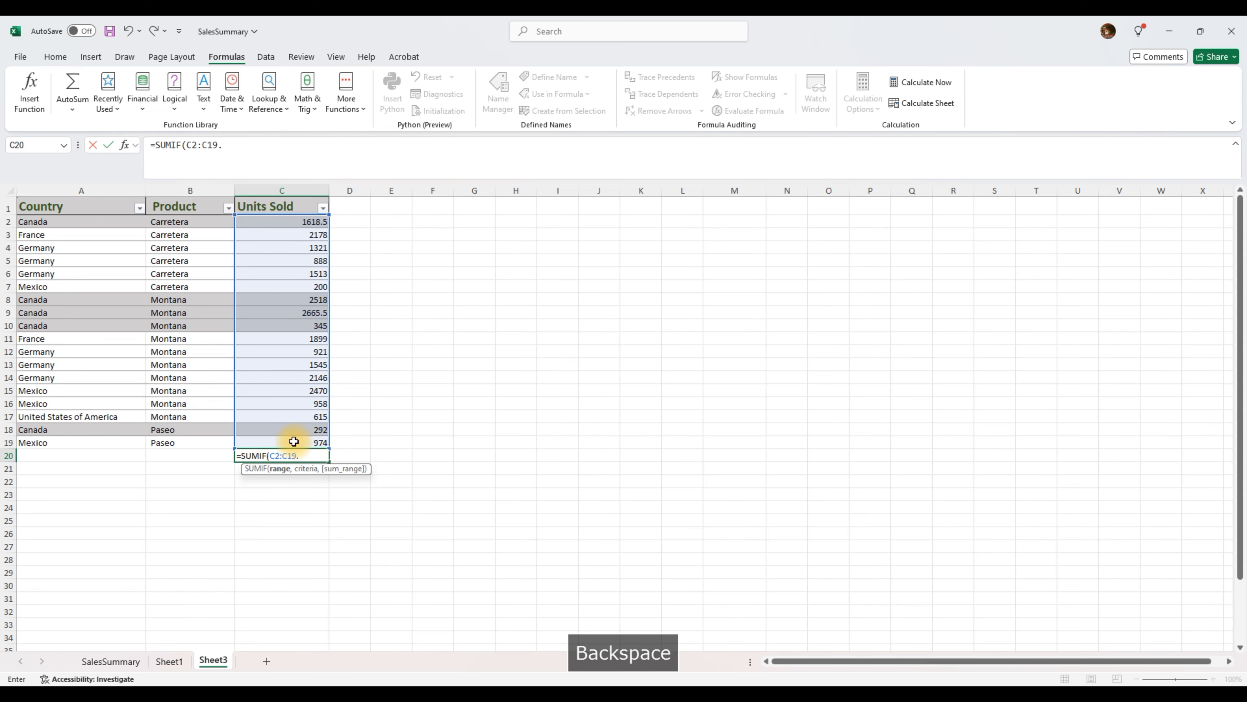
{"action": "type", "text": ","}
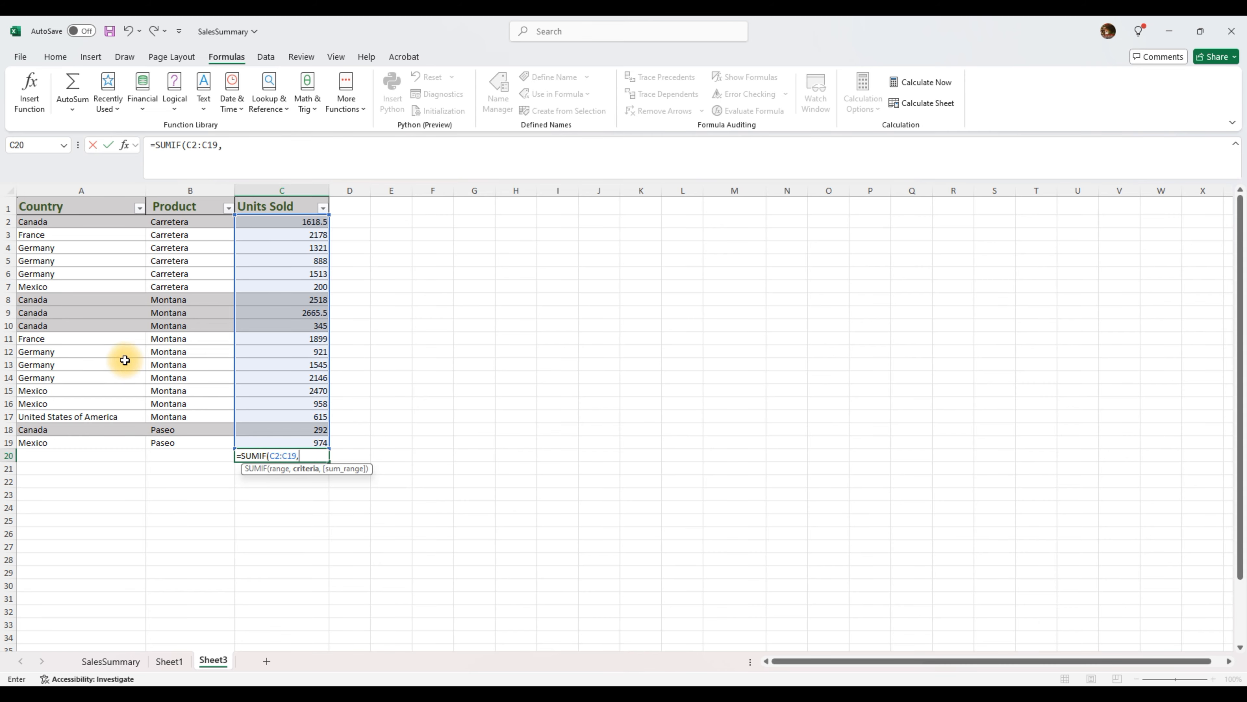
{"action": "left_click_drag", "start_coordinate": [60, 222], "coordinate": [60, 289]}
{"action": "key", "text": "Escape"}
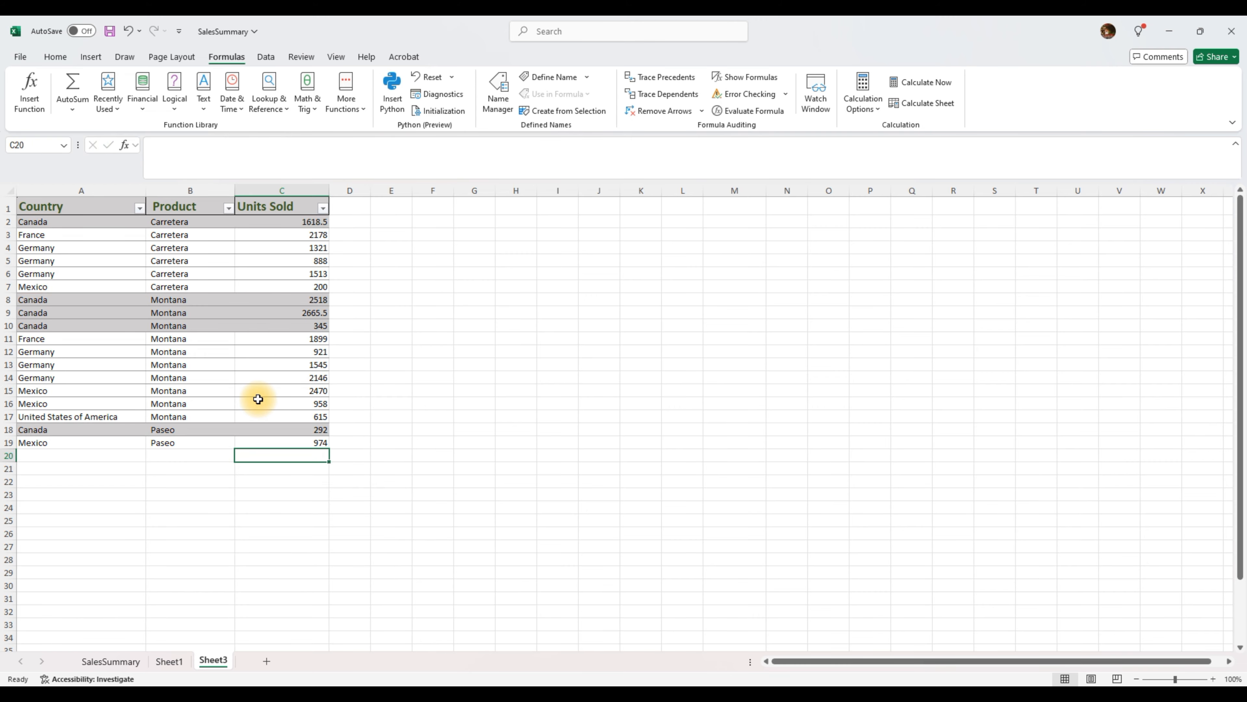
Start a SUMIF formula in C20 with the Country cells A2:A19 as the criteria range.
{"action": "type", "text": "=s"}
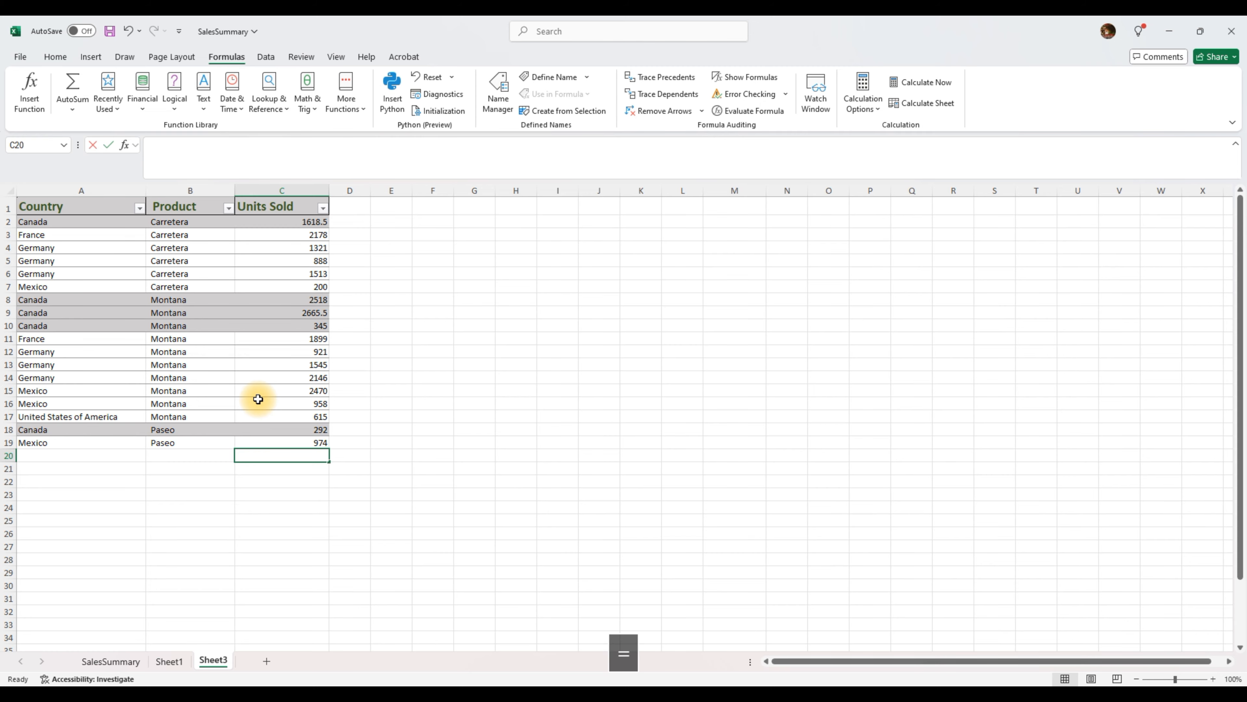
{"action": "type", "text": "u"}
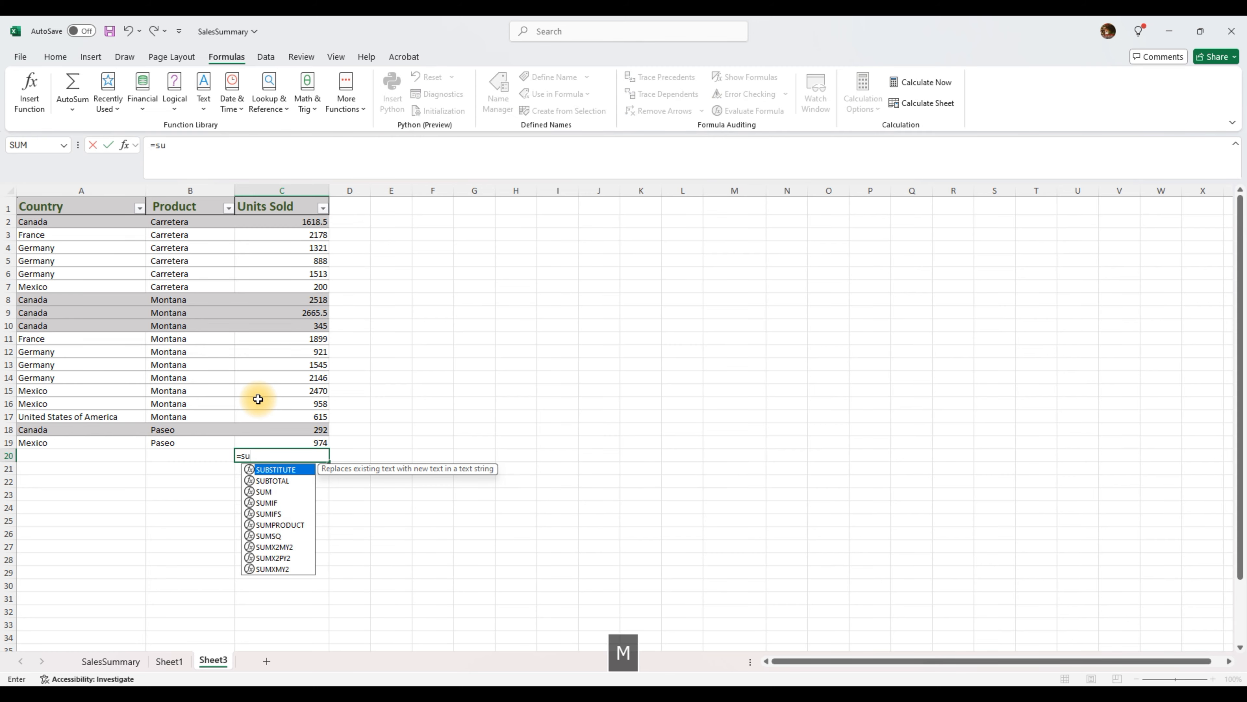
{"action": "type", "text": "mi"}
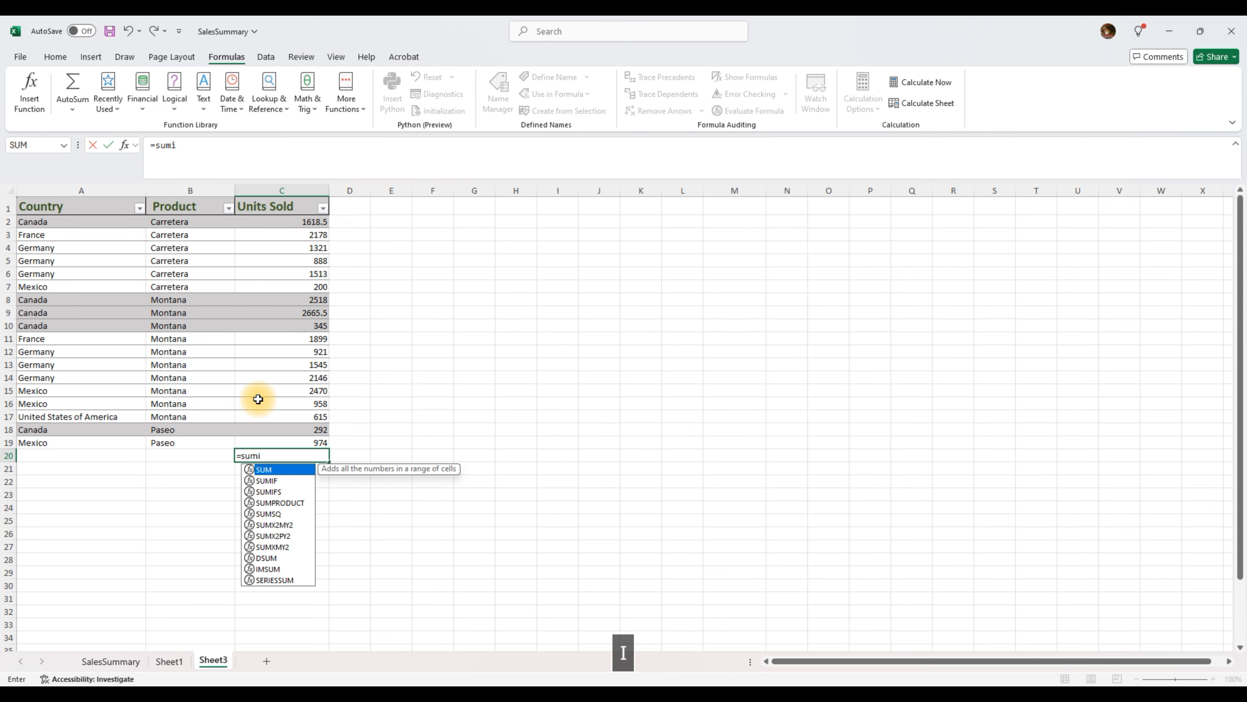
{"action": "type", "text": "f("}
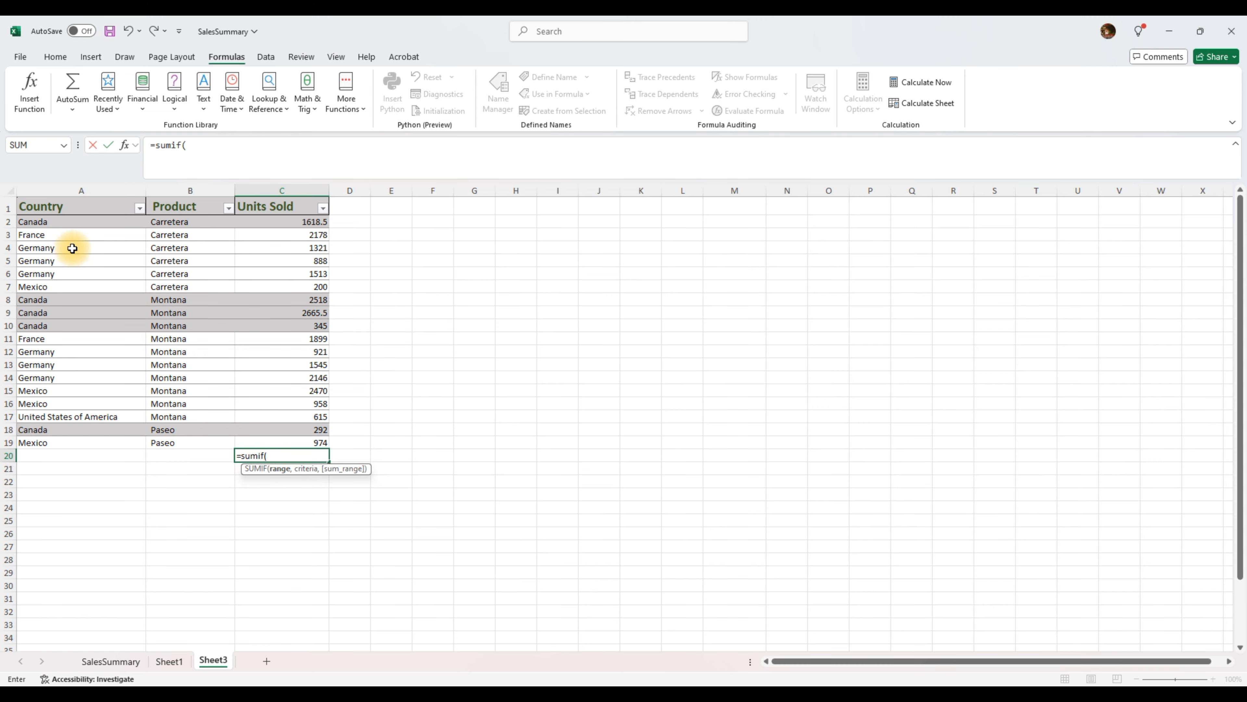
{"action": "left_click_drag", "start_coordinate": [66, 222], "coordinate": [66, 446]}
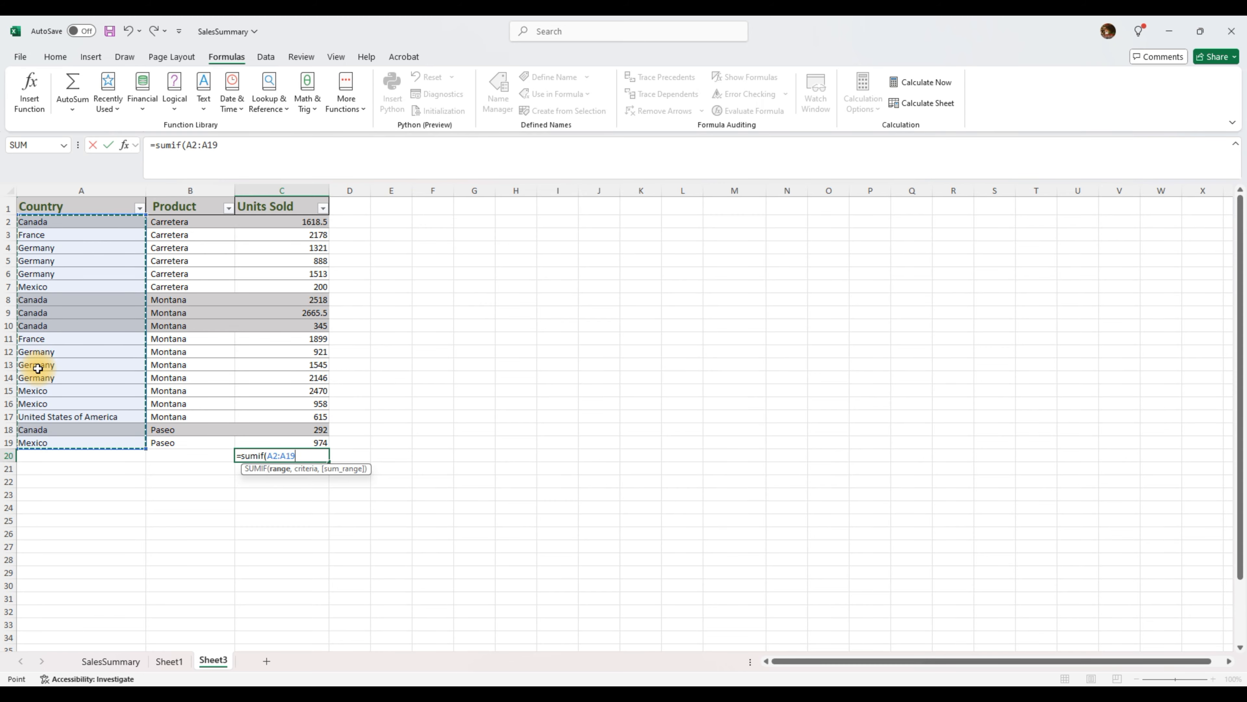
Complete the SUMIF formula in C20 with the criterion "Canada" and the sum range C2:C19.
{"action": "type", "text": ","}
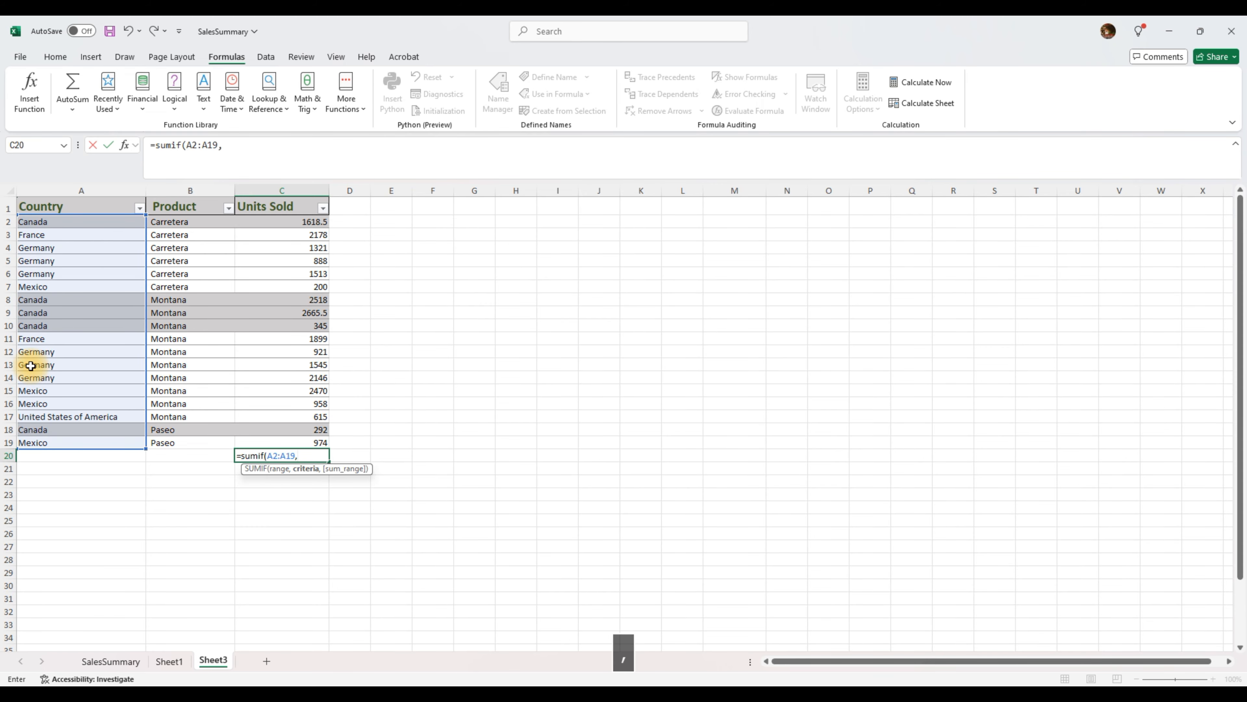
{"action": "type", "text": "\""}
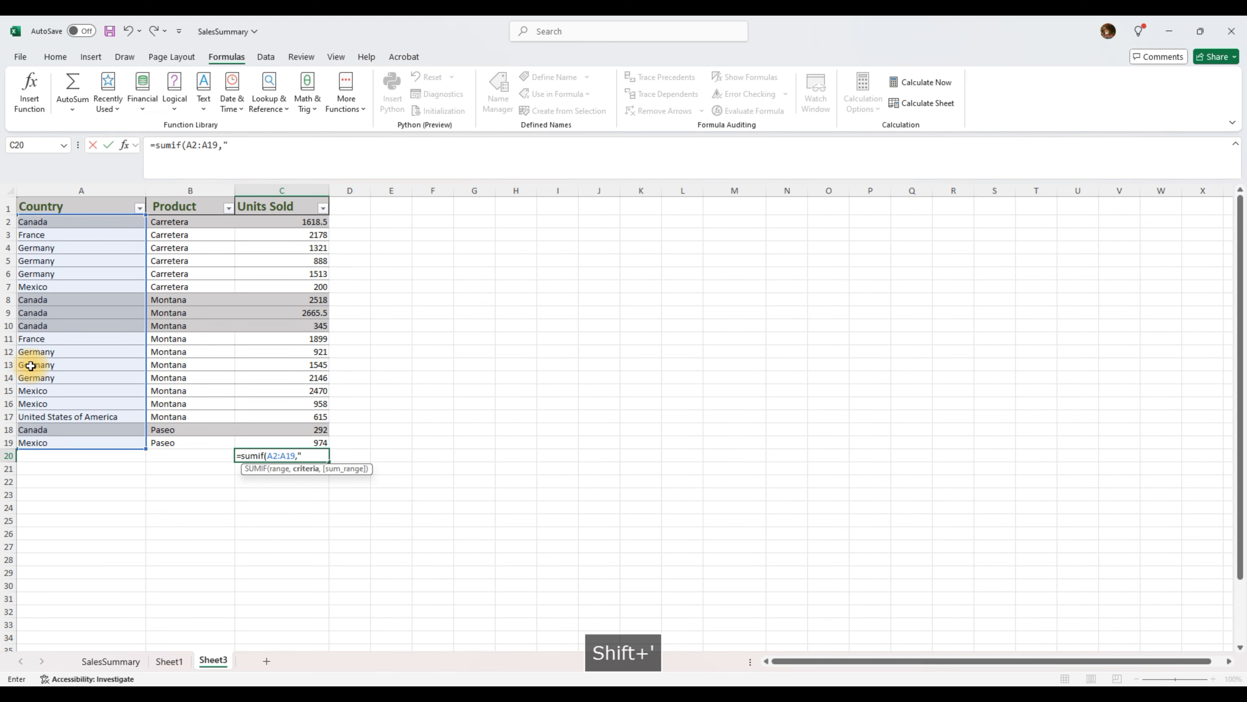
{"action": "type", "text": "Cana"}
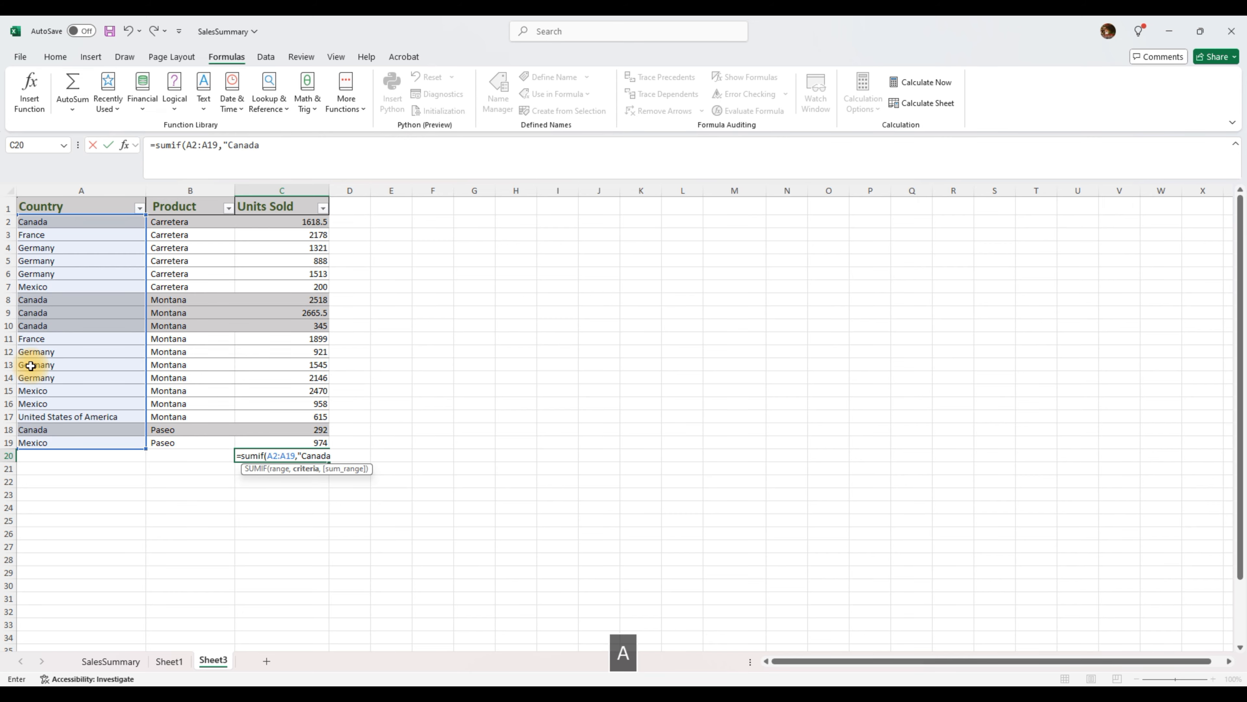
{"action": "type", "text": "da"}
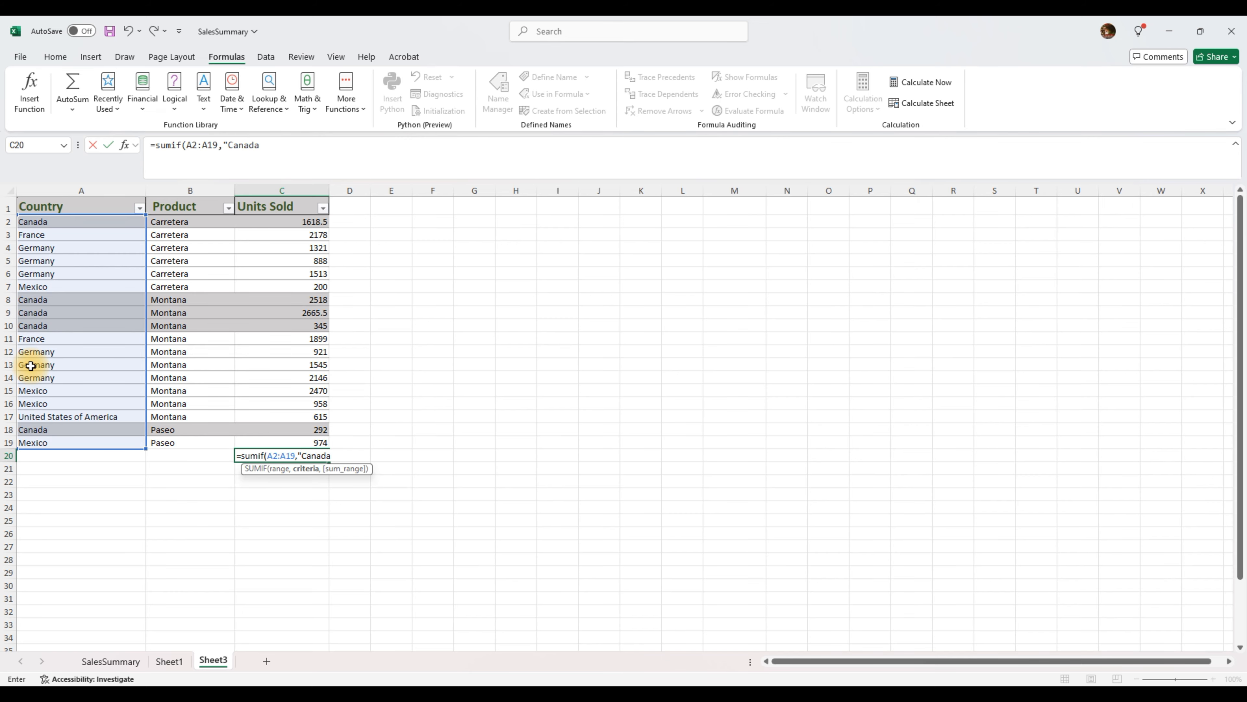
{"action": "type", "text": "\""}
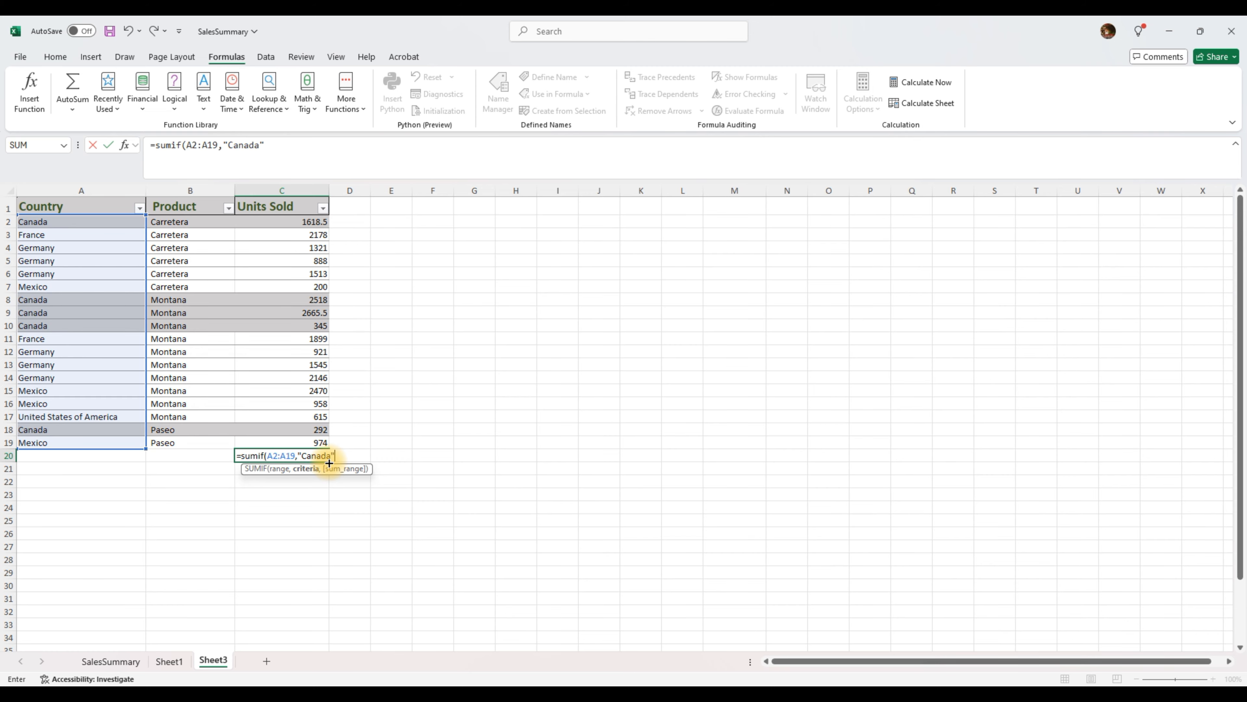
{"action": "type", "text": ","}
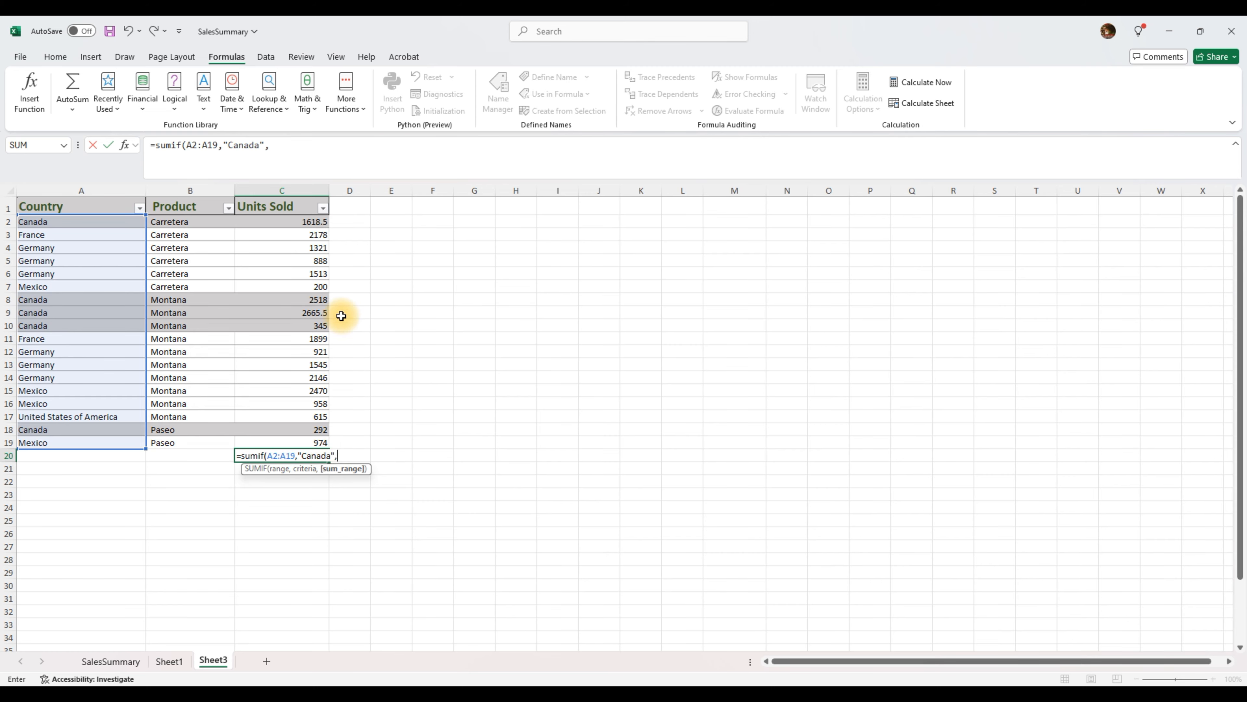
{"action": "left_click_drag", "start_coordinate": [313, 221], "coordinate": [309, 441]}
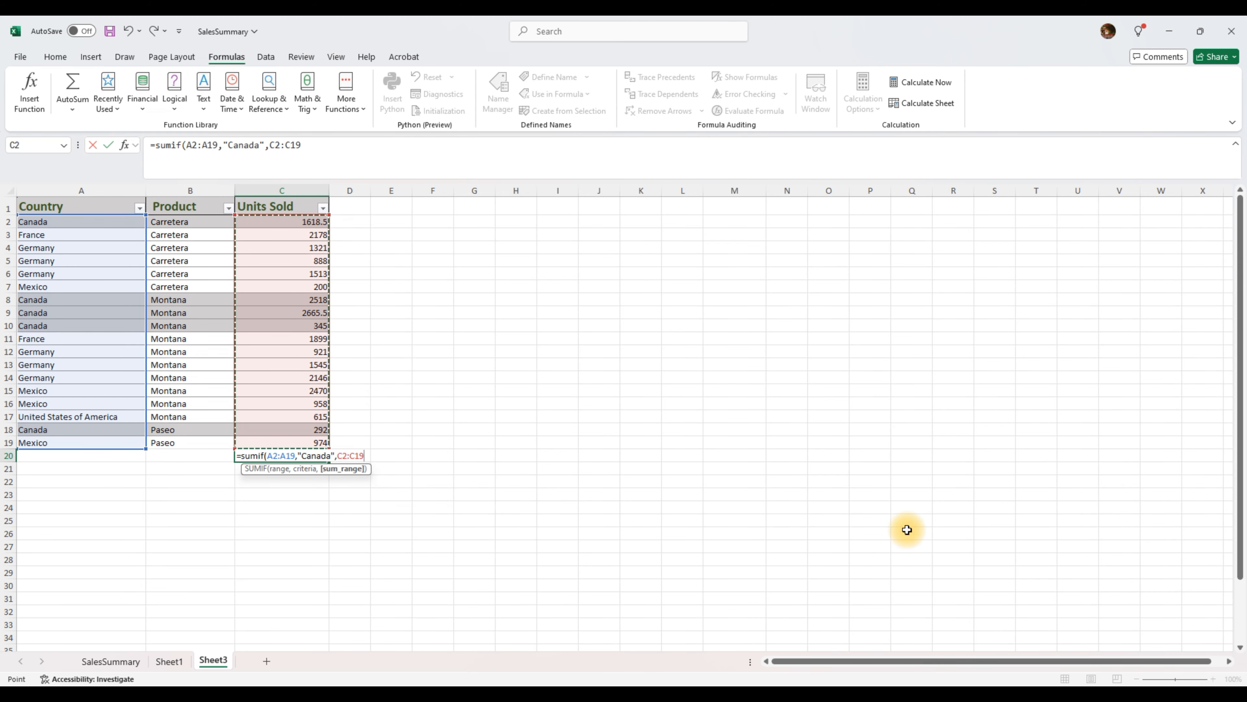
{"action": "type", "text": ")"}
{"action": "key", "text": "Return"}
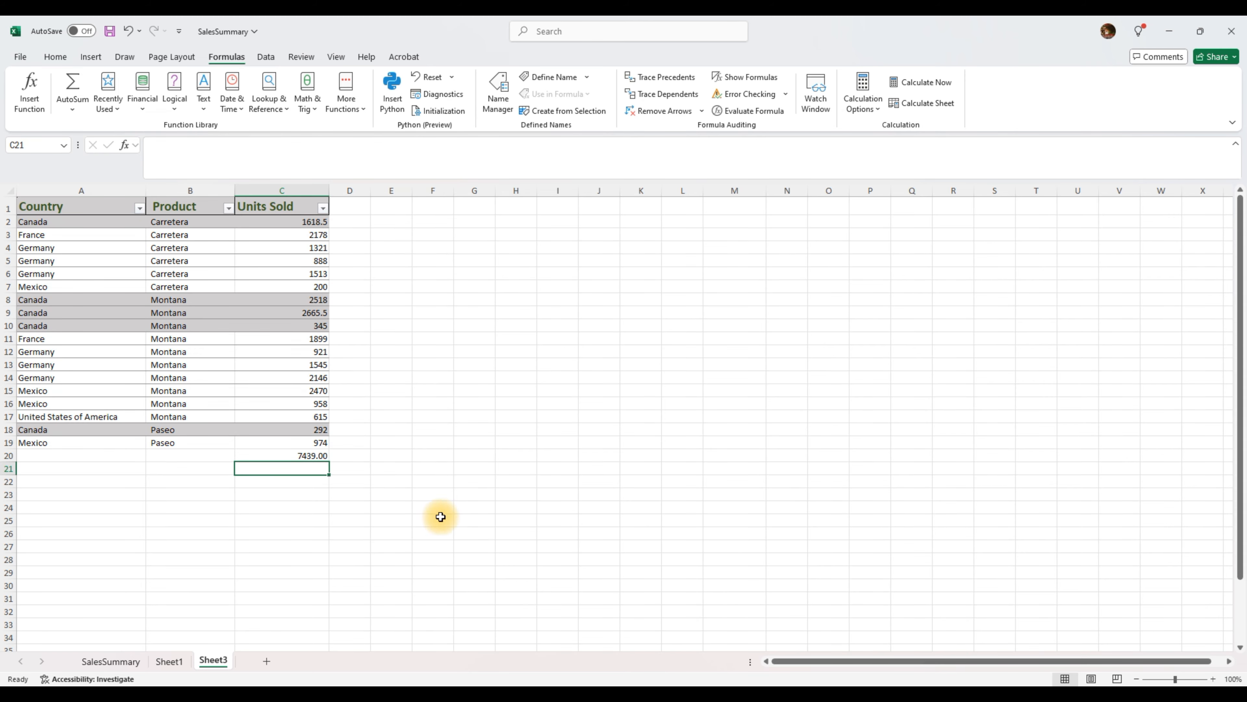
Examine the range and criteria arguments of the SUMIF formula in C20, leaving the formula unedited.
{"action": "left_click", "coordinate": [308, 457]}
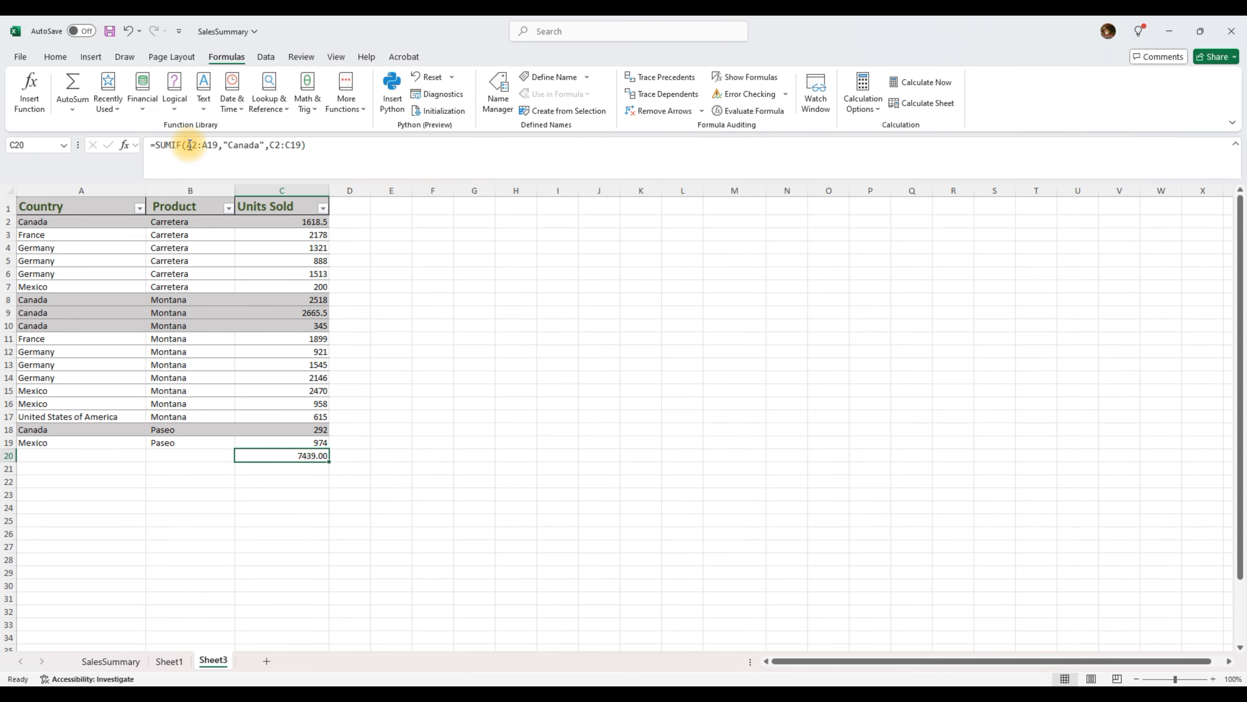
{"action": "left_click", "coordinate": [218, 144]}
{"action": "left_click_drag", "start_coordinate": [187, 145], "coordinate": [222, 143]}
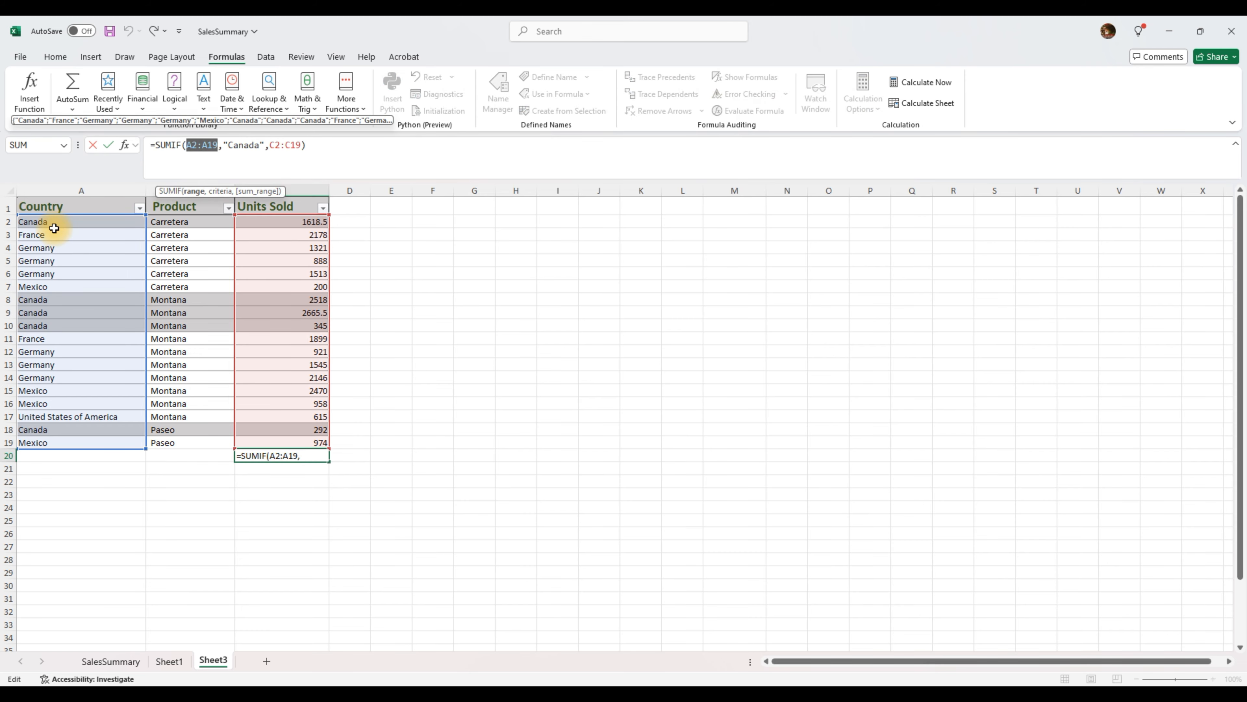
{"action": "double_click", "coordinate": [237, 144]}
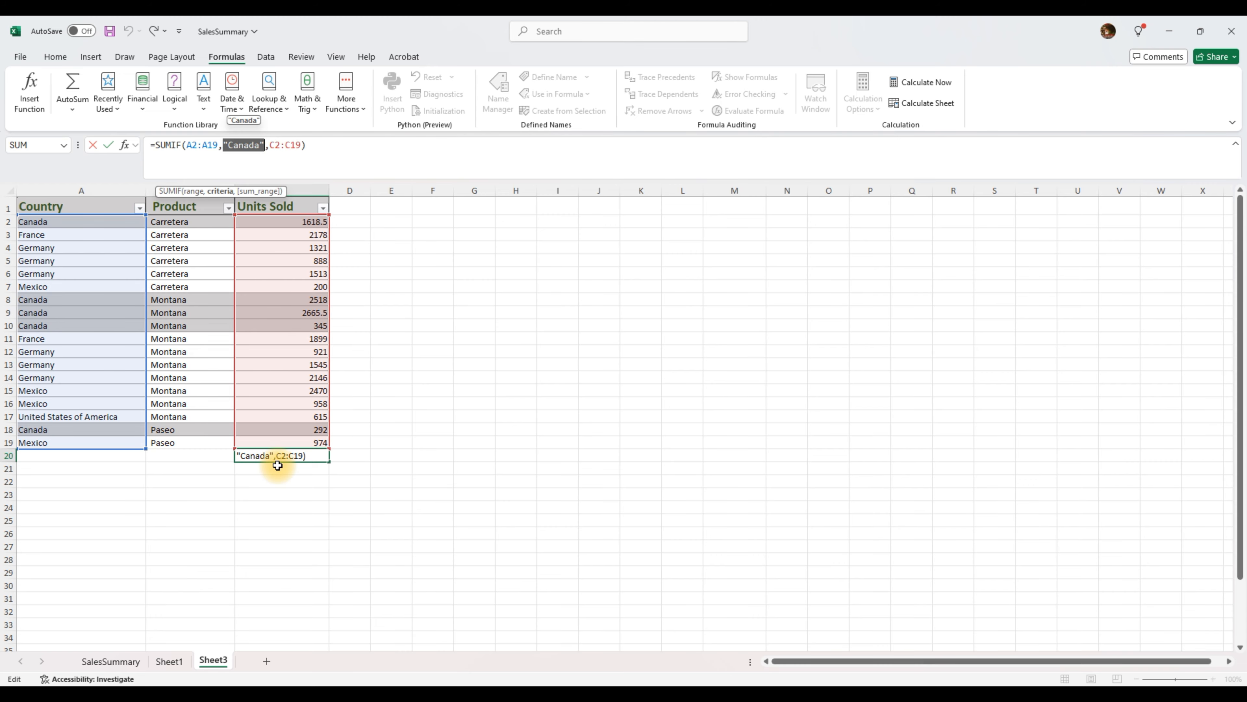
{"action": "key", "text": "Escape"}
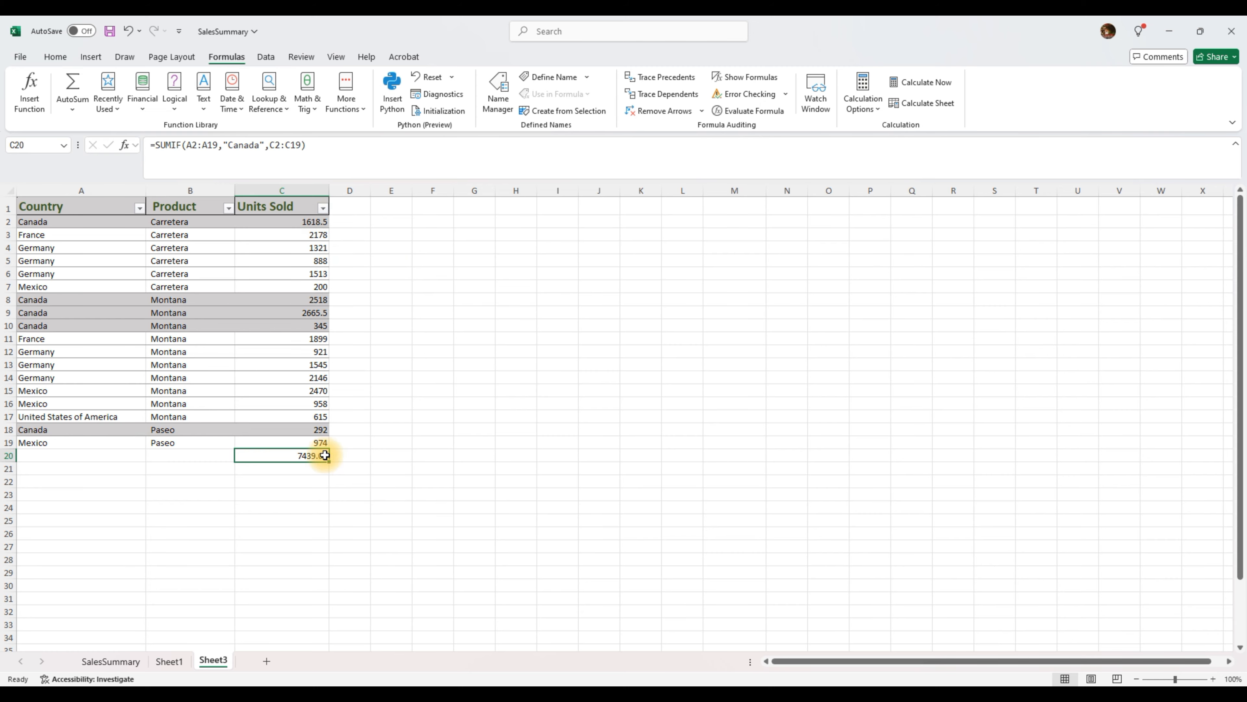
Add Canada's Units Sold cells individually in E20 with the formula =C2+C8+C9+C10+C18.
{"action": "left_click", "coordinate": [388, 455]}
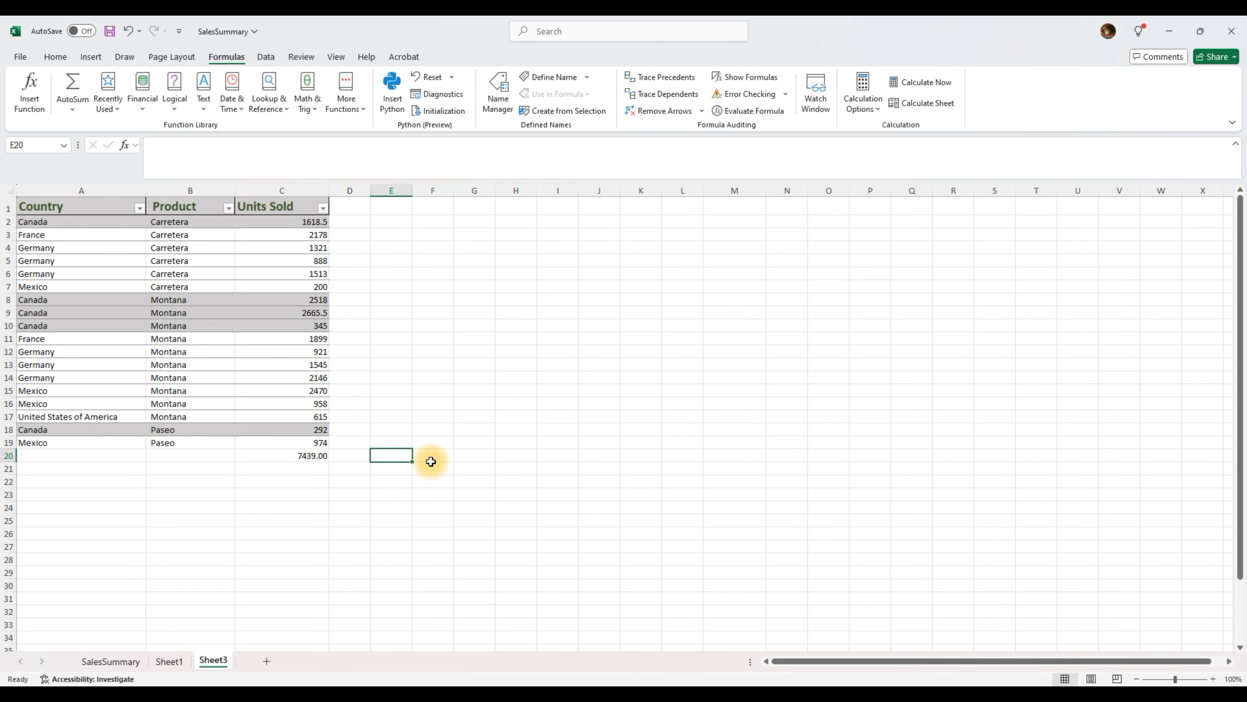
{"action": "type", "text": "="}
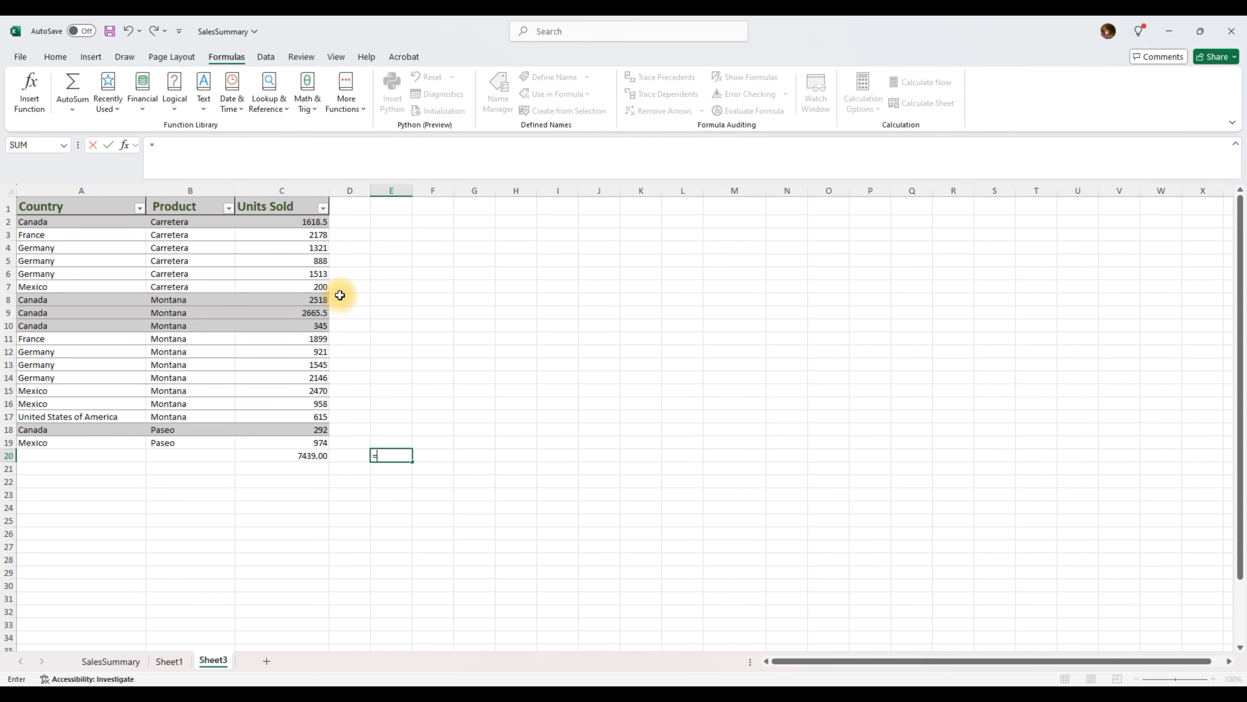
{"action": "left_click", "coordinate": [313, 222]}
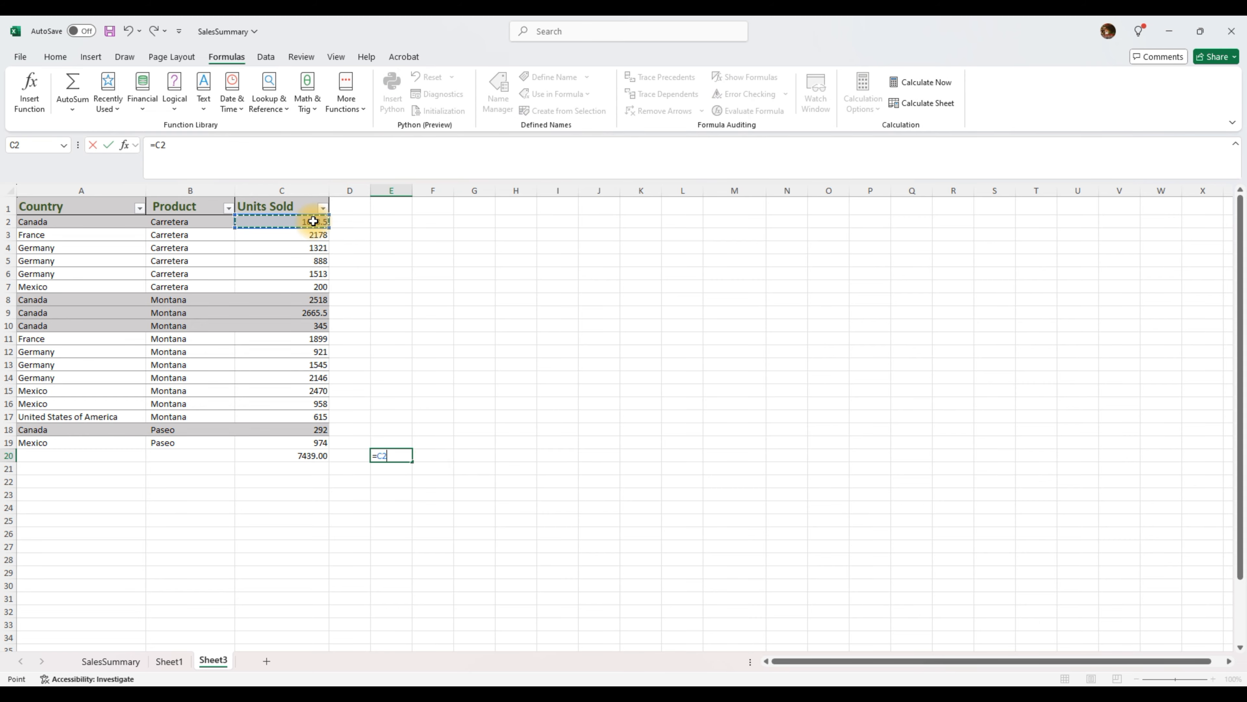
{"action": "type", "text": "+"}
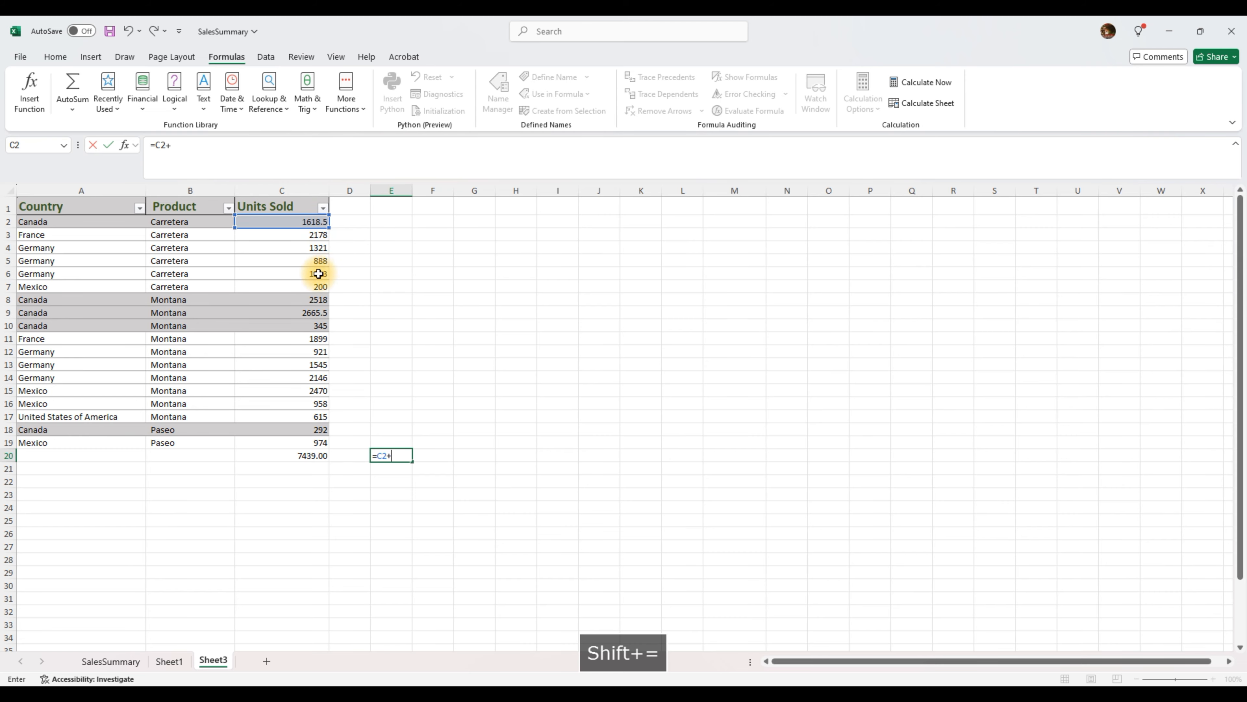
{"action": "left_click", "coordinate": [315, 299]}
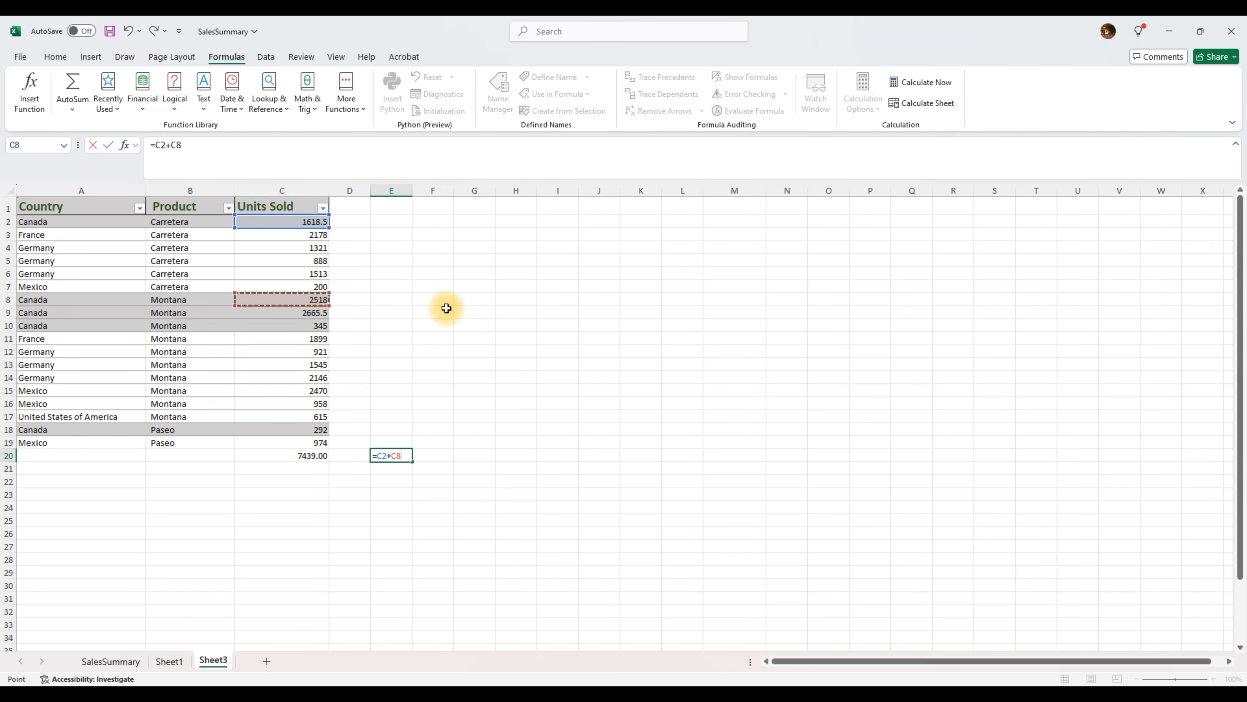
{"action": "type", "text": "+"}
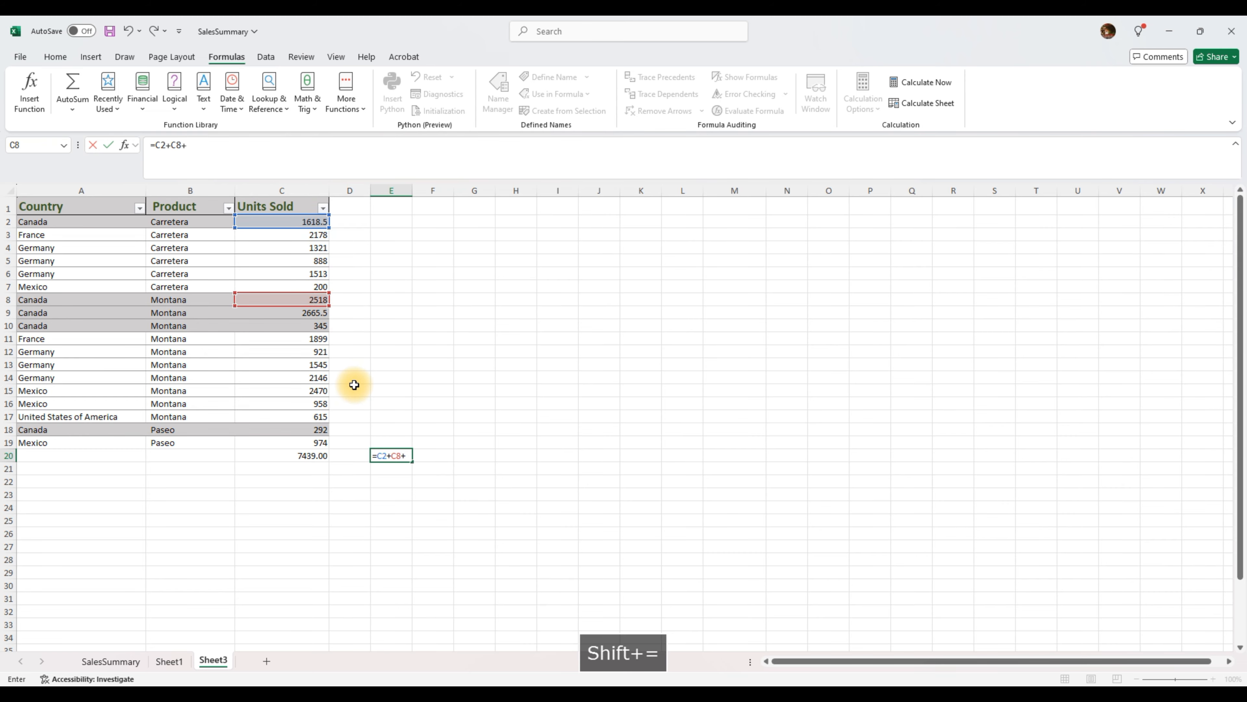
{"action": "left_click", "coordinate": [315, 314]}
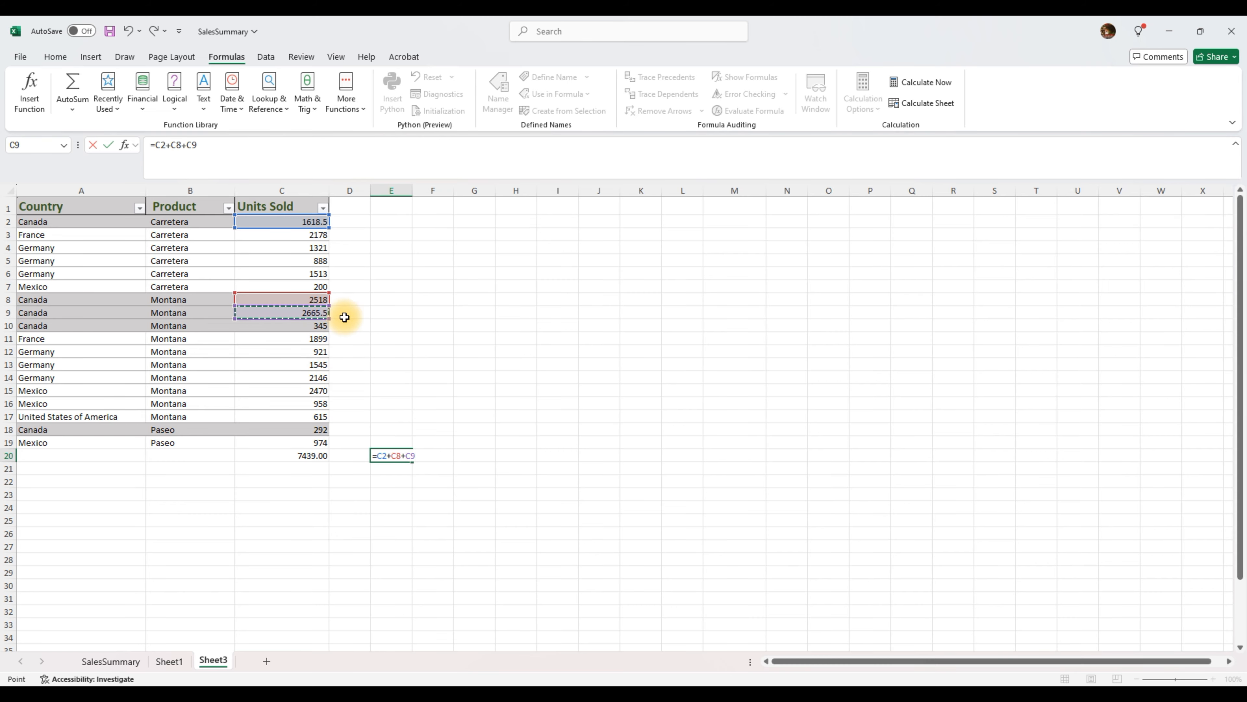
{"action": "type", "text": "+"}
{"action": "left_click", "coordinate": [320, 326]}
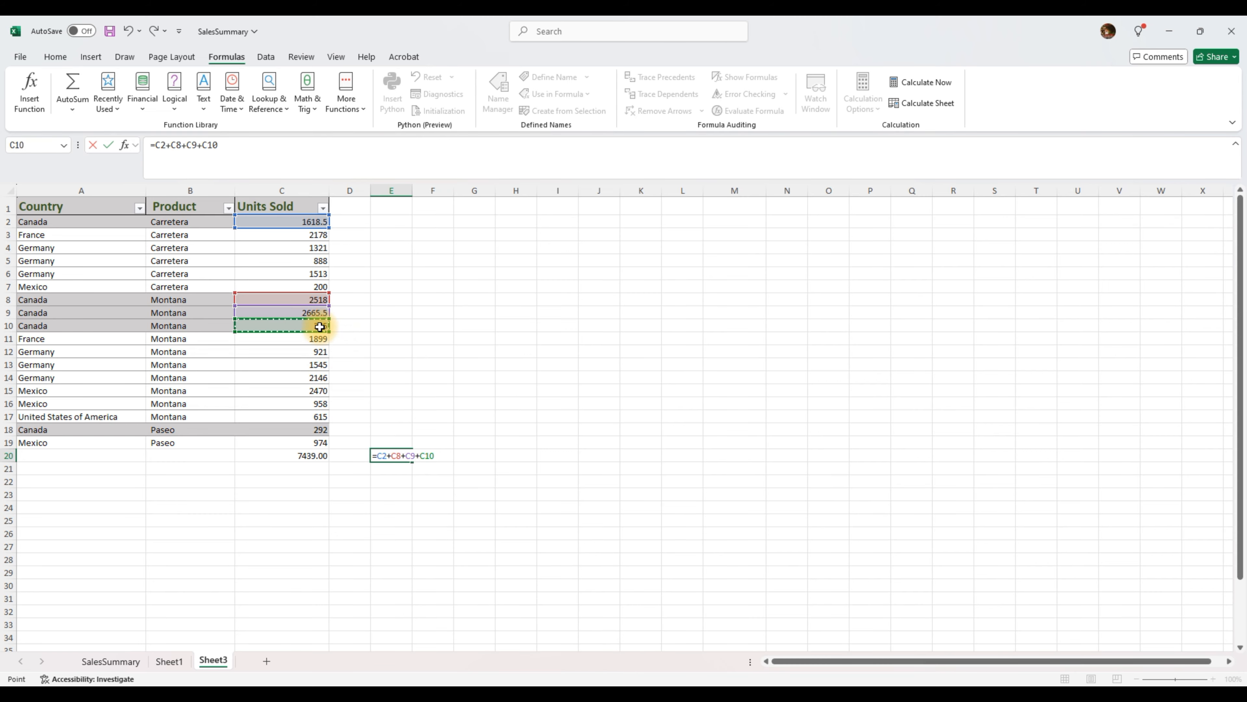
{"action": "type", "text": "+"}
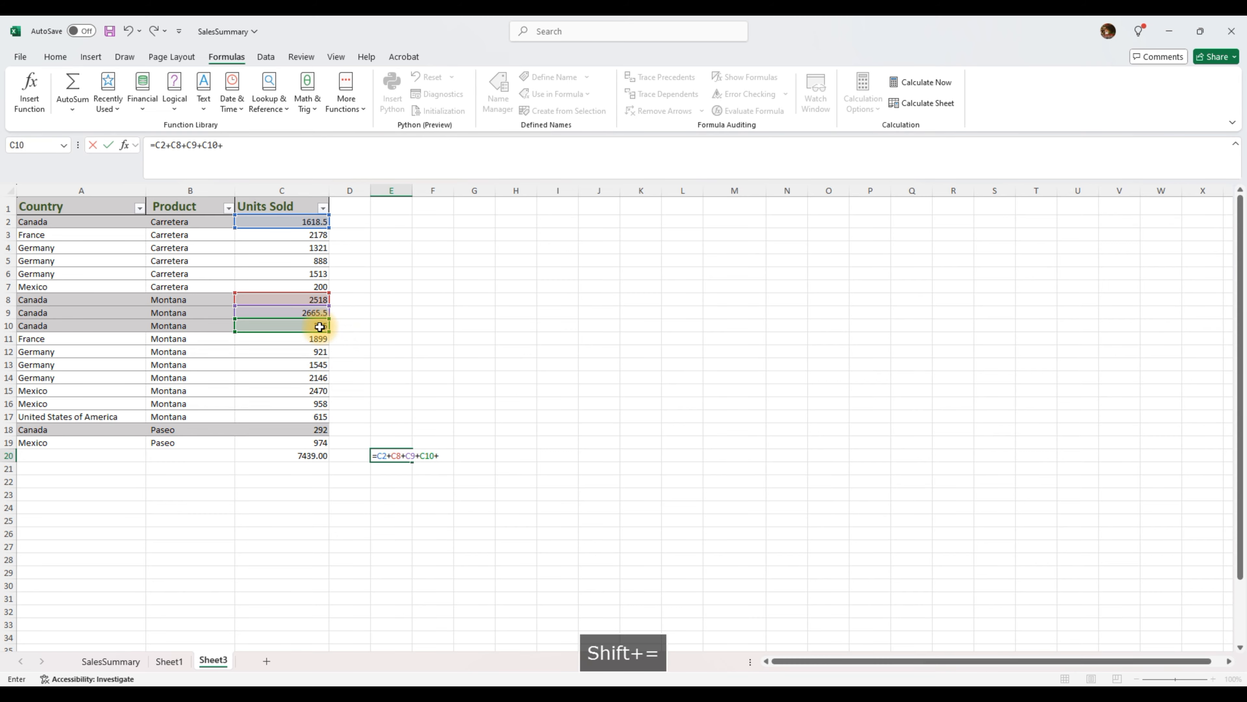
{"action": "left_click", "coordinate": [322, 430]}
{"action": "type", "text": "+"}
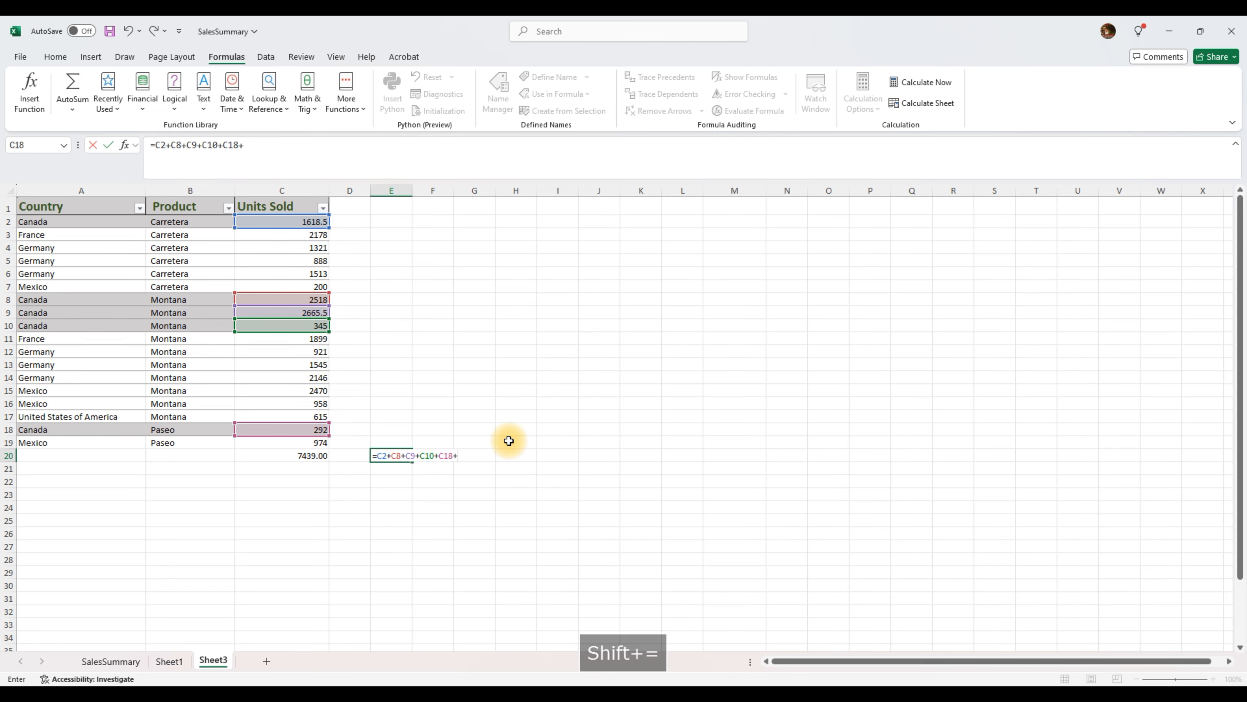
{"action": "key", "text": "BackSpace"}
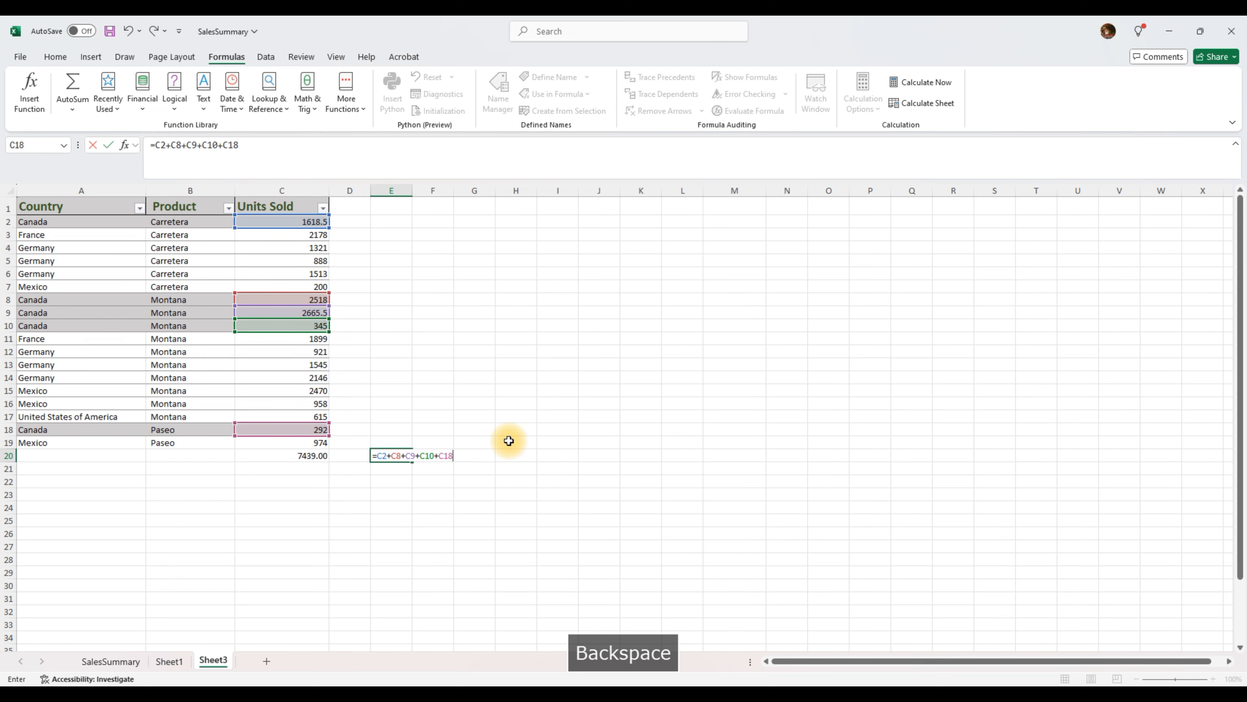
{"action": "key", "text": "Return"}
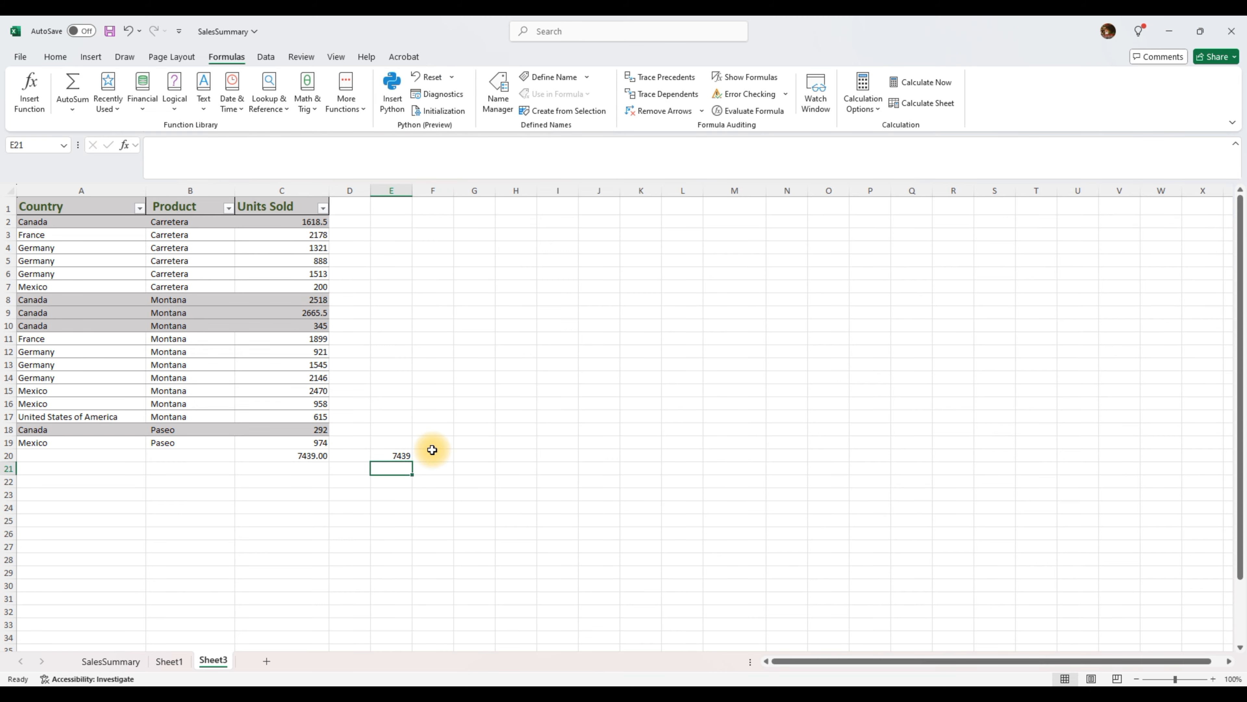
Examine the cell references in the addition formula in E20 and discard any edit.
{"action": "left_click", "coordinate": [403, 455]}
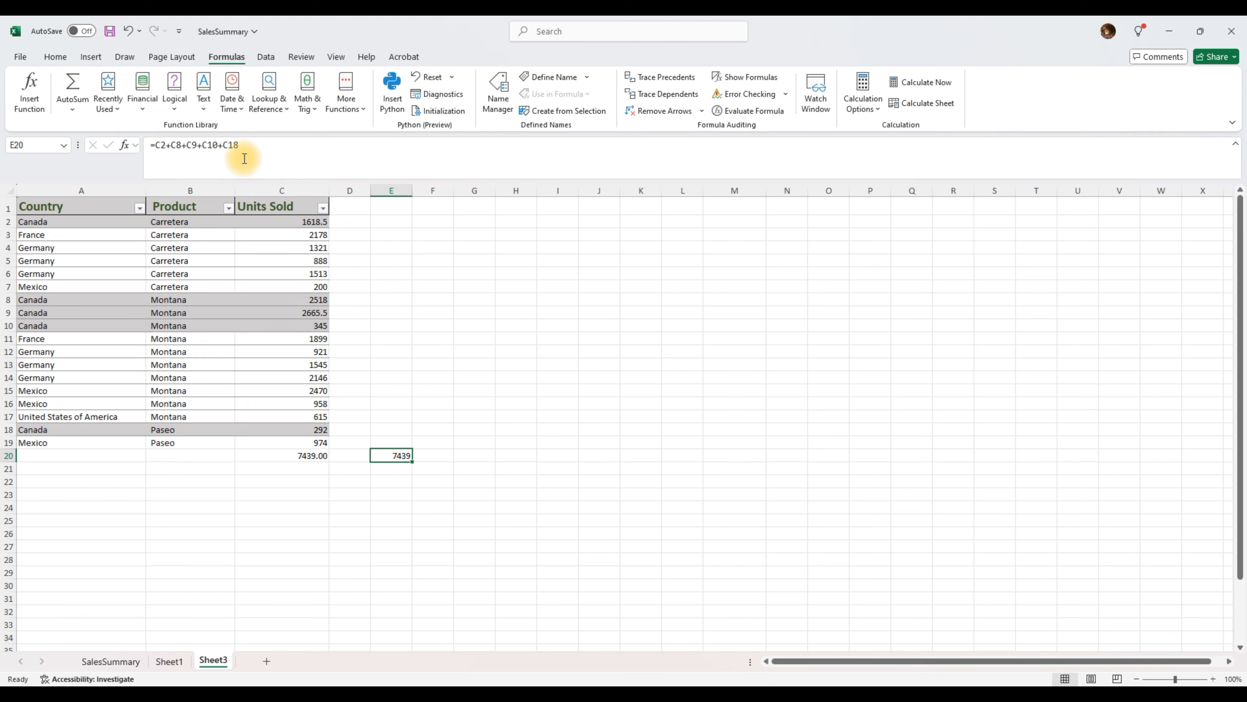
{"action": "left_click_drag", "start_coordinate": [243, 142], "coordinate": [156, 143]}
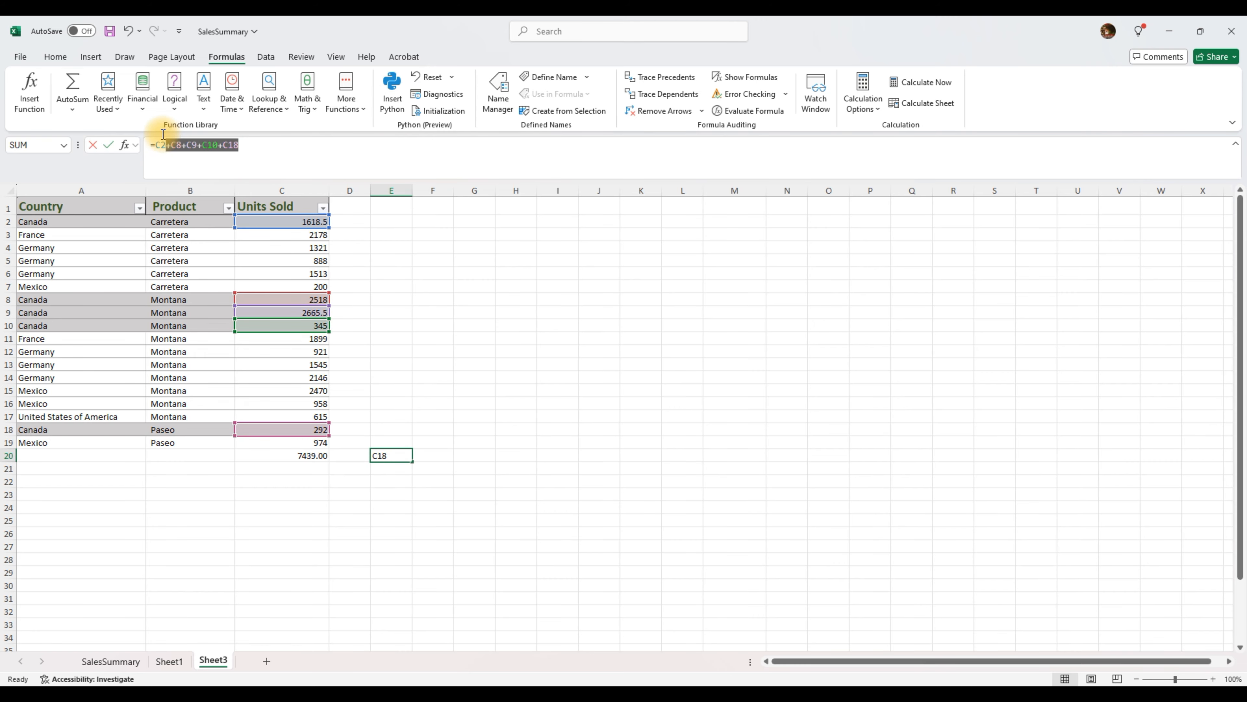
{"action": "left_click", "coordinate": [312, 532]}
{"action": "key", "text": "Escape"}
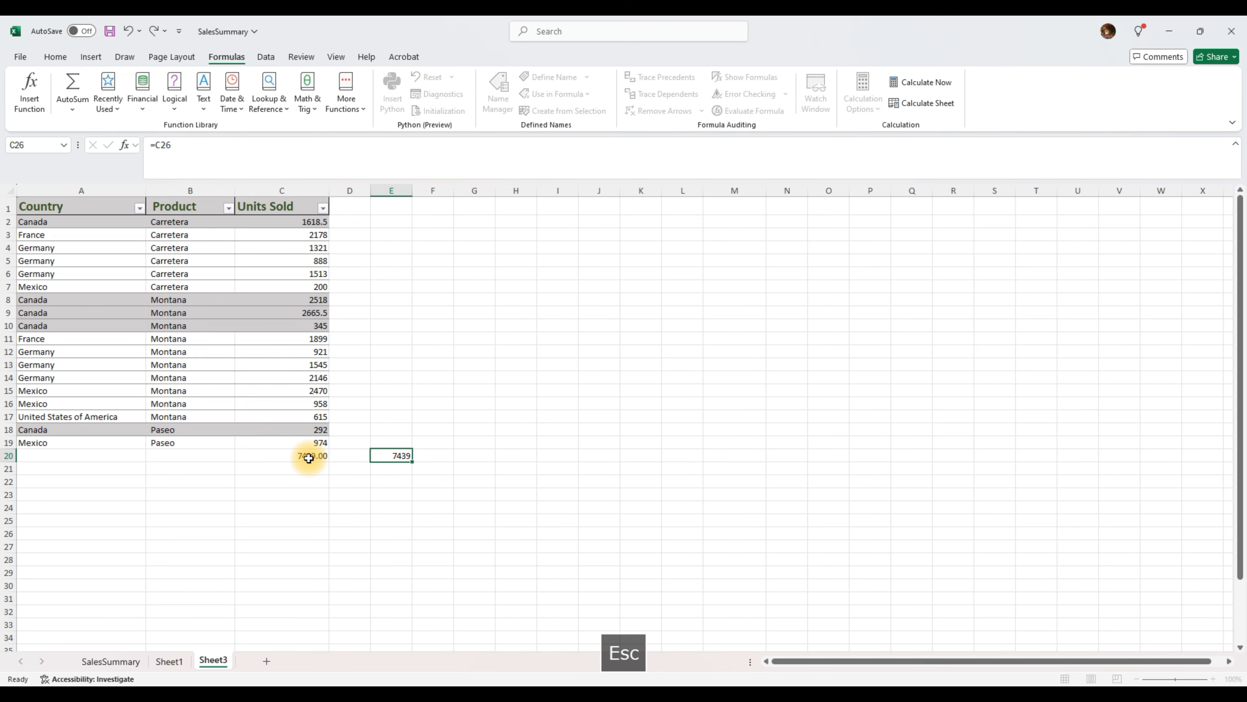
Re-examine the range and sum range arguments of the SUMIF formula in C20, discarding any edit.
{"action": "left_click", "coordinate": [307, 456]}
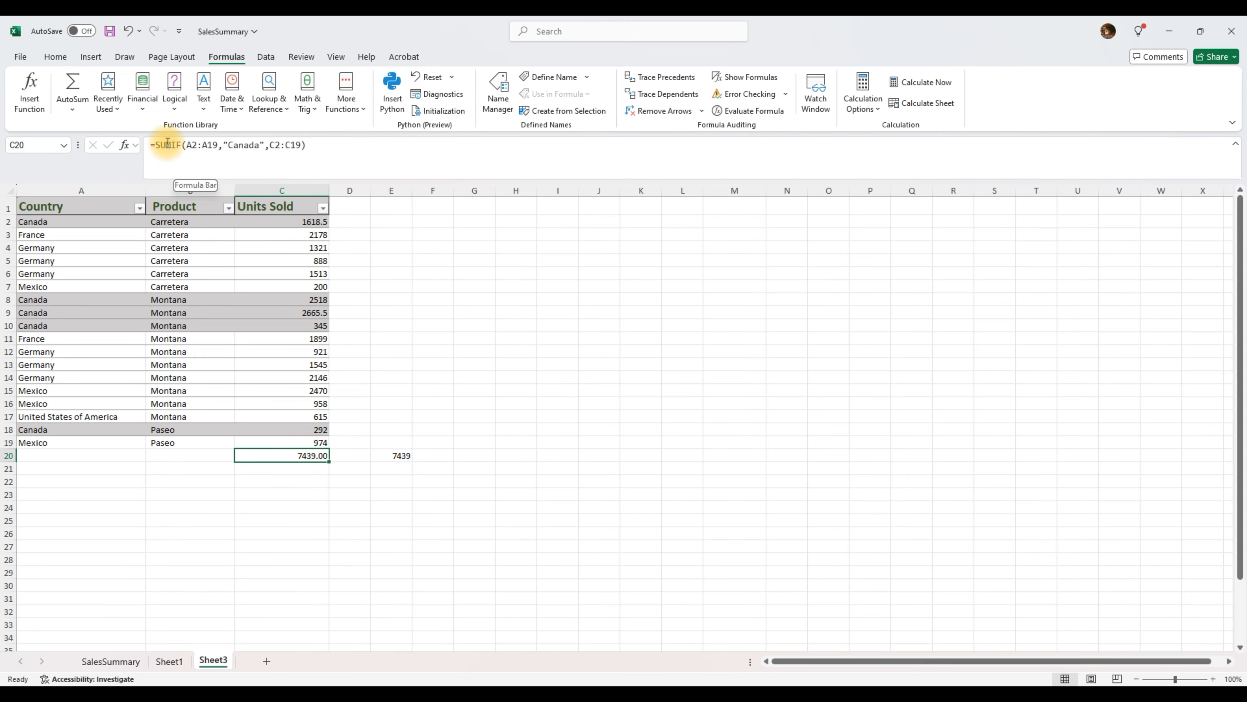
{"action": "left_click_drag", "start_coordinate": [187, 146], "coordinate": [215, 146]}
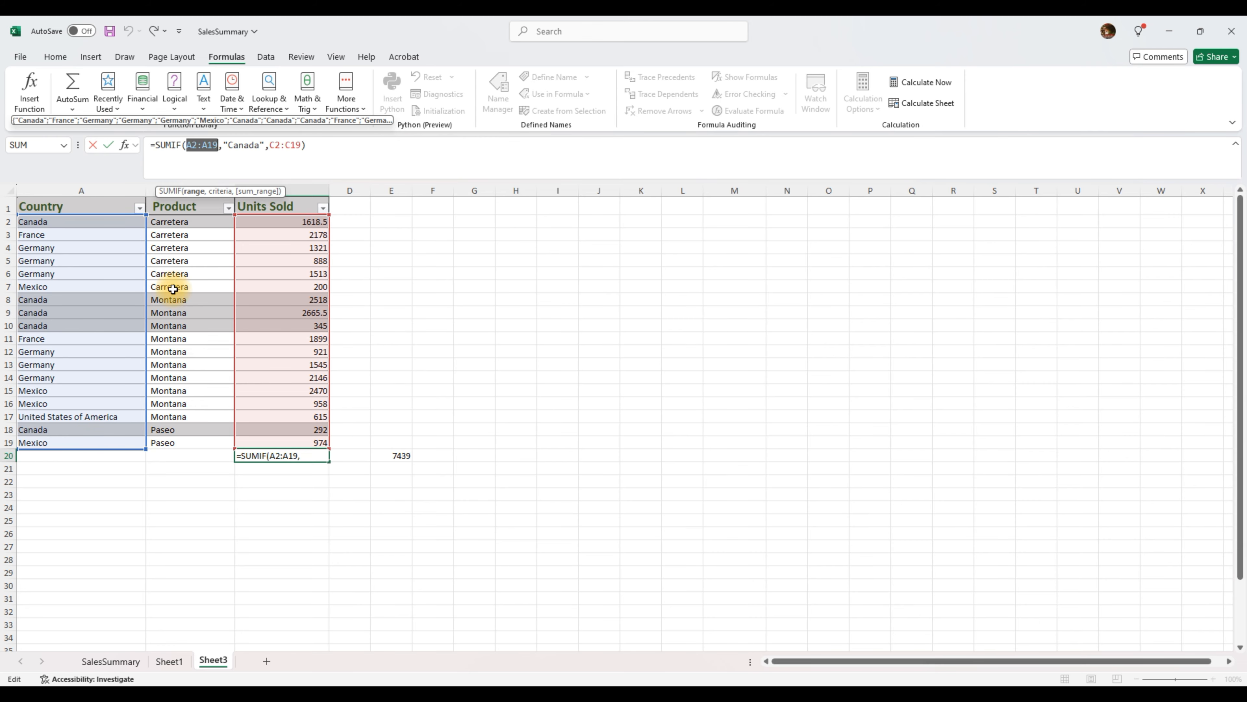
{"action": "left_click_drag", "start_coordinate": [229, 142], "coordinate": [301, 145]}
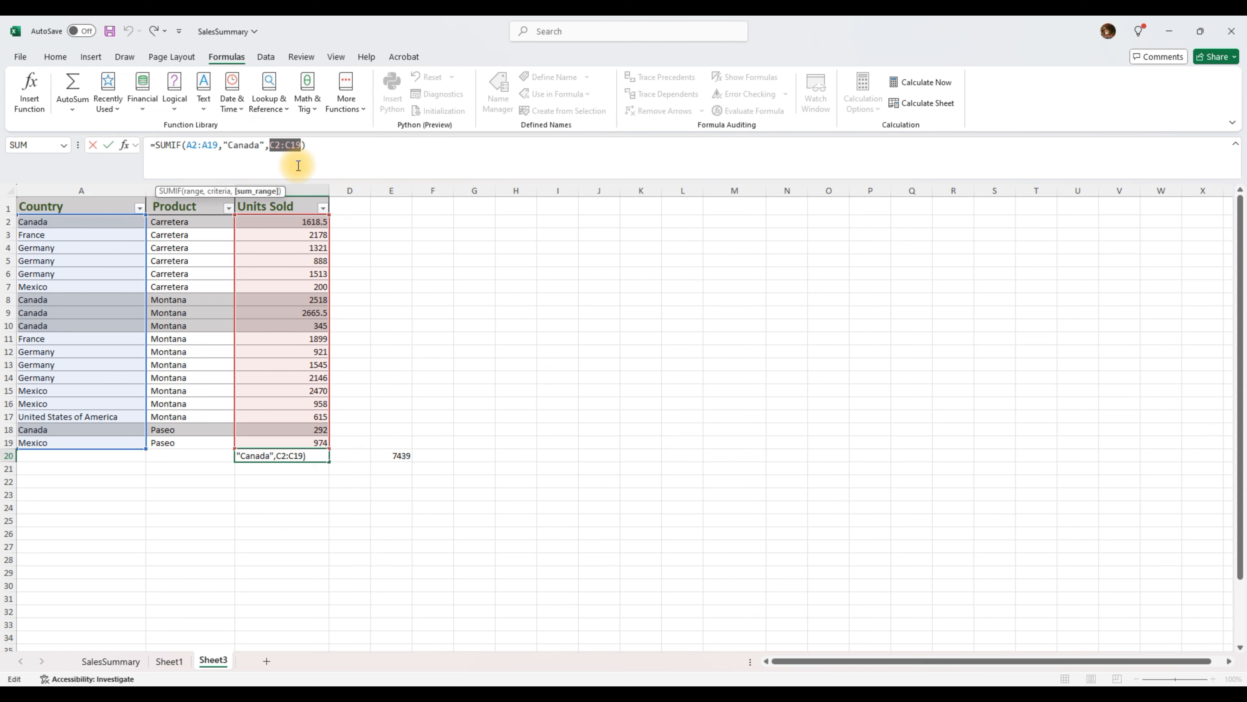
{"action": "key", "text": "Escape"}
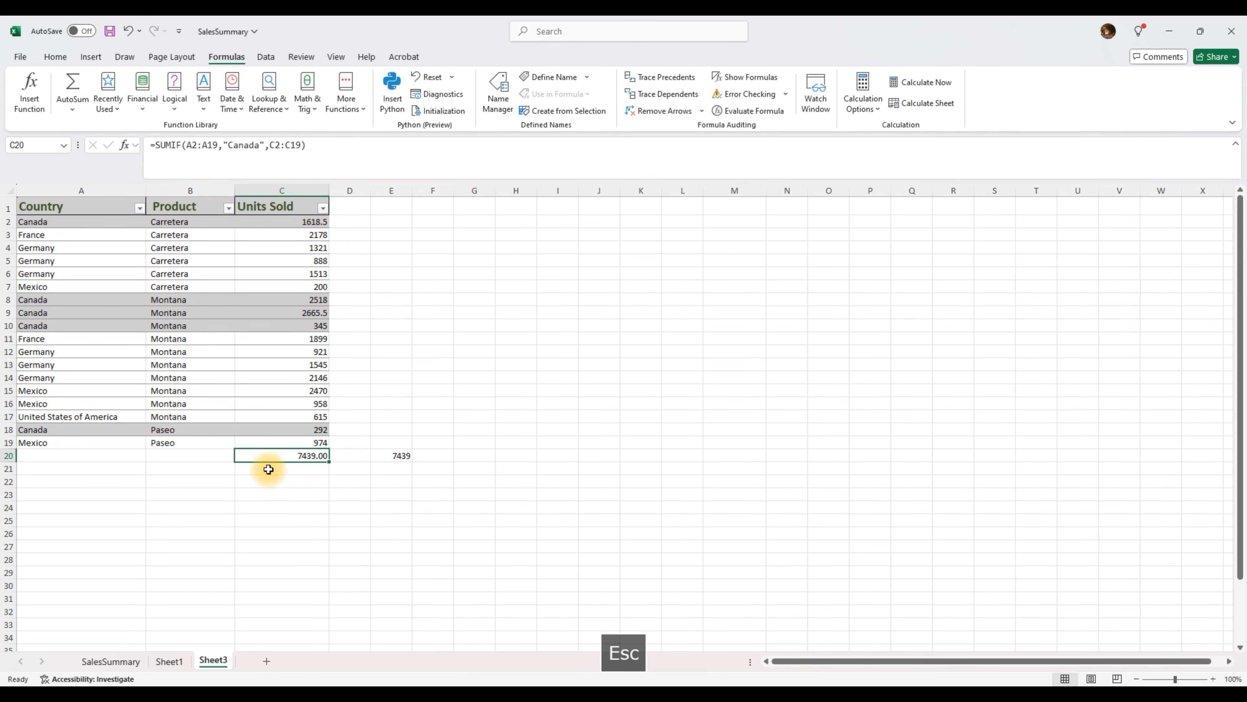
Enter the label "Total Sale" in A20, in the same row as the SUMIF total.
{"action": "left_click", "coordinate": [64, 456]}
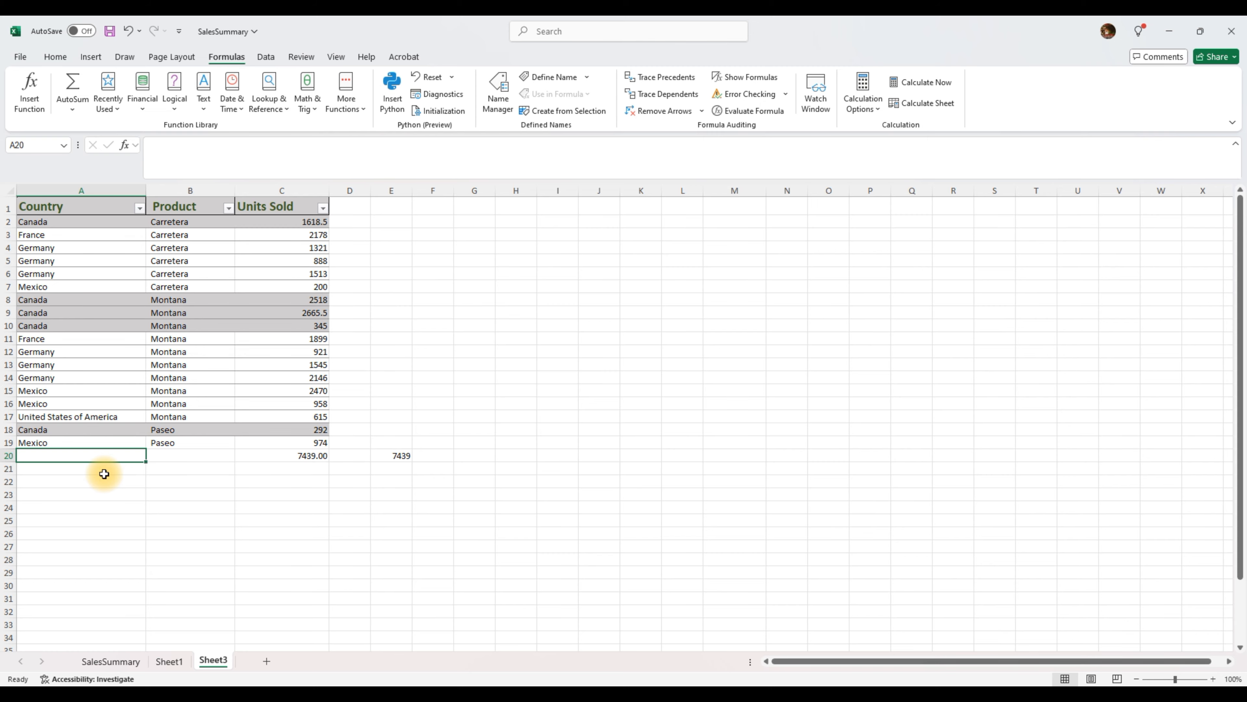
{"action": "type", "text": "Total Sa"}
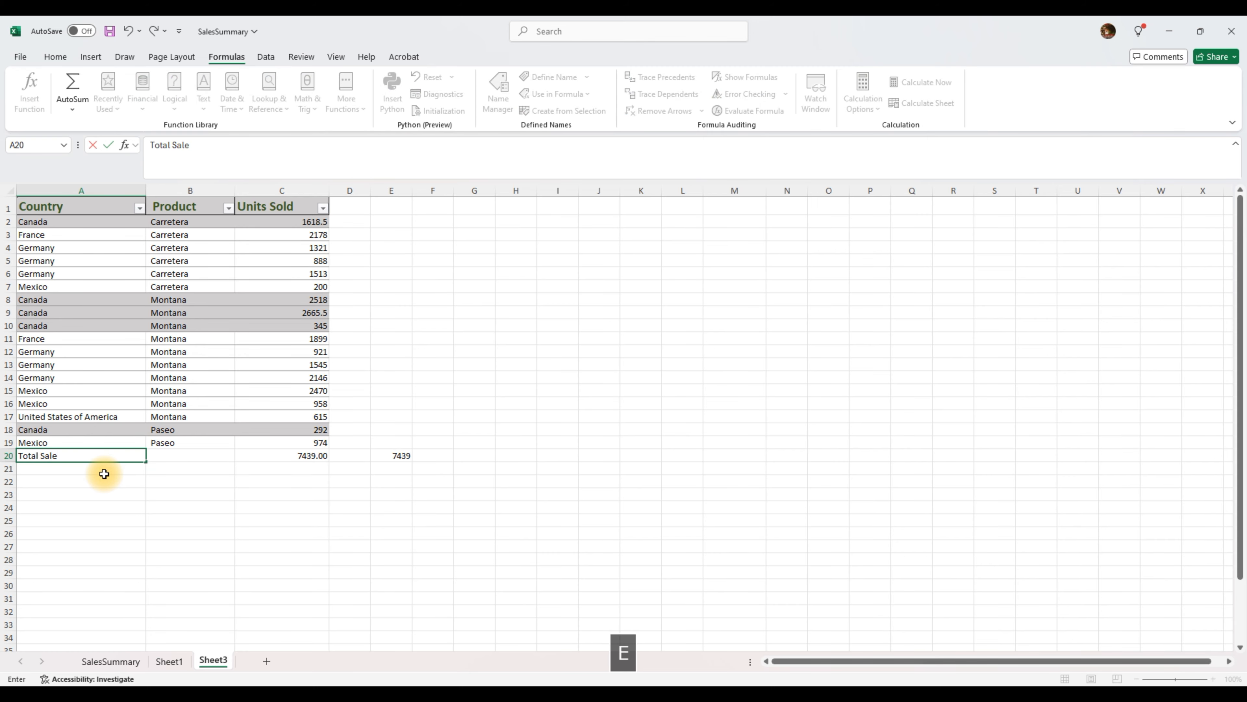
{"action": "type", "text": "le"}
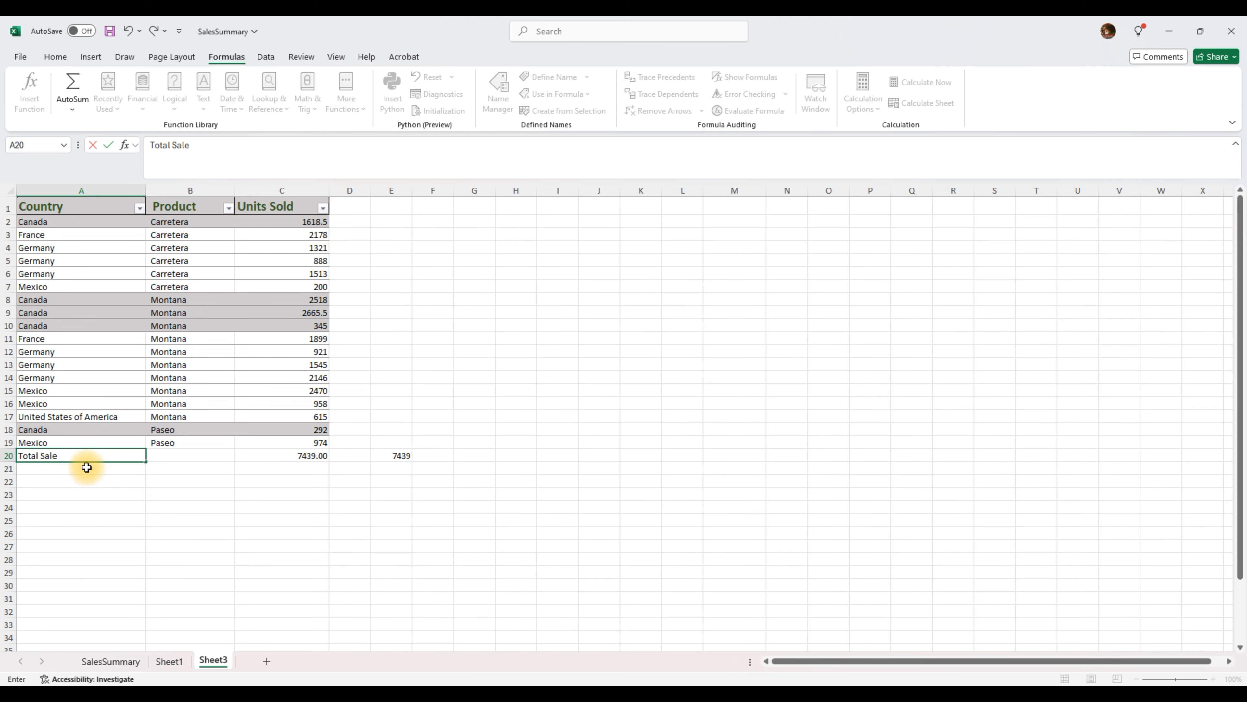
{"action": "key", "text": "Return"}
{"action": "key", "text": "Escape"}
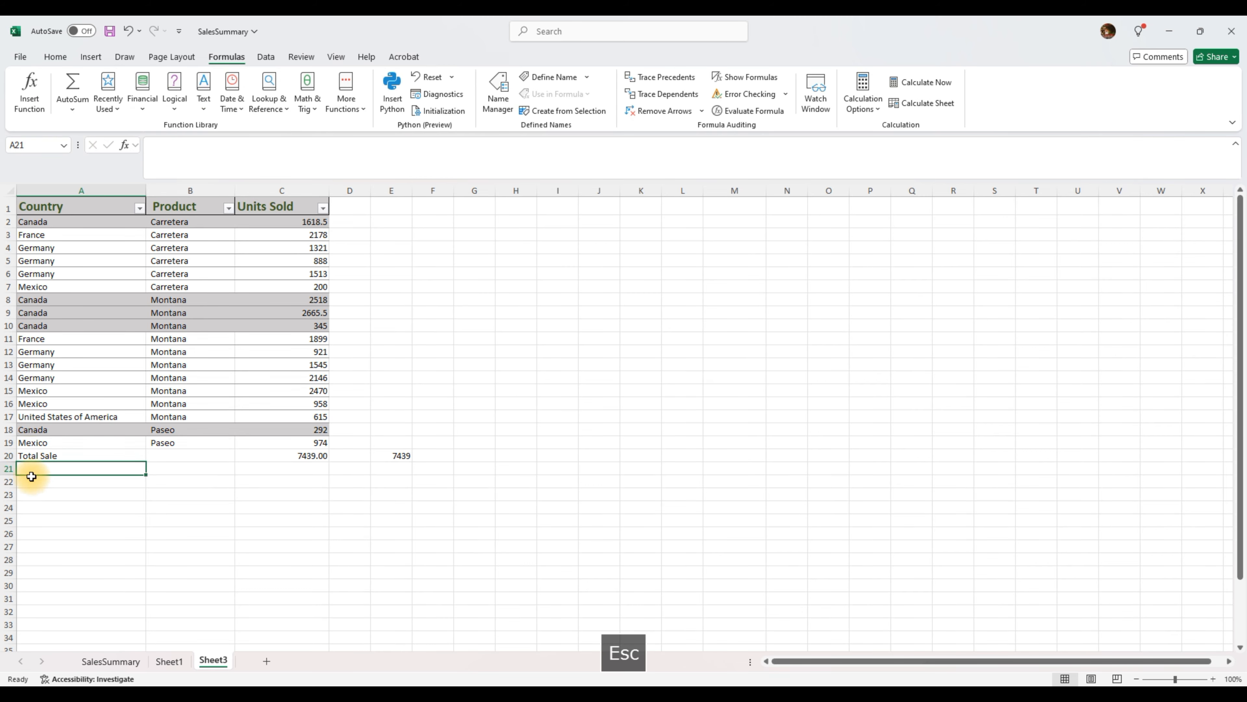
Move the total row A20:C20, with its label and SUMIF formula, down to row 23.
{"action": "left_click", "coordinate": [33, 461]}
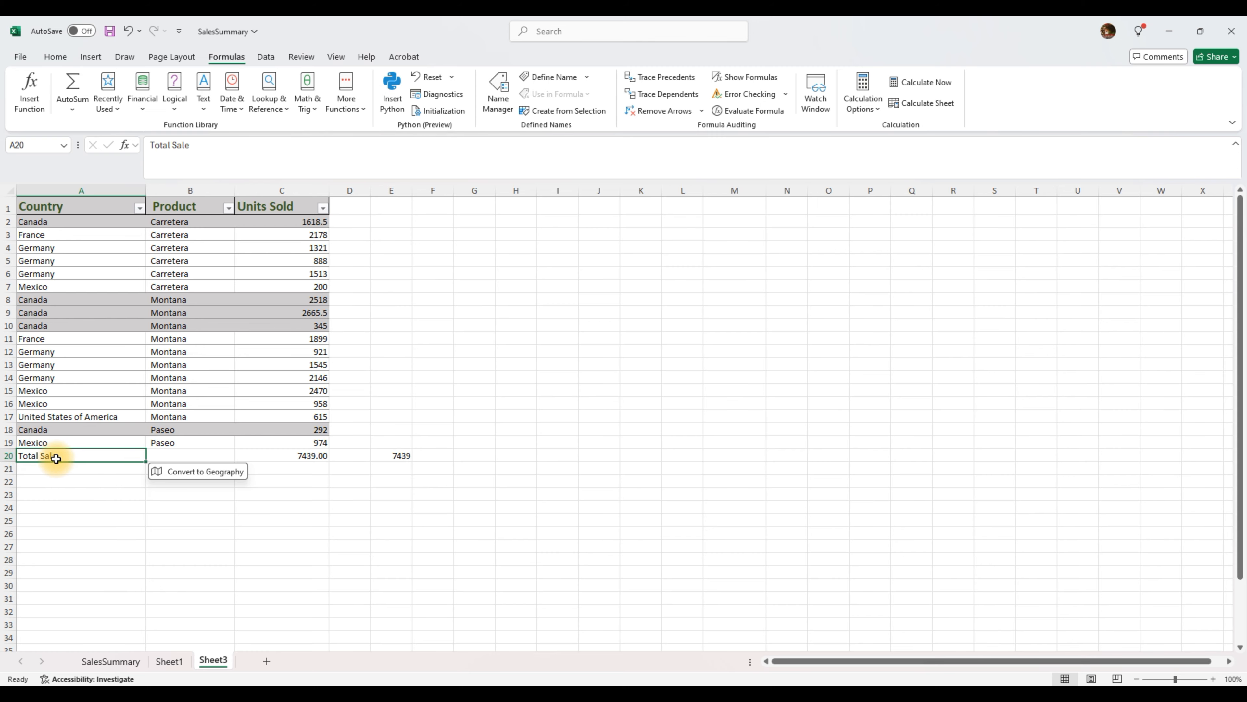
{"action": "left_click_drag", "start_coordinate": [321, 455], "coordinate": [73, 451]}
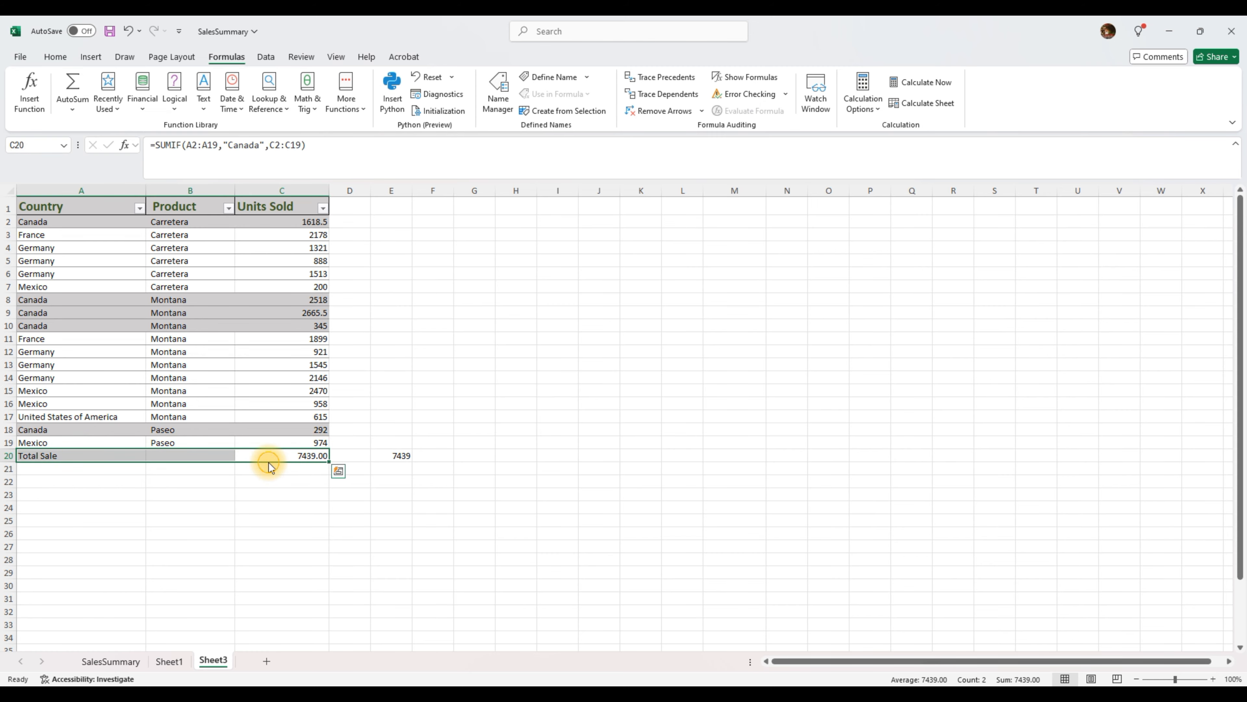
{"action": "left_click_drag", "start_coordinate": [269, 462], "coordinate": [268, 496]}
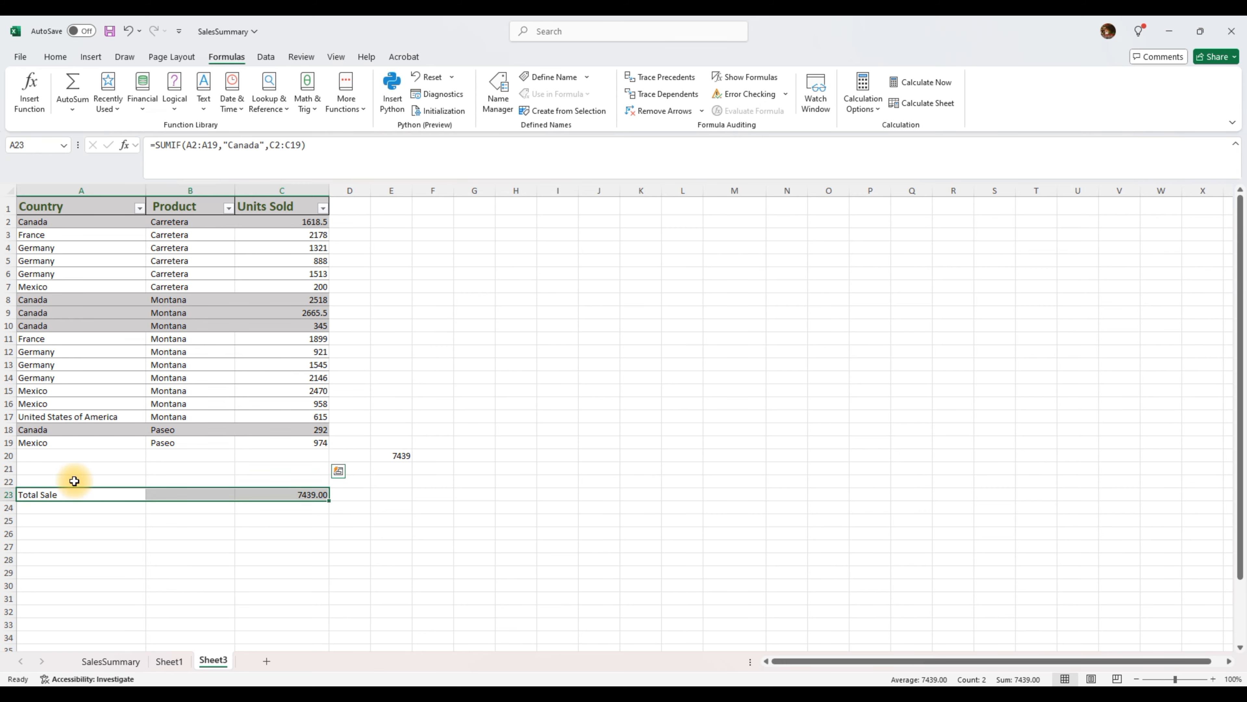
Change the label in A23 to "Total Sales".
{"action": "left_click", "coordinate": [66, 495]}
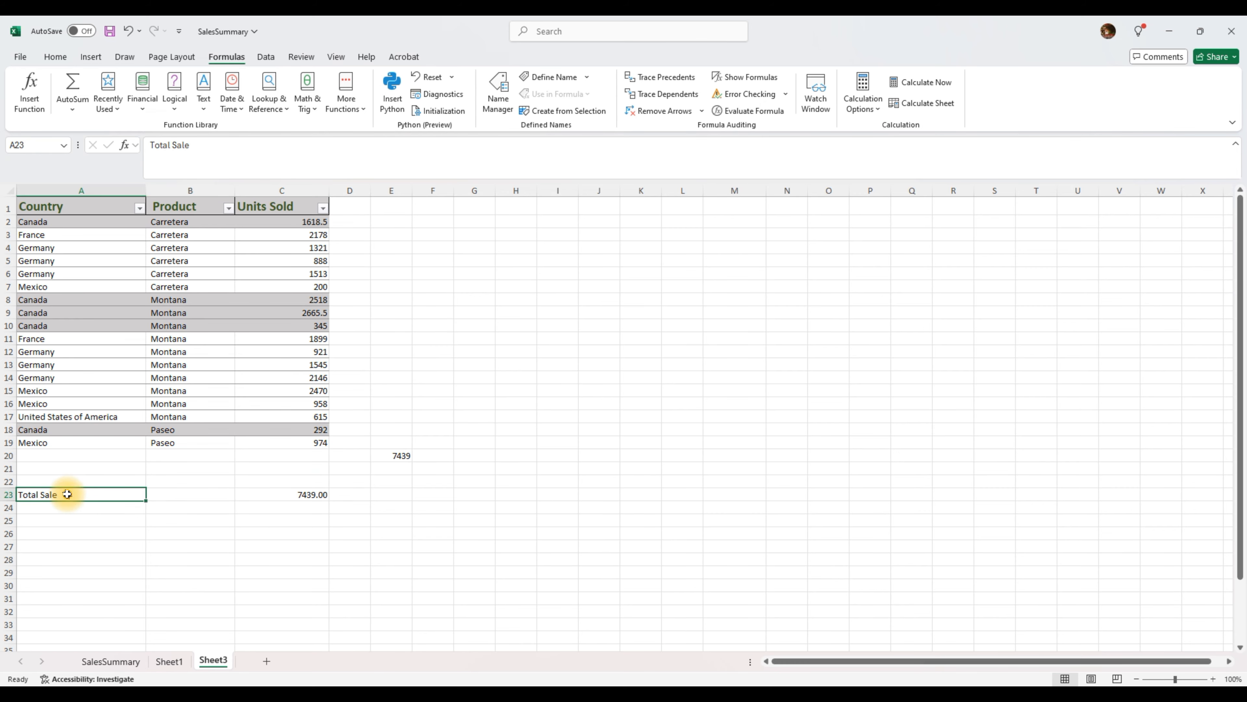
{"action": "double_click", "coordinate": [67, 494]}
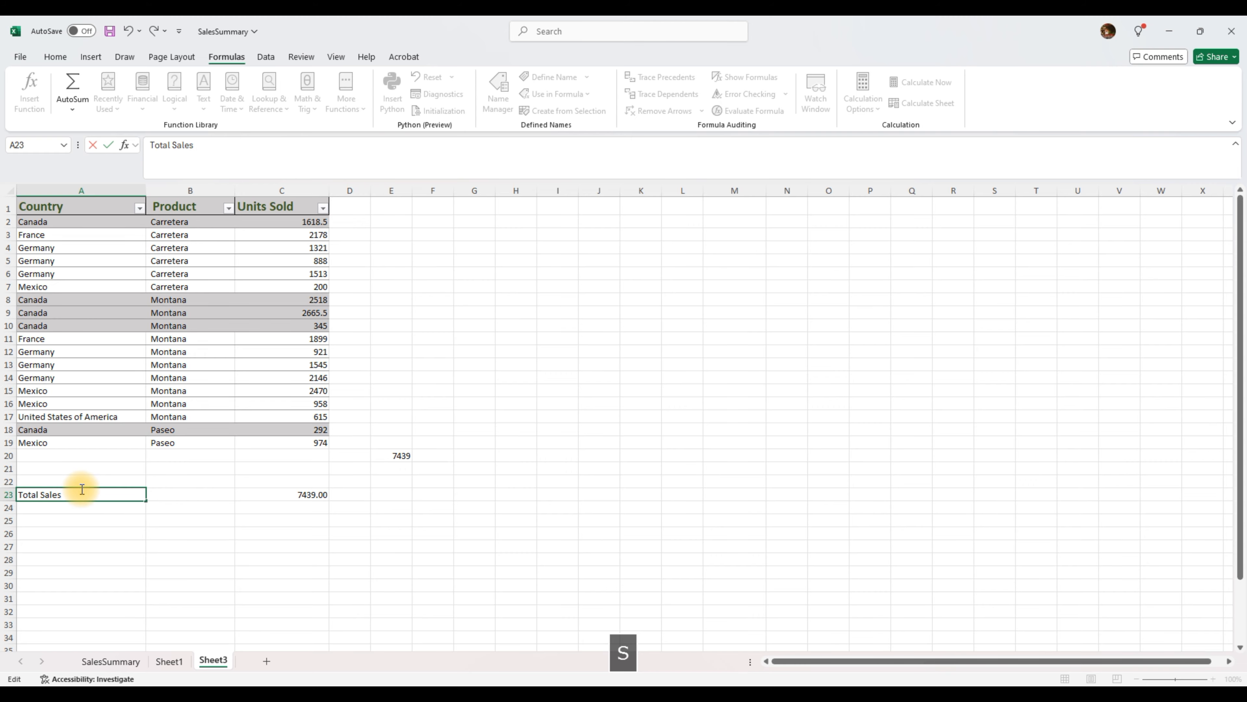
{"action": "type", "text": "s"}
{"action": "left_click", "coordinate": [275, 531]}
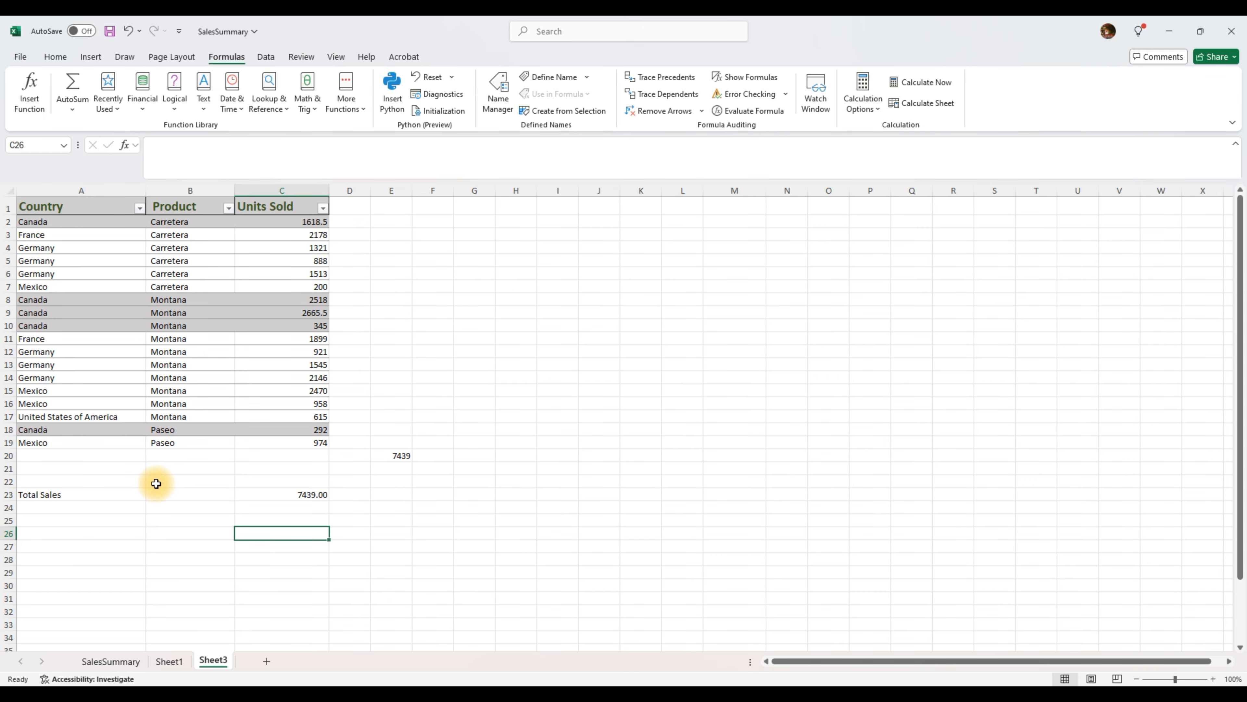
Enter the heading "Country Name" in B22 and the country "Canada" below it in B23.
{"action": "left_click", "coordinate": [173, 480]}
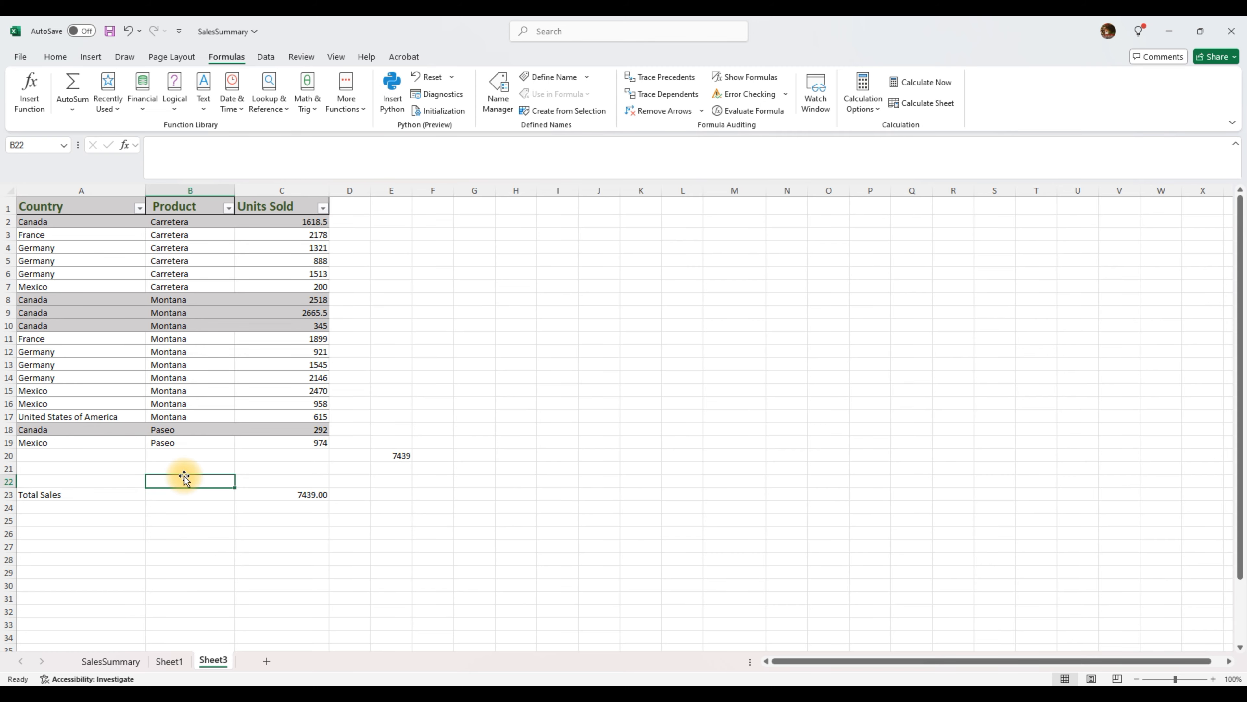
{"action": "type", "text": "Cou"}
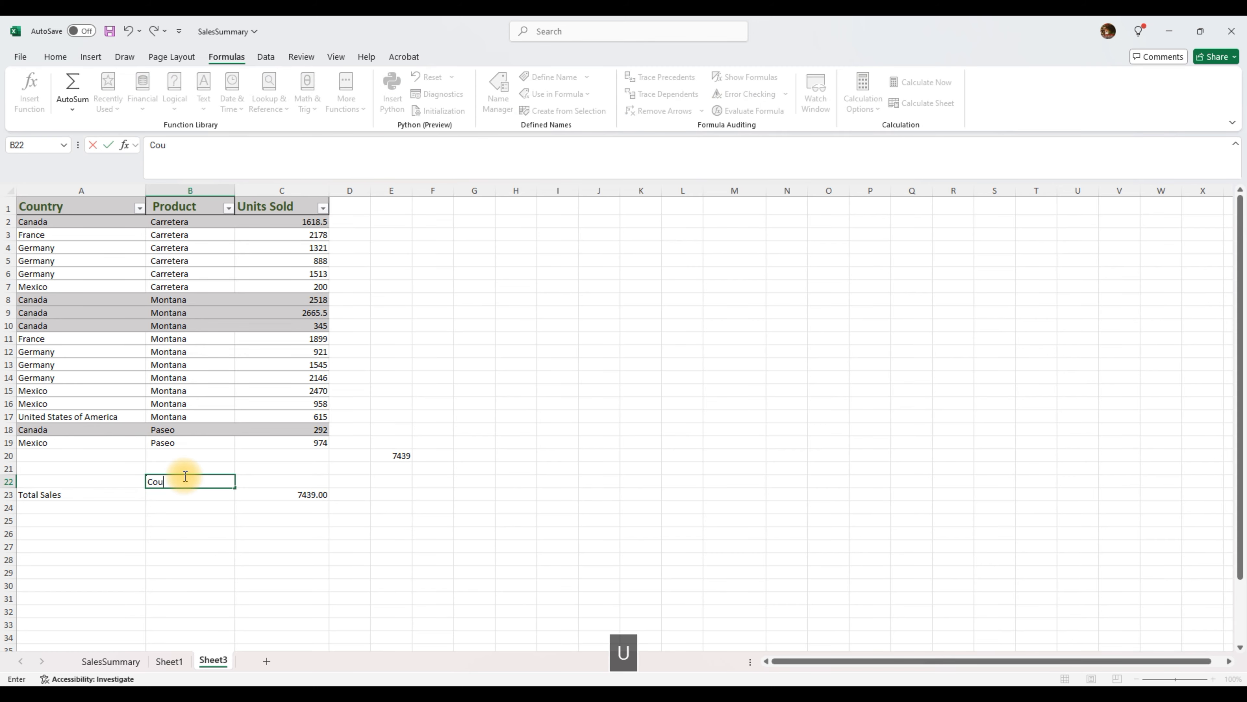
{"action": "type", "text": "ntry Name"}
{"action": "left_click", "coordinate": [206, 494]}
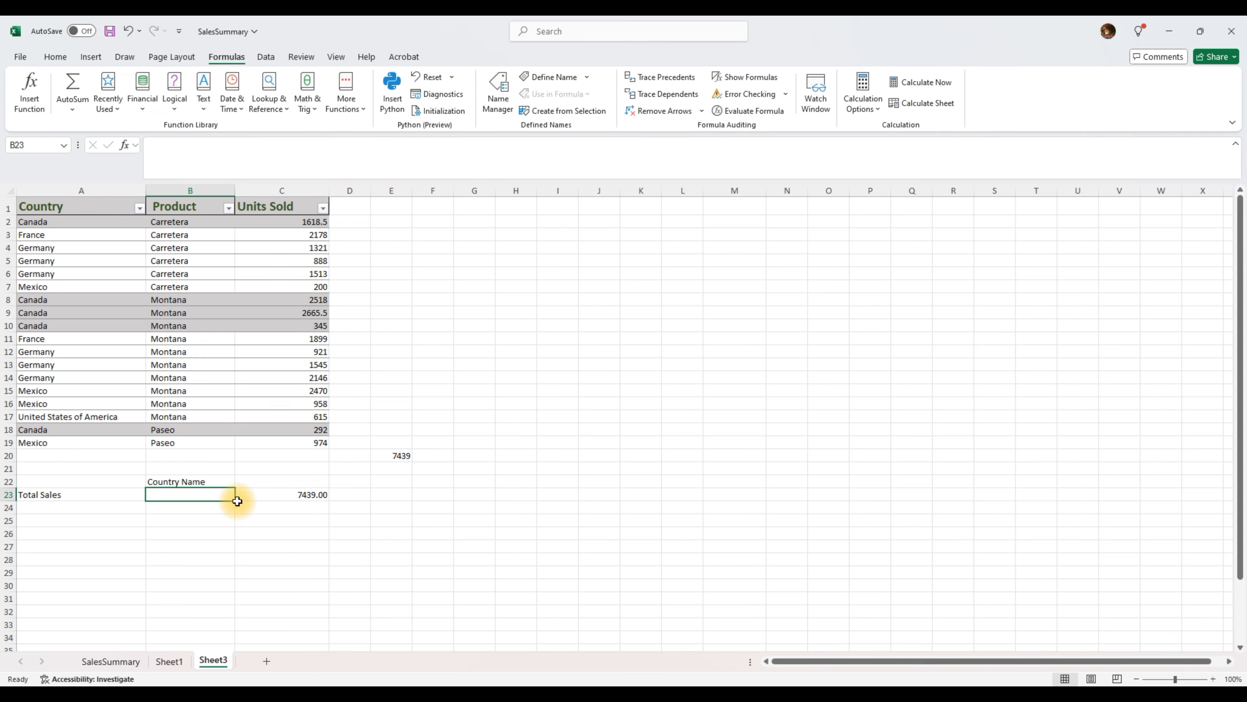
{"action": "type", "text": "Canada"}
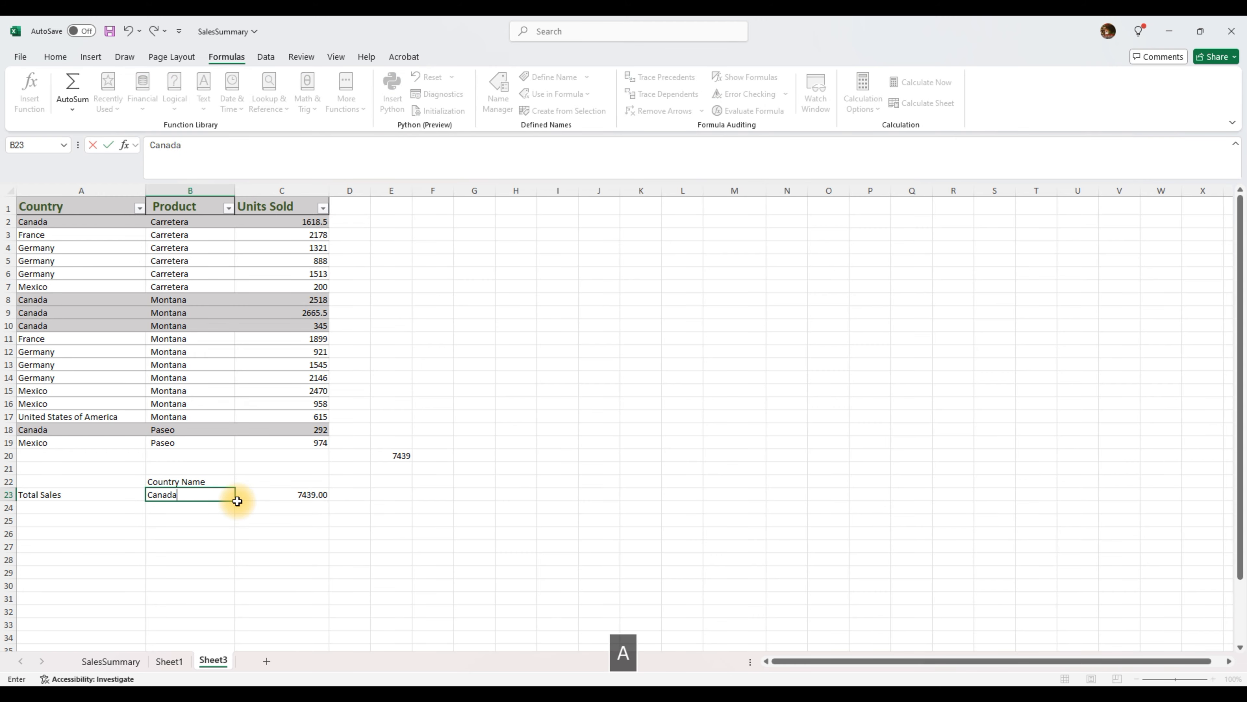
{"action": "key", "text": "Tab"}
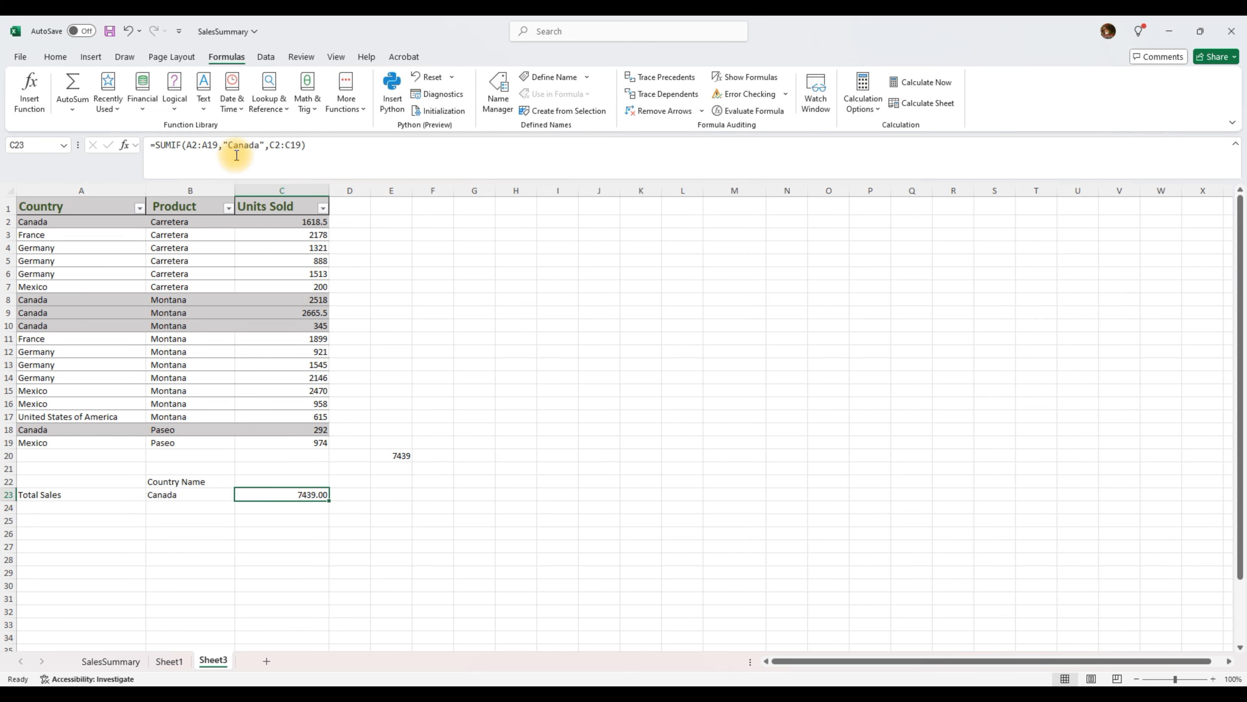
Replace the fixed "Canada" criterion in the SUMIF formula in C23 with a reference to cell B23.
{"action": "left_click", "coordinate": [222, 148]}
{"action": "left_click_drag", "start_coordinate": [224, 146], "coordinate": [262, 147]}
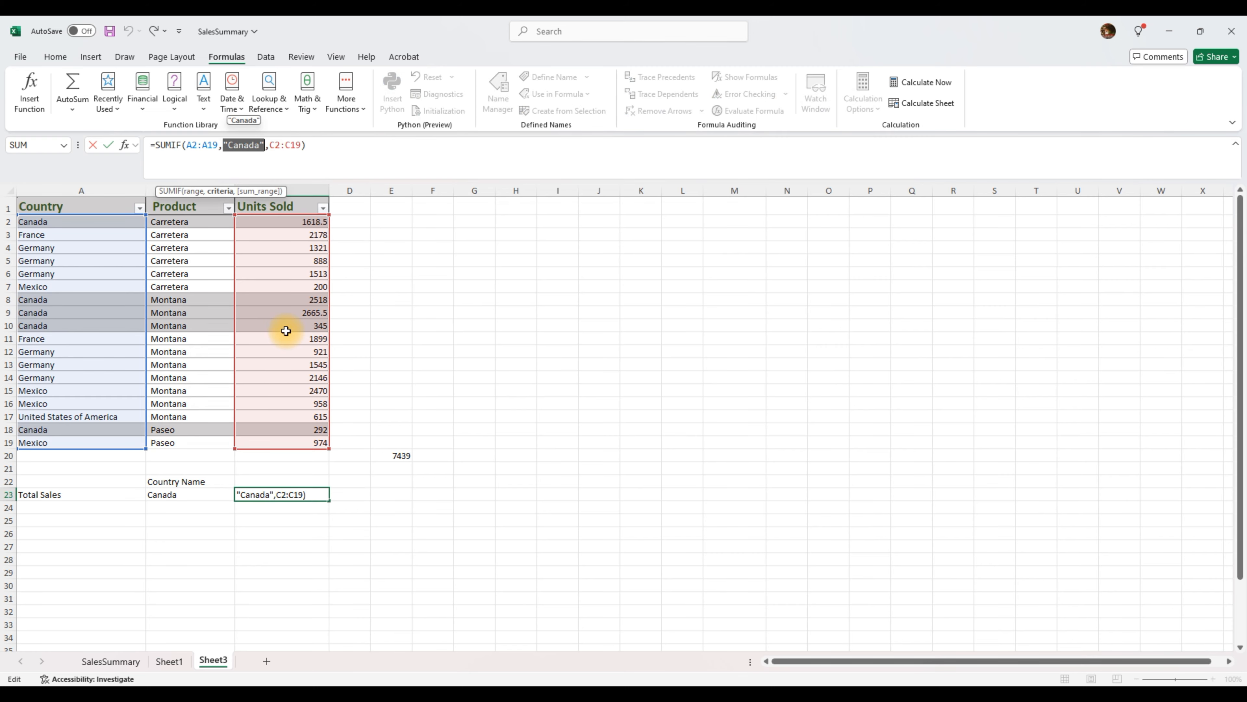
{"action": "key", "text": "BackSpace"}
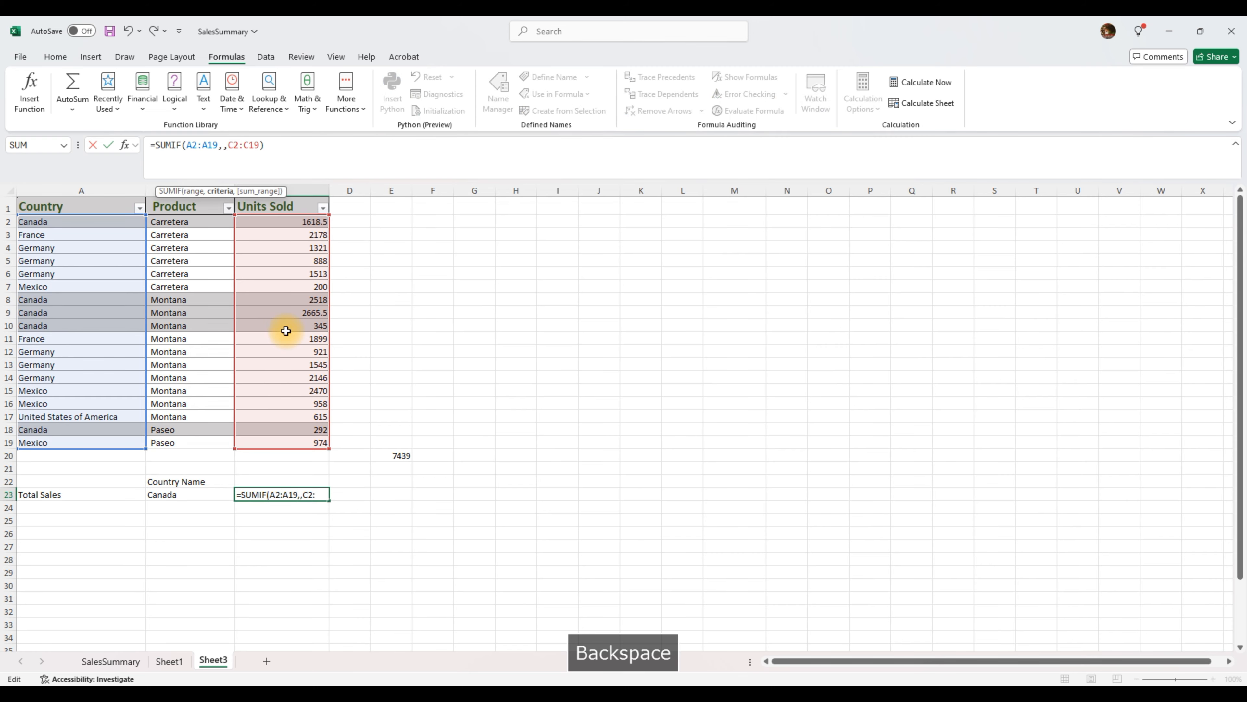
{"action": "left_click", "coordinate": [177, 493]}
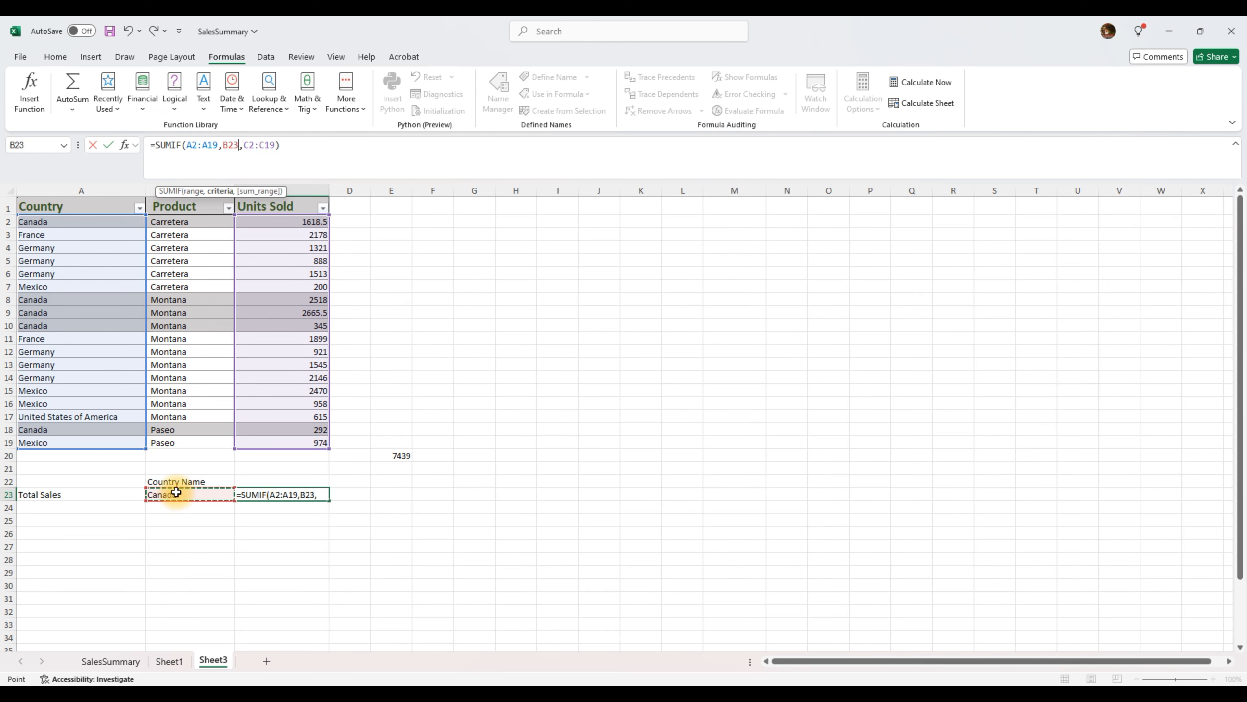
{"action": "key", "text": "Return"}
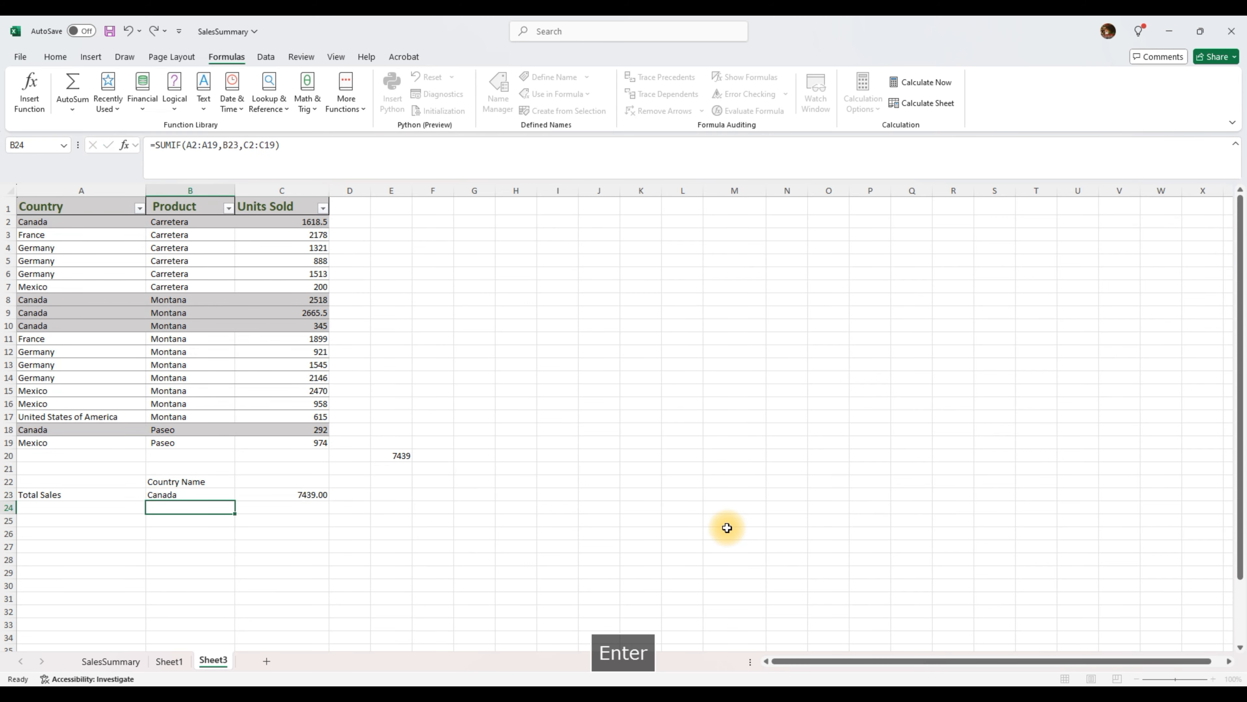
Compare the country in B23 with the criteria argument of the SUMIF formula in C23, leaving the formula unedited.
{"action": "left_click", "coordinate": [186, 494]}
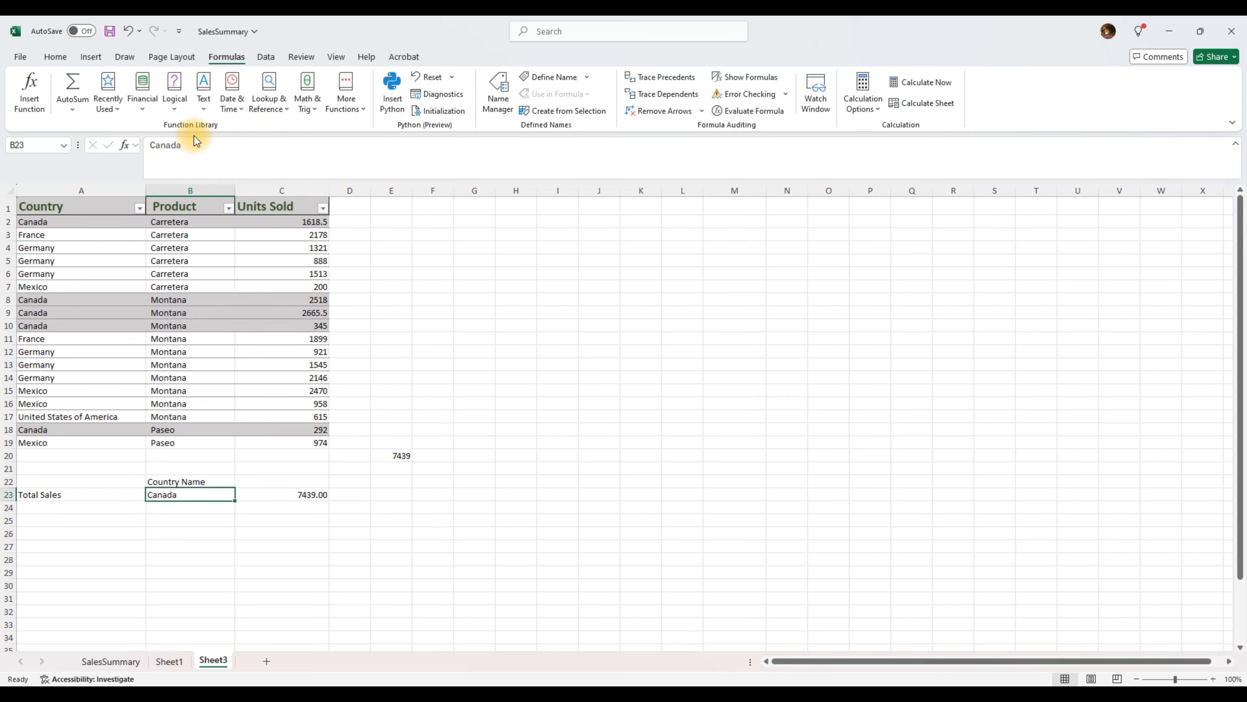
{"action": "left_click", "coordinate": [313, 493]}
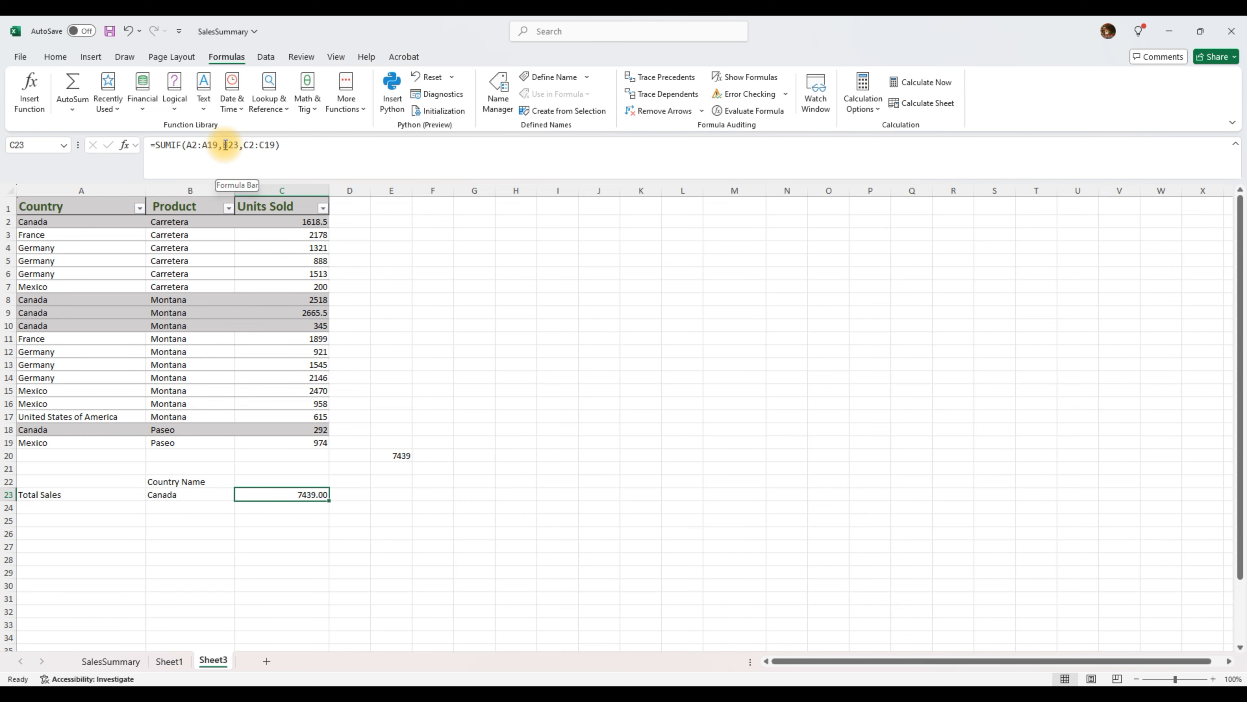
{"action": "left_click", "coordinate": [240, 144]}
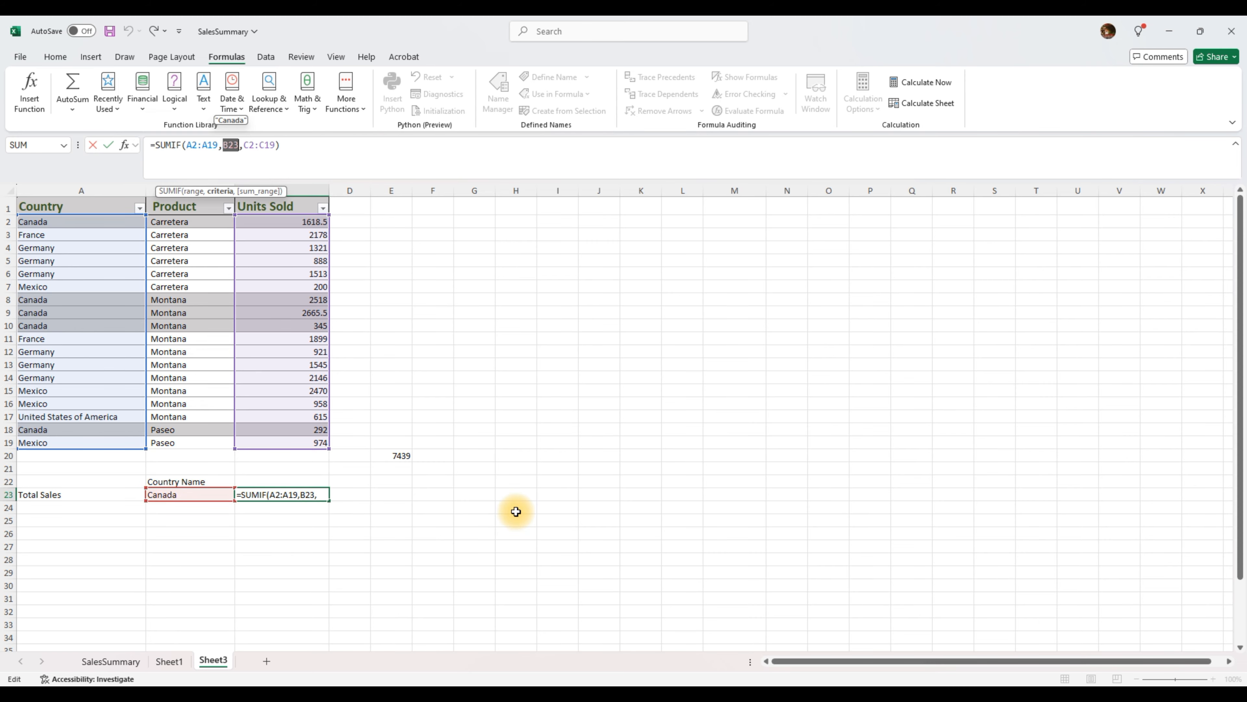
{"action": "key", "text": "Escape"}
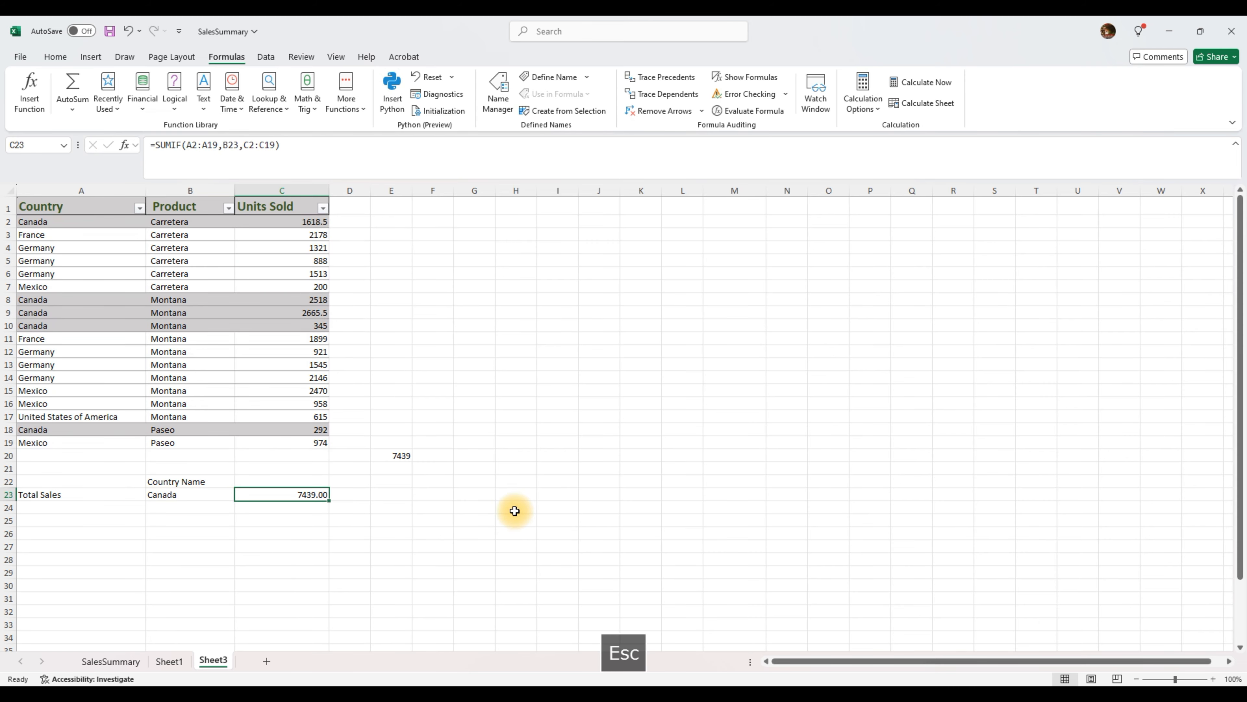
Move the "Country Name" label to A21 and the "Canada" criterion cell to B21.
{"action": "left_click", "coordinate": [180, 497]}
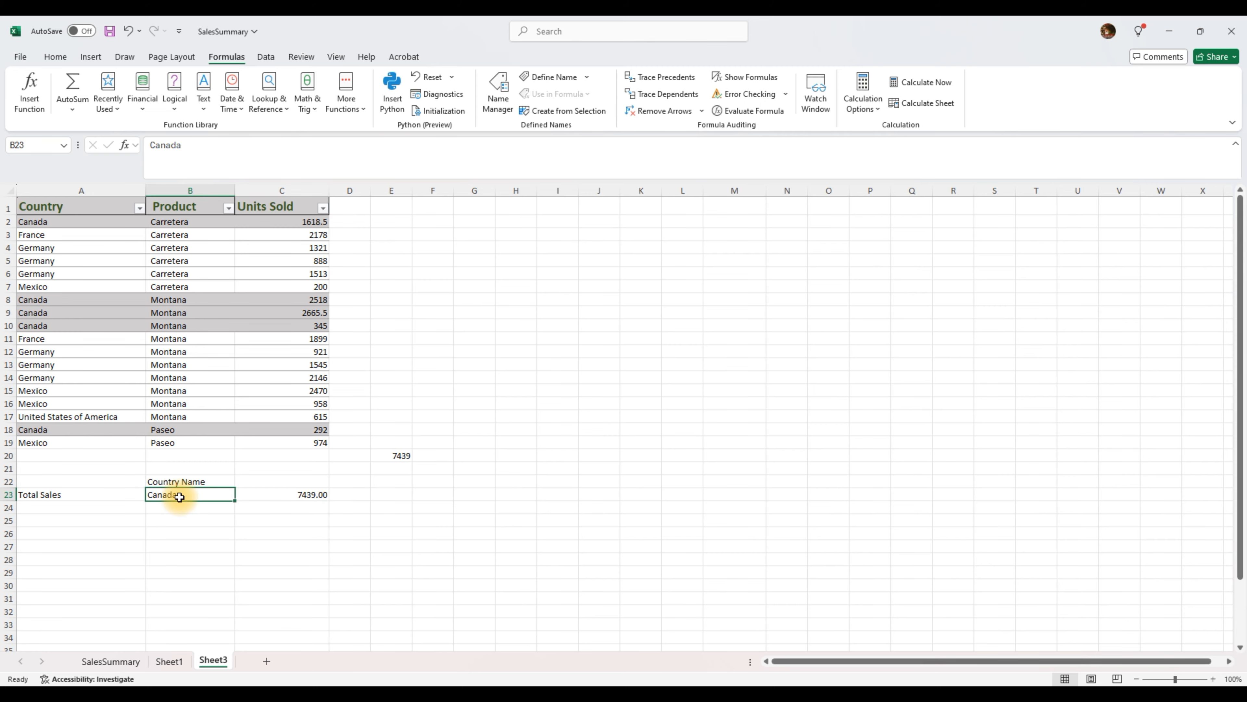
{"action": "left_click", "coordinate": [169, 482]}
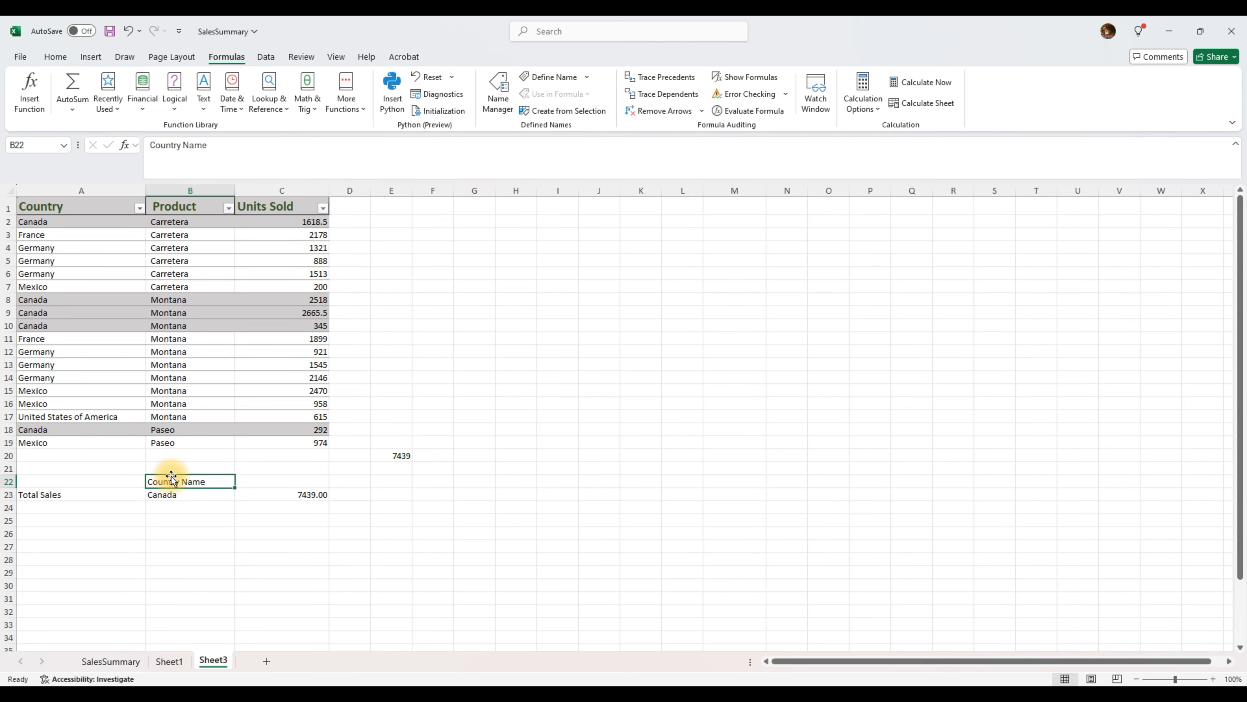
{"action": "left_click_drag", "start_coordinate": [171, 476], "coordinate": [100, 472]}
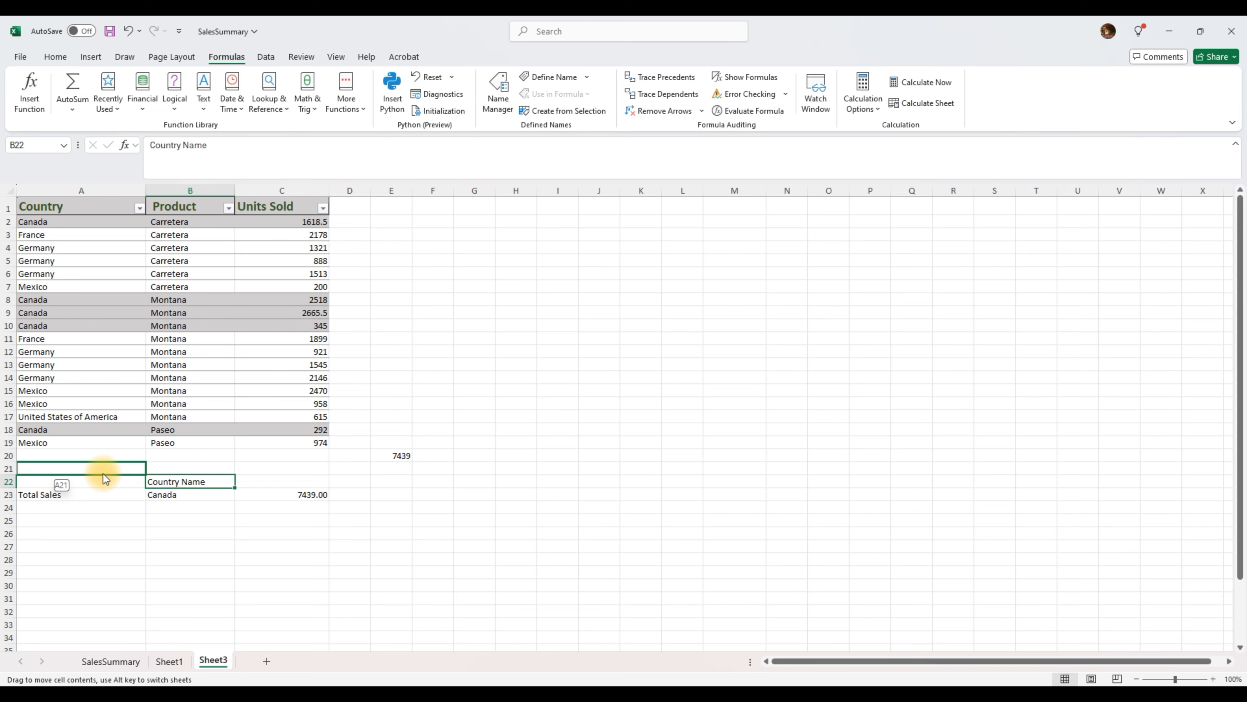
{"action": "left_click_drag", "start_coordinate": [103, 473], "coordinate": [103, 473]}
{"action": "left_click", "coordinate": [167, 495]}
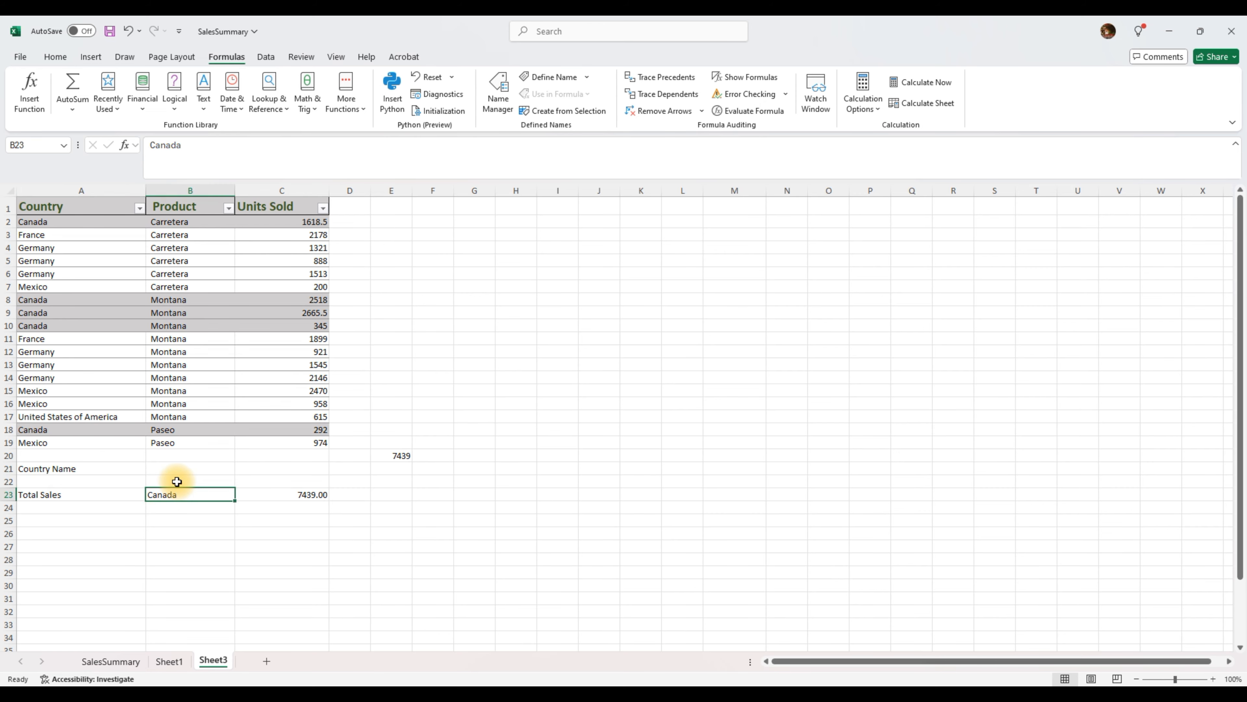
{"action": "left_click_drag", "start_coordinate": [177, 489], "coordinate": [181, 474]}
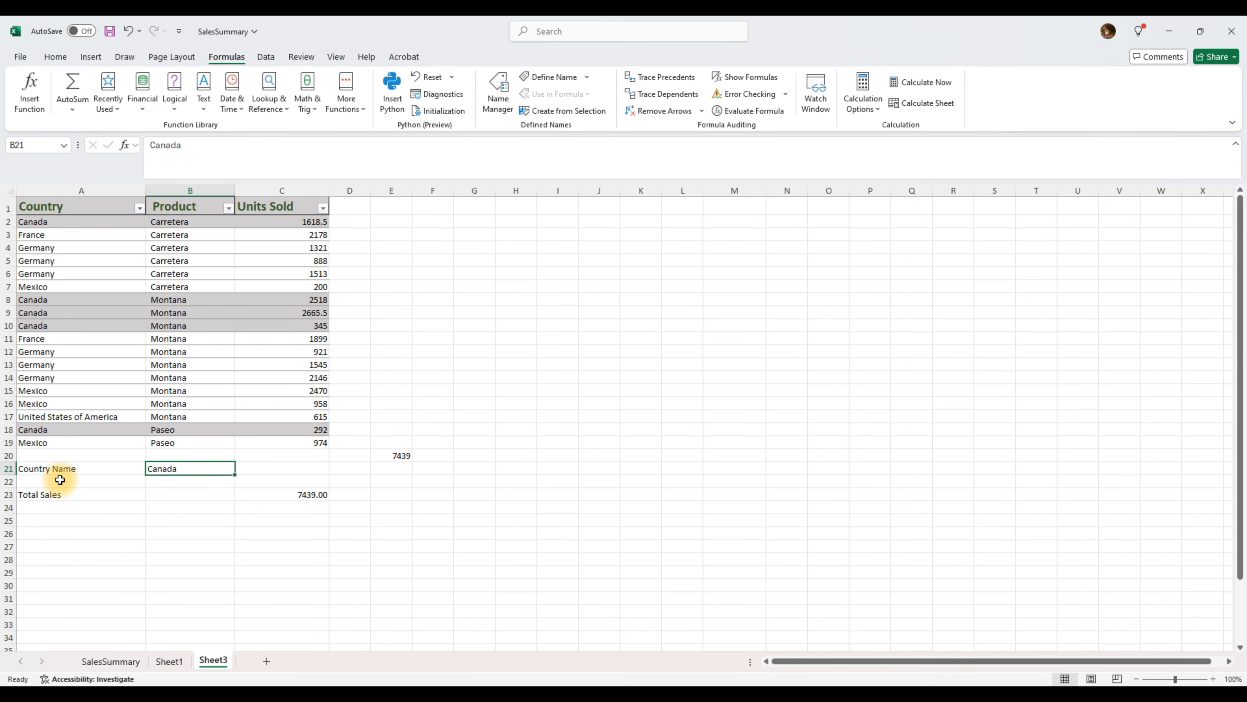
Check which cells the SUMIF formula in C23 references, leaving the formula unedited.
{"action": "left_click", "coordinate": [305, 495]}
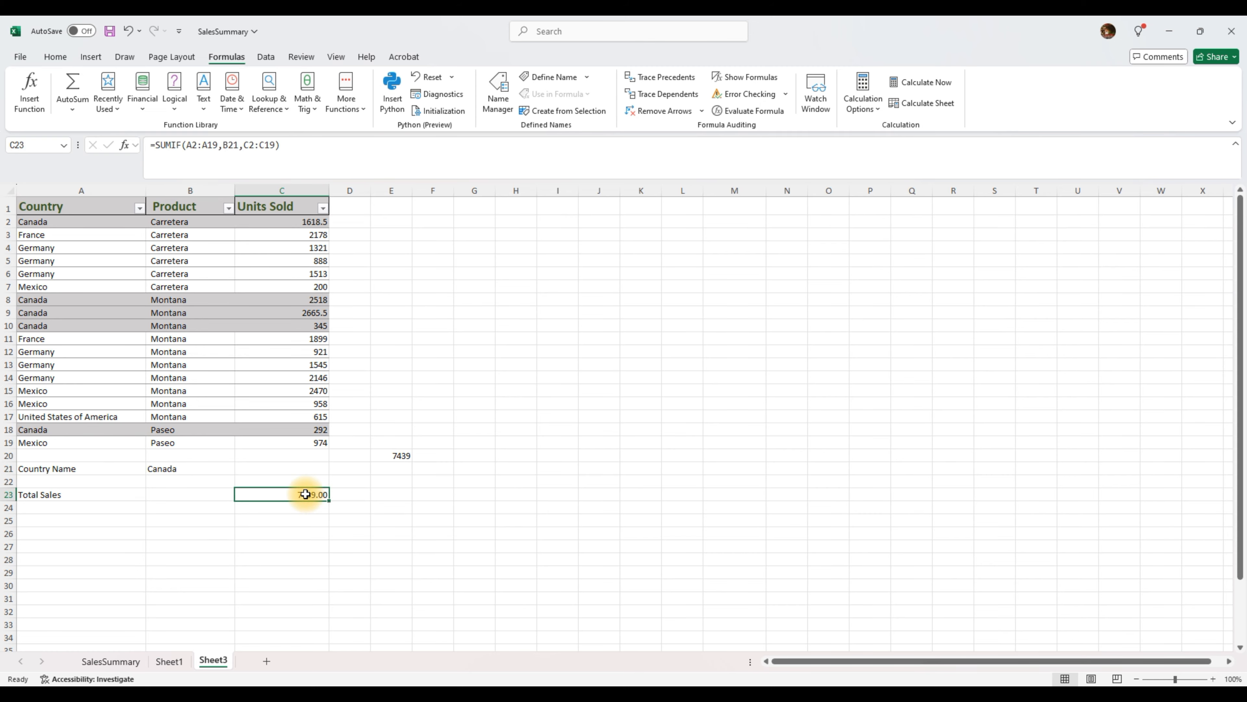
{"action": "key", "text": "F2"}
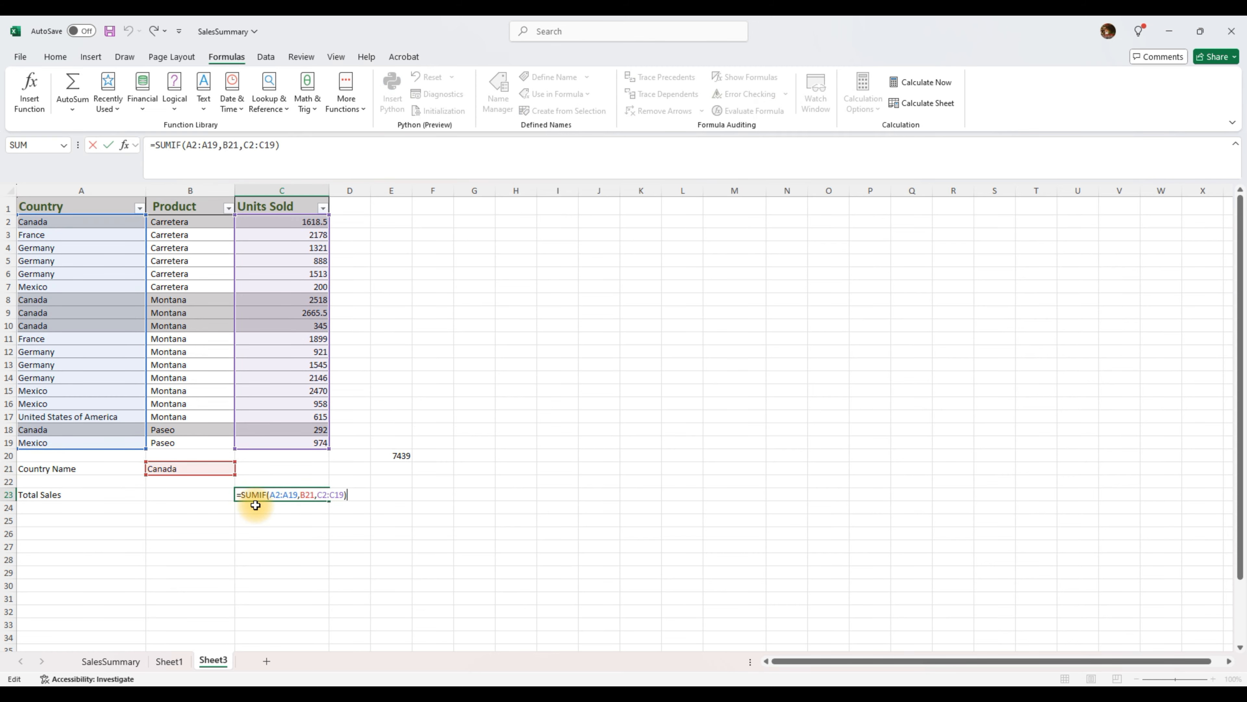
{"action": "key", "text": "Escape"}
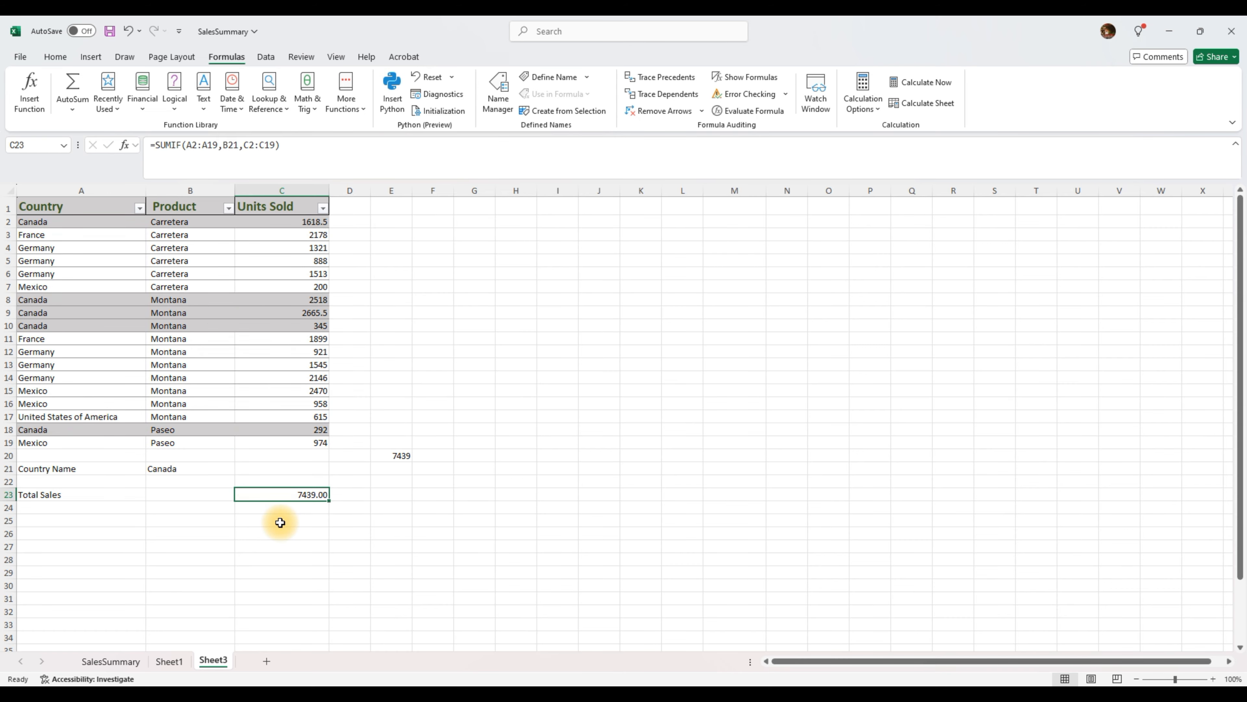
Inspect the ranges used by the SUMIF formula in C23 and its criterion cell B21 without changing either.
{"action": "key", "text": "F2"}
{"action": "key", "text": "Escape"}
{"action": "key", "text": "F2"}
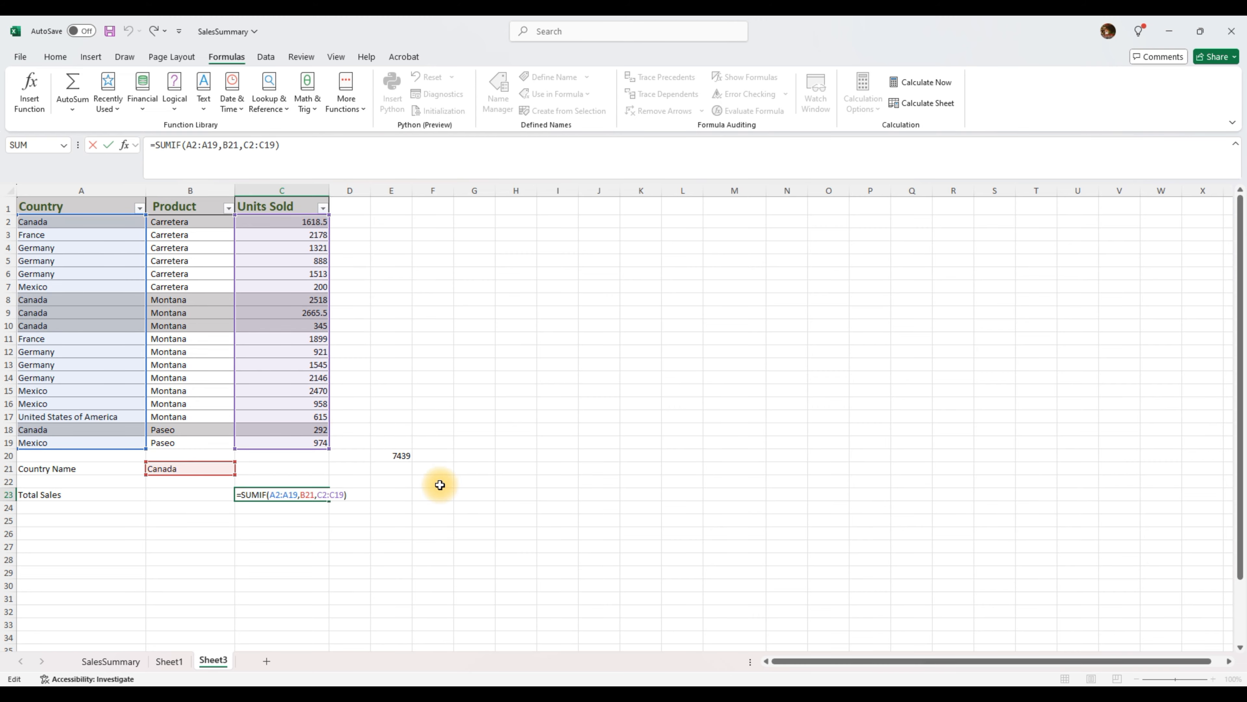
{"action": "key", "text": "Escape"}
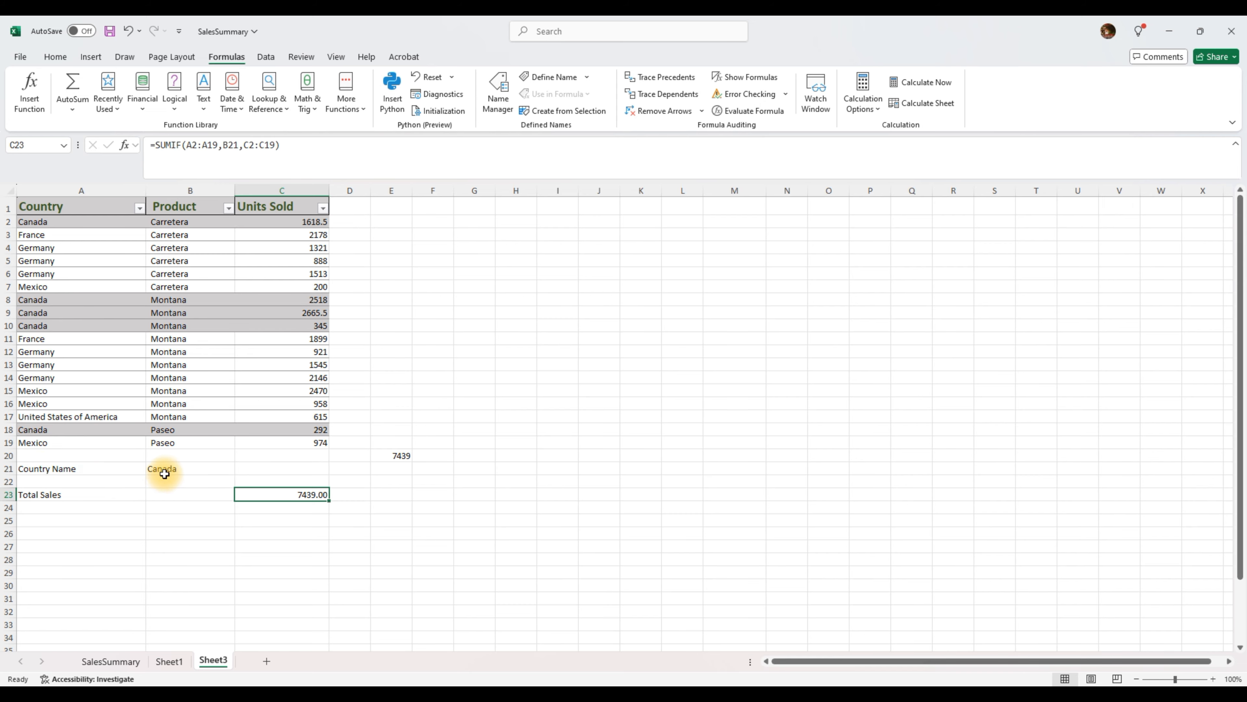
{"action": "left_click", "coordinate": [181, 468]}
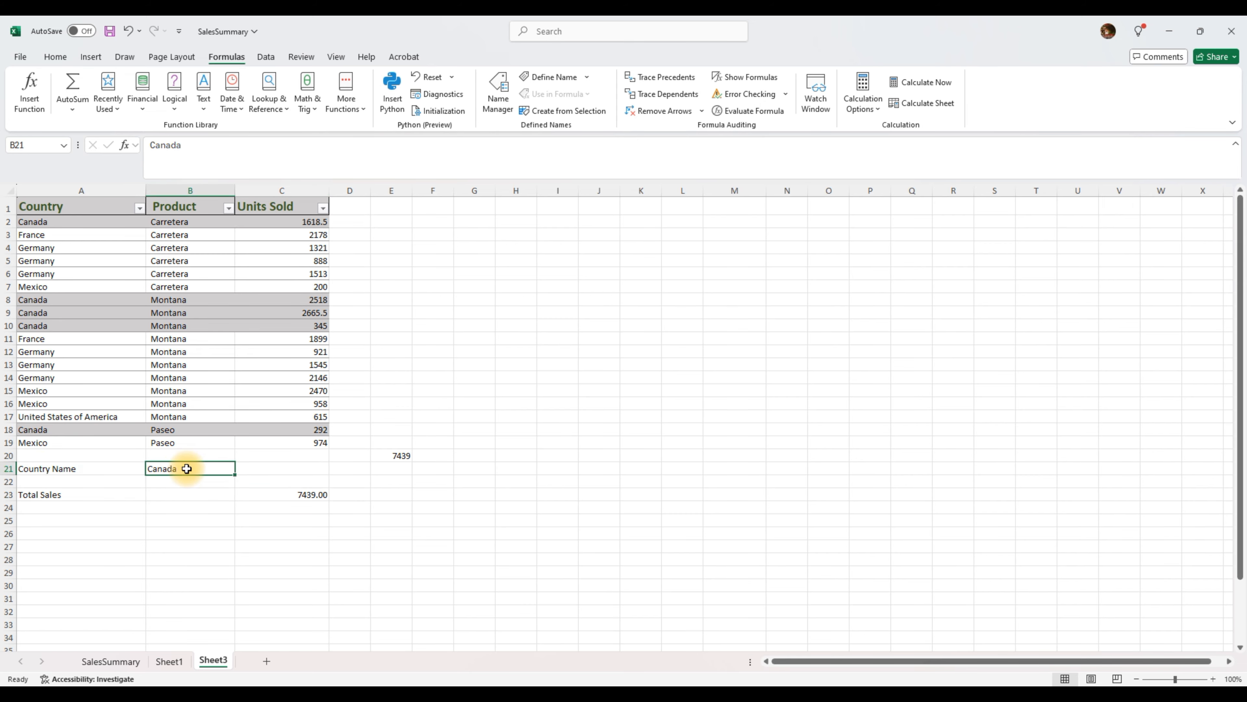
{"action": "left_click", "coordinate": [310, 497]}
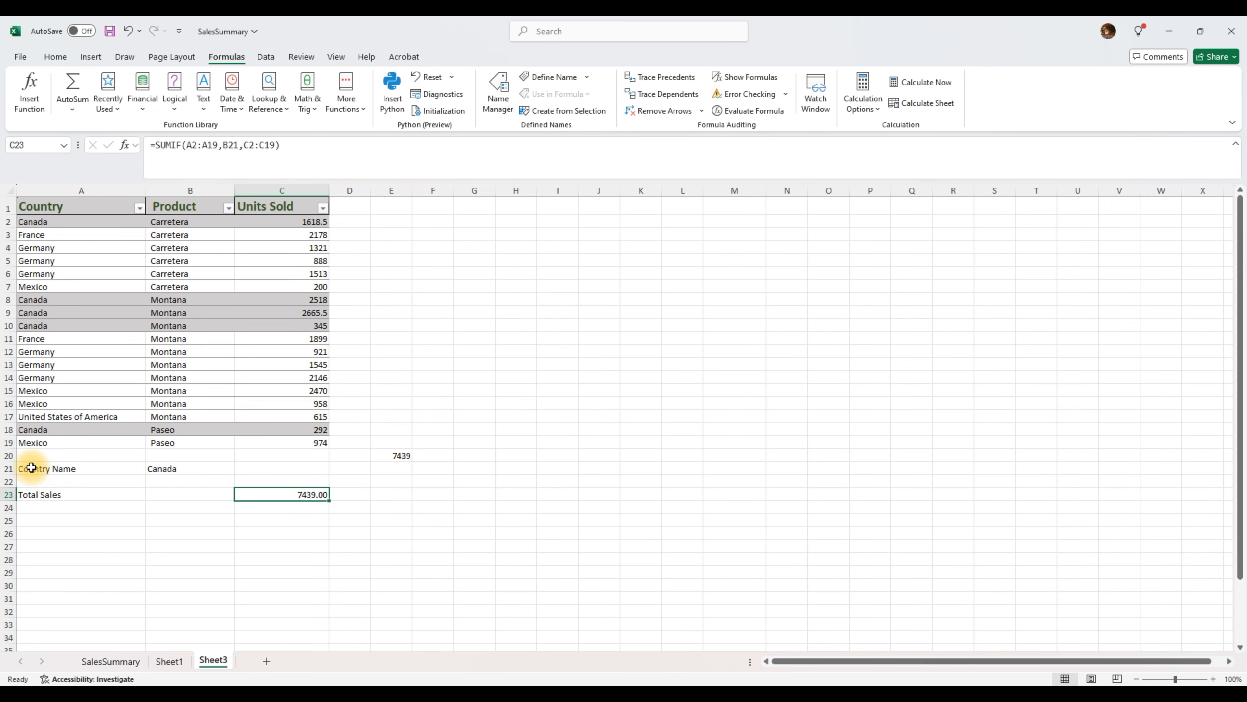
Fill the summary block A21:C23 with the same grey as the highlighted Canada rows.
{"action": "left_click_drag", "start_coordinate": [33, 469], "coordinate": [293, 497]}
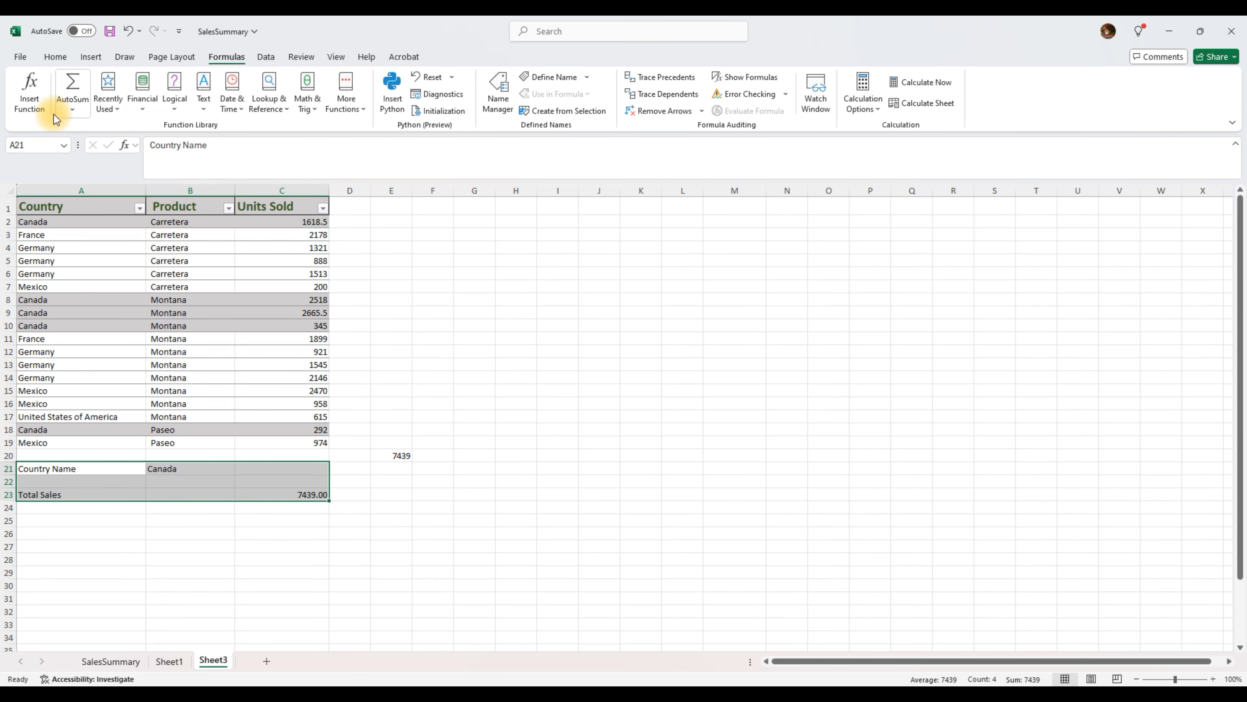
{"action": "left_click", "coordinate": [55, 57]}
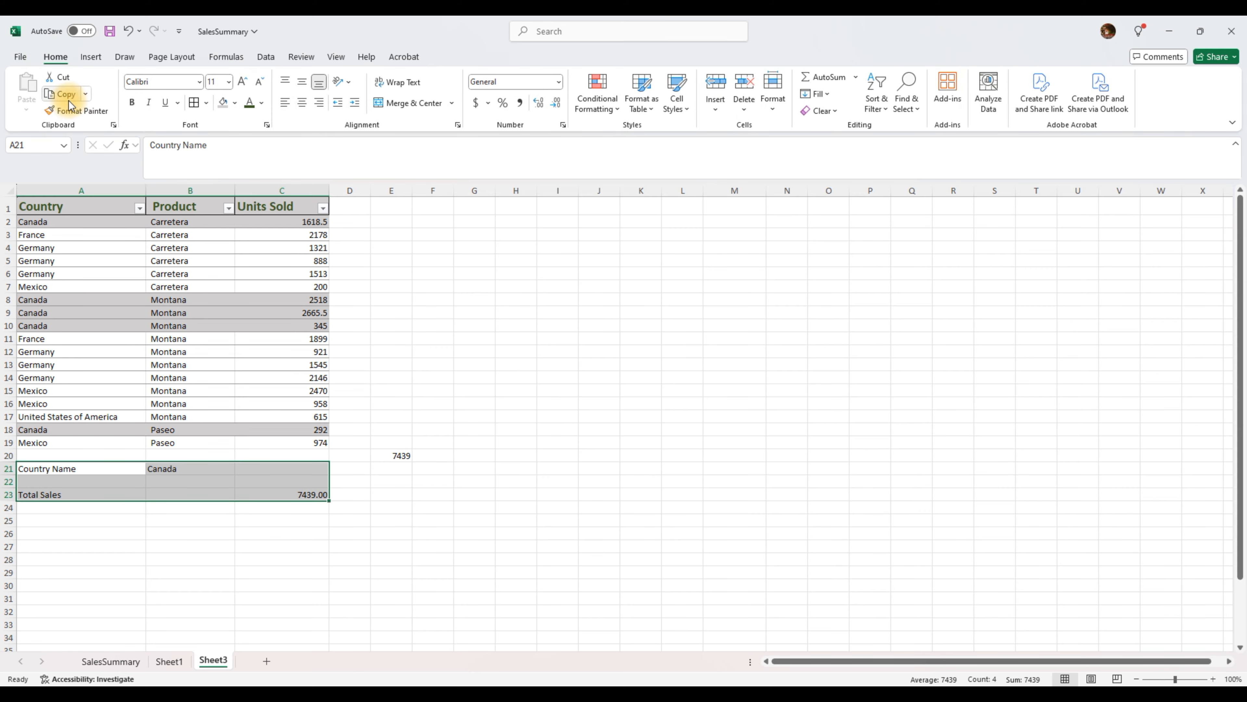
{"action": "left_click", "coordinate": [224, 104]}
{"action": "left_click", "coordinate": [108, 480]}
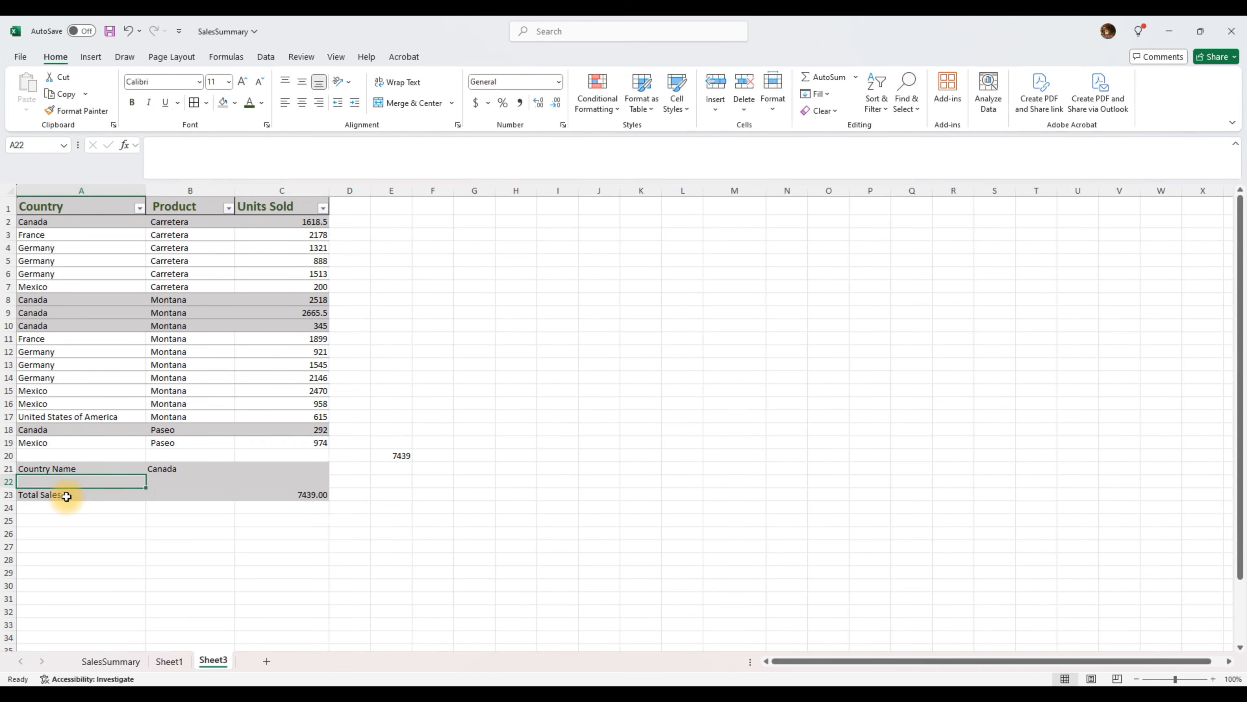
Add borders around every cell in A21:A23 and B21:B23.
{"action": "left_click_drag", "start_coordinate": [64, 468], "coordinate": [66, 493]}
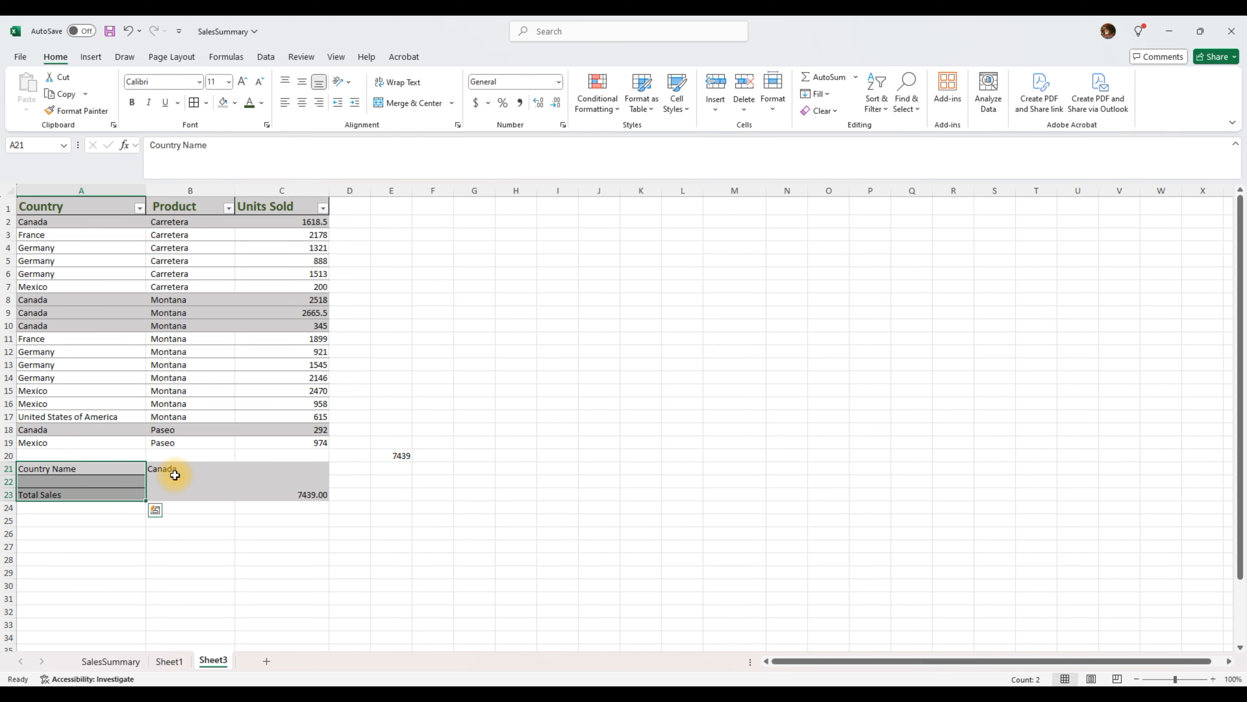
{"action": "left_click_drag", "start_coordinate": [172, 472], "coordinate": [209, 497]}
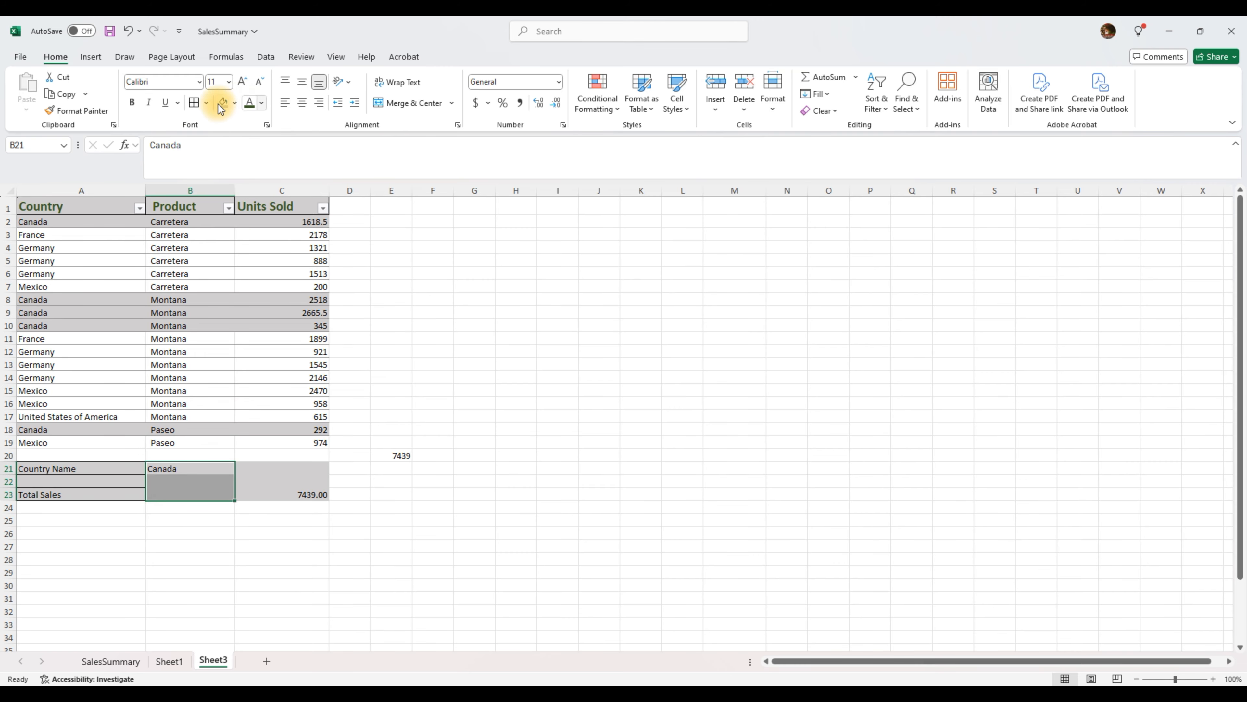
{"action": "left_click", "coordinate": [196, 105]}
{"action": "left_click", "coordinate": [218, 520]}
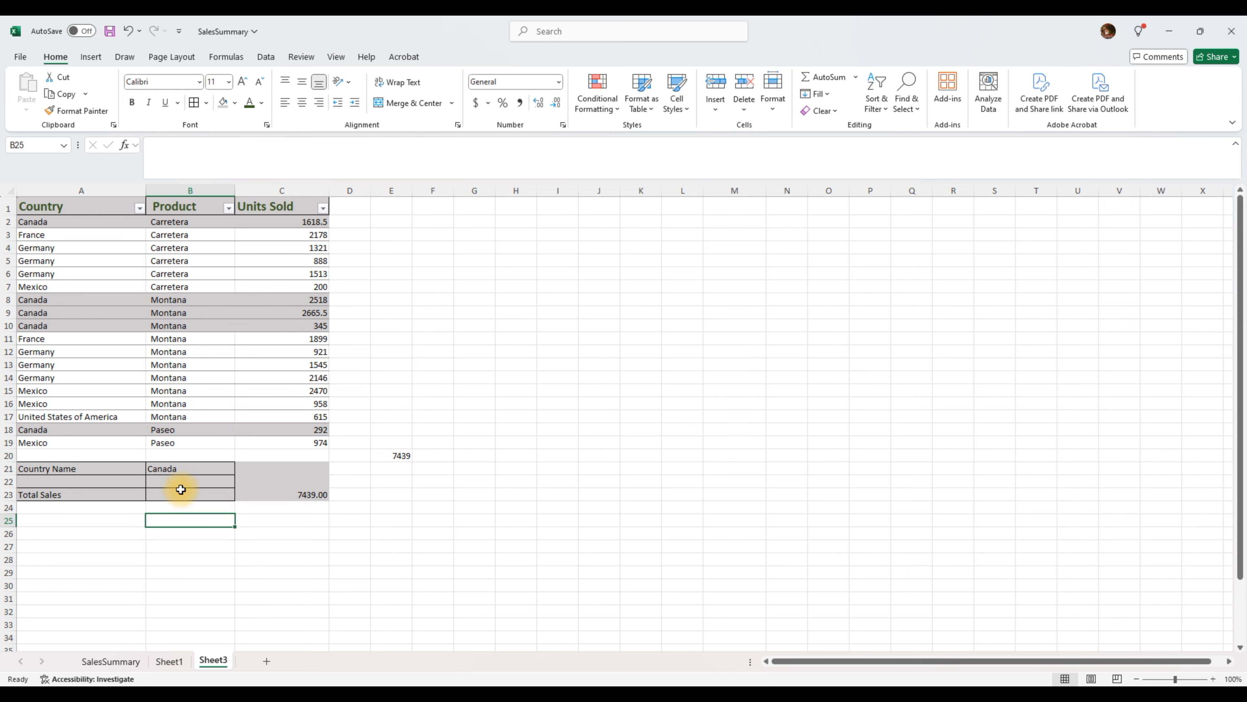
Set the country criterion in B21 to Mexico.
{"action": "left_click", "coordinate": [64, 470]}
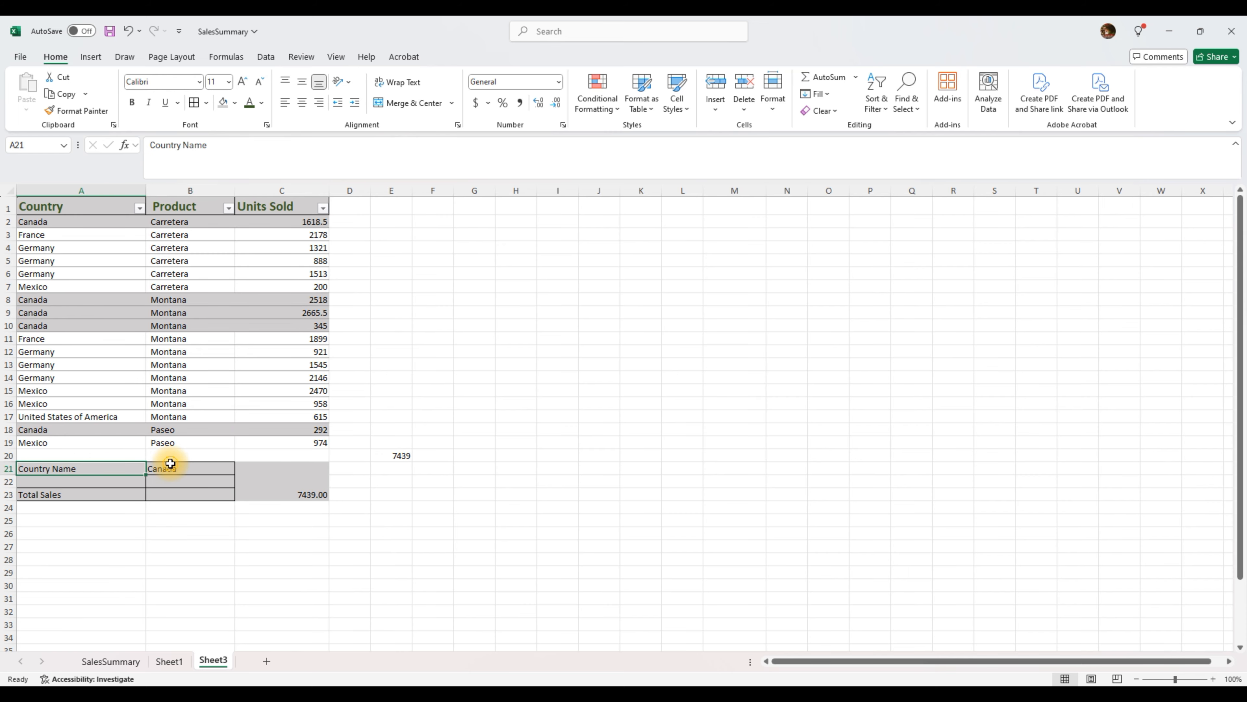
{"action": "left_click", "coordinate": [170, 464]}
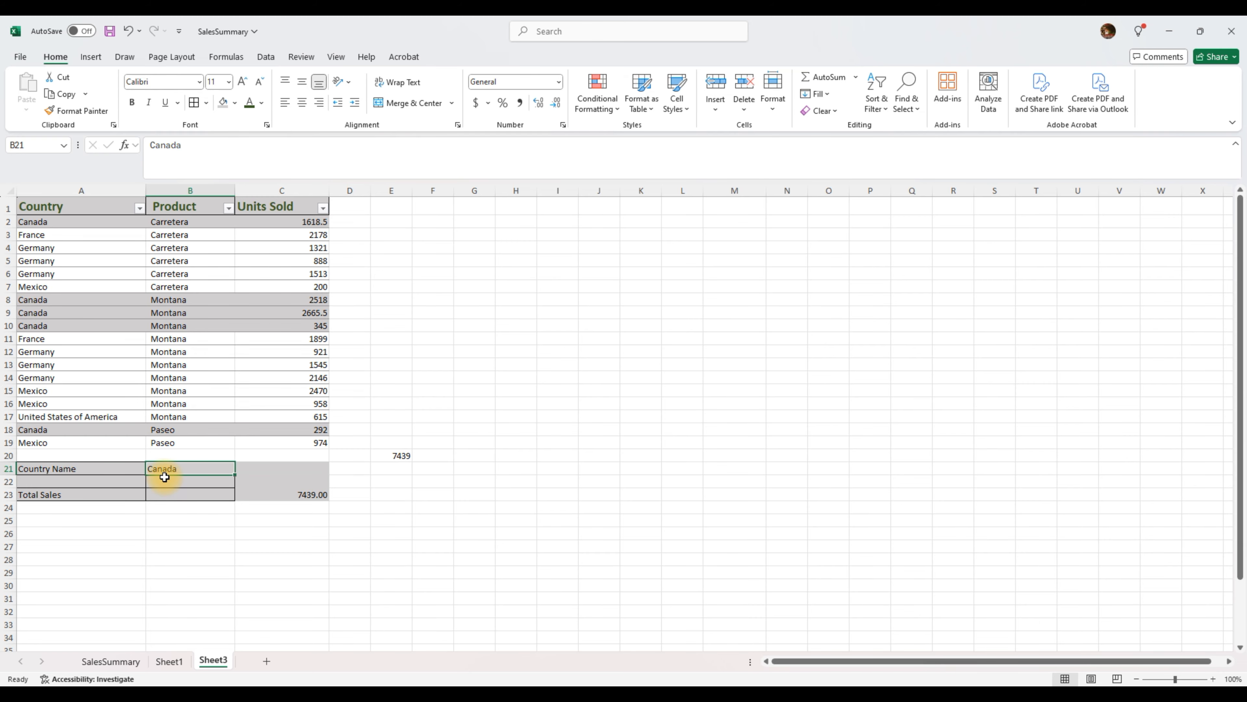
{"action": "type", "text": "Me"}
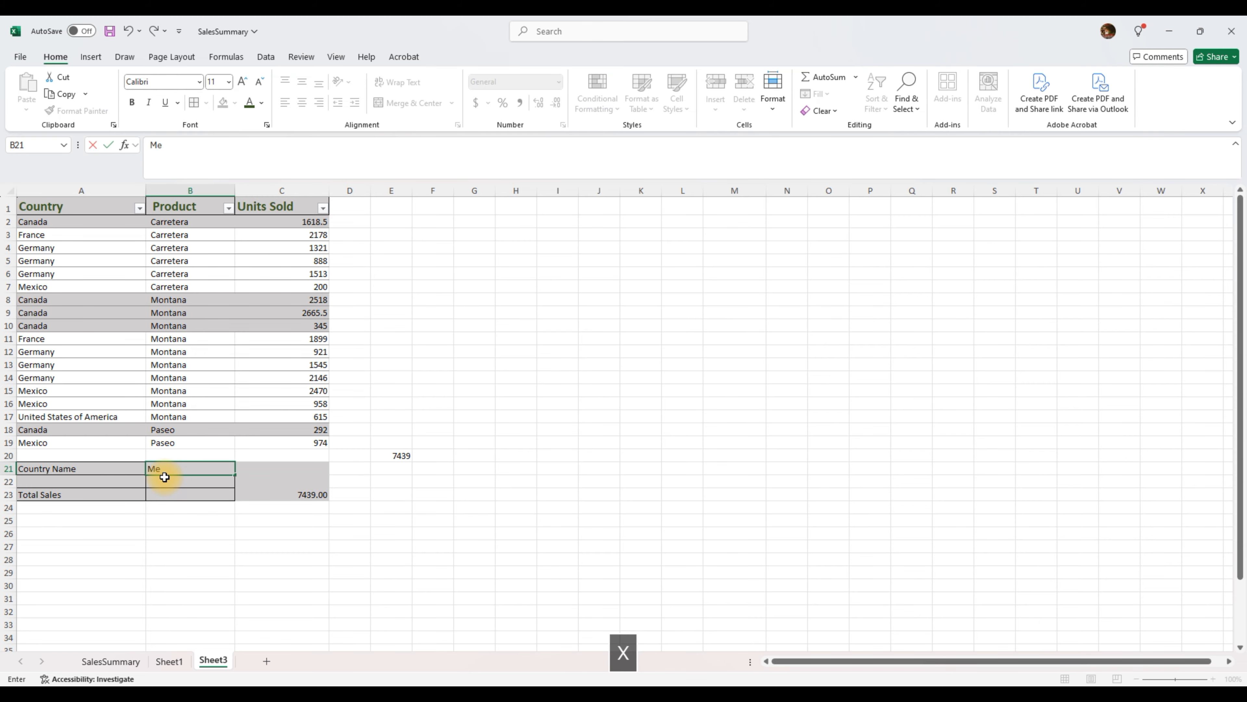
{"action": "type", "text": "xico"}
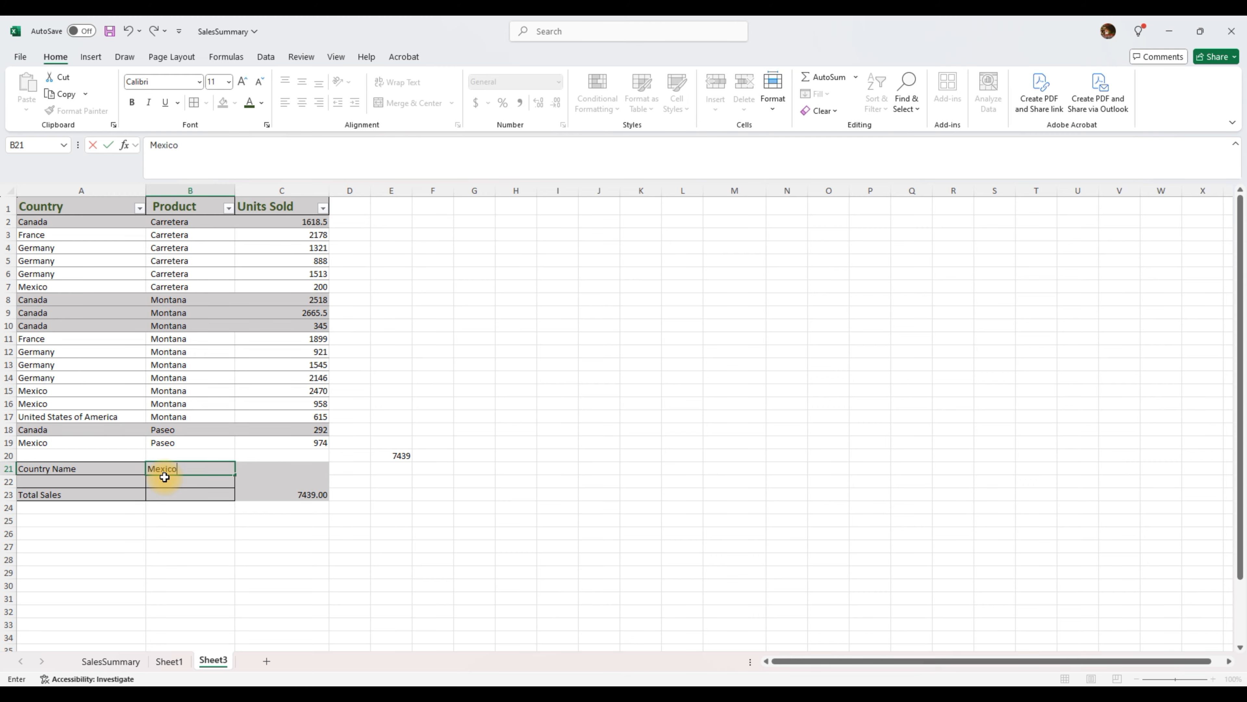
{"action": "key", "text": "Return"}
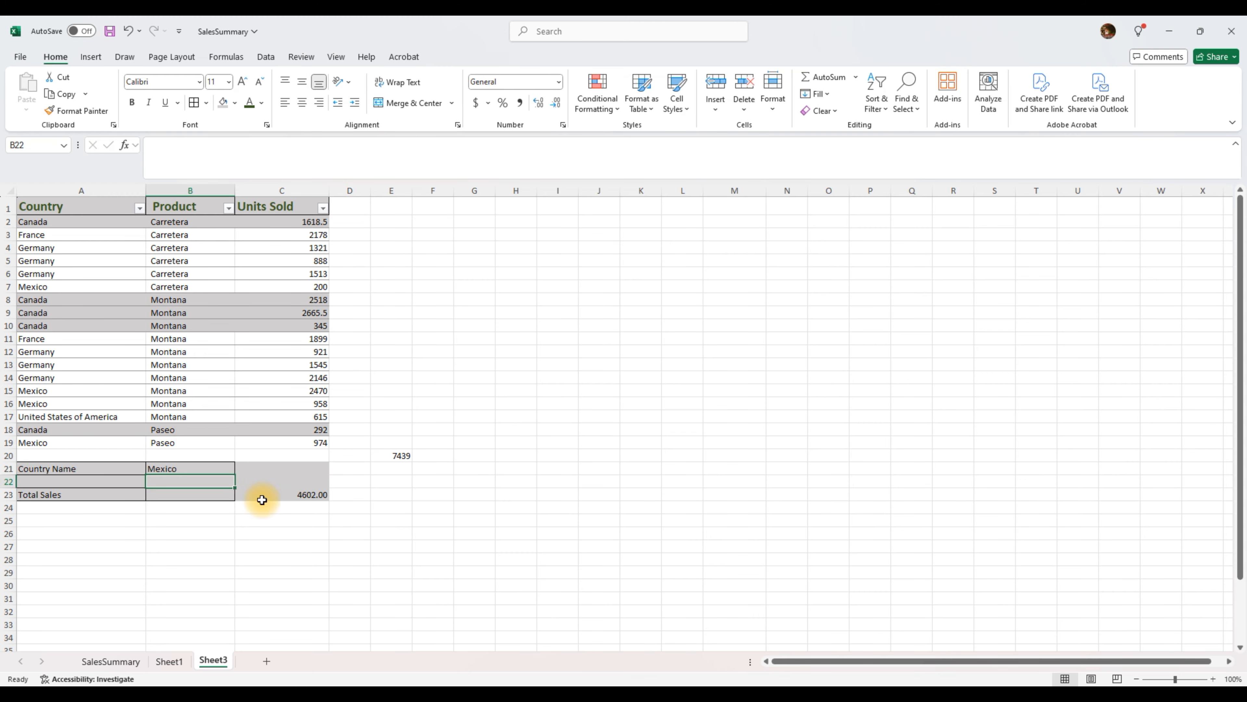
Review the SUMIF total in C23, the criterion in B21 and the different country names listed in column A.
{"action": "left_click", "coordinate": [298, 493]}
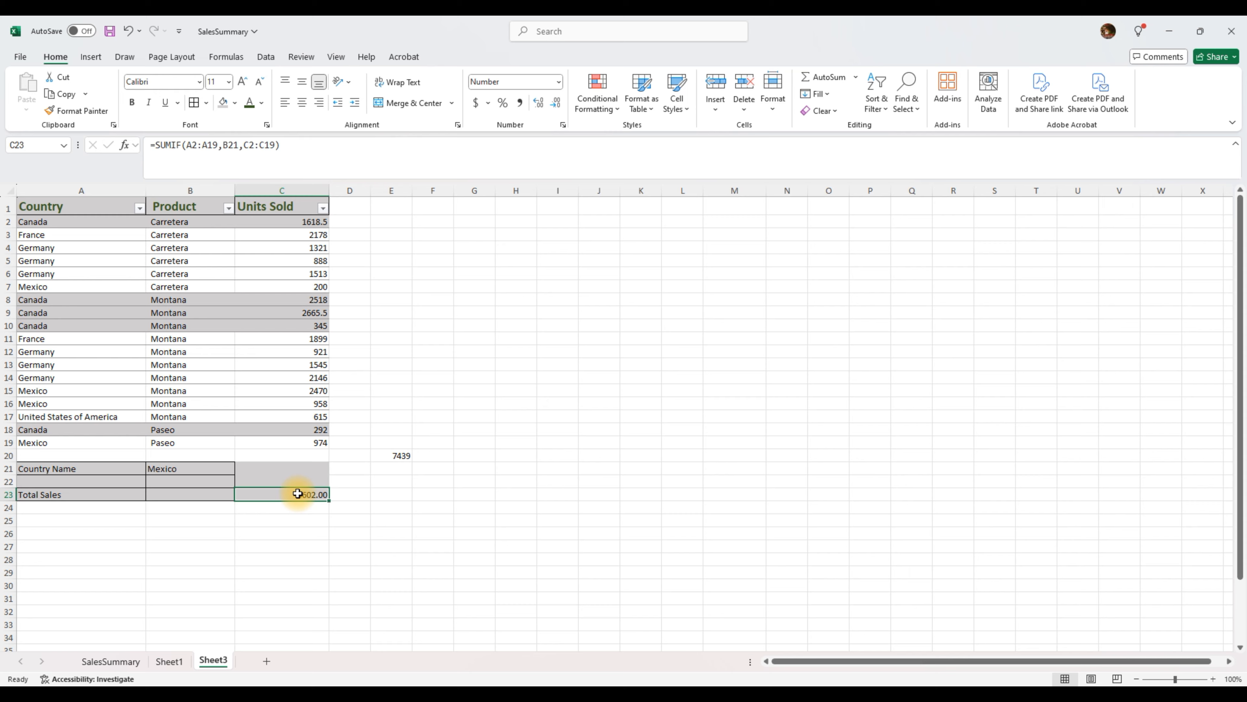
{"action": "left_click", "coordinate": [157, 470]}
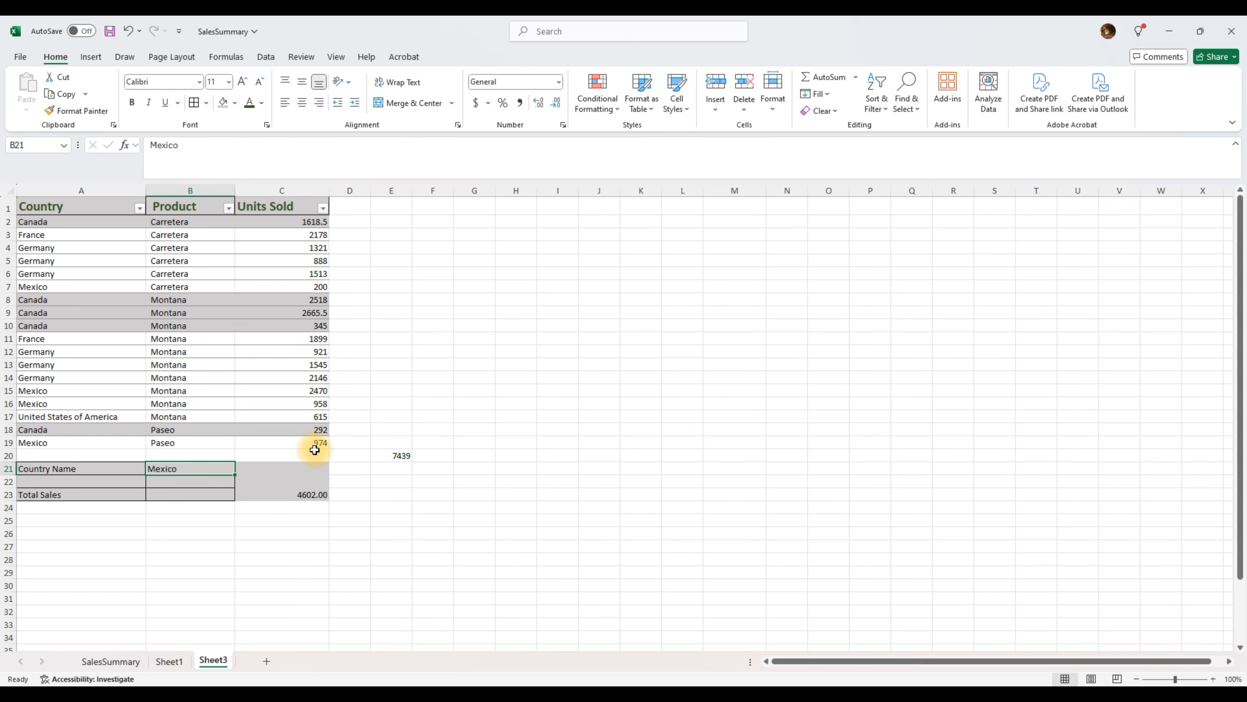
{"action": "left_click", "coordinate": [179, 497]}
{"action": "left_click", "coordinate": [171, 471]}
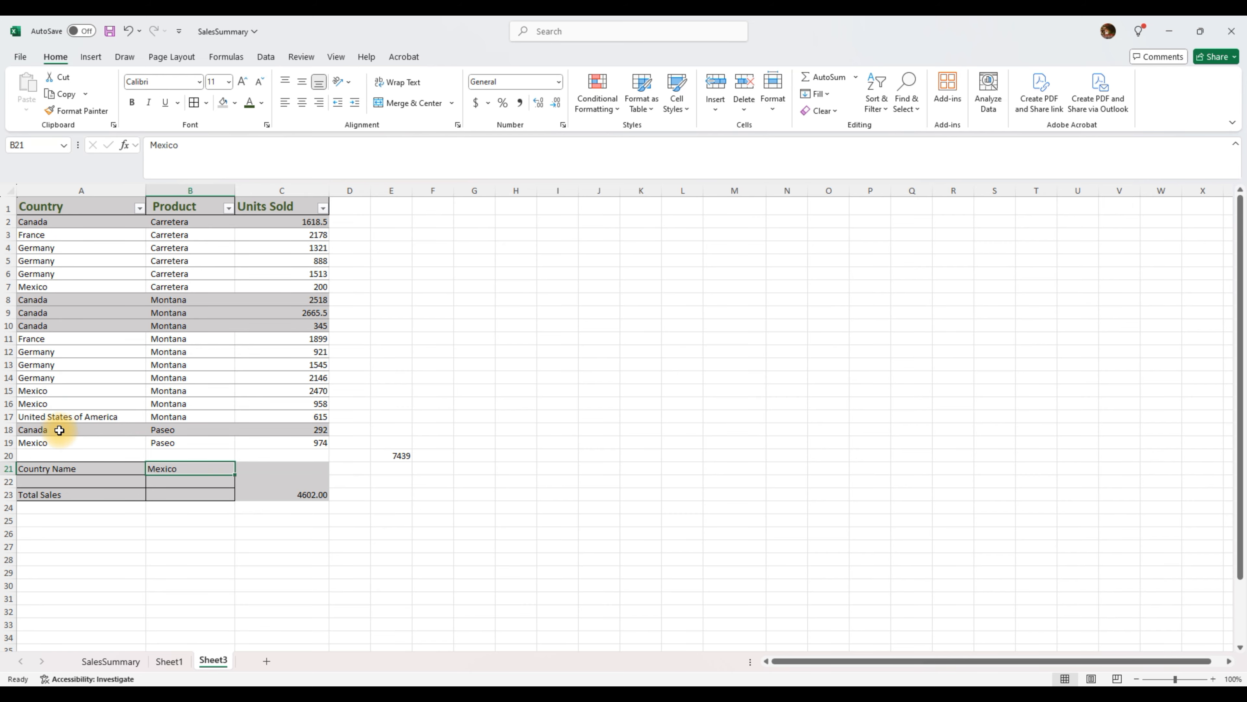
{"action": "left_click", "coordinate": [47, 226]}
{"action": "left_click", "coordinate": [45, 236]}
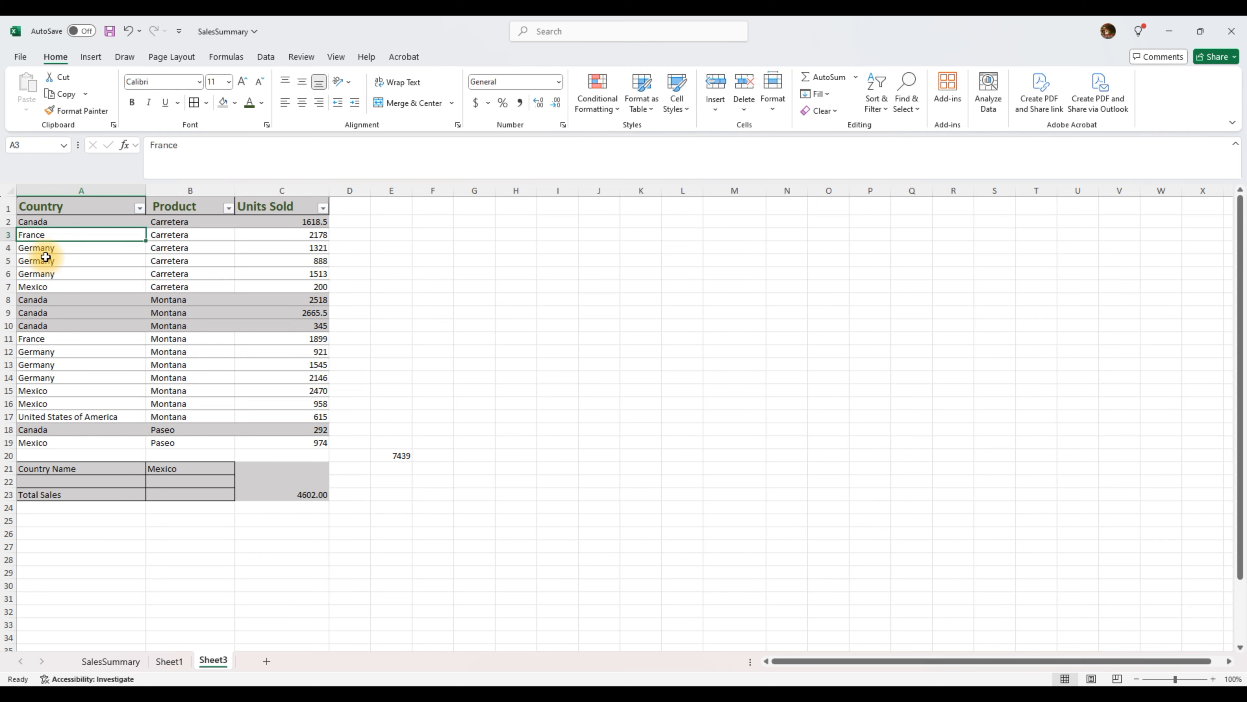
{"action": "left_click", "coordinate": [43, 248]}
{"action": "left_click", "coordinate": [47, 287]}
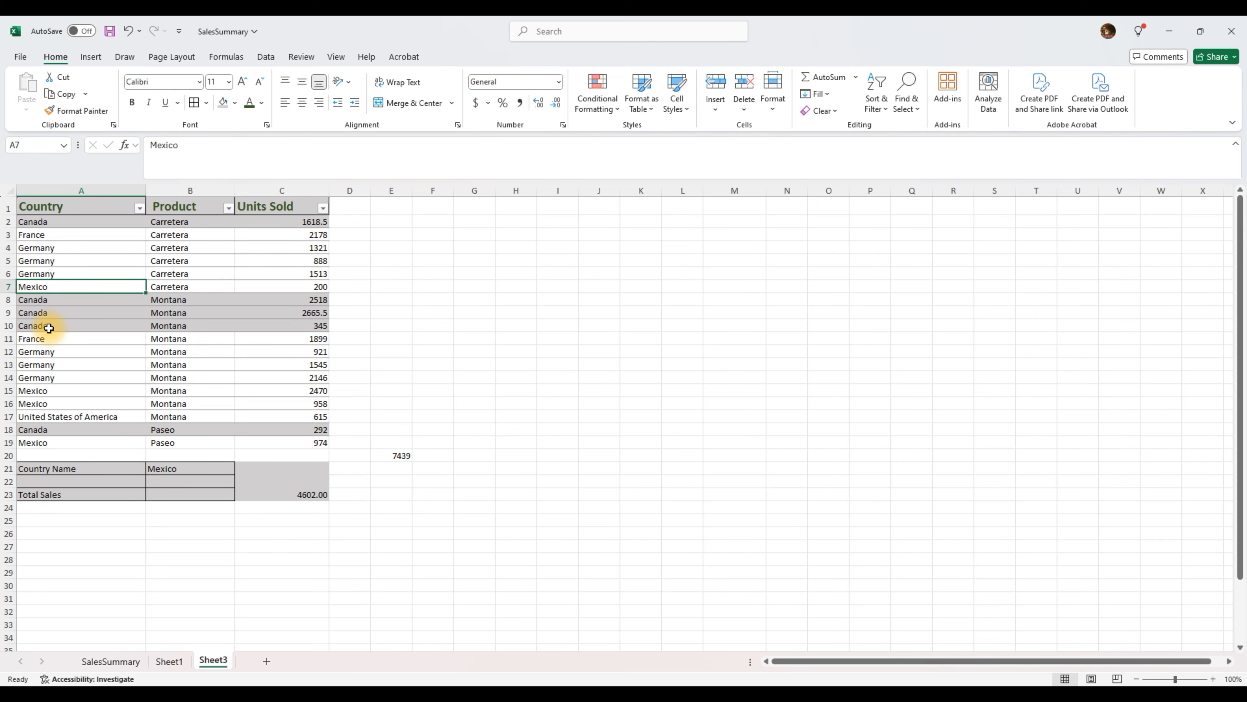
{"action": "left_click", "coordinate": [47, 417]}
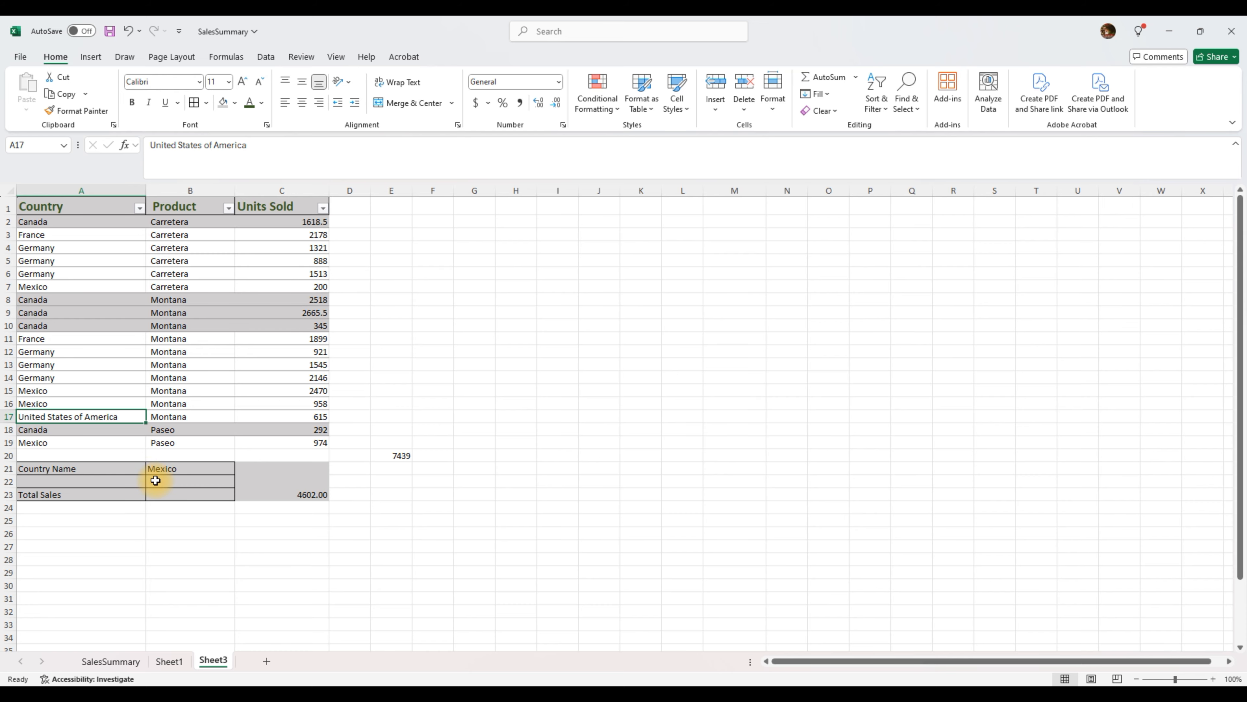
Clear B21 and apply list data validation to it with an in-cell dropdown sourced from =$A$2:$A$19.
{"action": "left_click", "coordinate": [197, 471]}
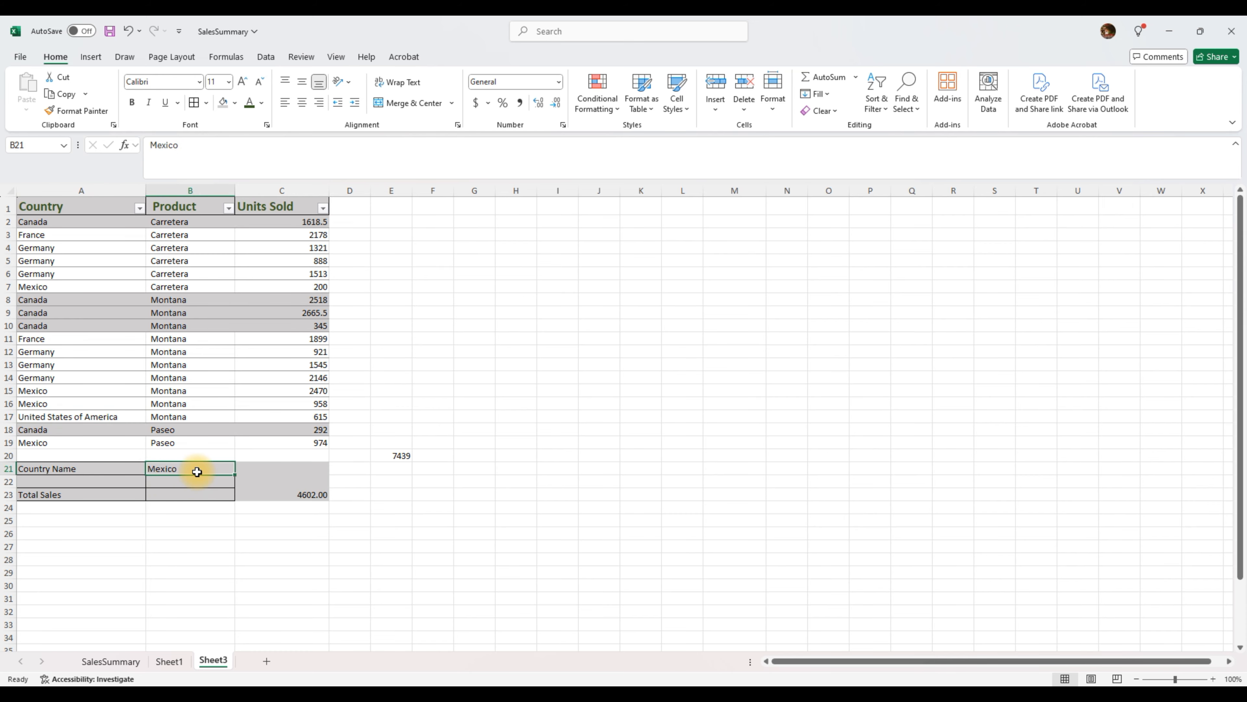
{"action": "key", "text": "Delete"}
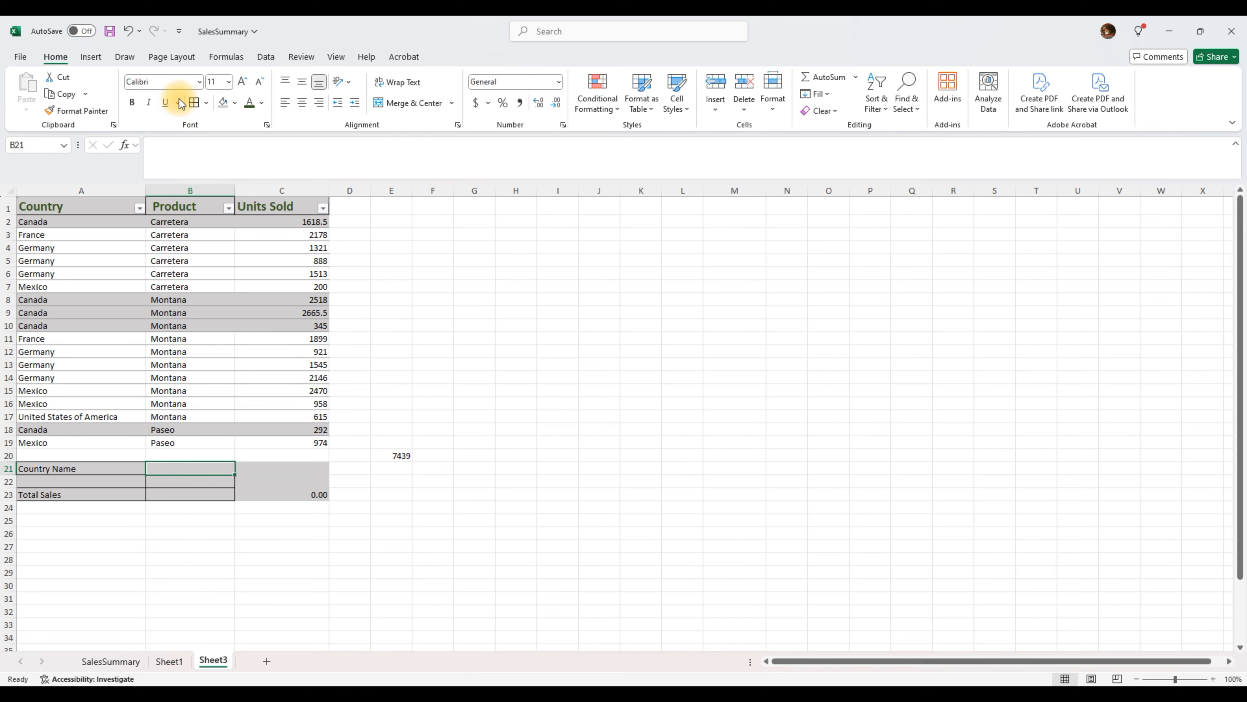
{"action": "left_click", "coordinate": [266, 57]}
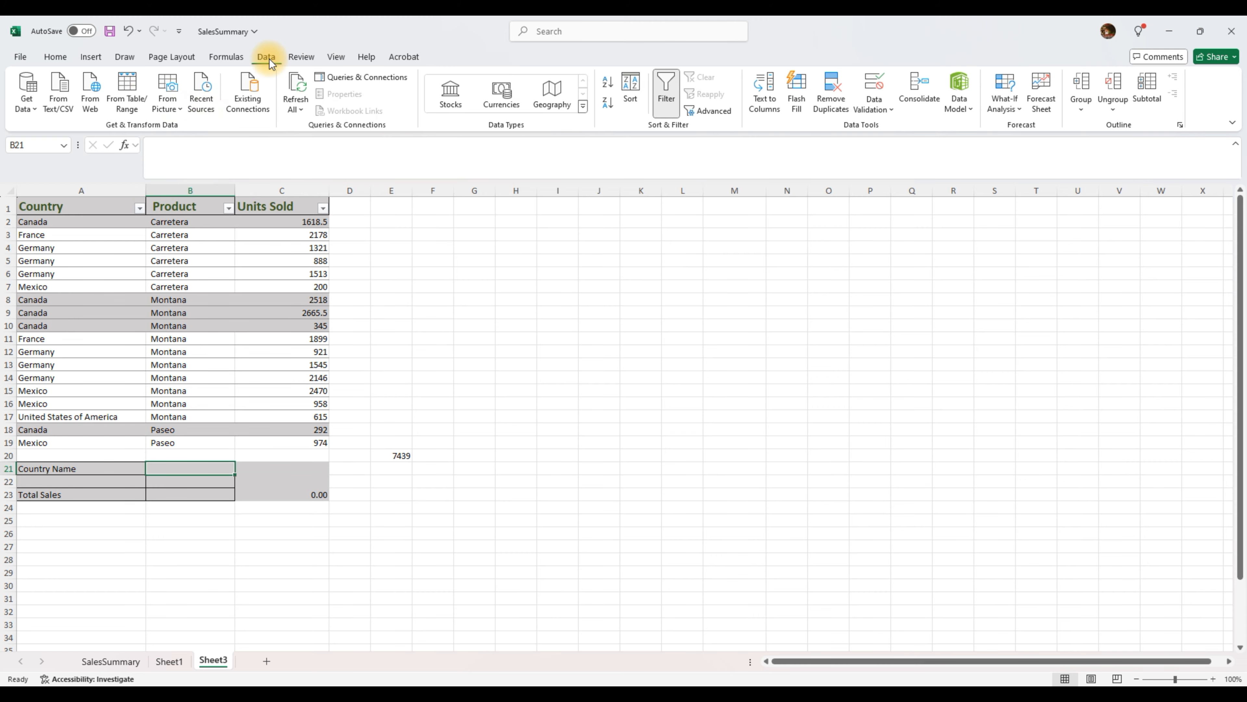
{"action": "left_click", "coordinate": [884, 111]}
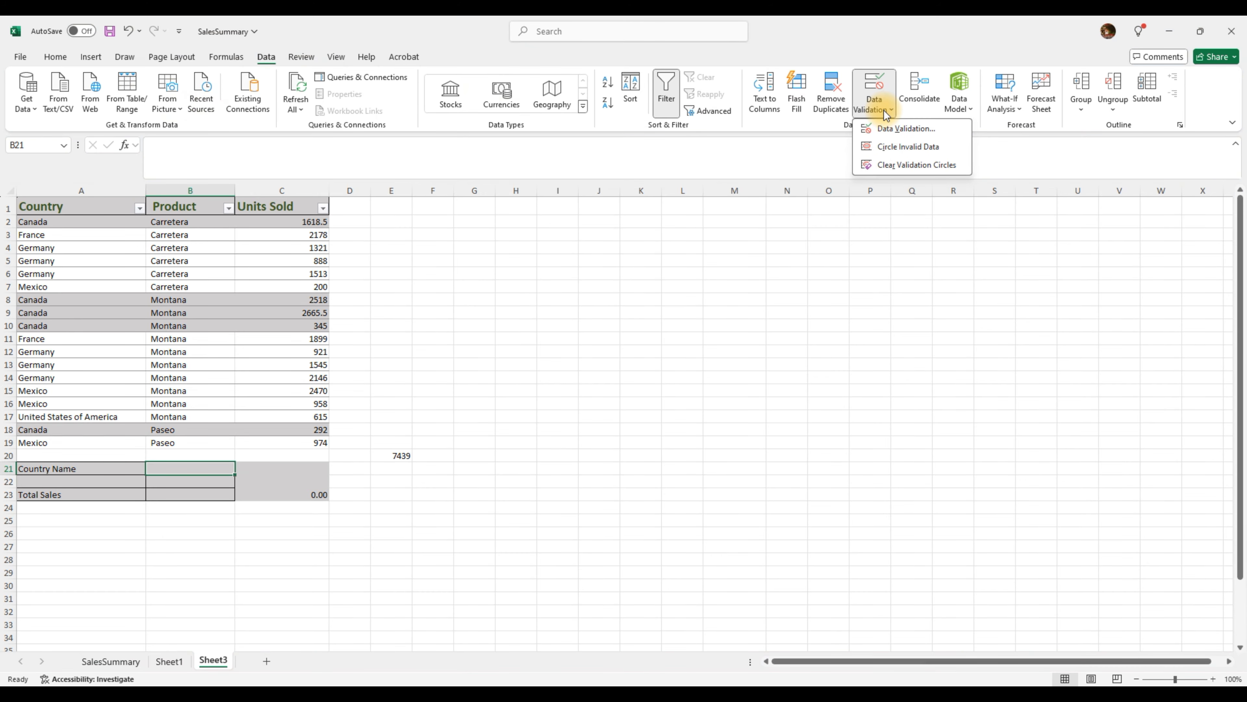
{"action": "left_click", "coordinate": [895, 129]}
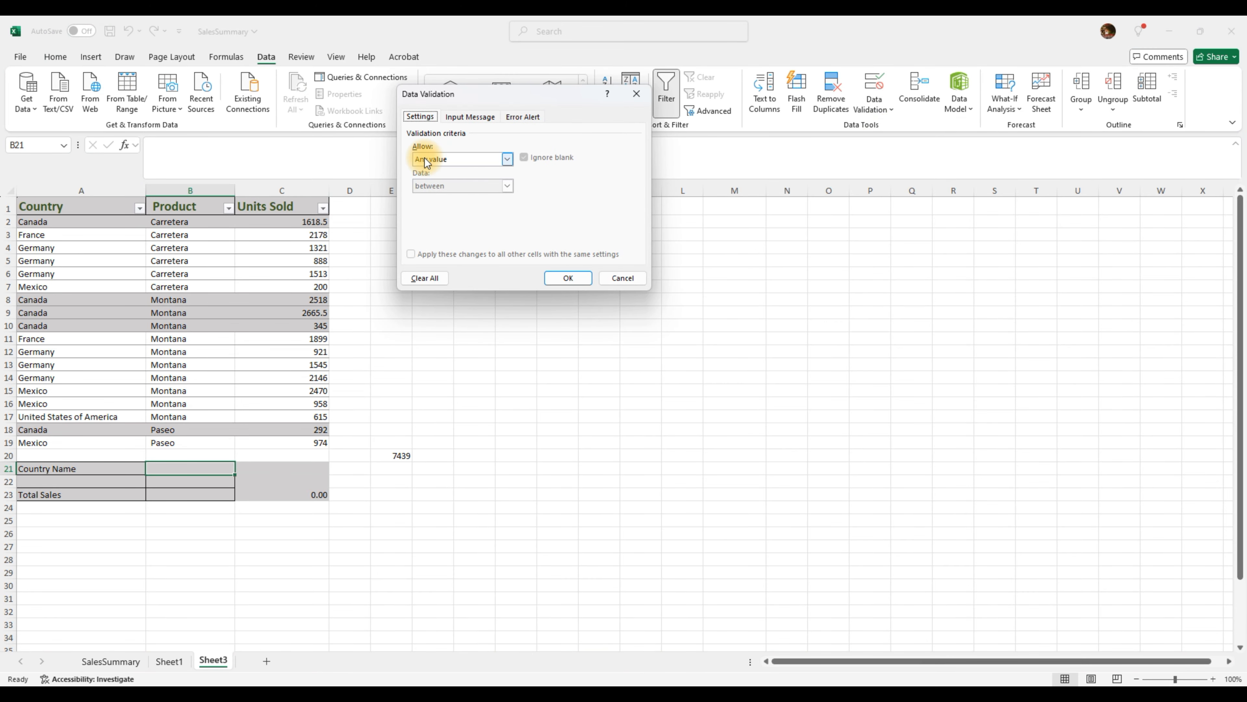
{"action": "left_click", "coordinate": [506, 159]}
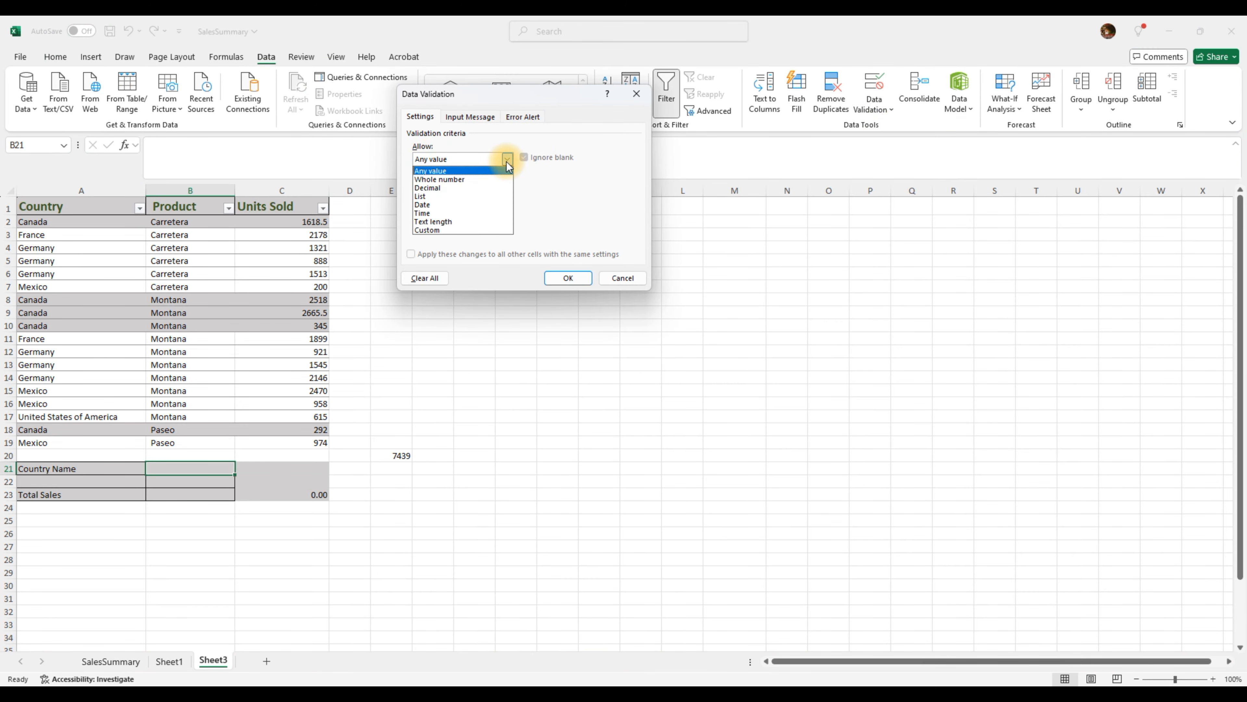
{"action": "left_click", "coordinate": [440, 197]}
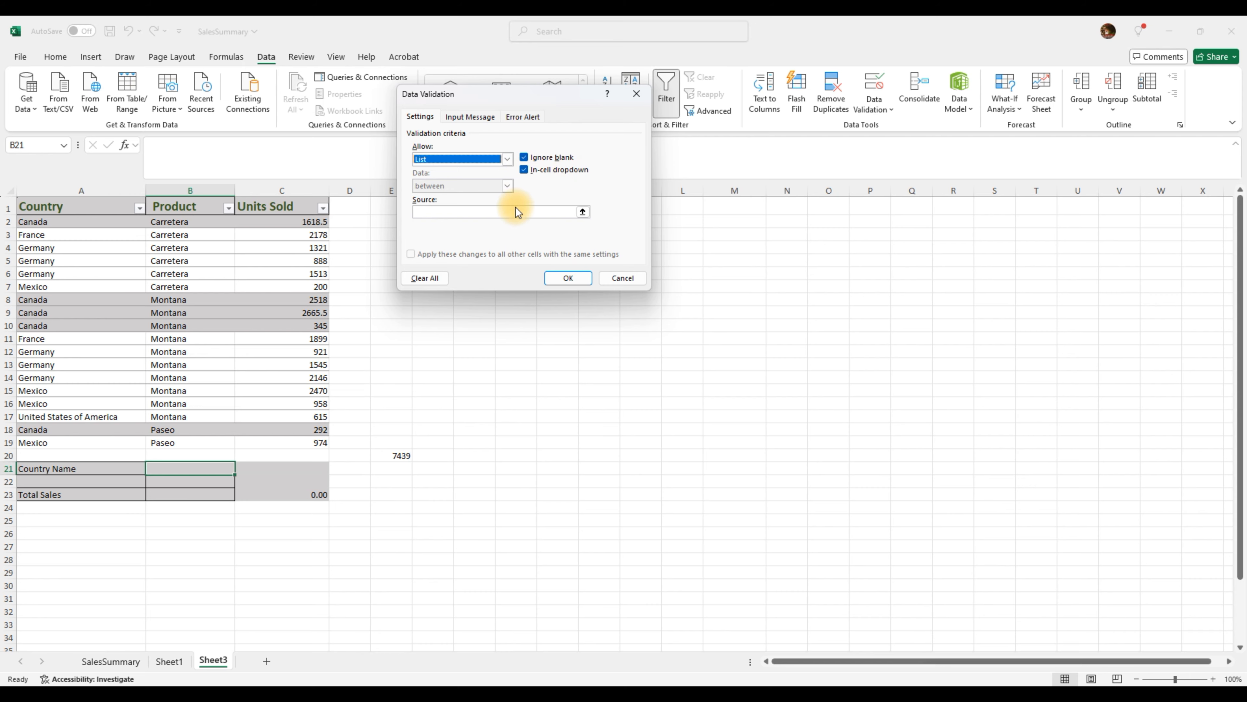
{"action": "left_click", "coordinate": [429, 213]}
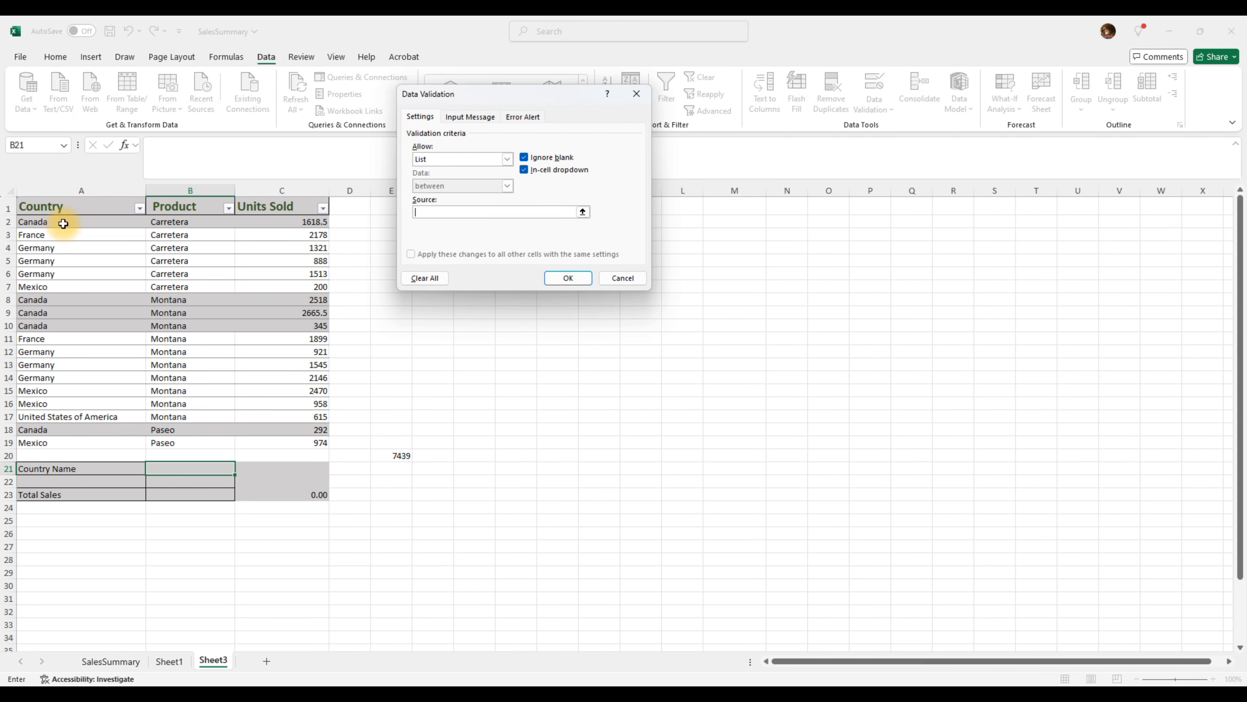
{"action": "left_click_drag", "start_coordinate": [63, 223], "coordinate": [46, 440]}
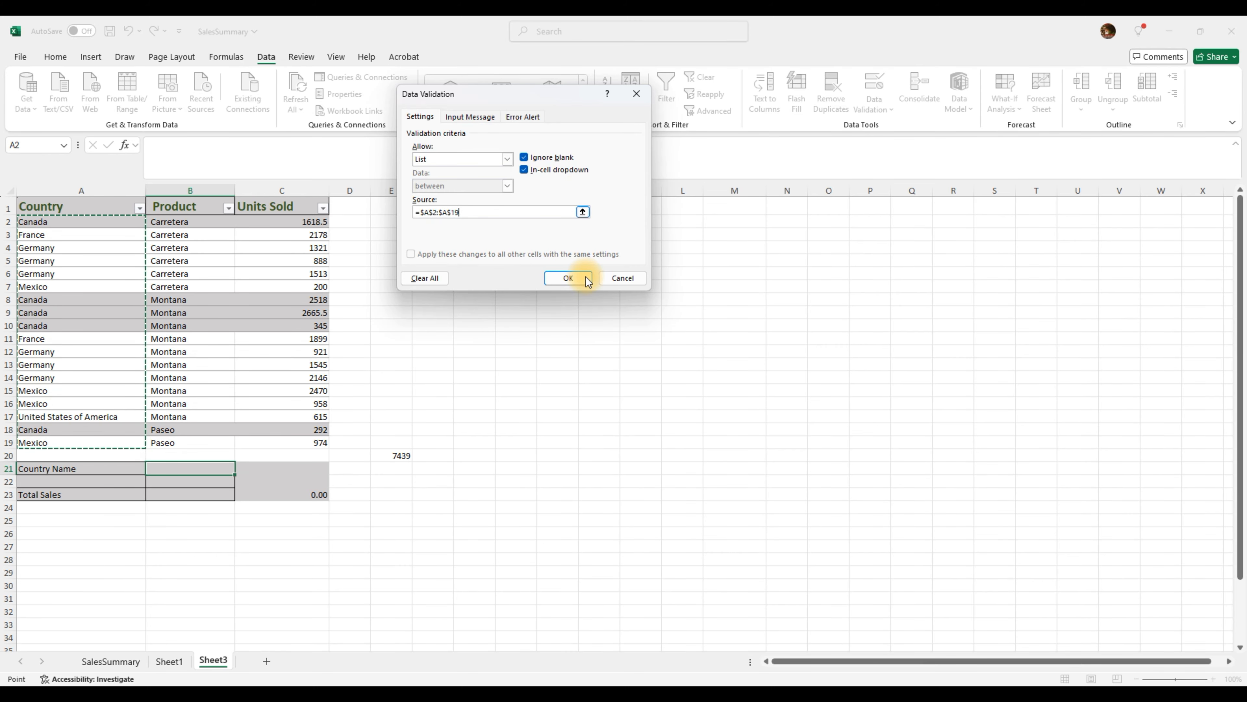
{"action": "left_click", "coordinate": [568, 278]}
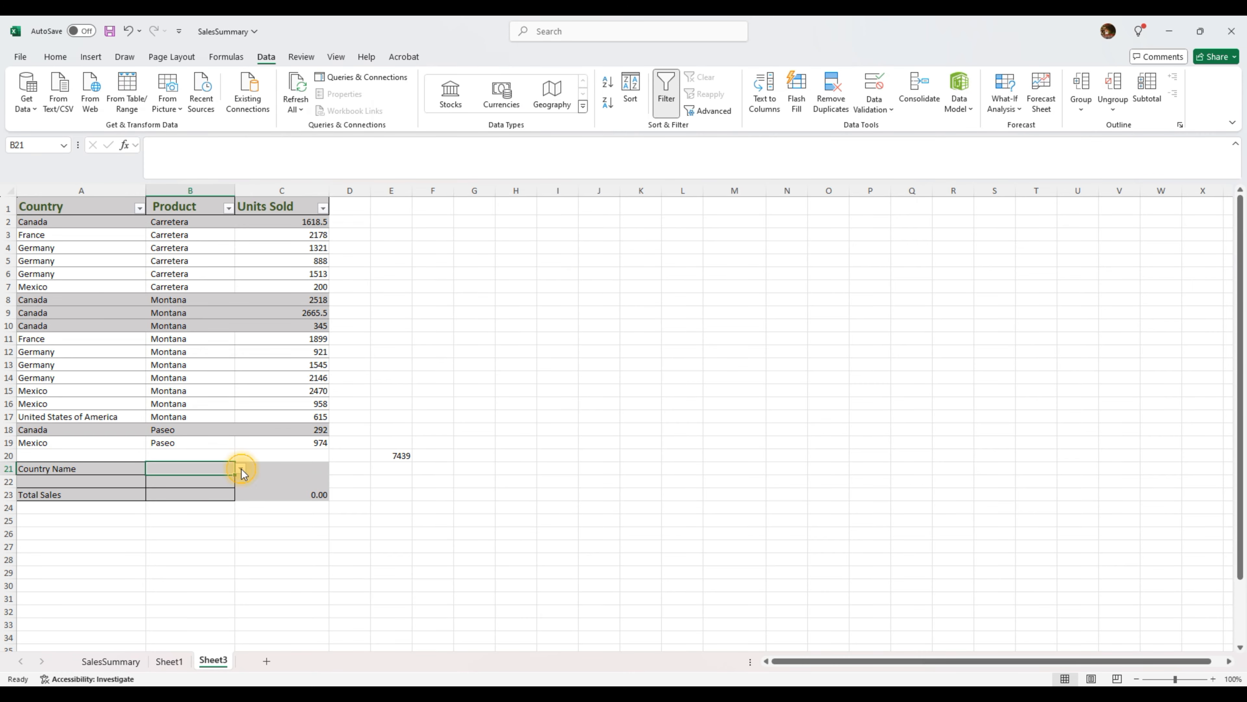
Test the country dropdown in B21 by choosing Canada, and finish with Germany selected.
{"action": "left_click", "coordinate": [242, 468]}
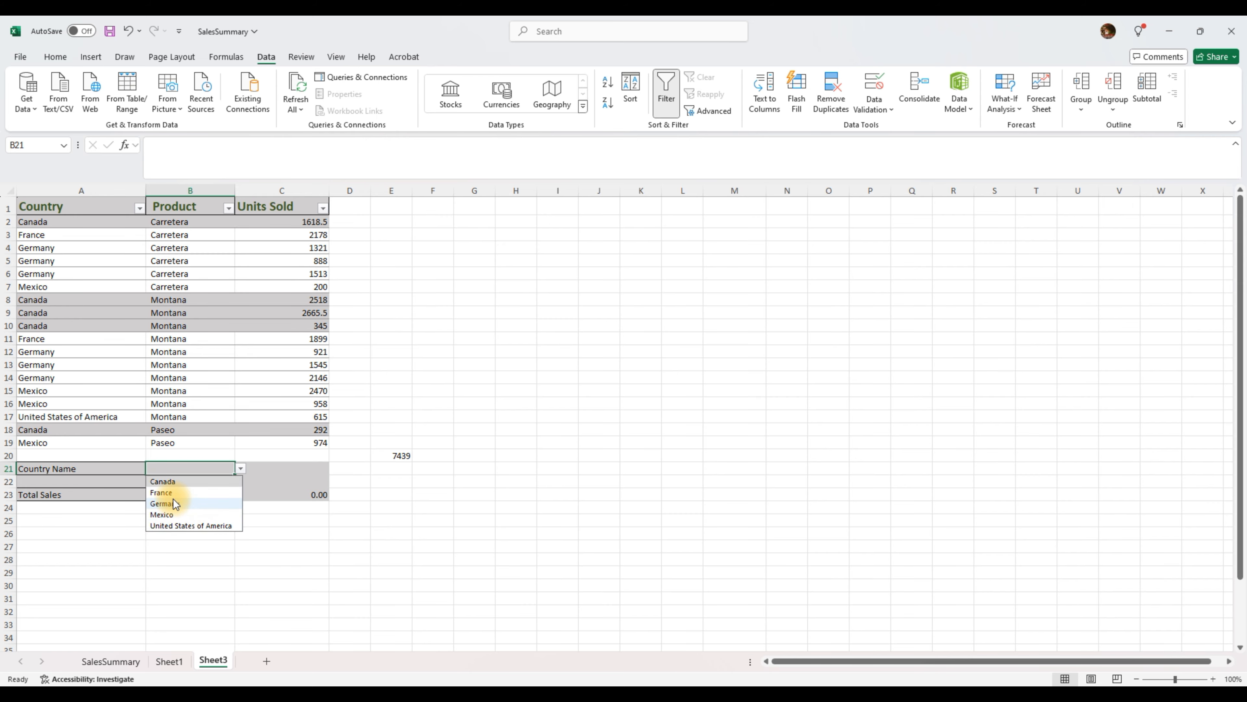
{"action": "left_click", "coordinate": [163, 482]}
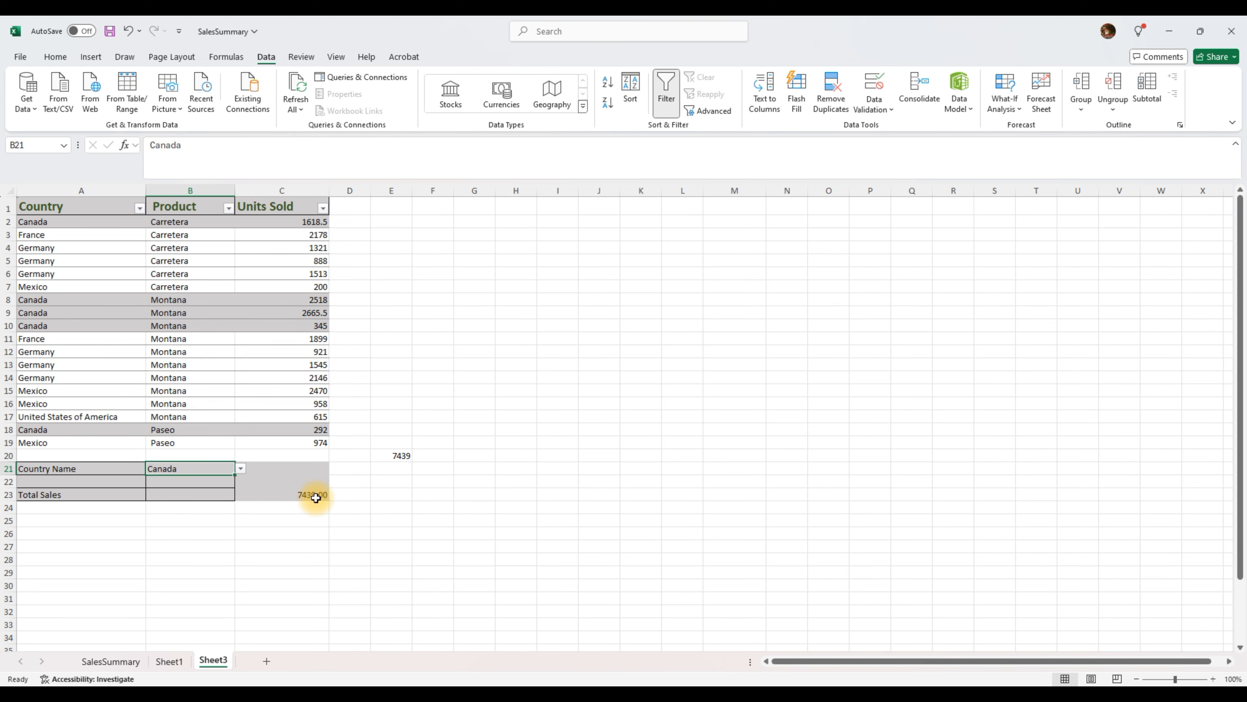
{"action": "left_click", "coordinate": [241, 469]}
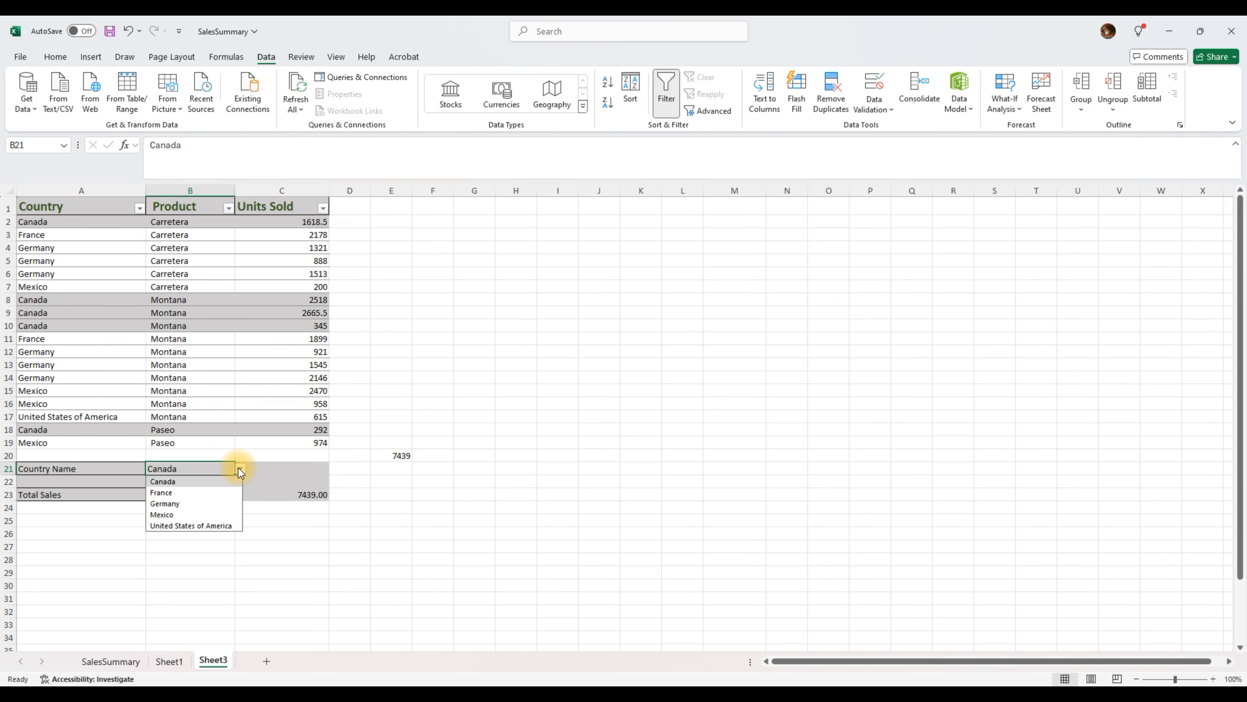
{"action": "left_click", "coordinate": [194, 503]}
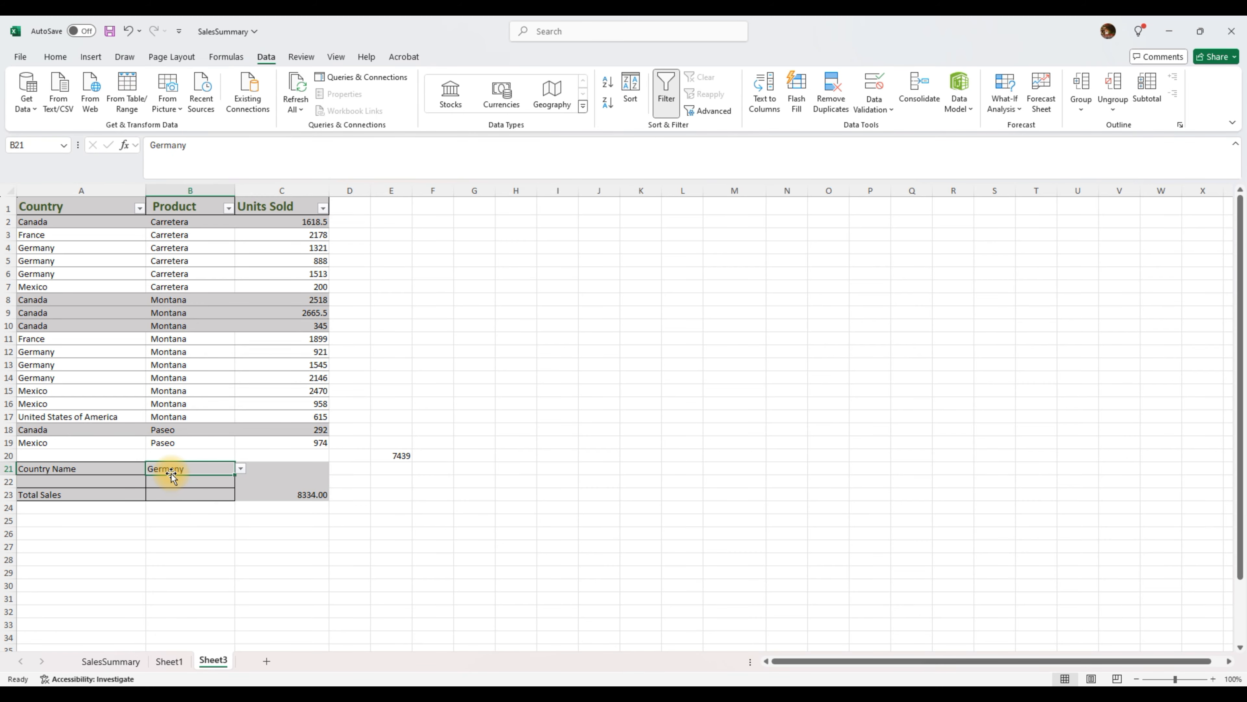
Test the country dropdown in B21 by choosing United States of America and France, and finish with Mexico selected.
{"action": "left_click", "coordinate": [240, 470]}
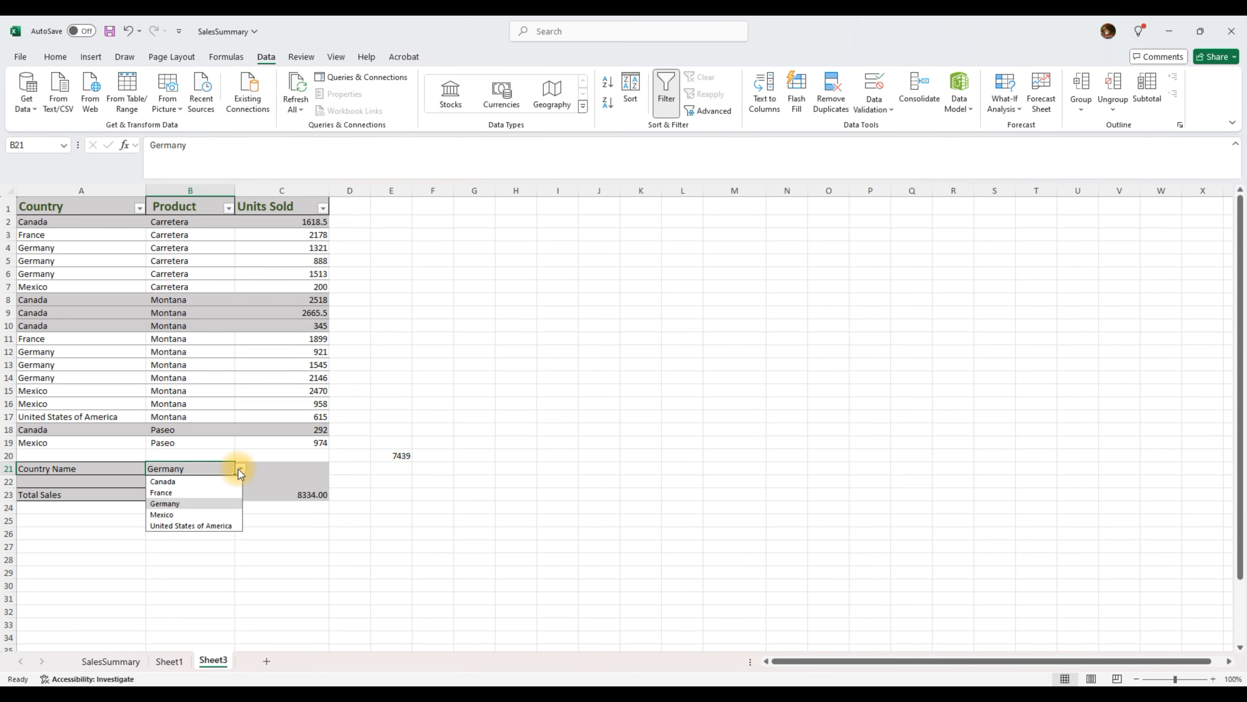
{"action": "left_click", "coordinate": [203, 526]}
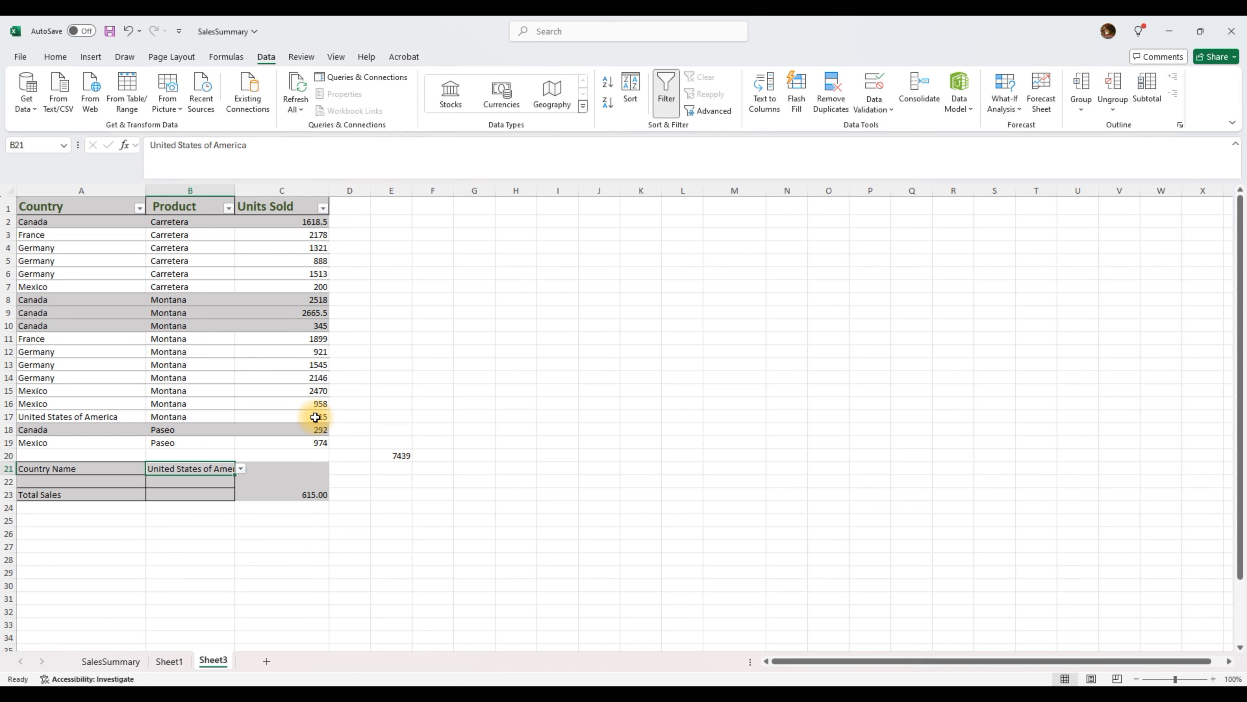
{"action": "left_click", "coordinate": [241, 469]}
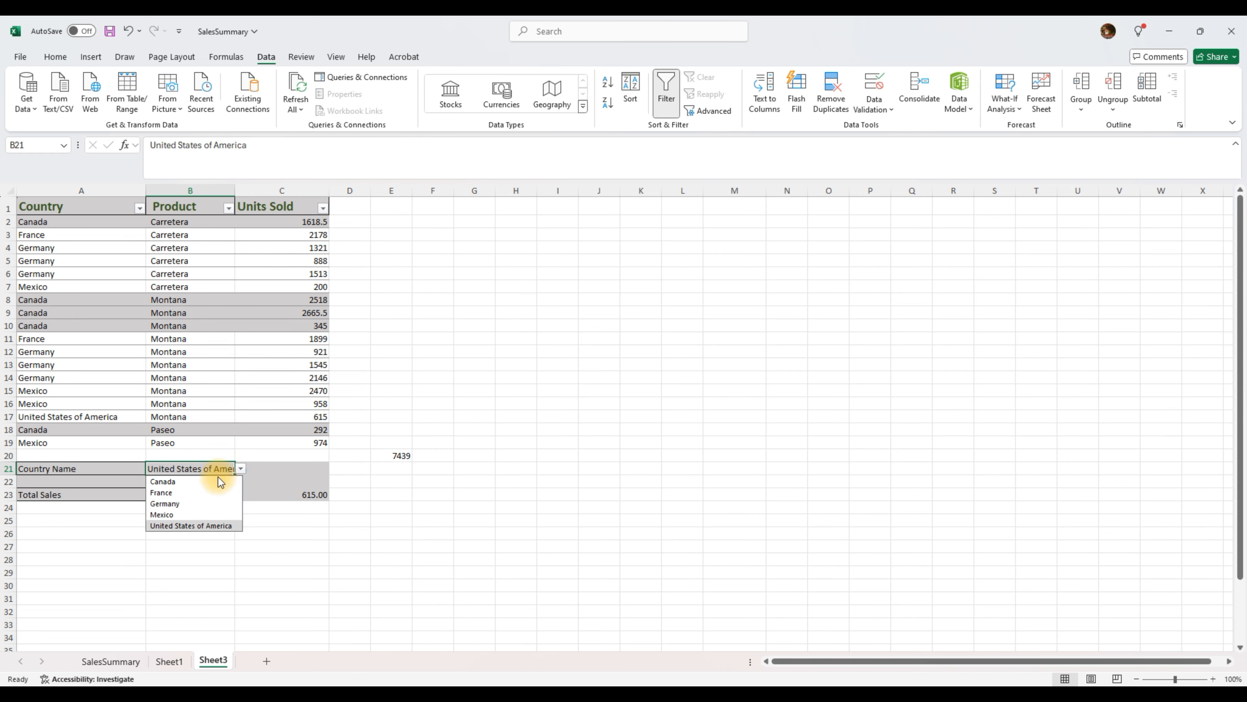
{"action": "left_click", "coordinate": [176, 492]}
{"action": "left_click", "coordinate": [239, 469]}
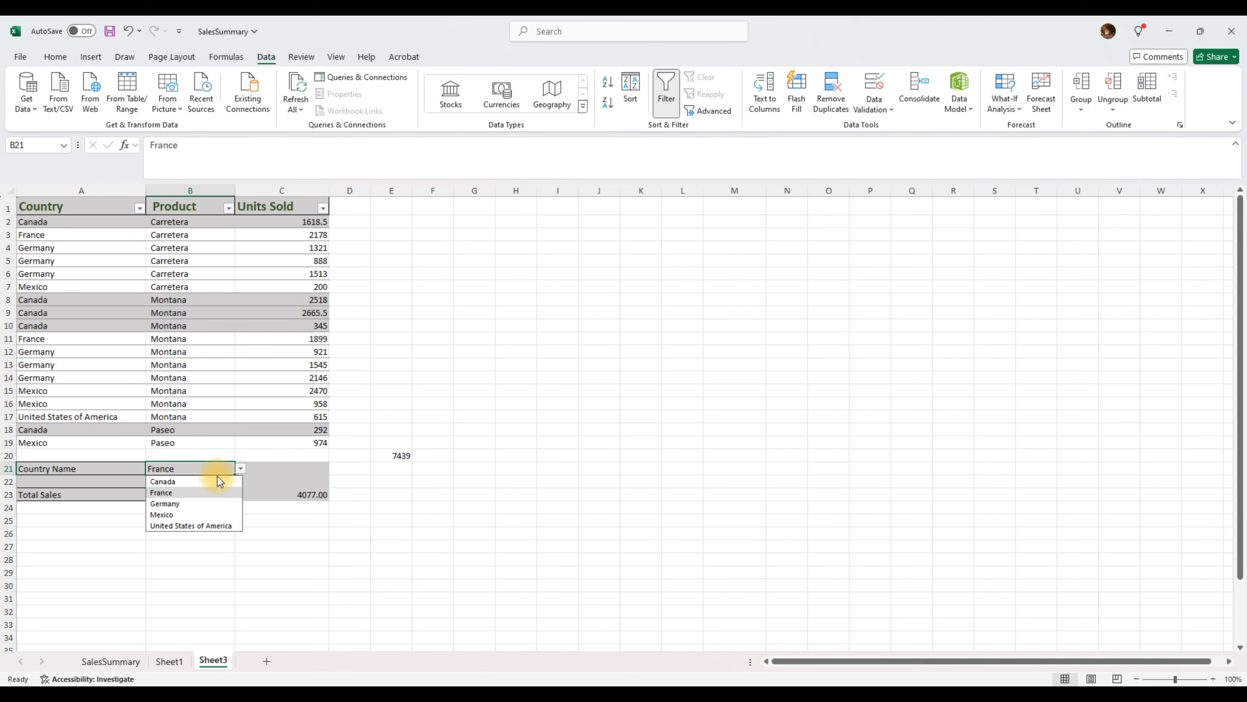
{"action": "left_click", "coordinate": [191, 513]}
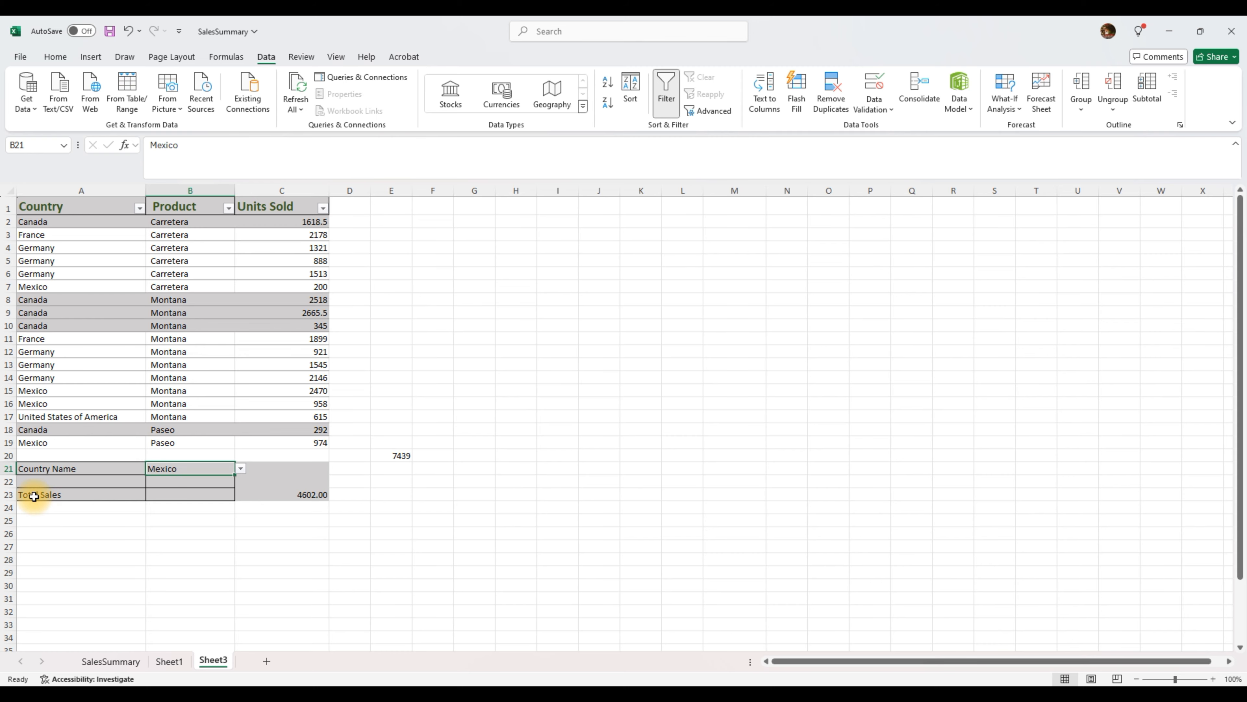
Make the Total Sales row A23:C23 bold.
{"action": "left_click_drag", "start_coordinate": [44, 502], "coordinate": [296, 498]}
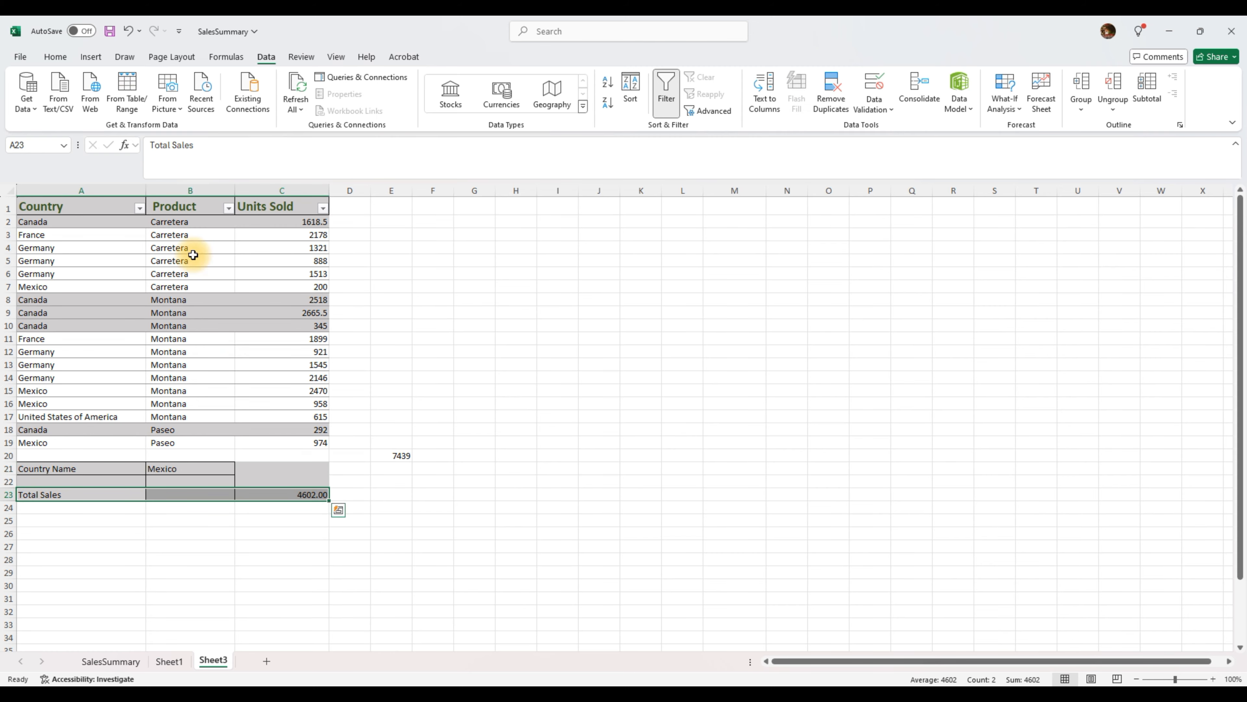
{"action": "left_click", "coordinate": [59, 62]}
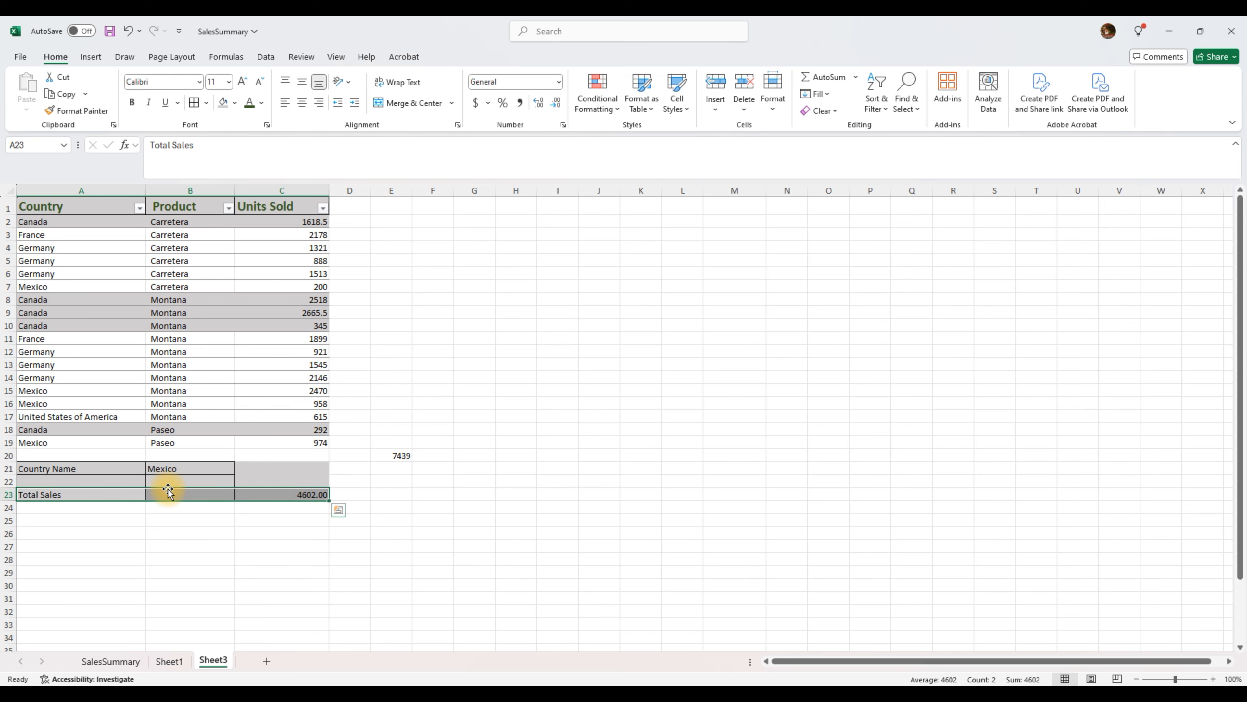
{"action": "left_click", "coordinate": [131, 103]}
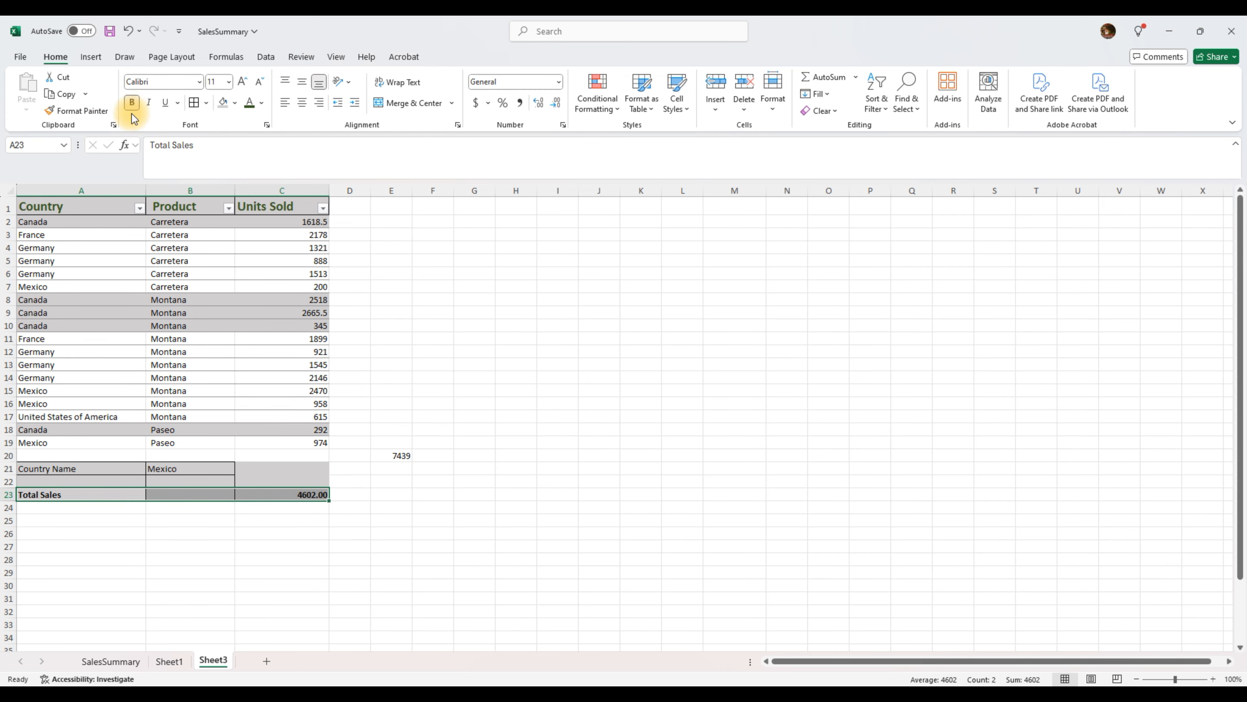
{"action": "left_click", "coordinate": [255, 527]}
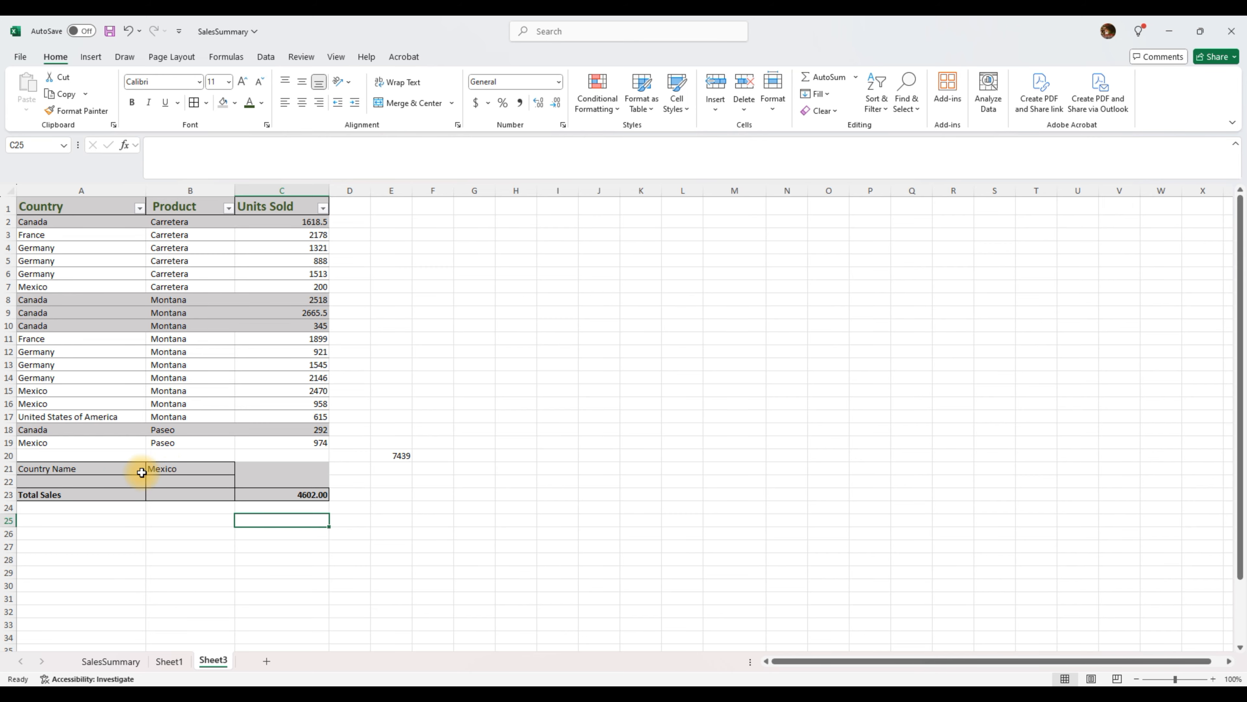
{"action": "left_click", "coordinate": [175, 469]}
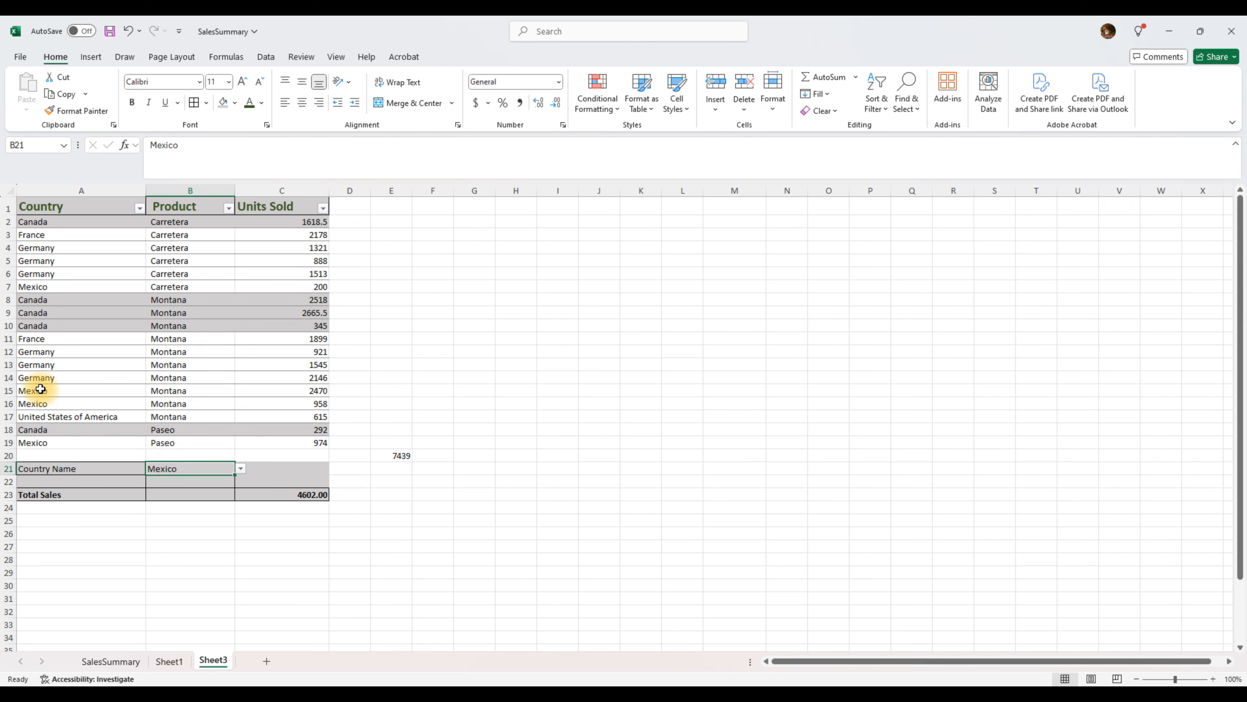
{"action": "left_click", "coordinate": [172, 391]}
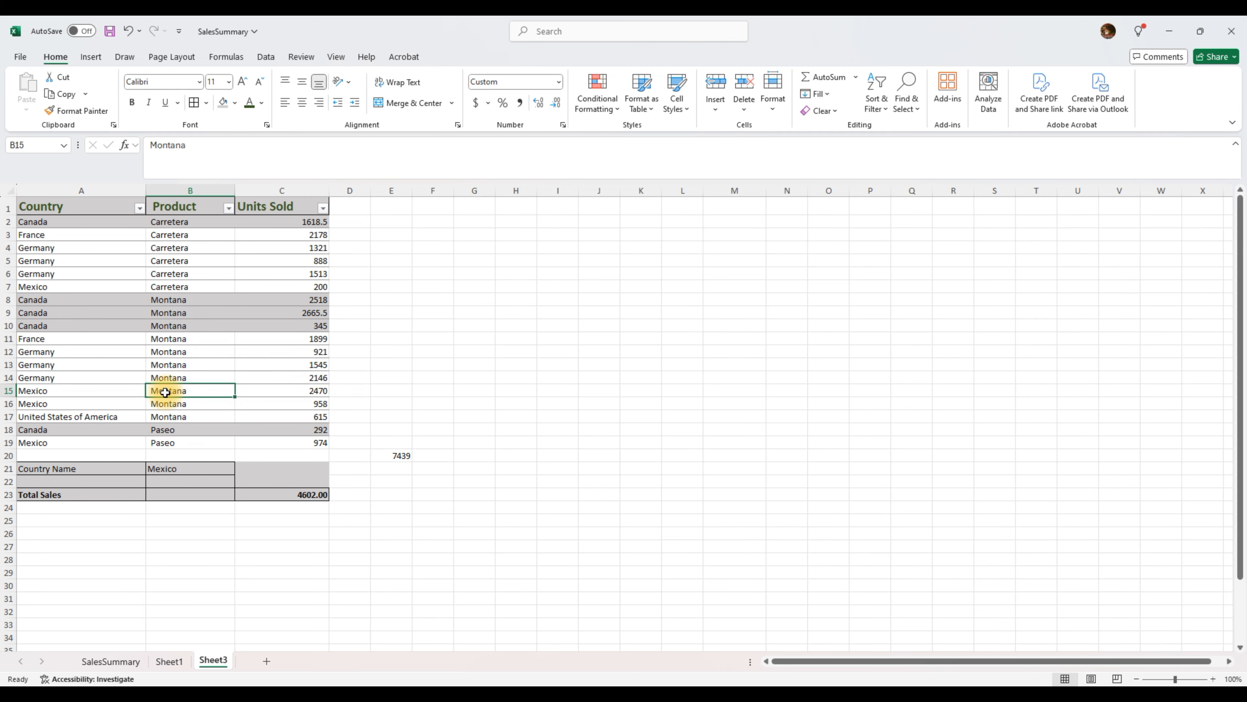
{"action": "left_click_drag", "start_coordinate": [168, 377], "coordinate": [168, 387]}
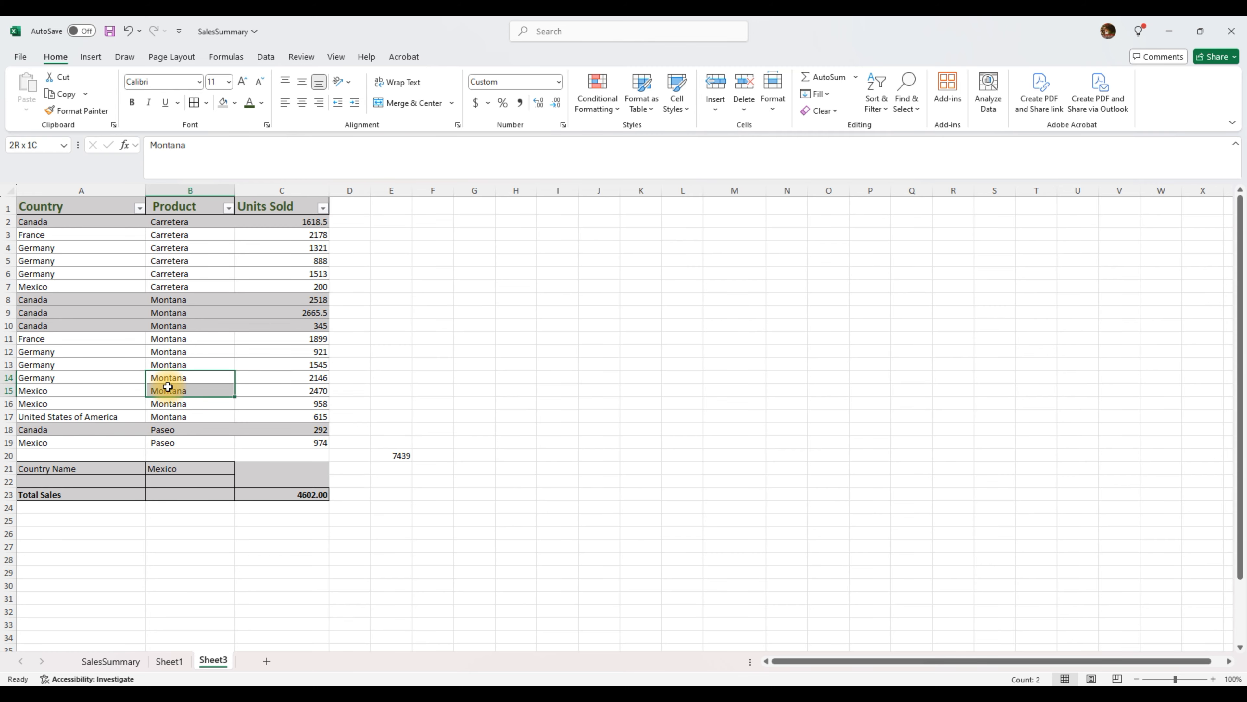
{"action": "left_click", "coordinate": [168, 363]}
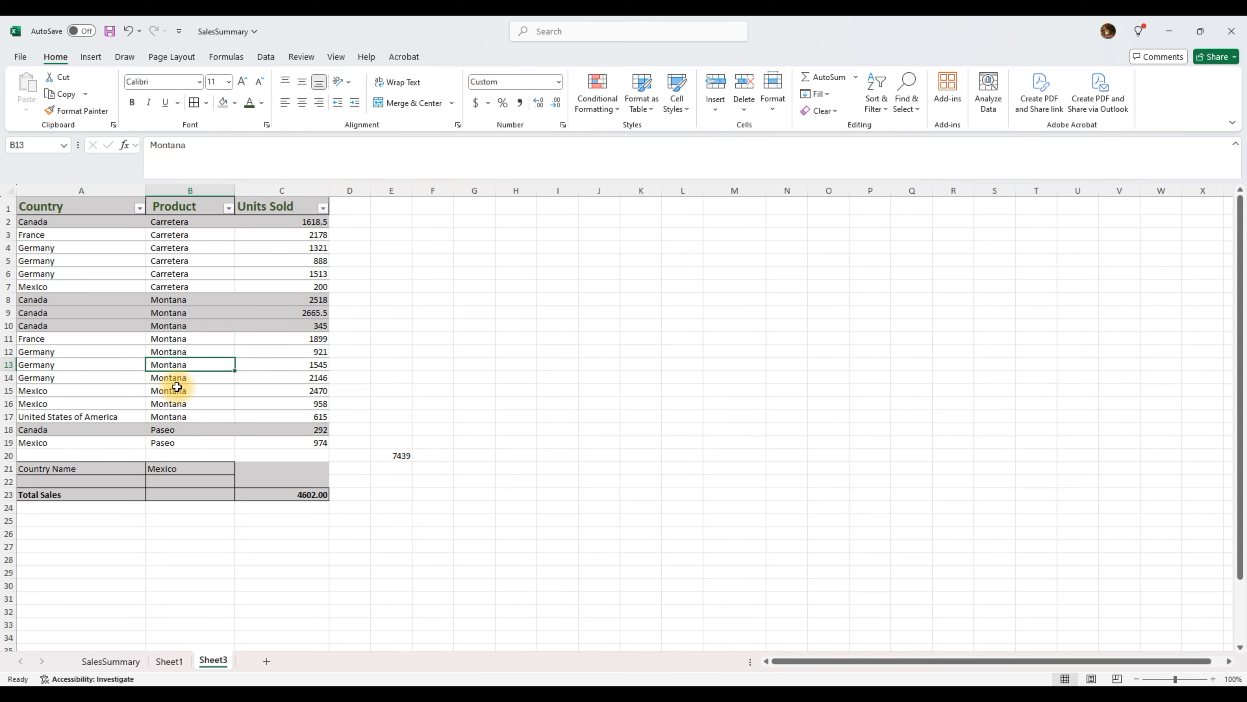
Enter the label Product Name in A22, below Country Name.
{"action": "left_click", "coordinate": [167, 481]}
{"action": "left_click", "coordinate": [66, 485]}
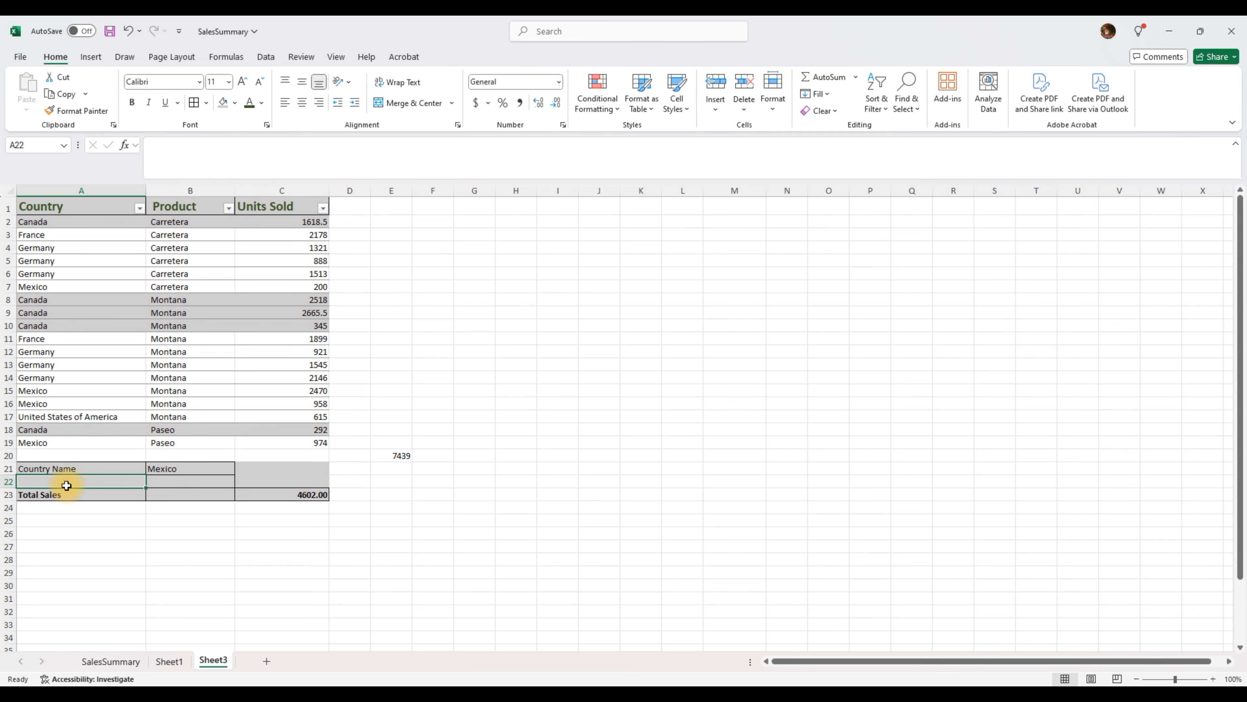
{"action": "type", "text": "Pr"}
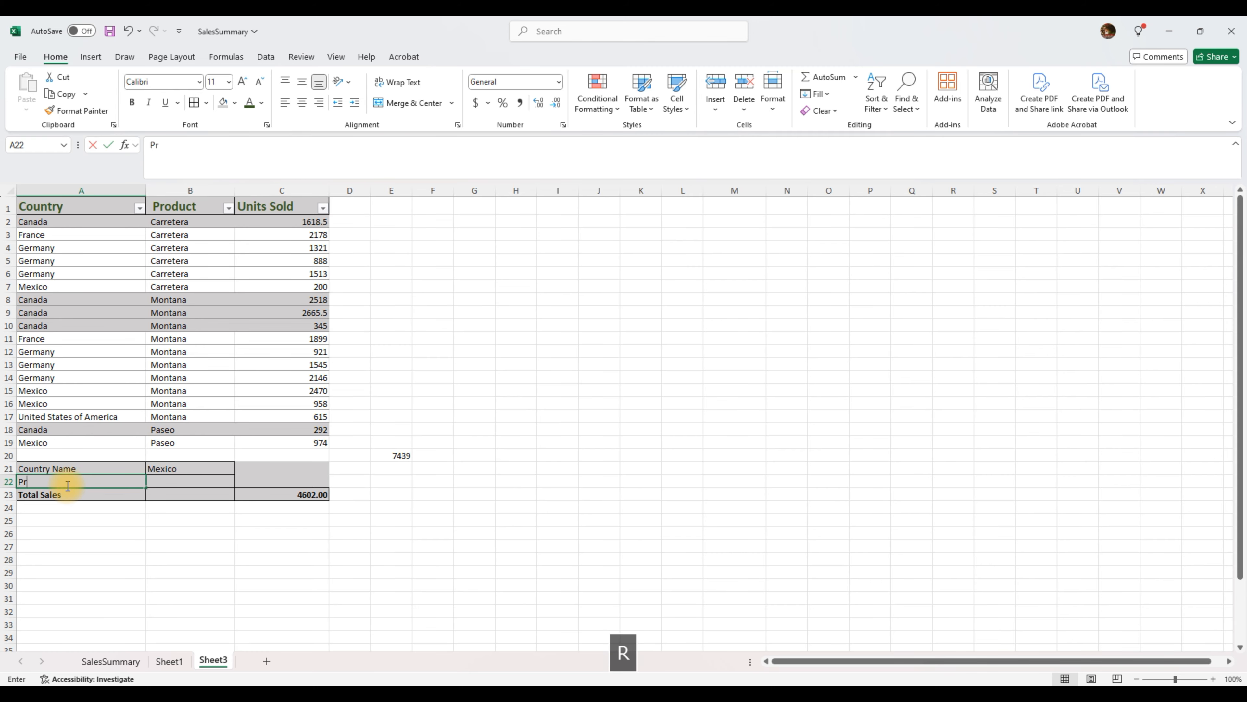
{"action": "type", "text": "oduct Name"}
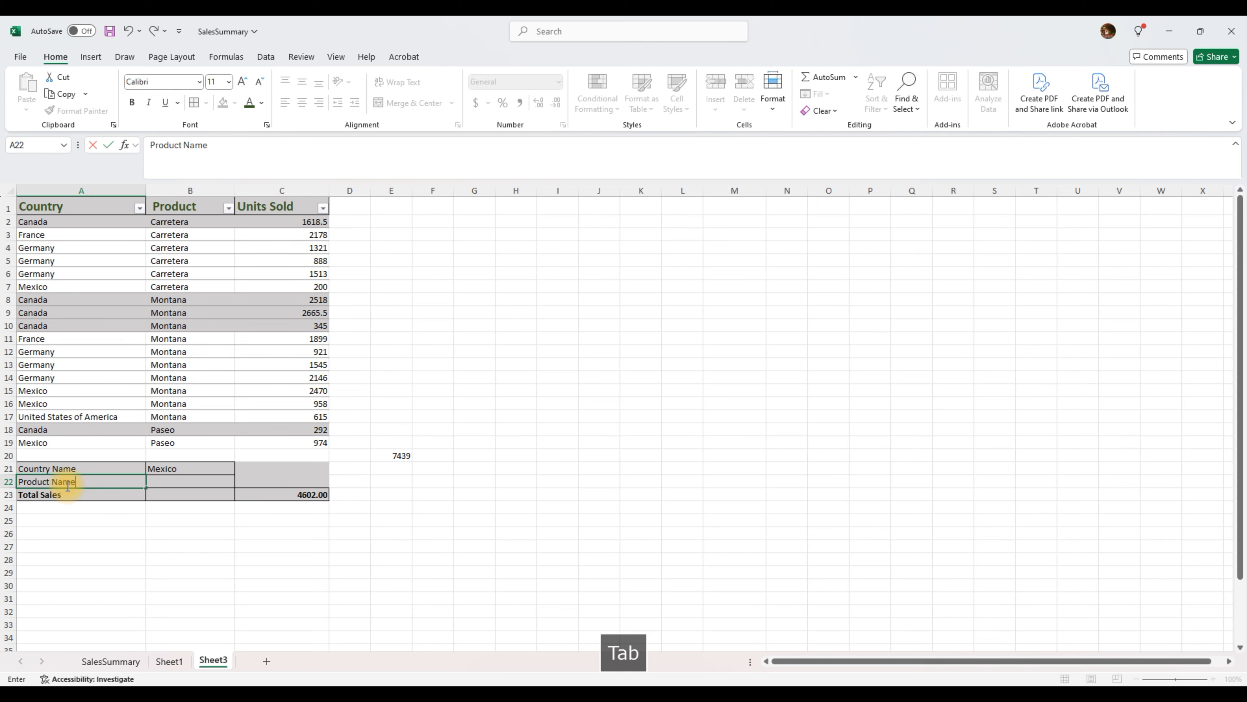
{"action": "key", "text": "Tab"}
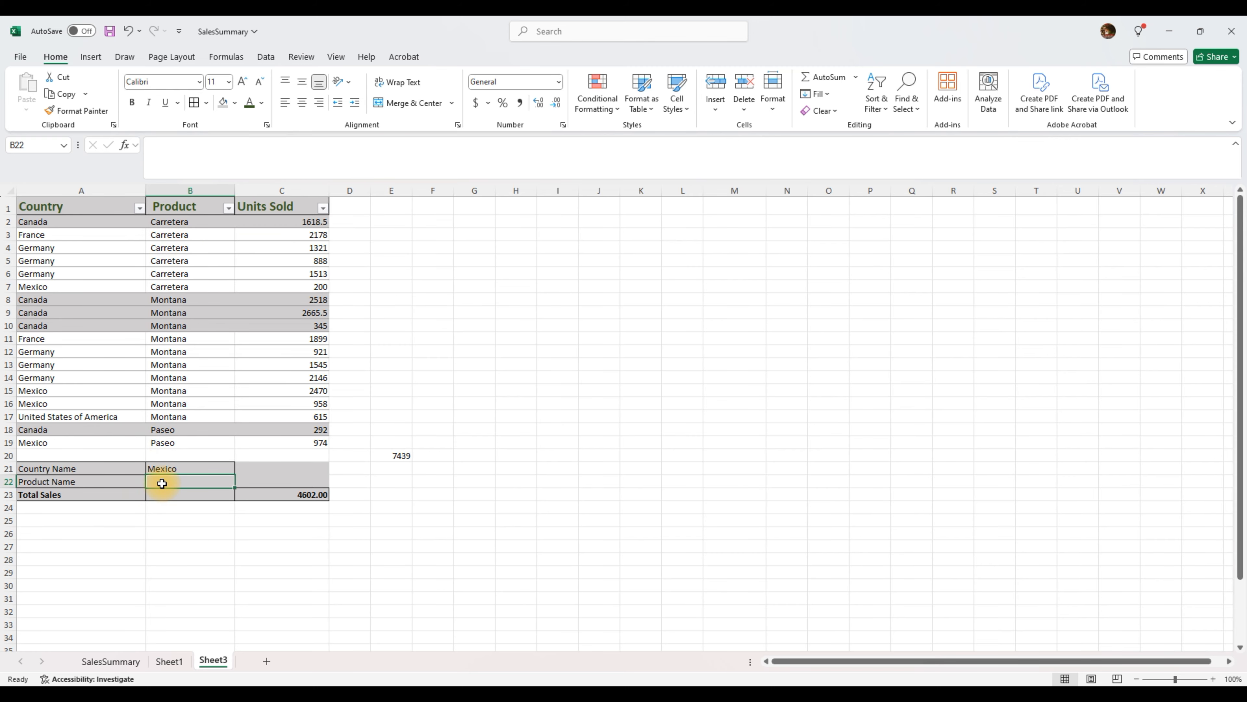
Apply list data validation to B22 with an in-cell dropdown sourced from =$B$2:$B$19, and choose Carretera from it.
{"action": "left_click", "coordinate": [272, 55]}
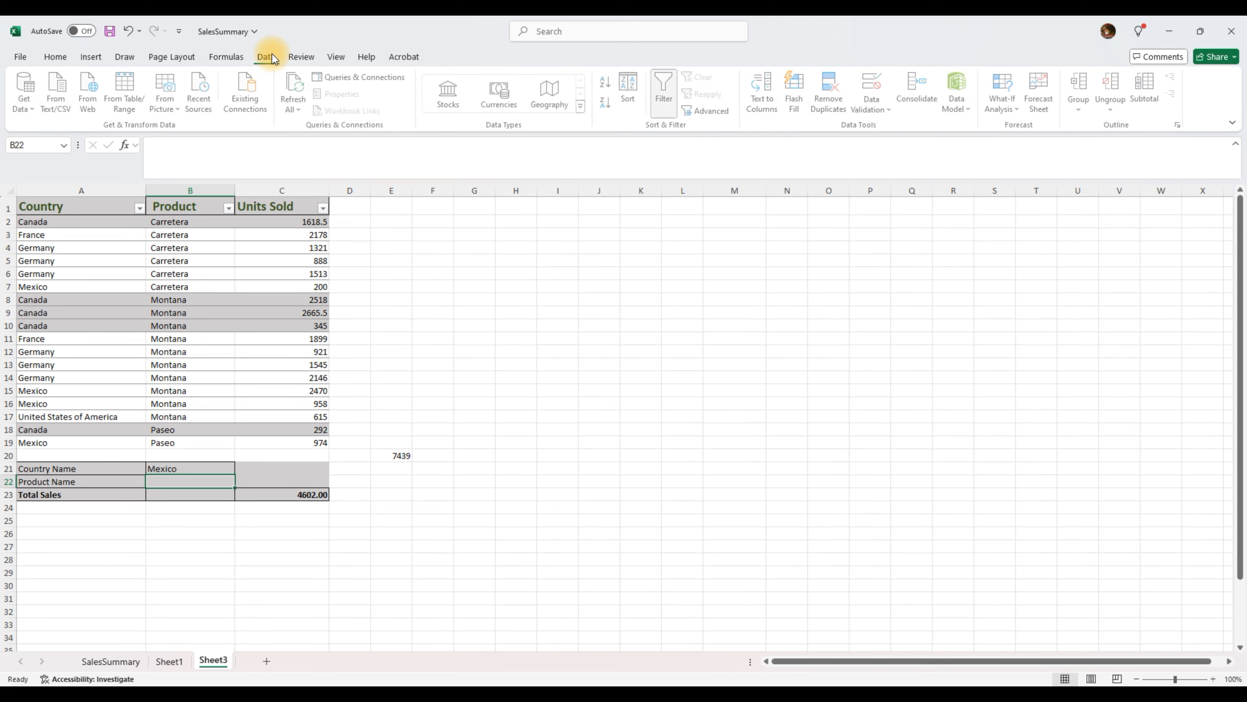
{"action": "left_click", "coordinate": [890, 108]}
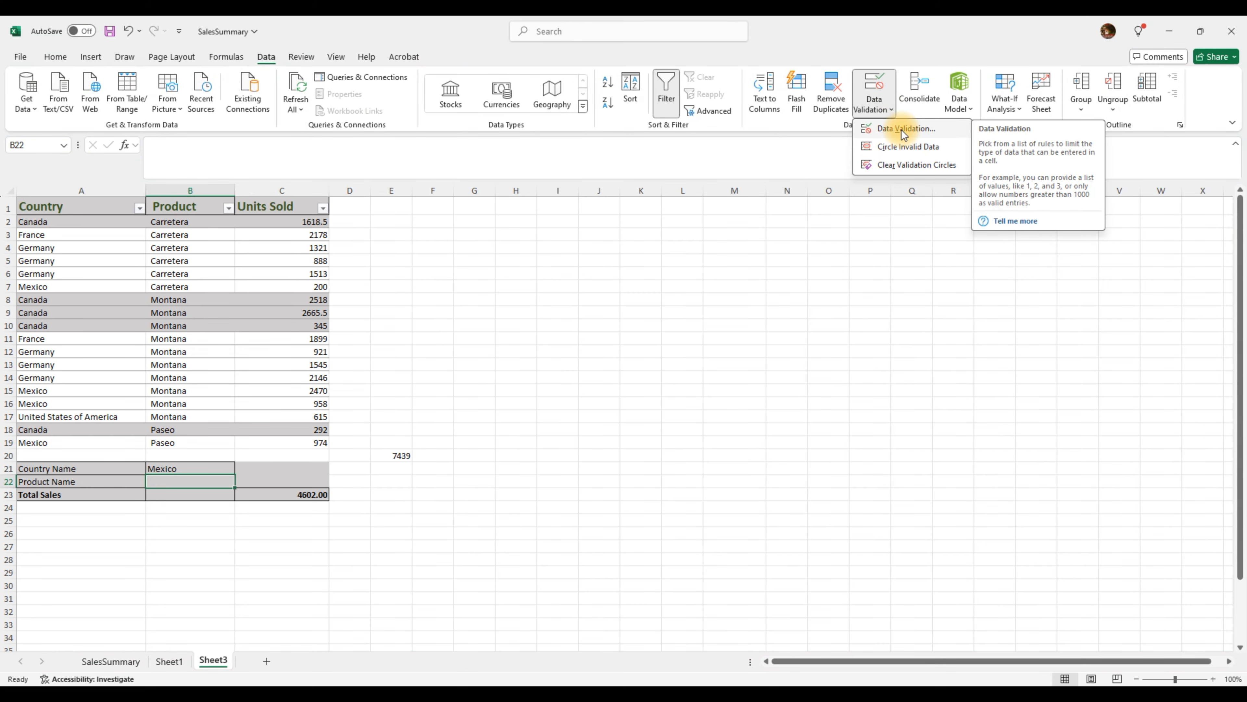
{"action": "left_click", "coordinate": [902, 129]}
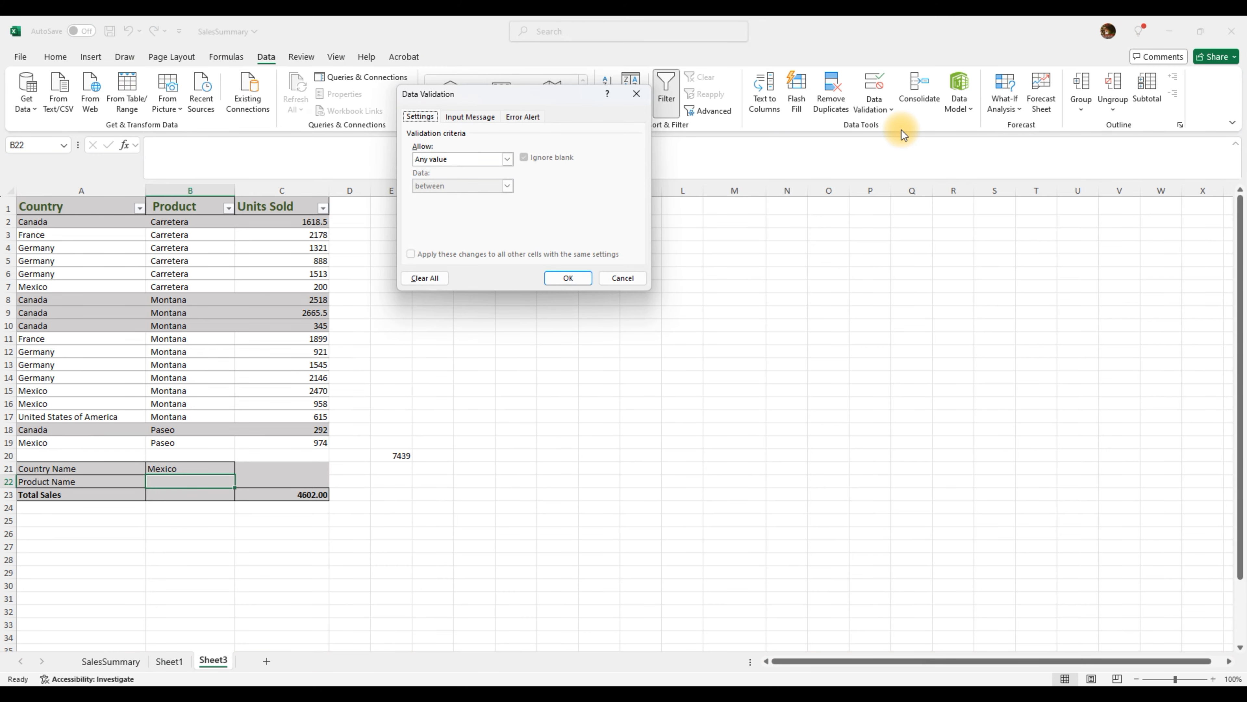
{"action": "left_click", "coordinate": [506, 160]}
{"action": "left_click", "coordinate": [438, 195]}
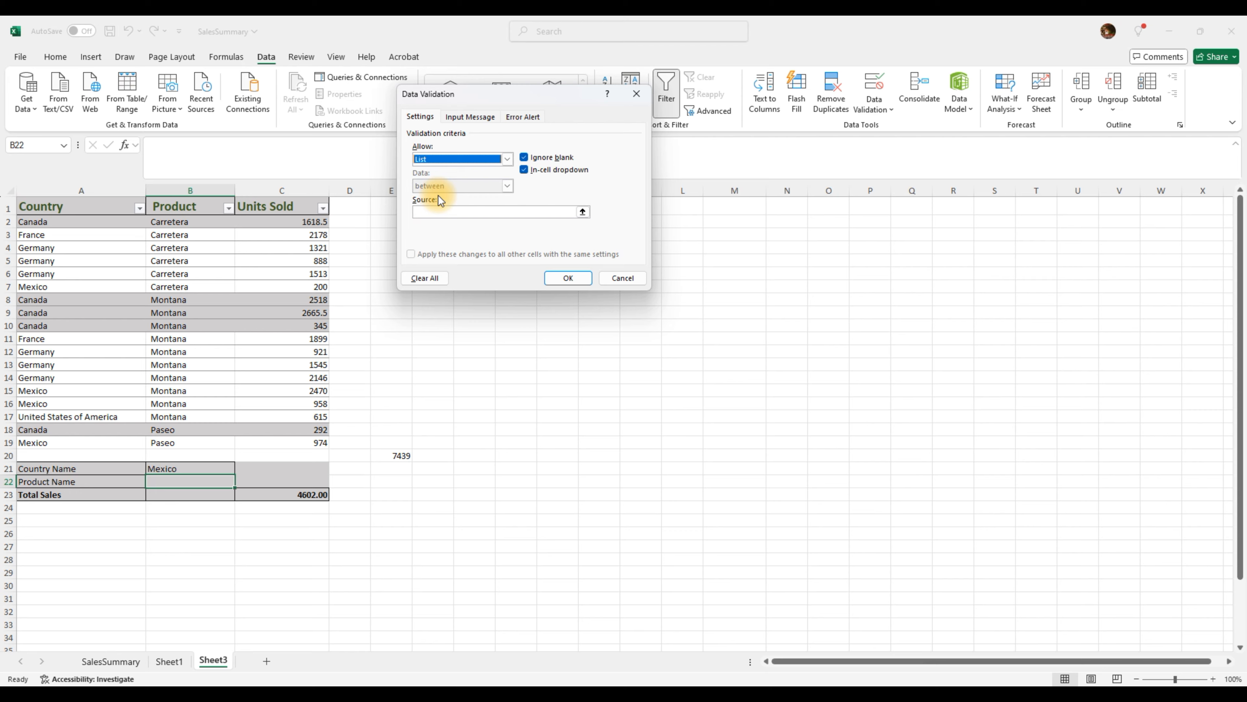
{"action": "left_click", "coordinate": [583, 212]}
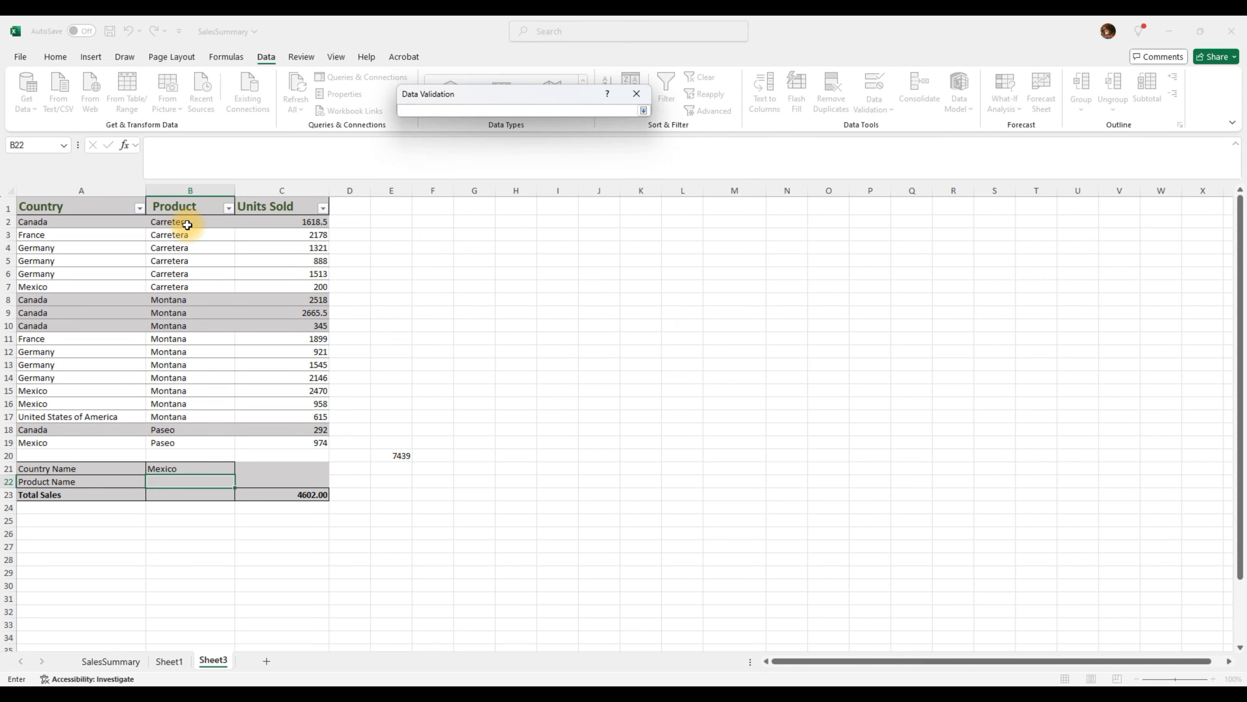
{"action": "left_click_drag", "start_coordinate": [180, 265], "coordinate": [182, 438]}
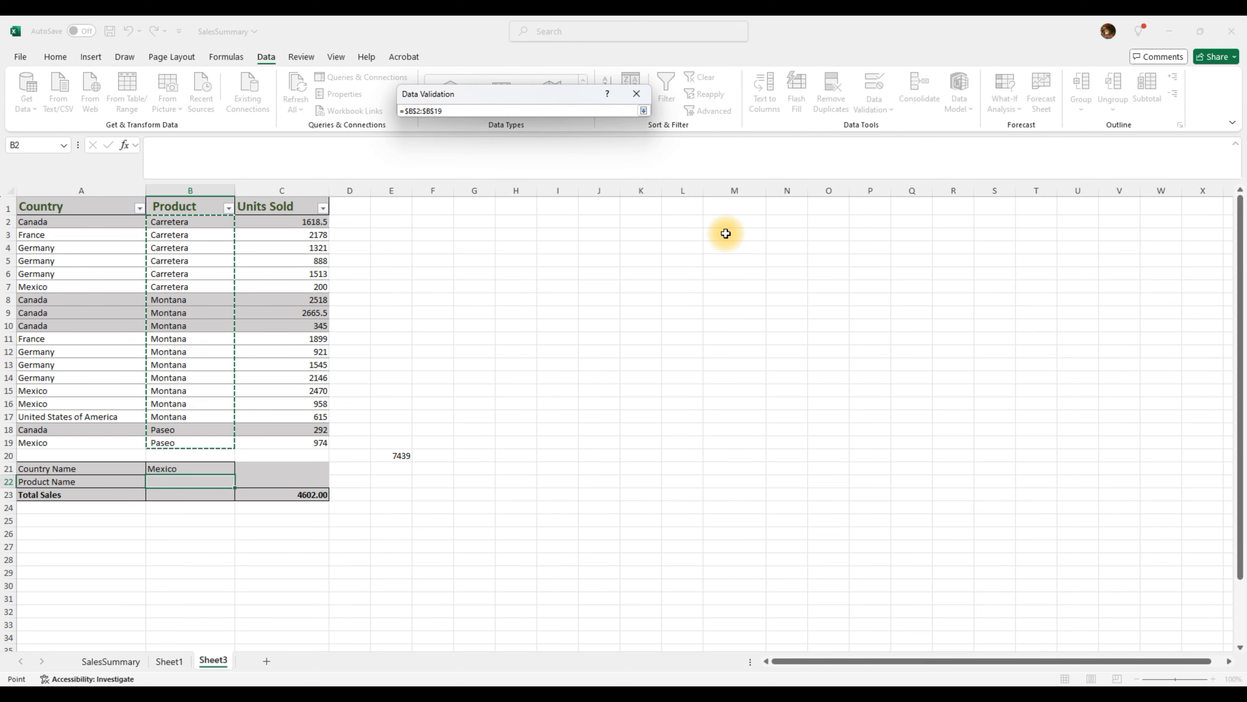
{"action": "key", "text": "Return"}
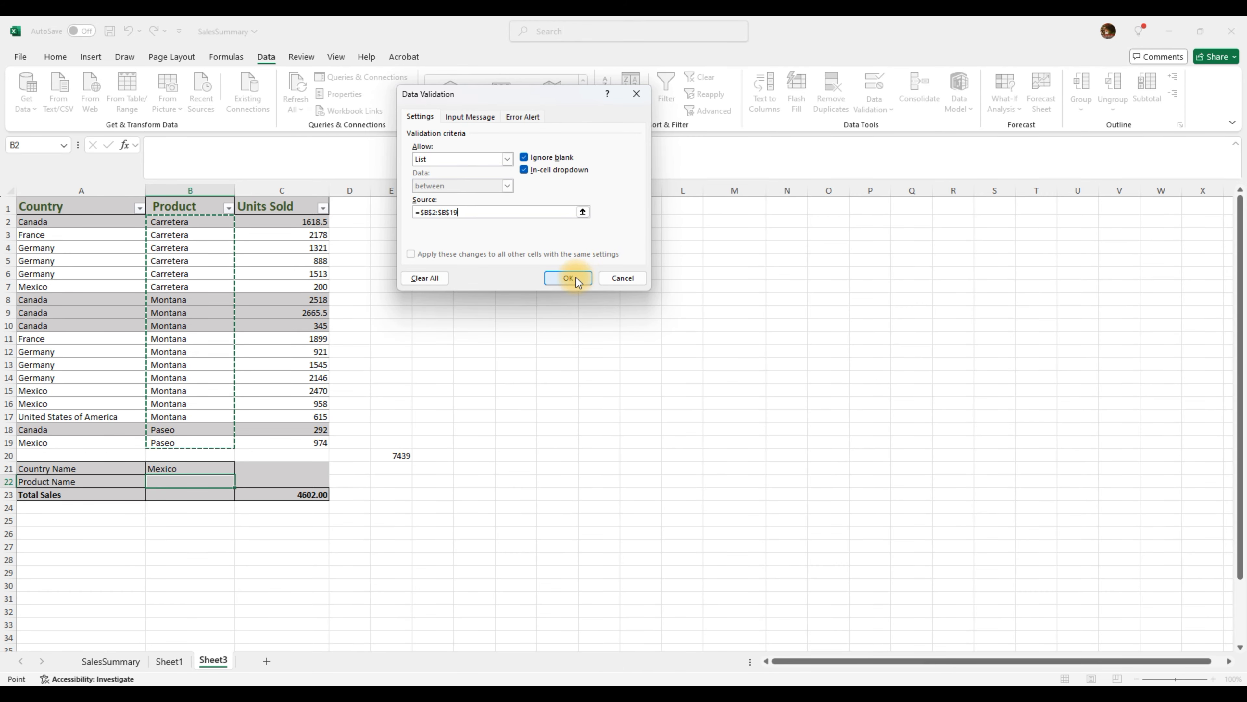
{"action": "left_click", "coordinate": [575, 277]}
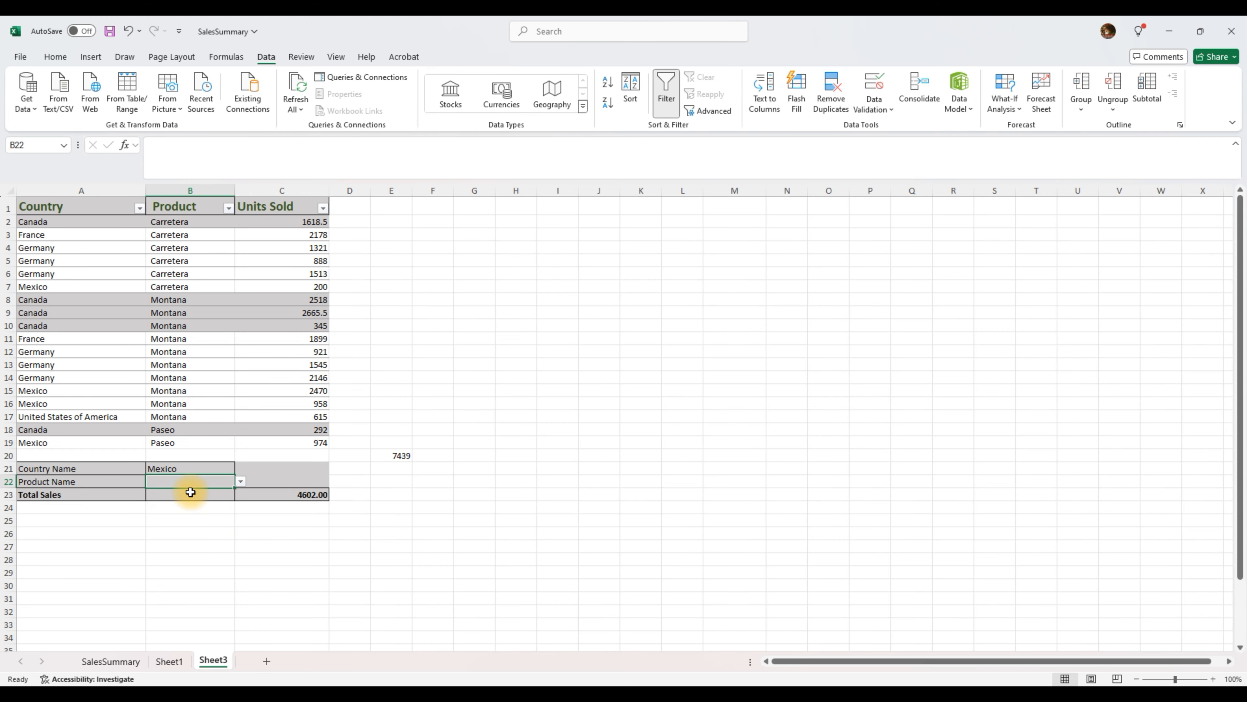
{"action": "left_click", "coordinate": [240, 481]}
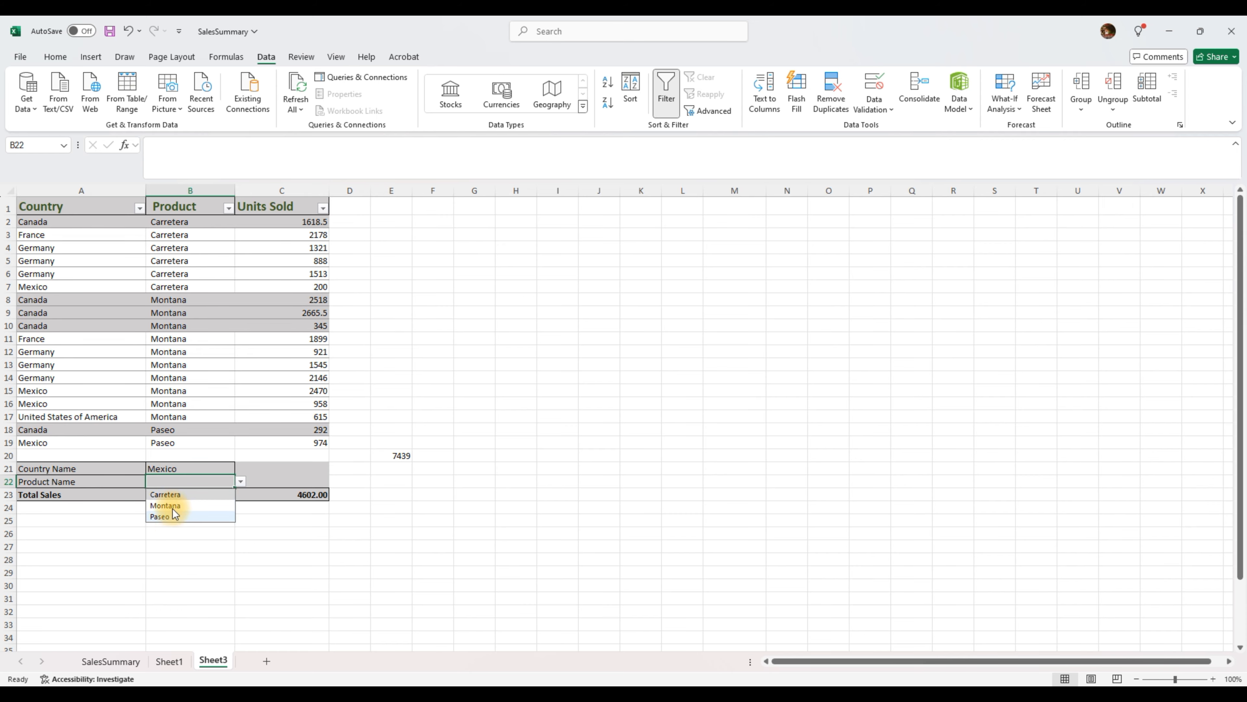
{"action": "left_click", "coordinate": [190, 495]}
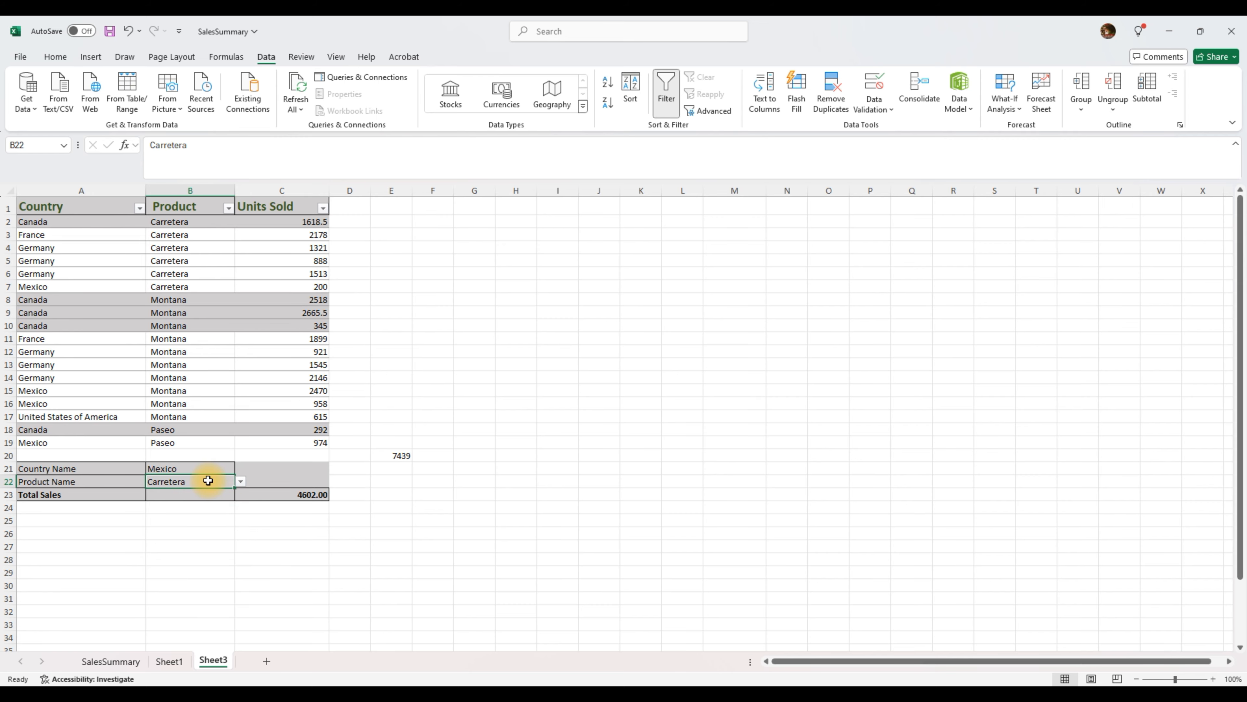
Replace the SUMIF formula in C23 with the start of a SUMIFS formula that uses C2:C19 as the sum range.
{"action": "left_click", "coordinate": [292, 481]}
{"action": "left_click", "coordinate": [282, 496]}
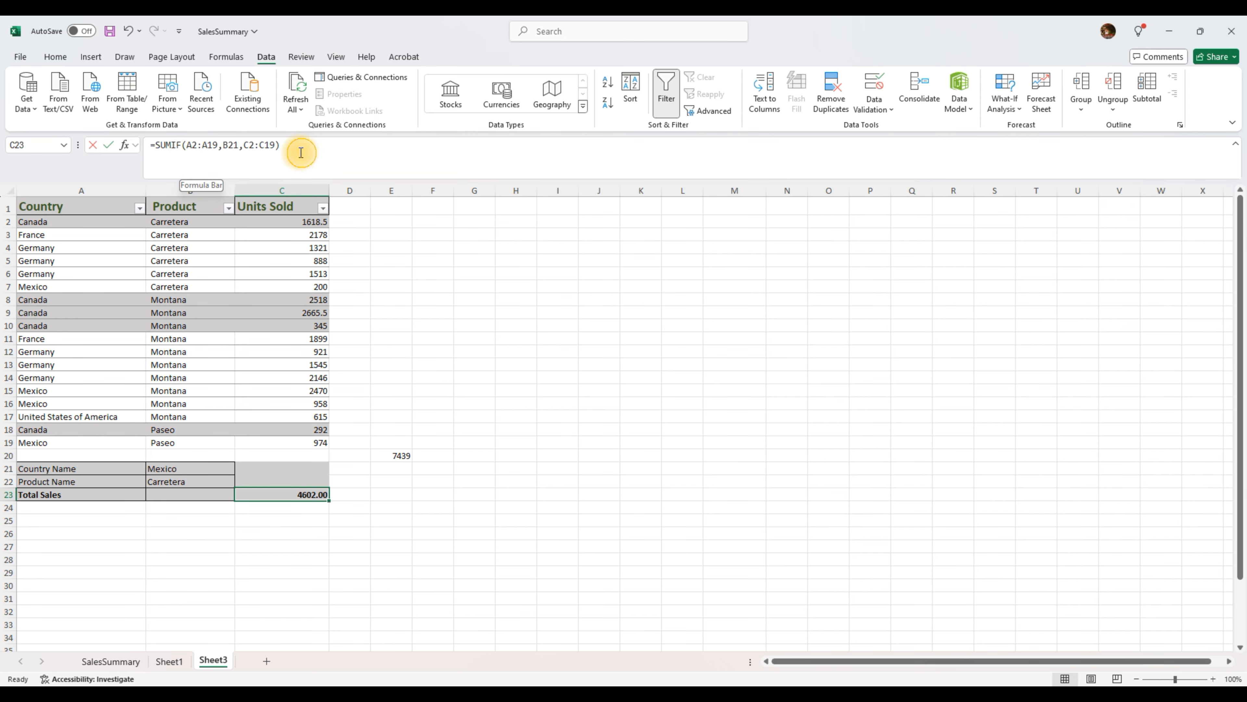
{"action": "left_click_drag", "start_coordinate": [301, 152], "coordinate": [163, 144]}
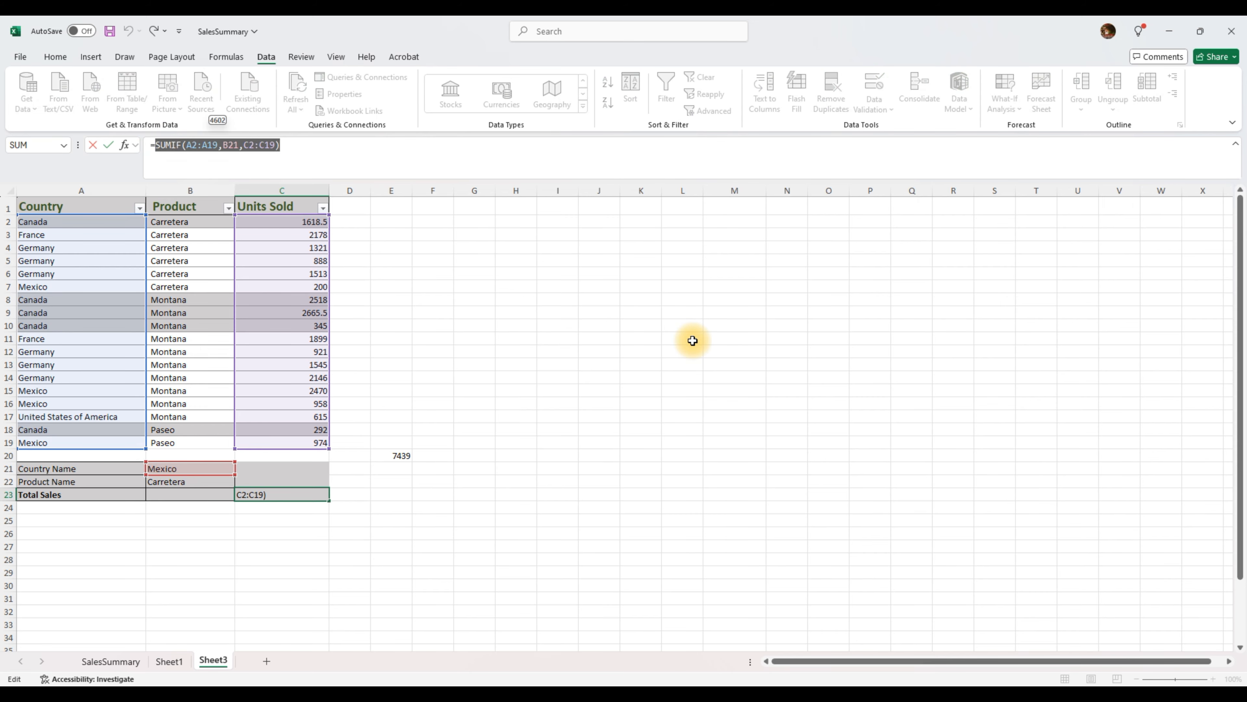
{"action": "key", "text": "BackSpace"}
{"action": "type", "text": "sum"}
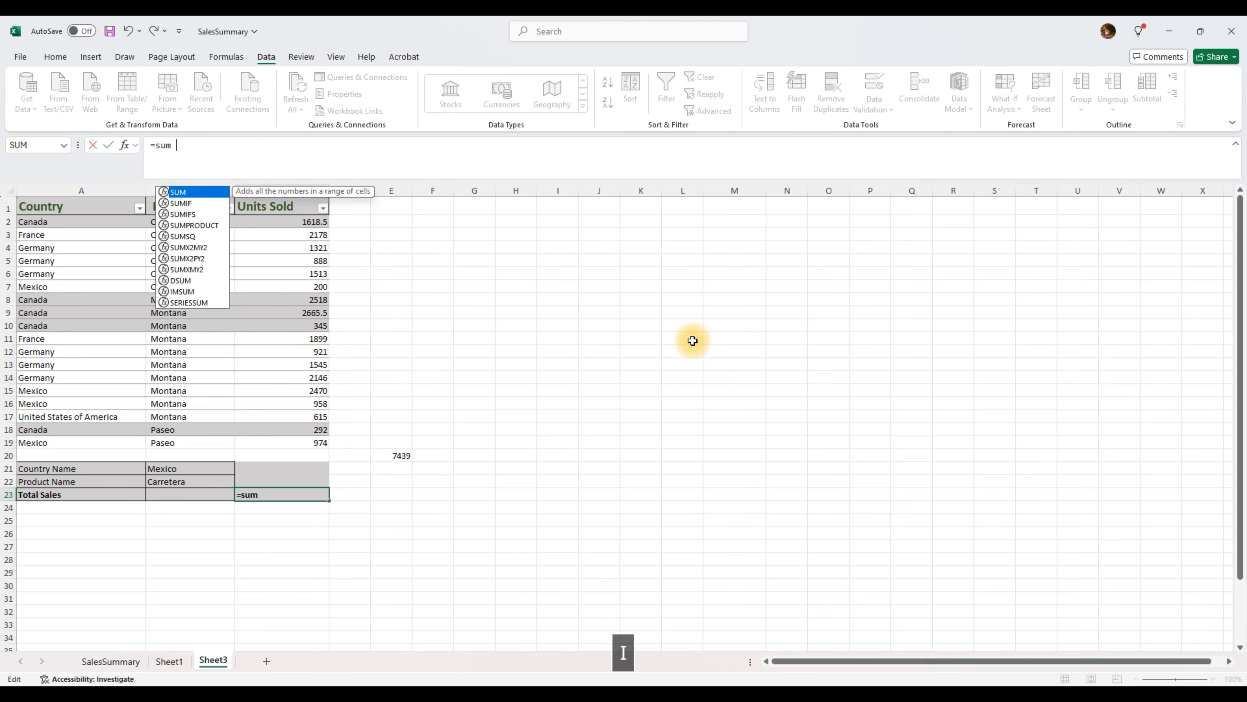
{"action": "type", "text": "if"}
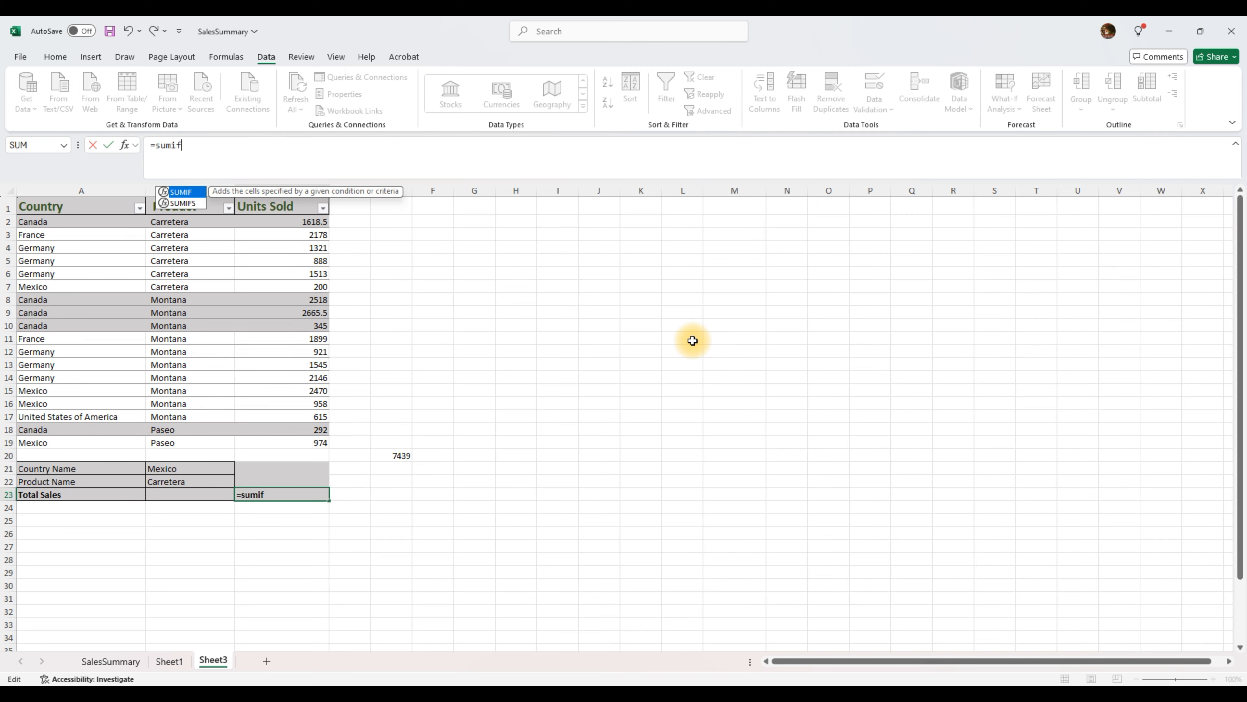
{"action": "type", "text": "s"}
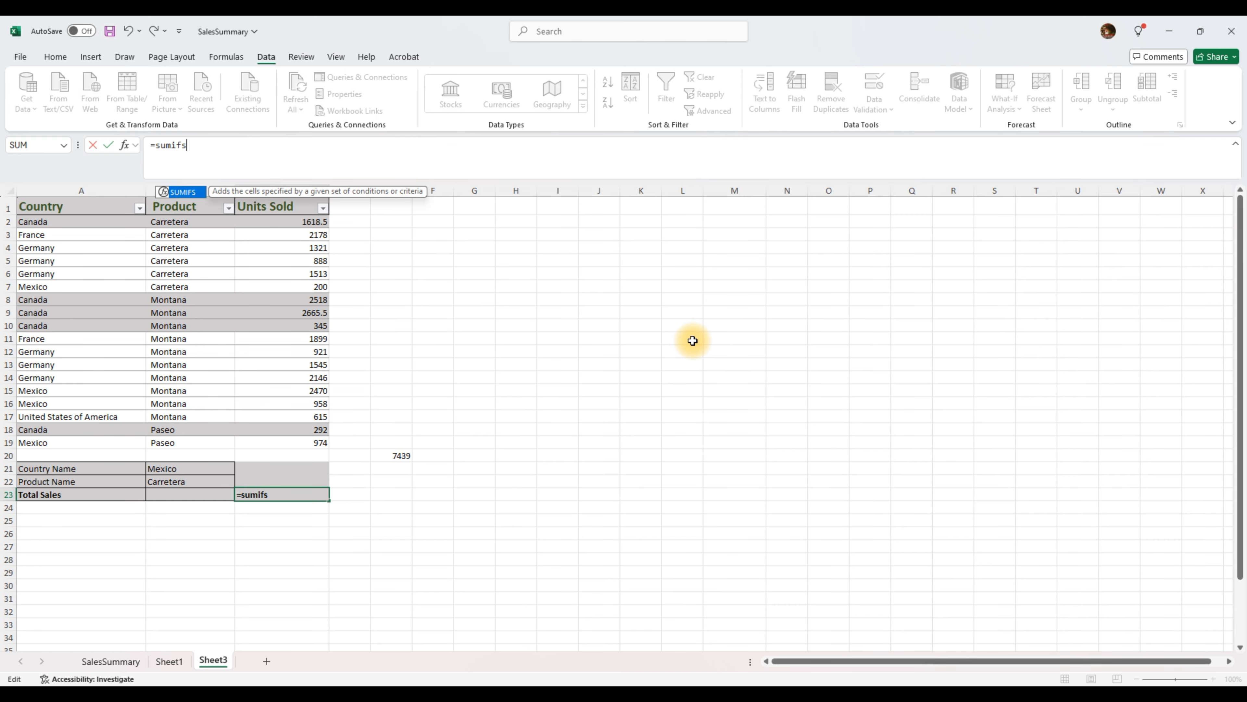
{"action": "type", "text": "("}
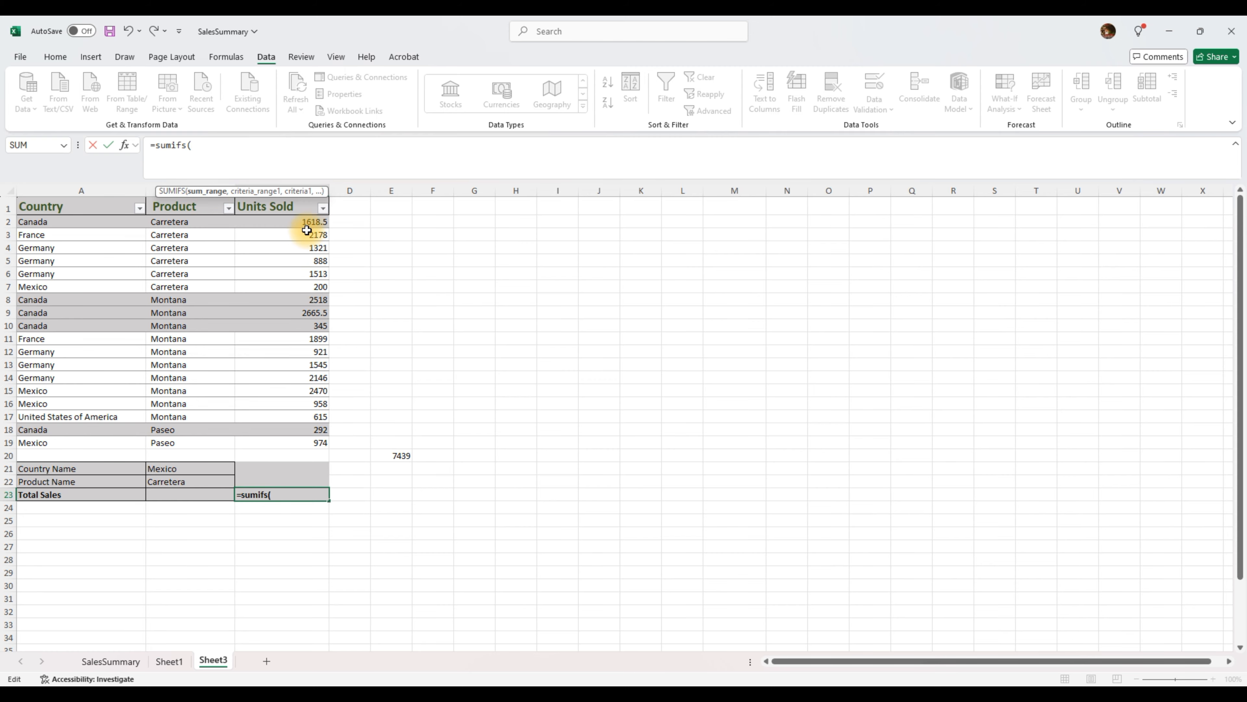
{"action": "left_click_drag", "start_coordinate": [315, 221], "coordinate": [314, 442]}
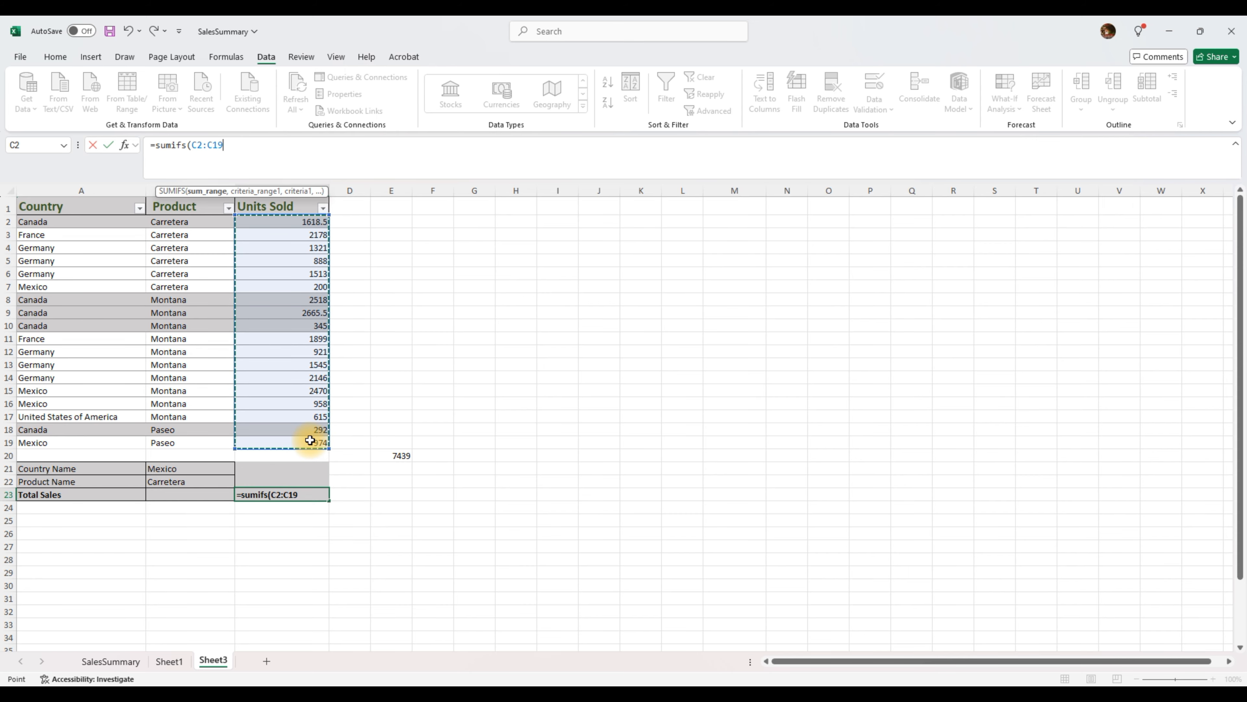
{"action": "type", "text": ","}
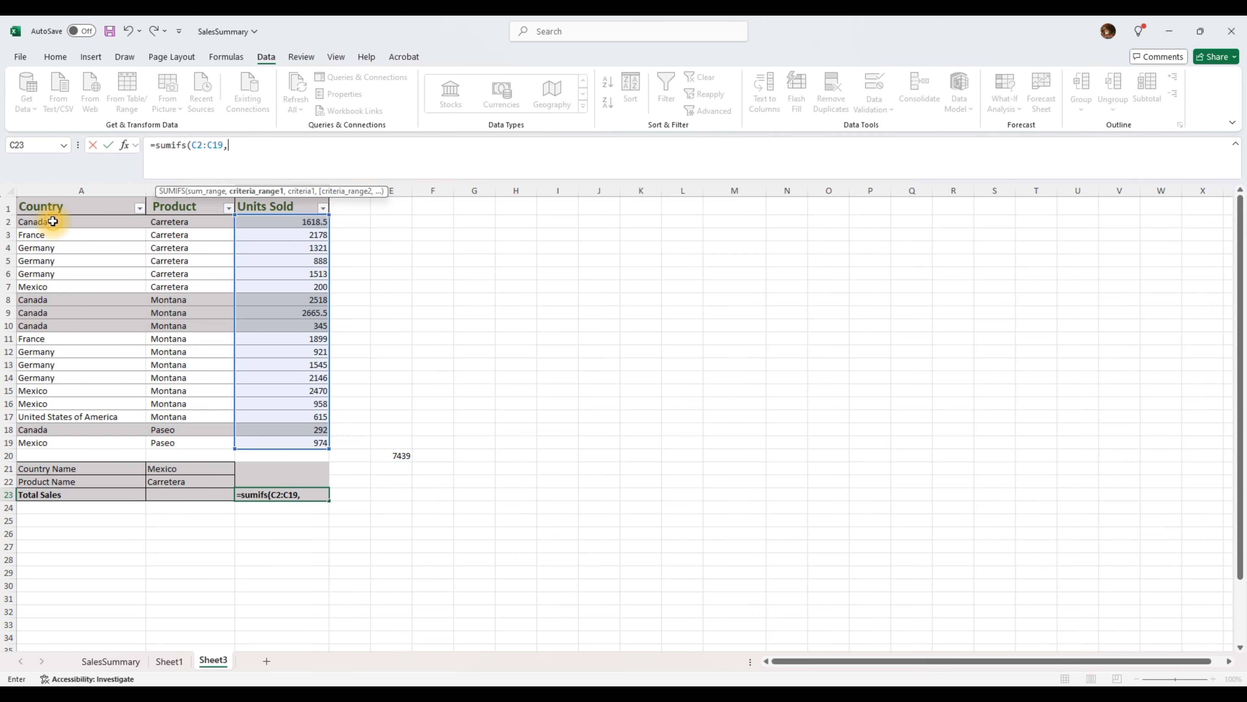
Add the country criterion to the SUMIFS formula, with A2:A19 as the criteria range and B21 as the criterion.
{"action": "left_click_drag", "start_coordinate": [53, 222], "coordinate": [44, 441]}
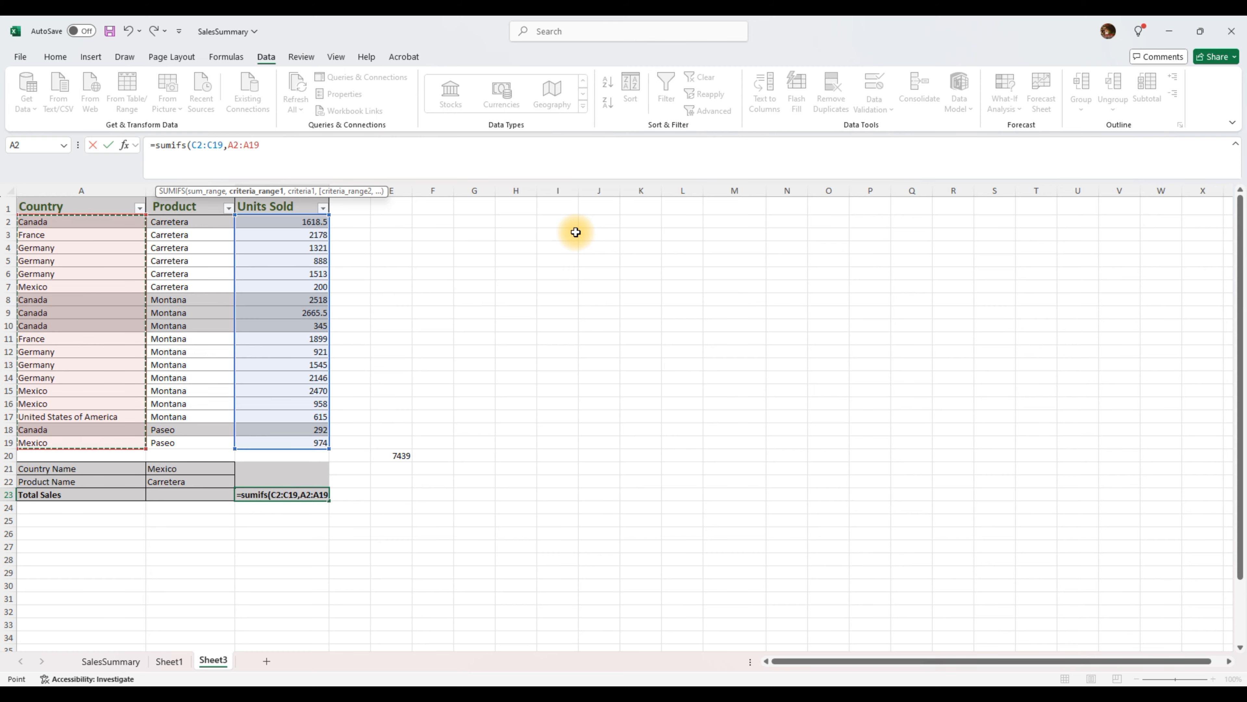
{"action": "type", "text": ","}
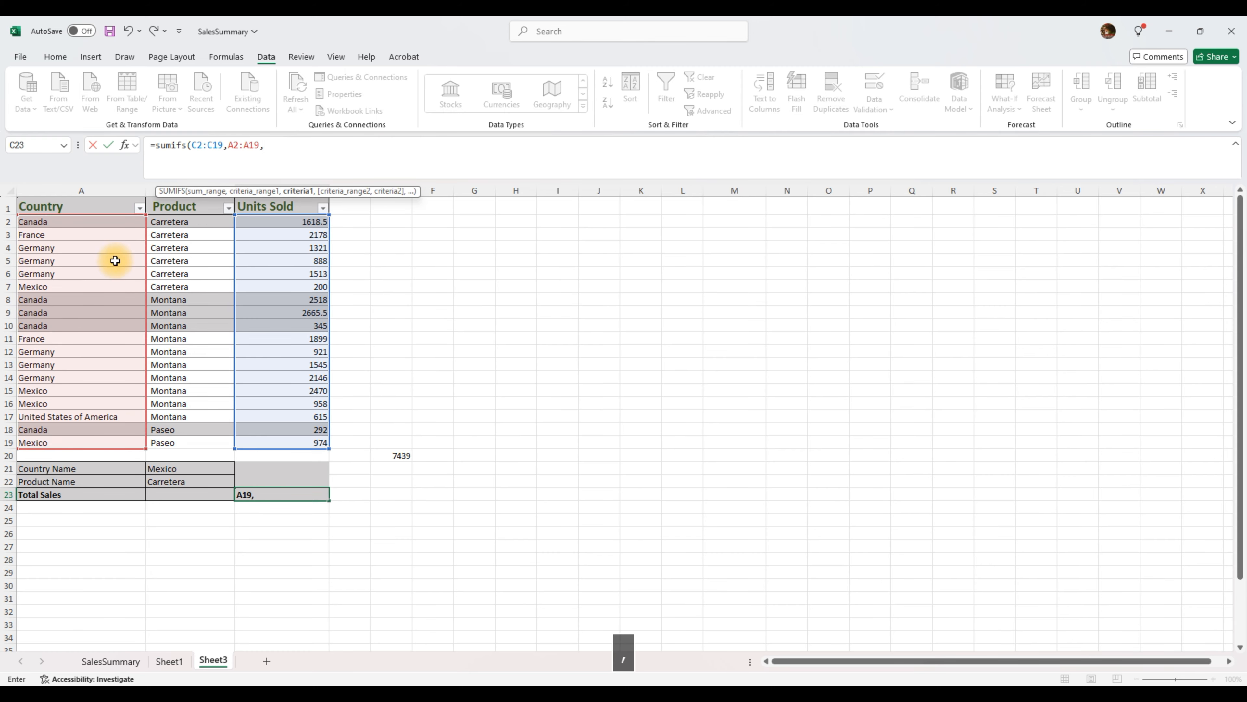
{"action": "left_click", "coordinate": [172, 472]}
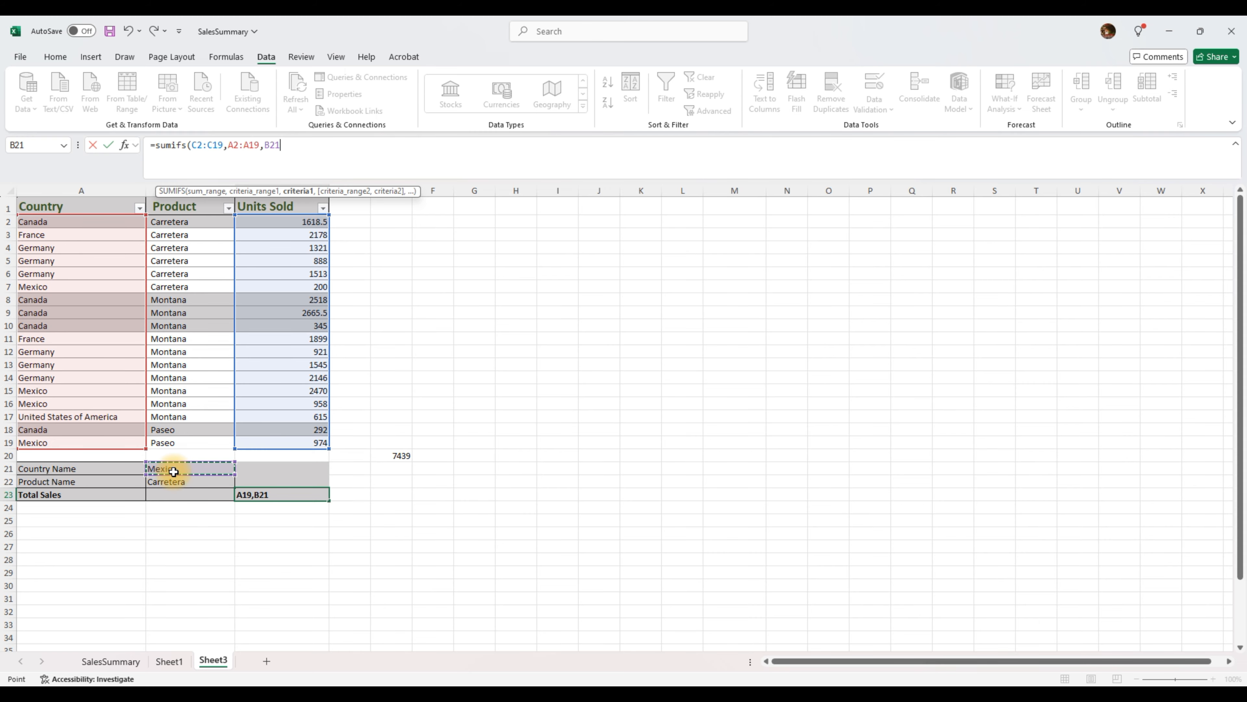
{"action": "type", "text": ","}
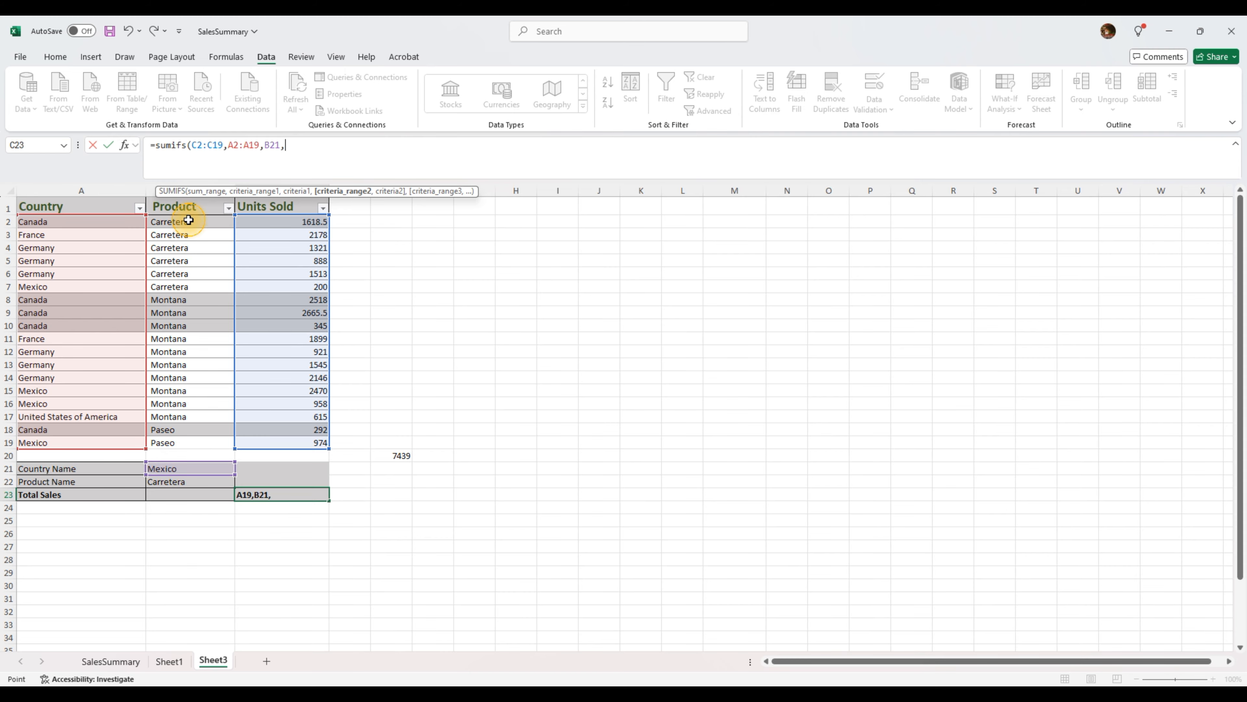
Add the product criterion with range B2:B19 and criterion B22, and complete the SUMIFS formula in C23.
{"action": "left_click_drag", "start_coordinate": [188, 220], "coordinate": [172, 440]}
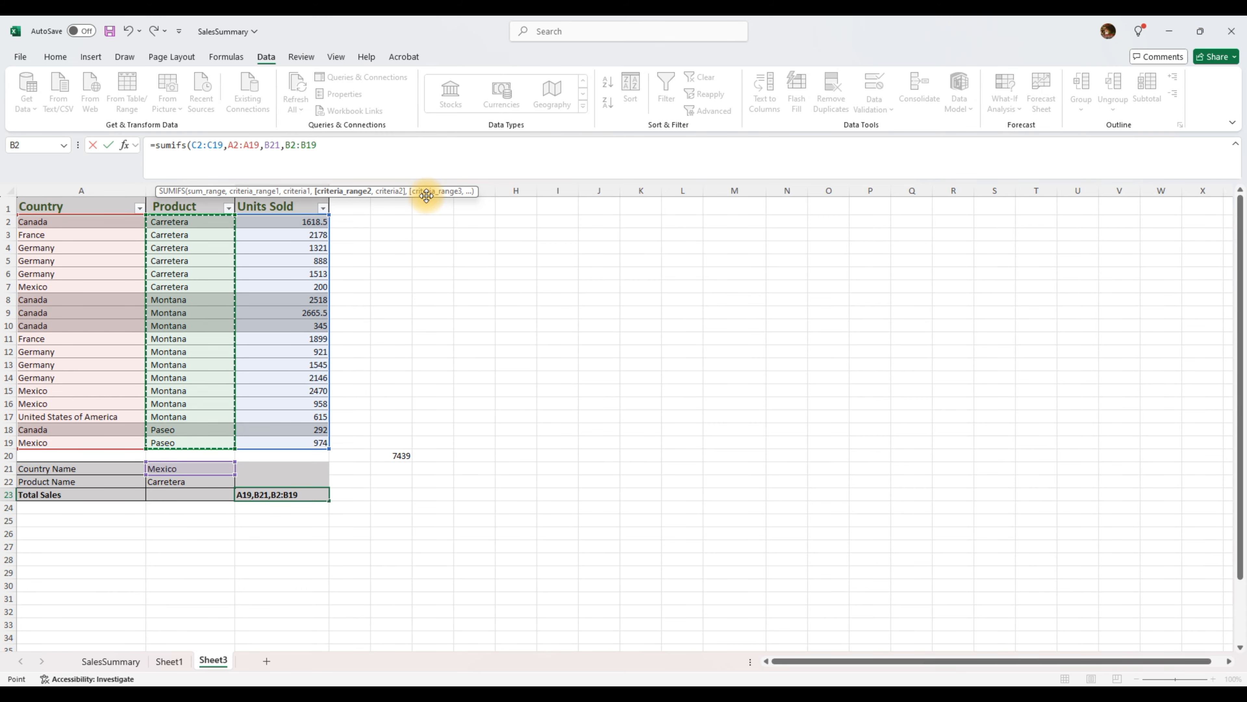
{"action": "type", "text": ","}
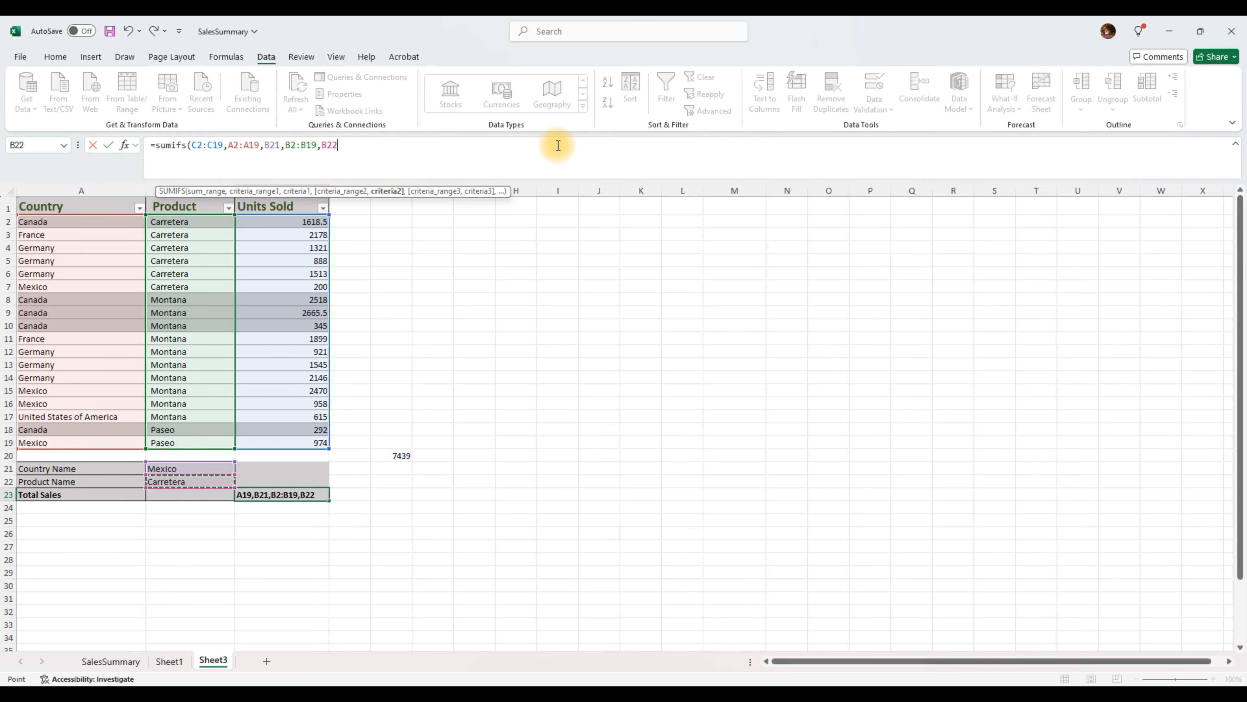
{"action": "type", "text": ")"}
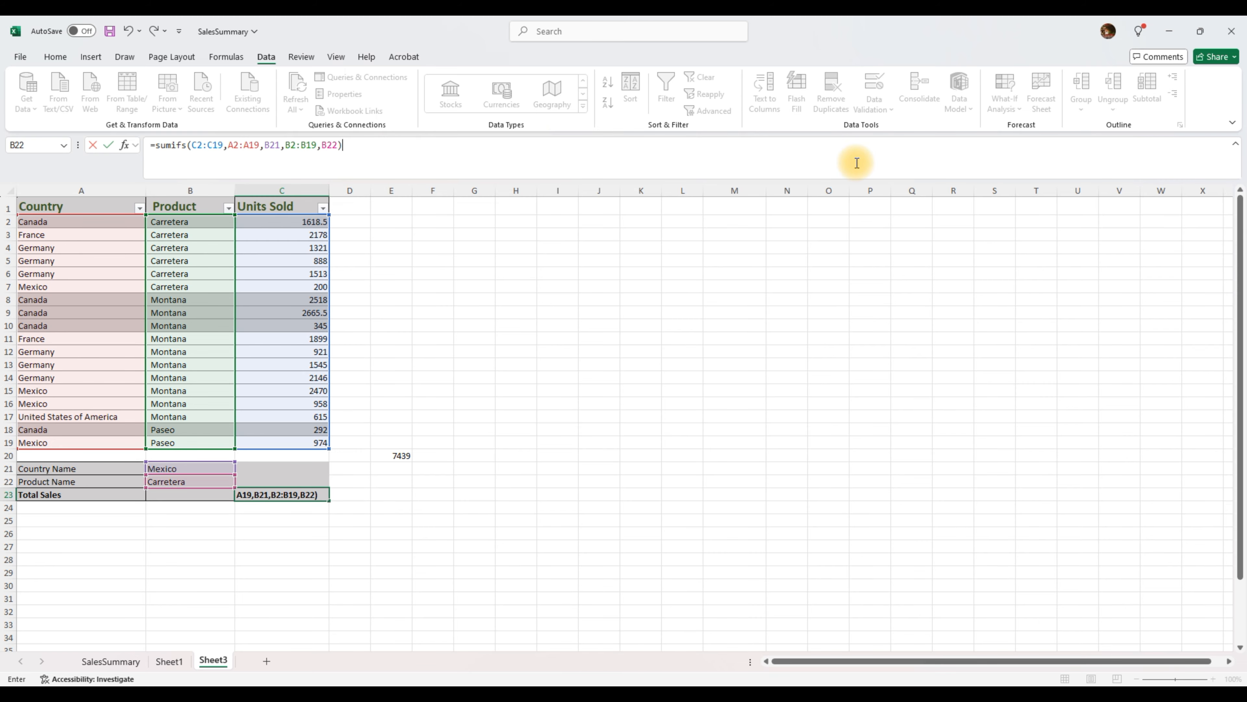
{"action": "key", "text": "Return"}
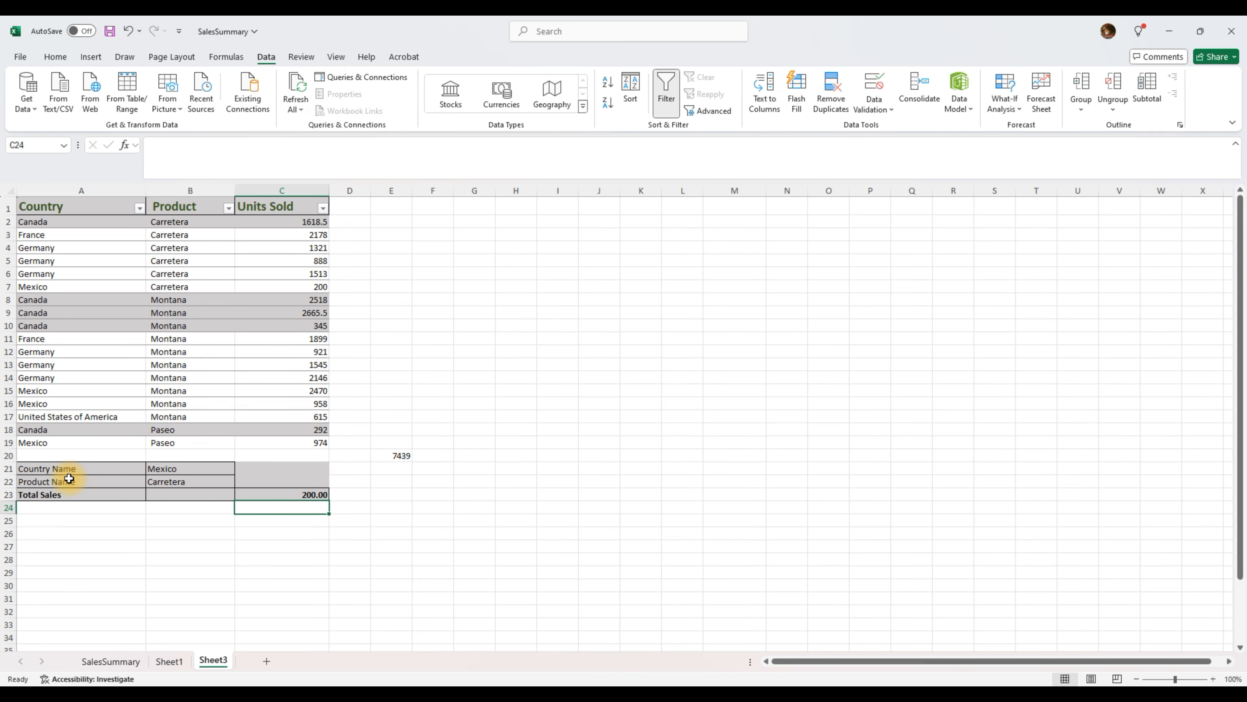
Check the Total Sales formula in C23 against the Mexico rows for Carretera and Montana in the table.
{"action": "left_click", "coordinate": [303, 495]}
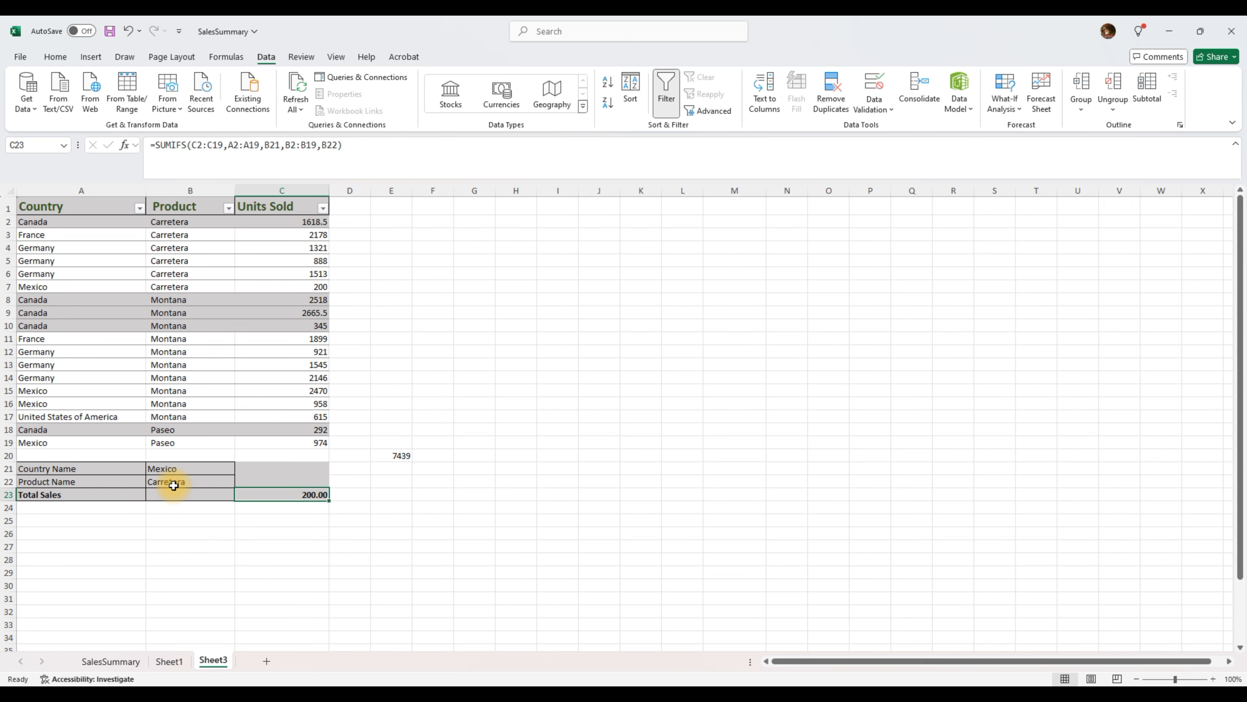
{"action": "left_click", "coordinate": [166, 471]}
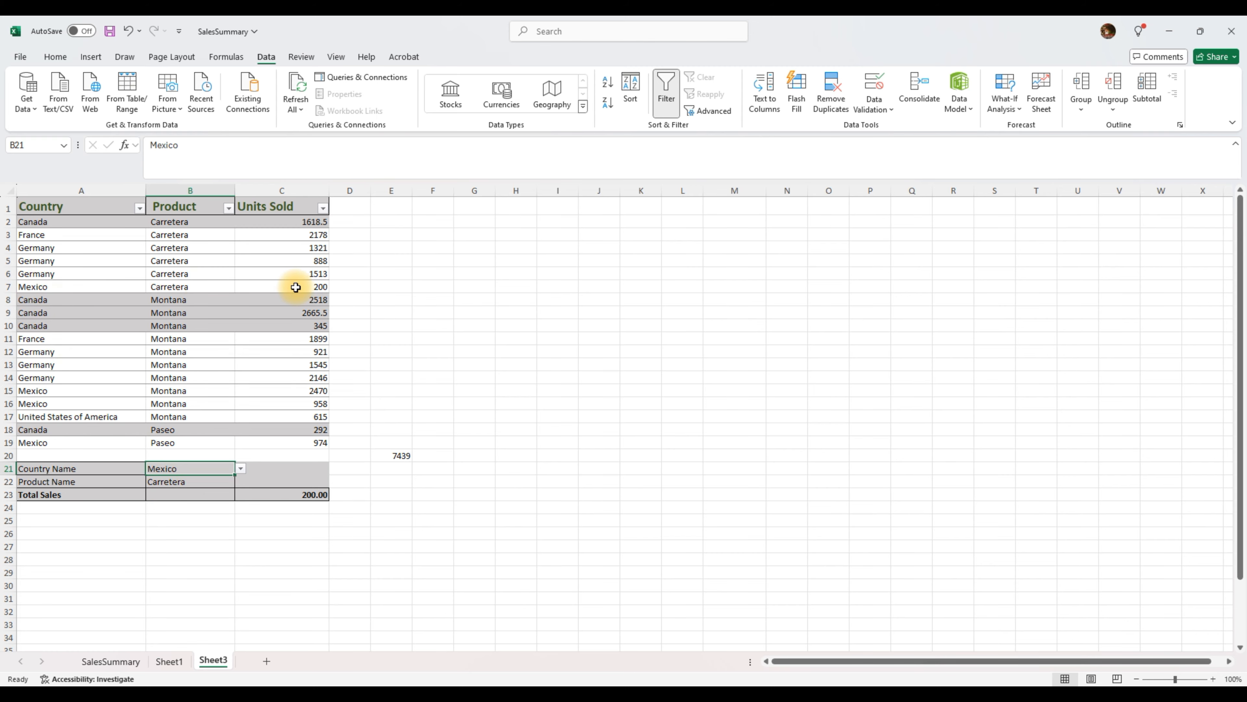
{"action": "left_click", "coordinate": [312, 285]}
{"action": "left_click_drag", "start_coordinate": [198, 289], "coordinate": [44, 287]}
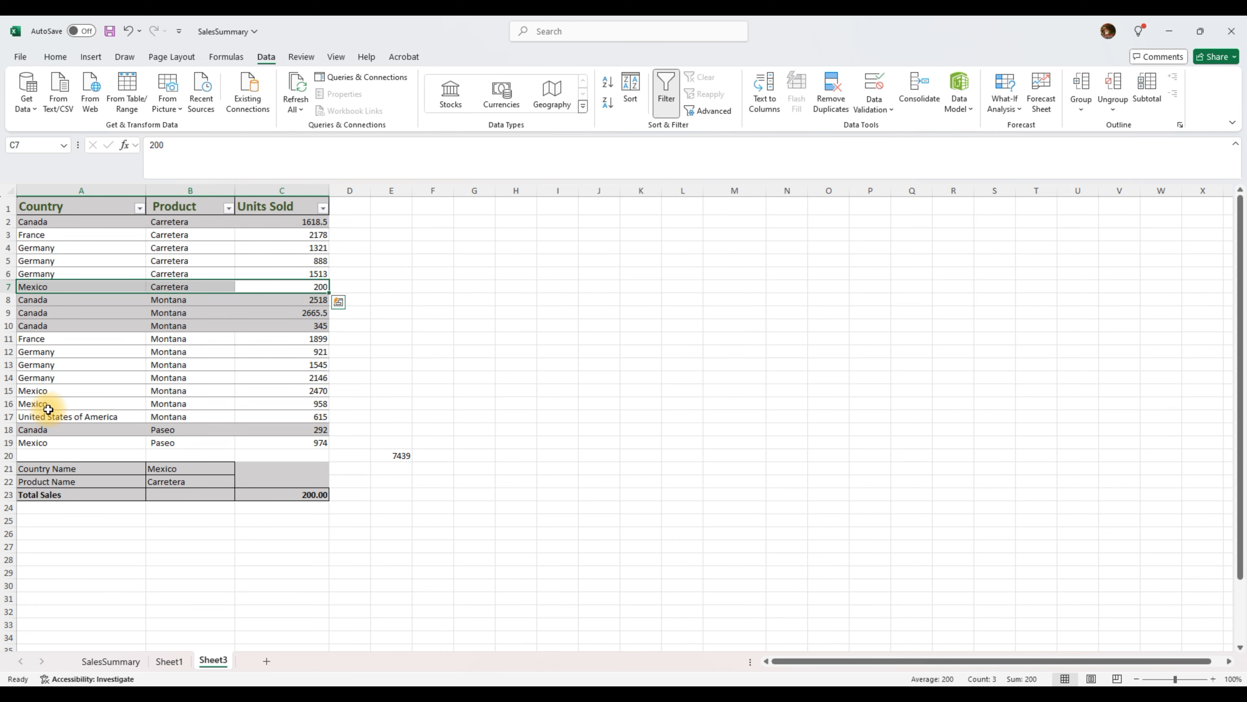
{"action": "left_click", "coordinate": [168, 406]}
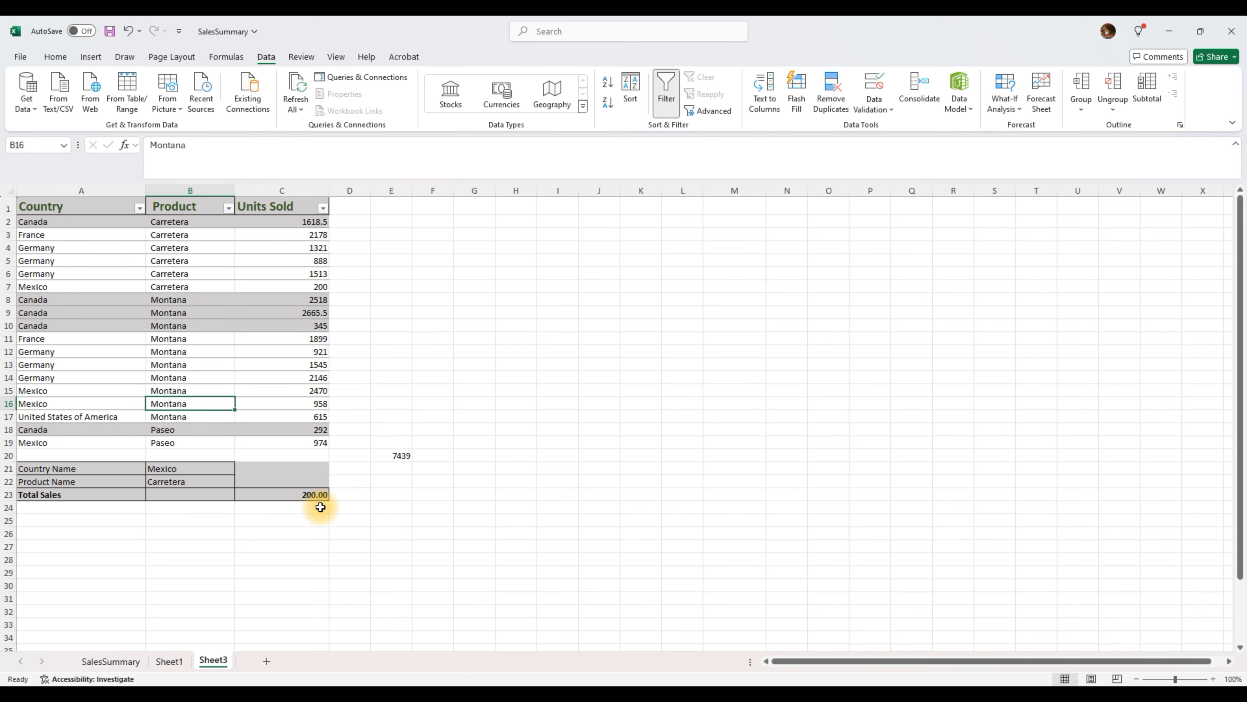
{"action": "left_click", "coordinate": [315, 496]}
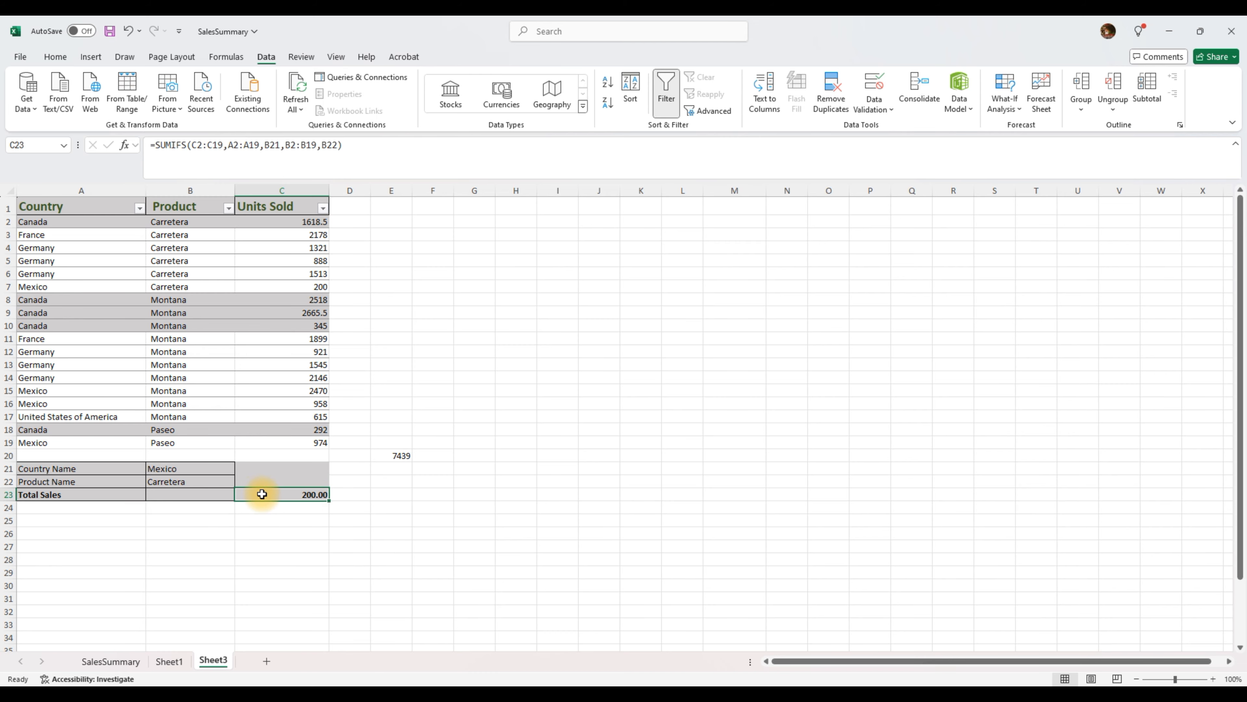
Change the country criterion in B21 to Canada using its dropdown list.
{"action": "left_click", "coordinate": [230, 469]}
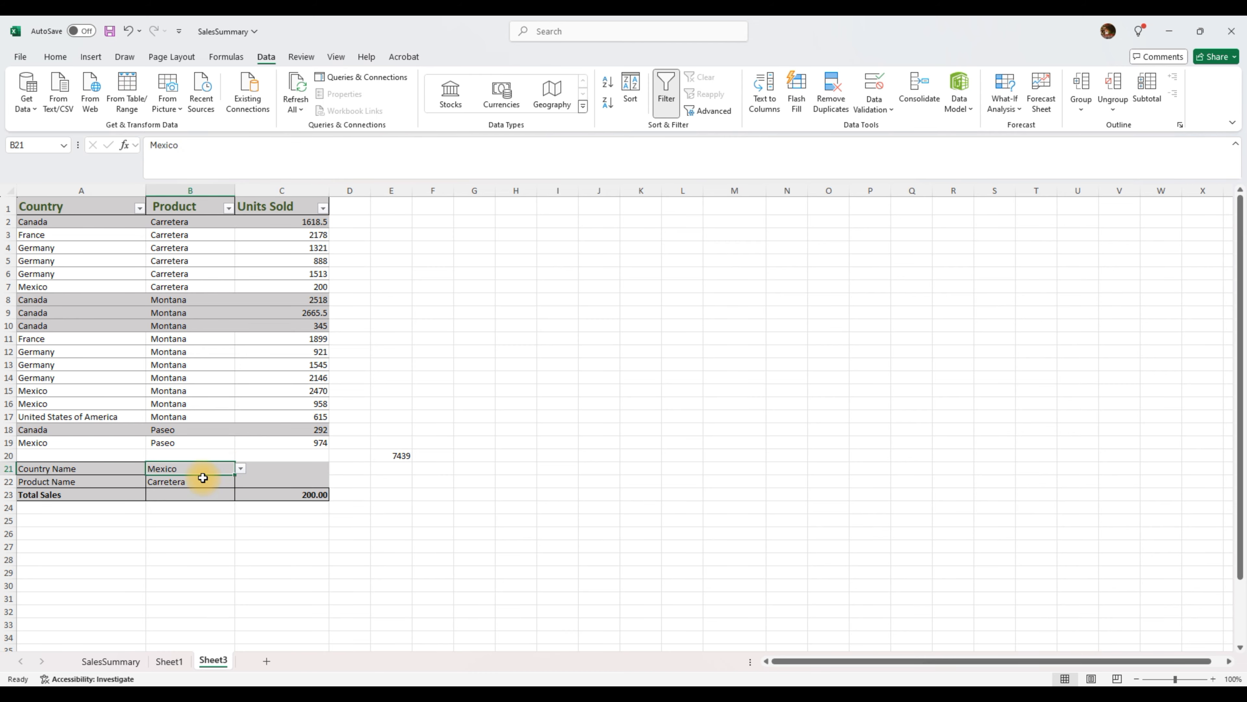
{"action": "left_click", "coordinate": [241, 469]}
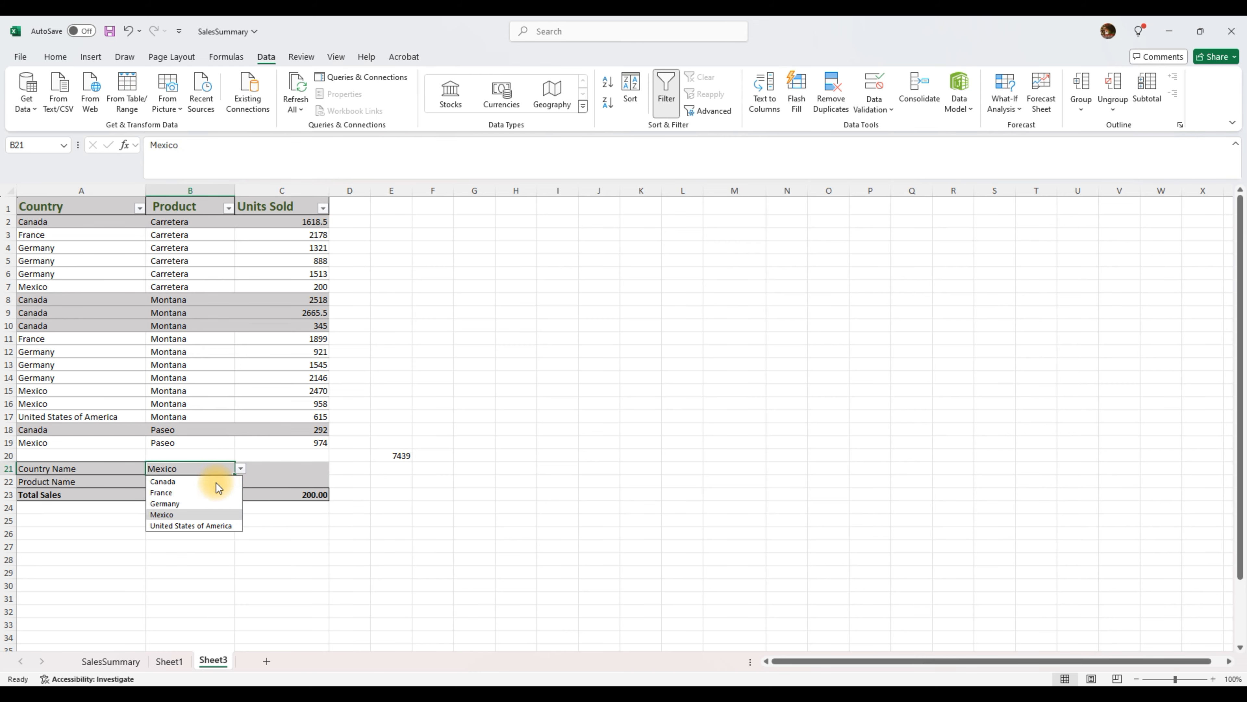
{"action": "left_click", "coordinate": [176, 481]}
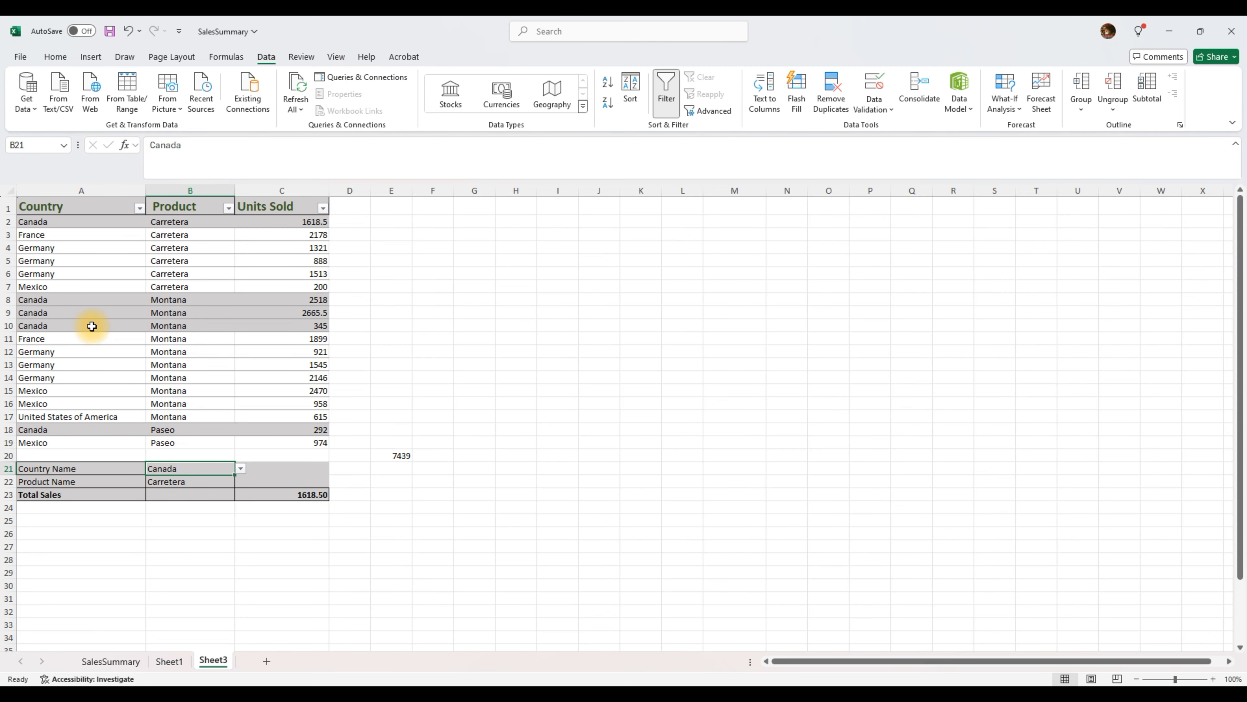
Compare the Canada total with the Canada Carretera row and the Canada Montana rows in the table.
{"action": "left_click", "coordinate": [173, 224]}
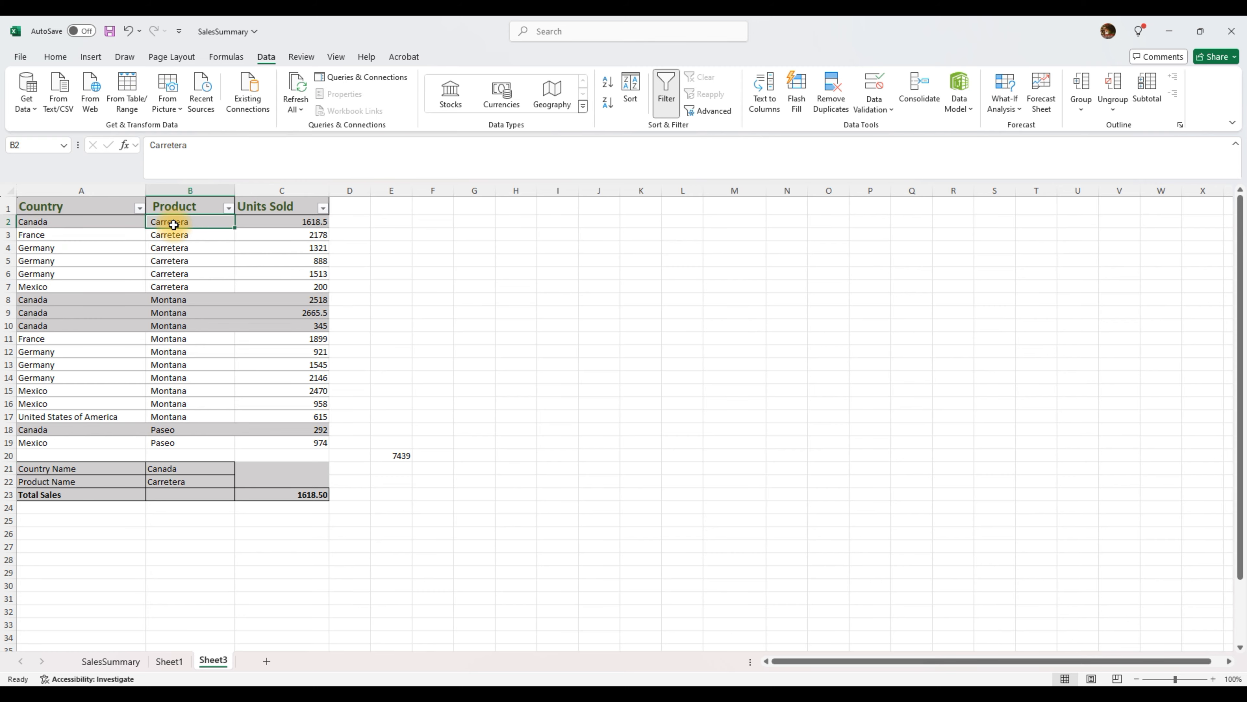
{"action": "left_click", "coordinate": [322, 222]}
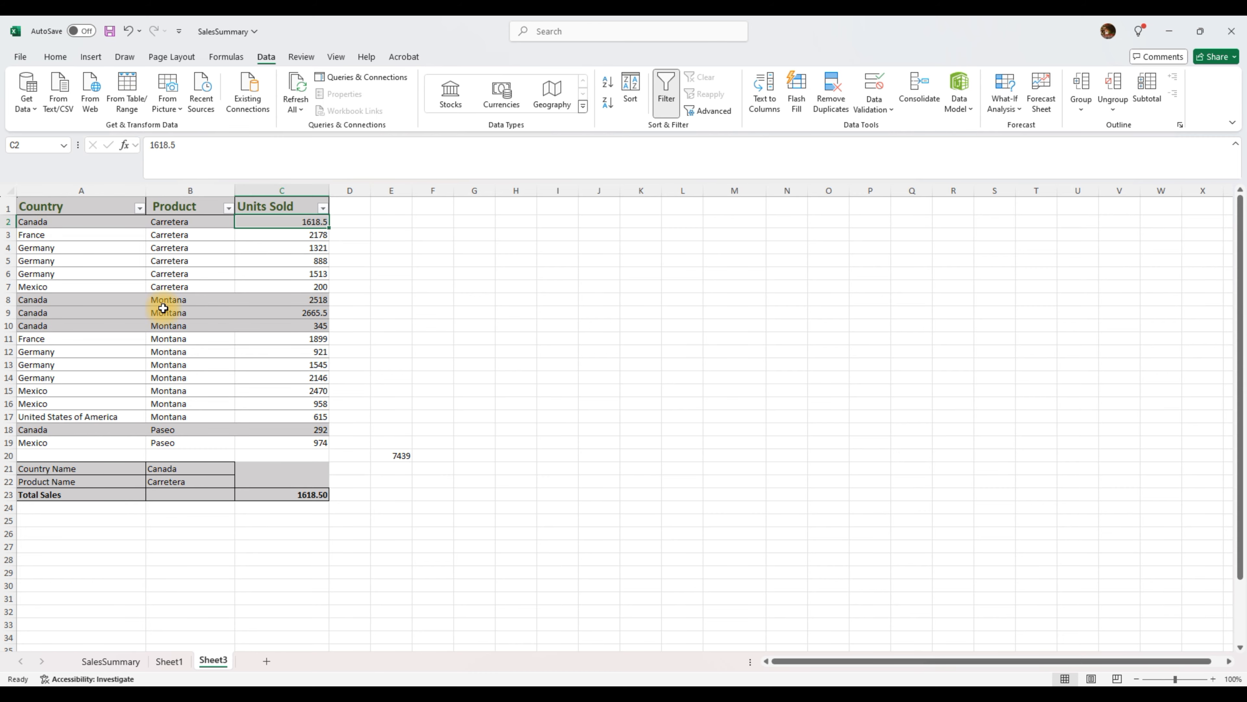
{"action": "left_click_drag", "start_coordinate": [171, 299], "coordinate": [168, 325]}
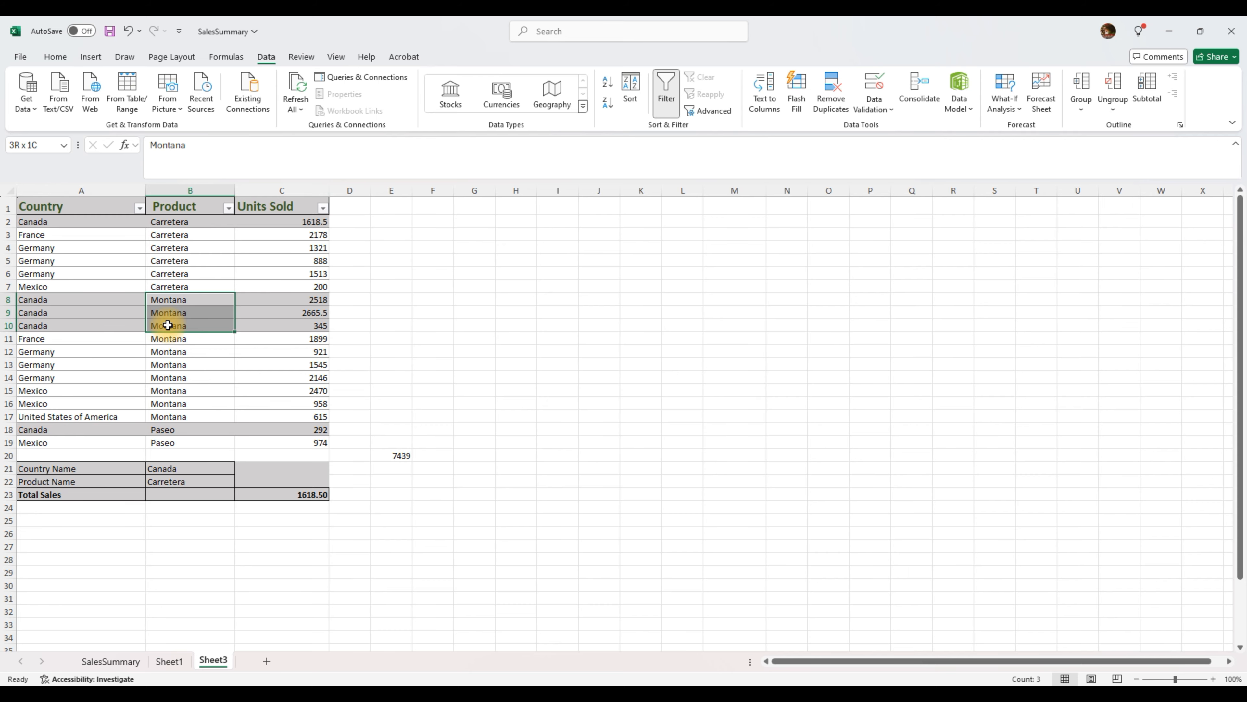
{"action": "left_click_drag", "start_coordinate": [167, 325], "coordinate": [167, 325]}
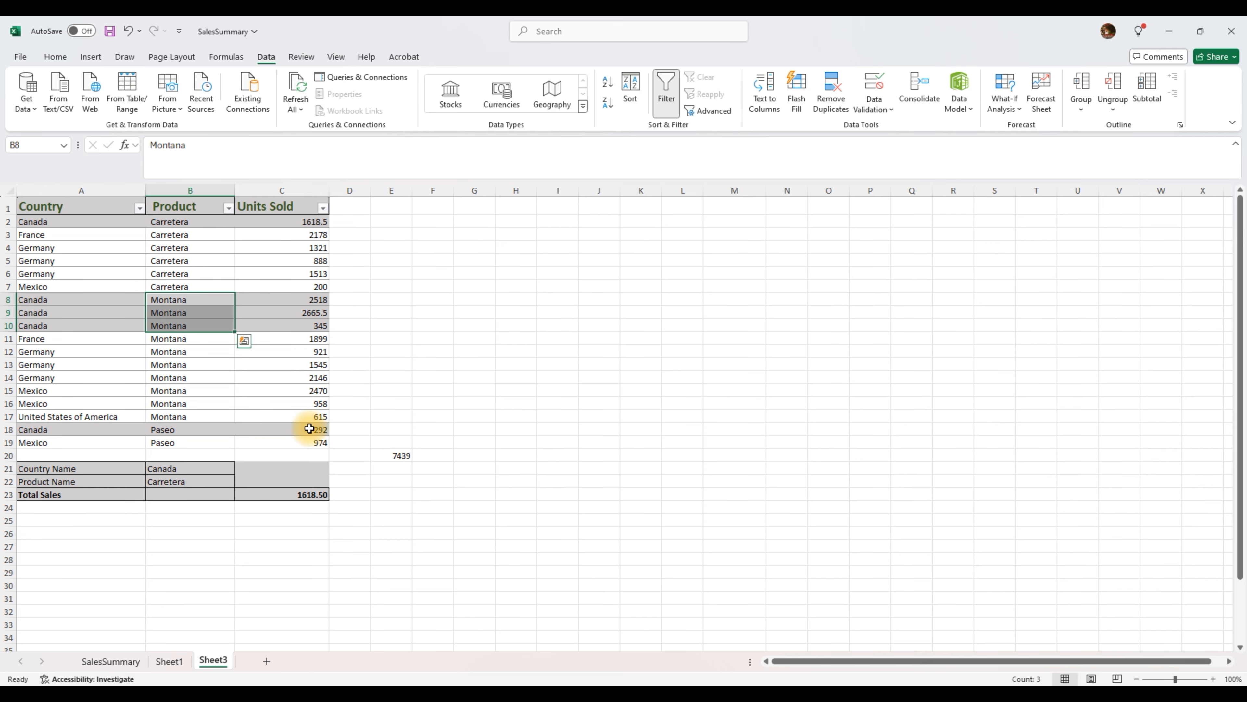
Change the product criterion in B22 to Paseo using its dropdown list.
{"action": "left_click", "coordinate": [227, 476]}
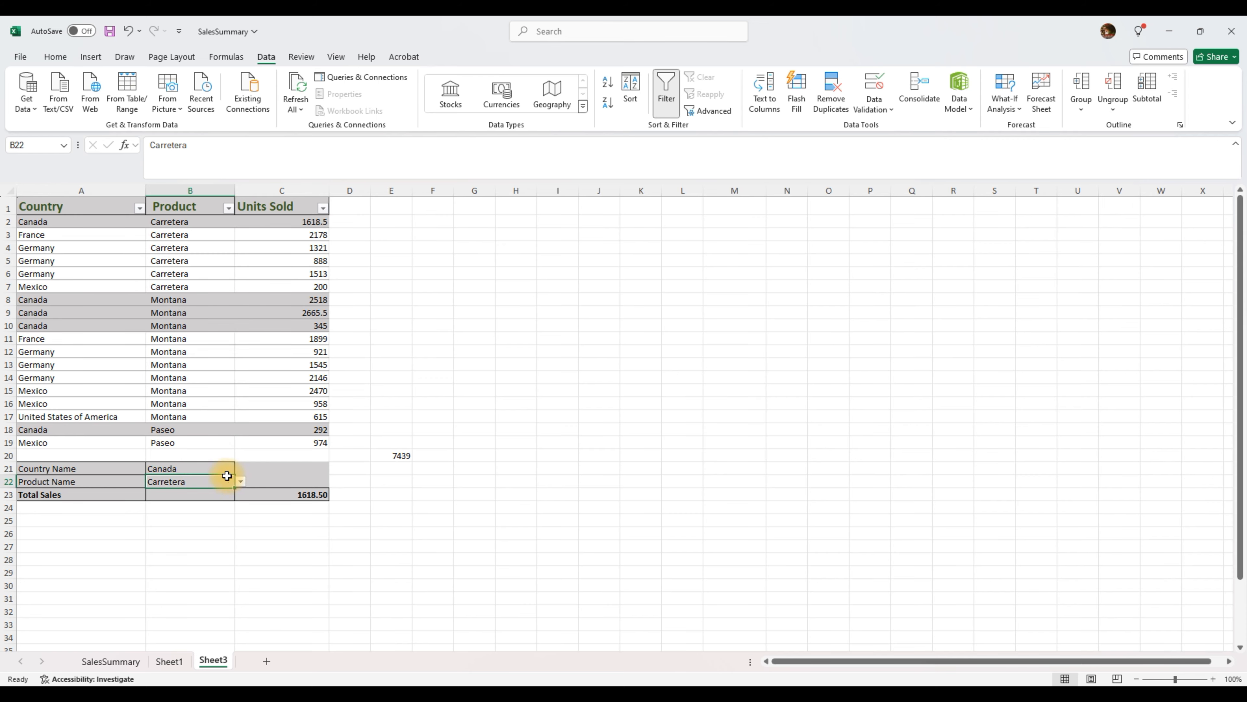
{"action": "left_click", "coordinate": [240, 484]}
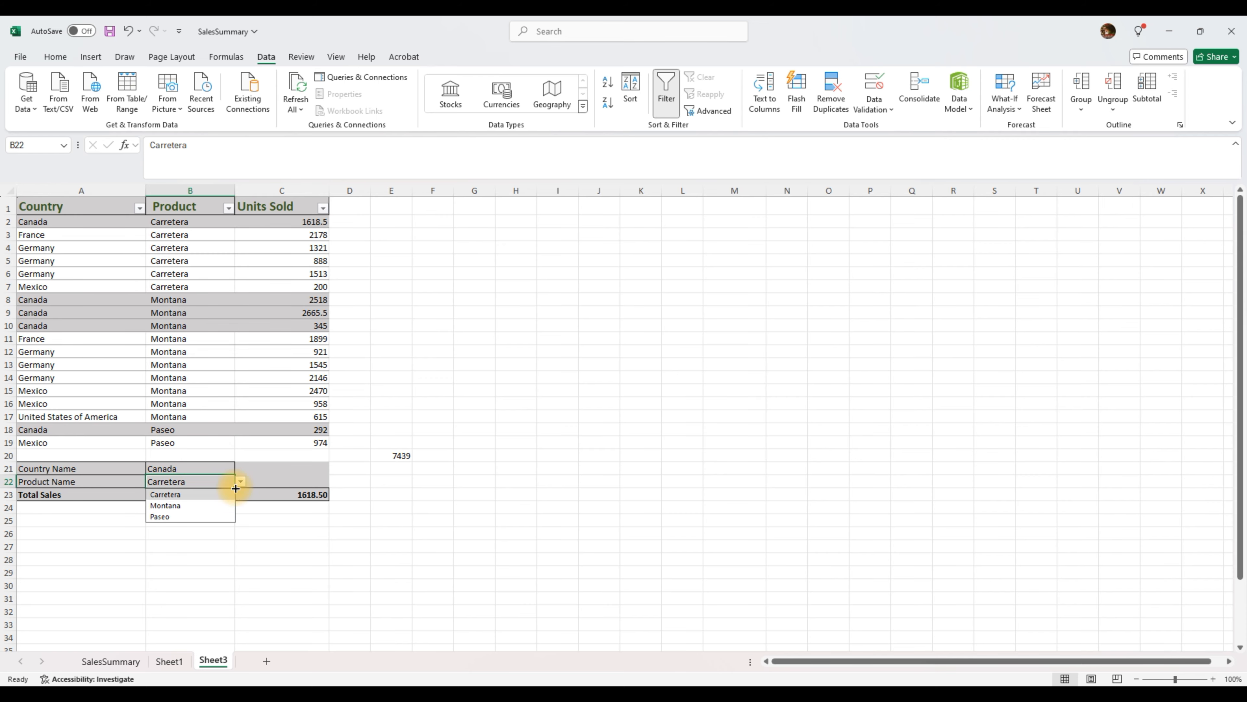
{"action": "left_click", "coordinate": [184, 517]}
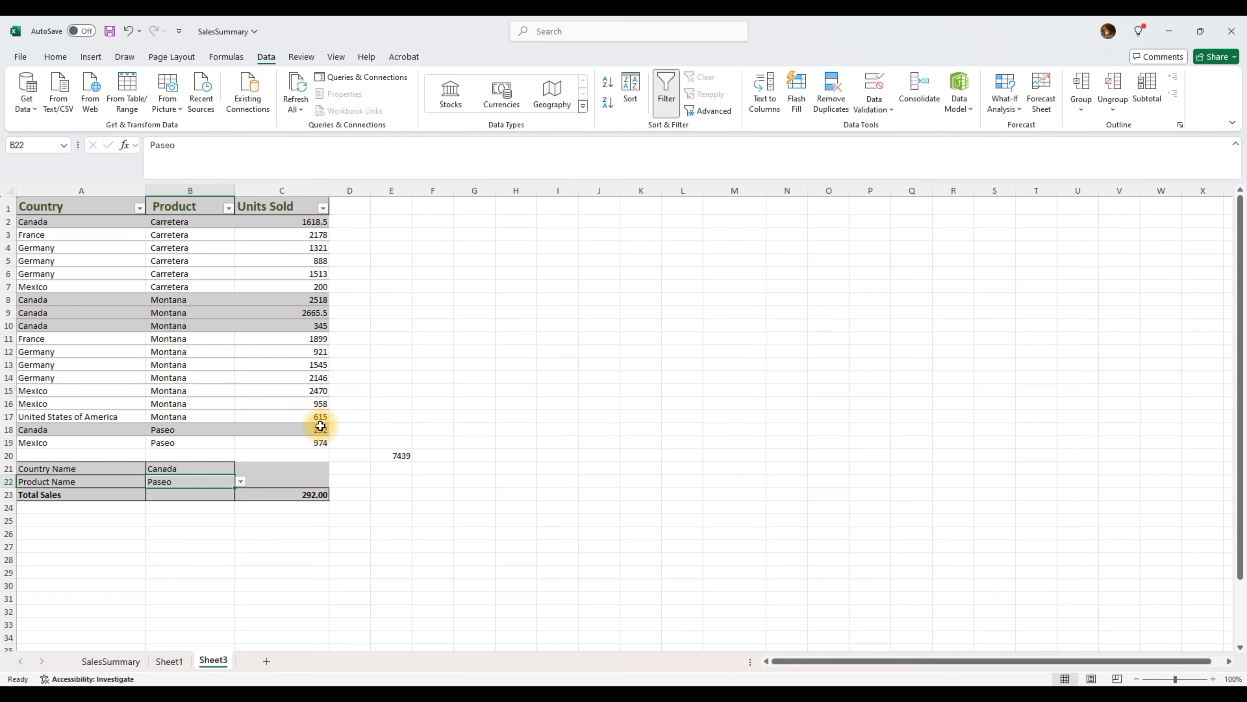